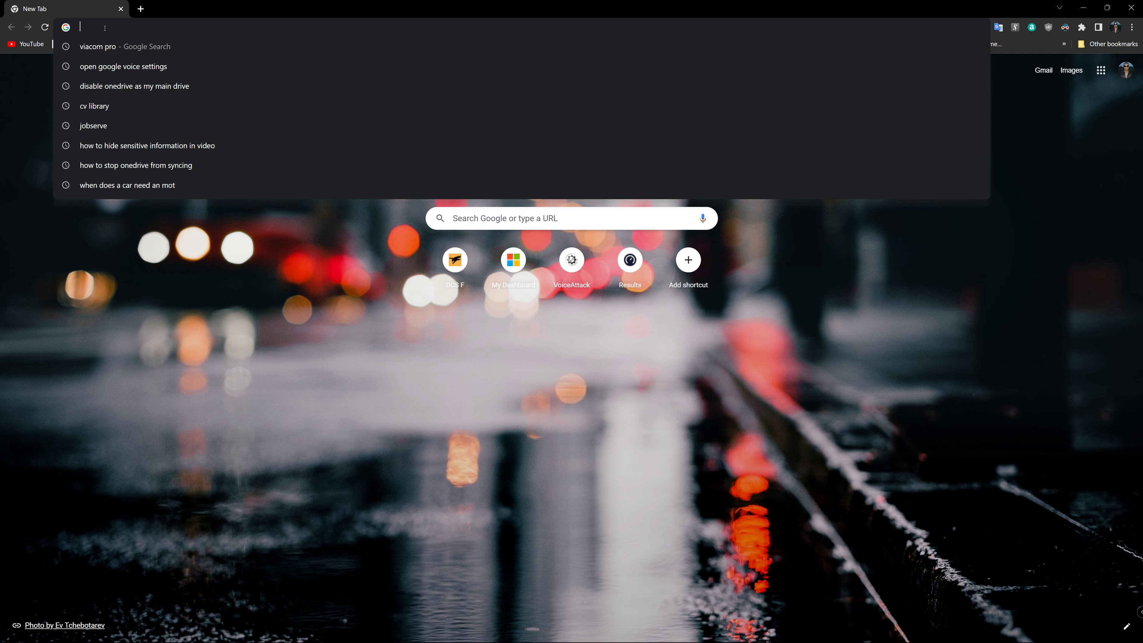
Step: Open voiceattack.com and download the VoiceAttack v1.10.3 64-bit installer
text(voic)
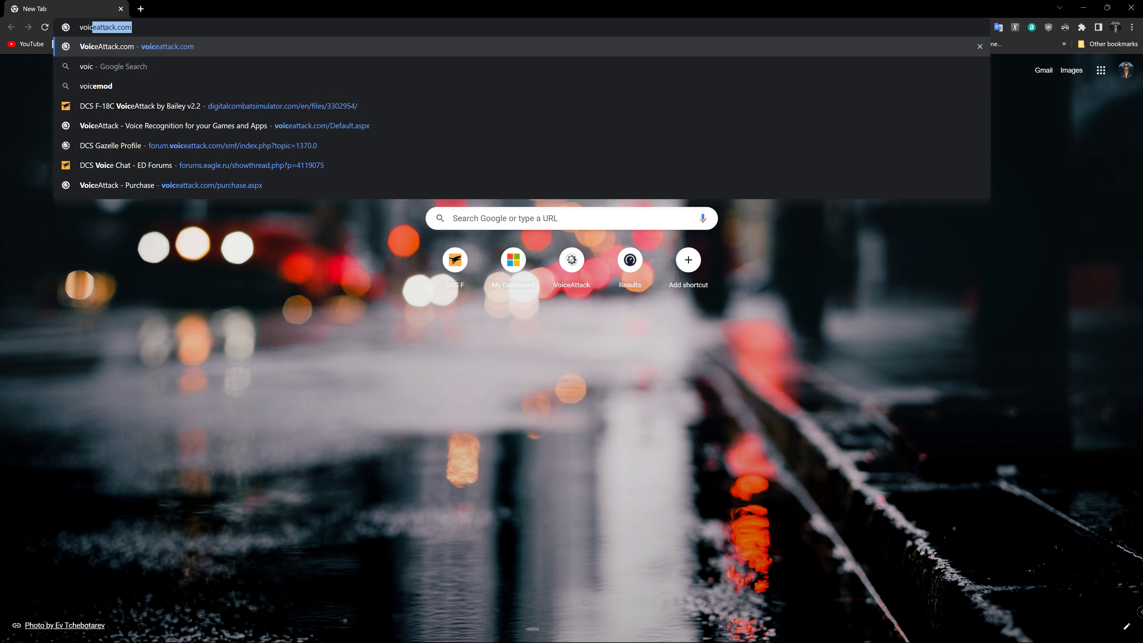
text(e)
key(Right)
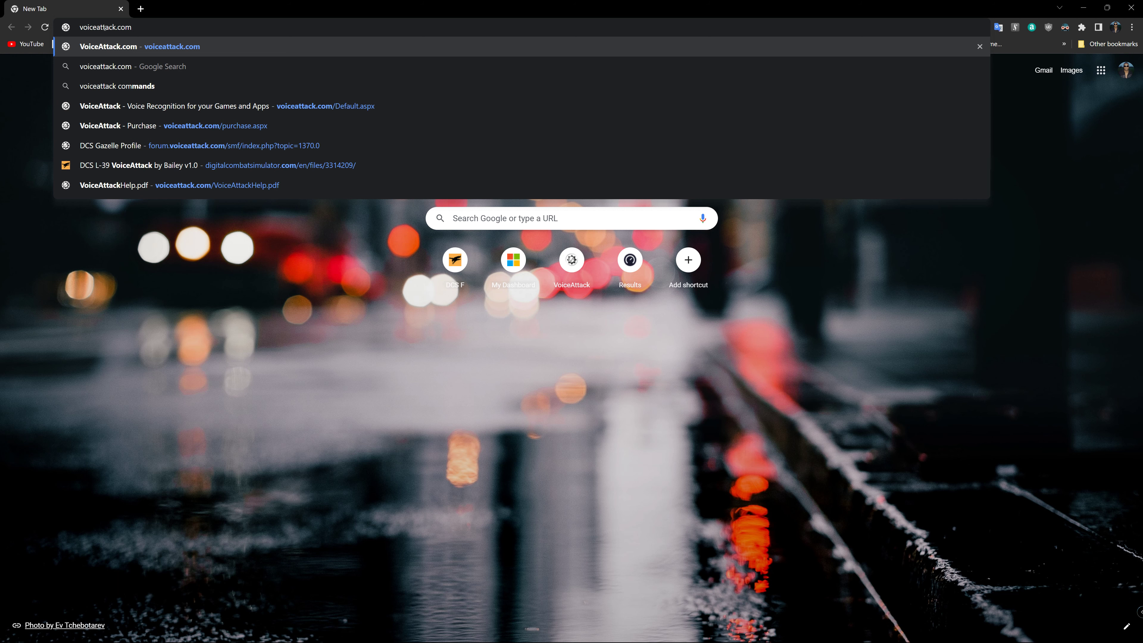
key(Return)
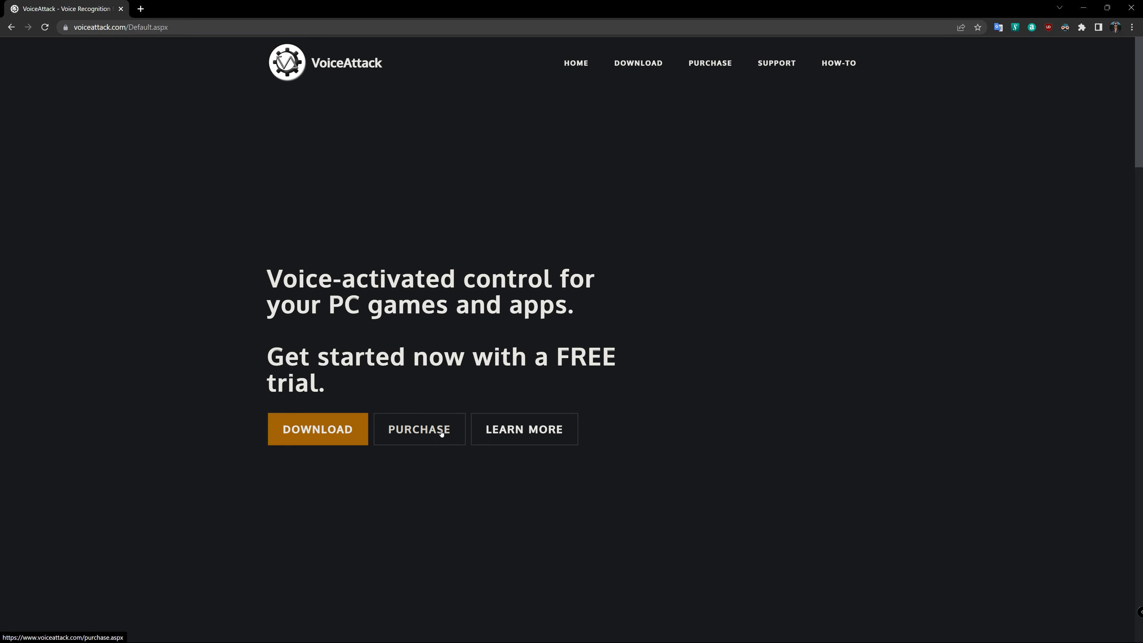
click(319, 433)
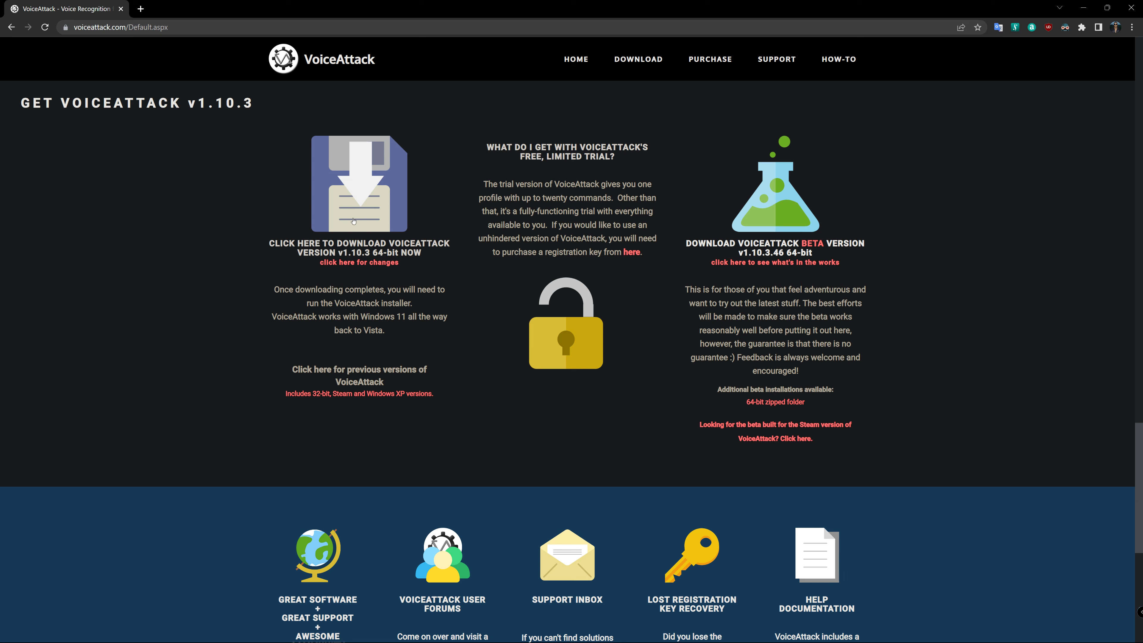
click(366, 210)
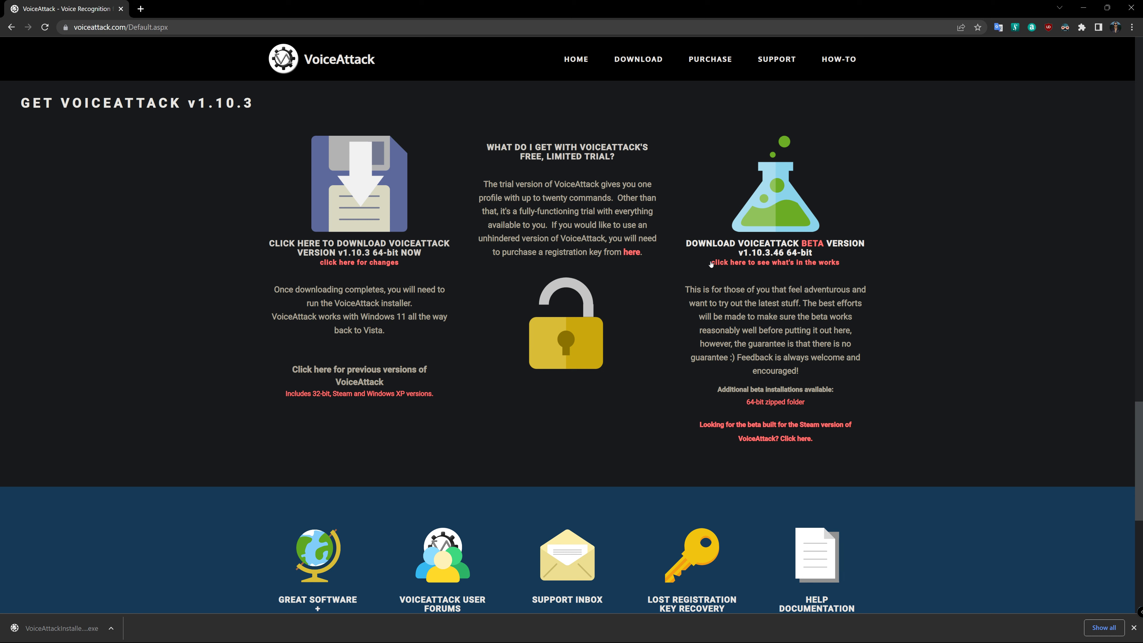
click(75, 631)
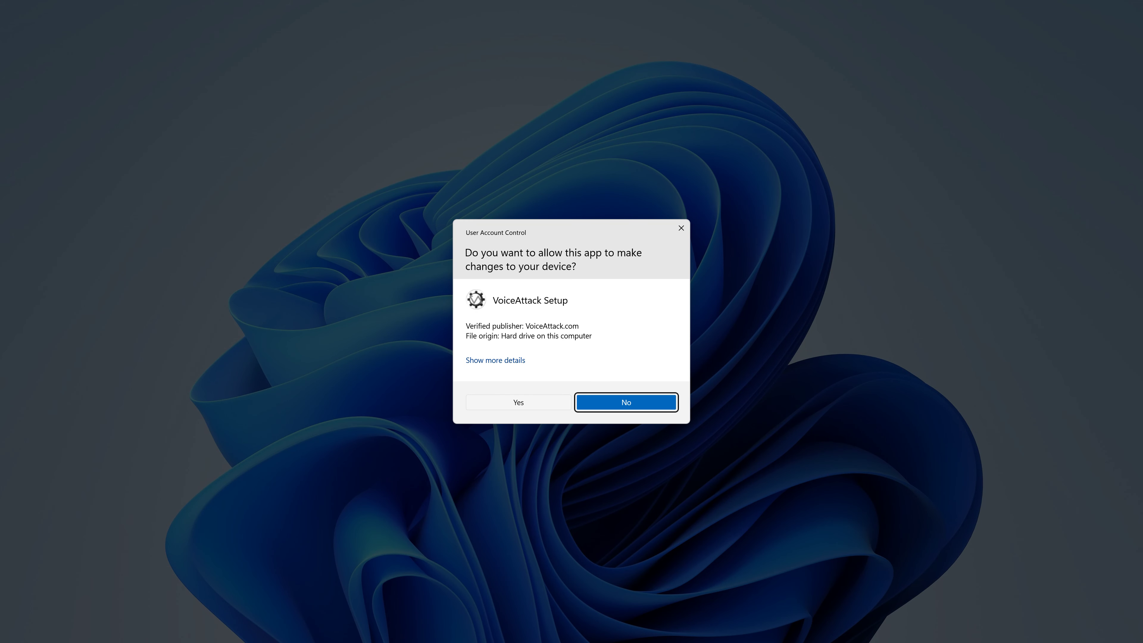
click(518, 403)
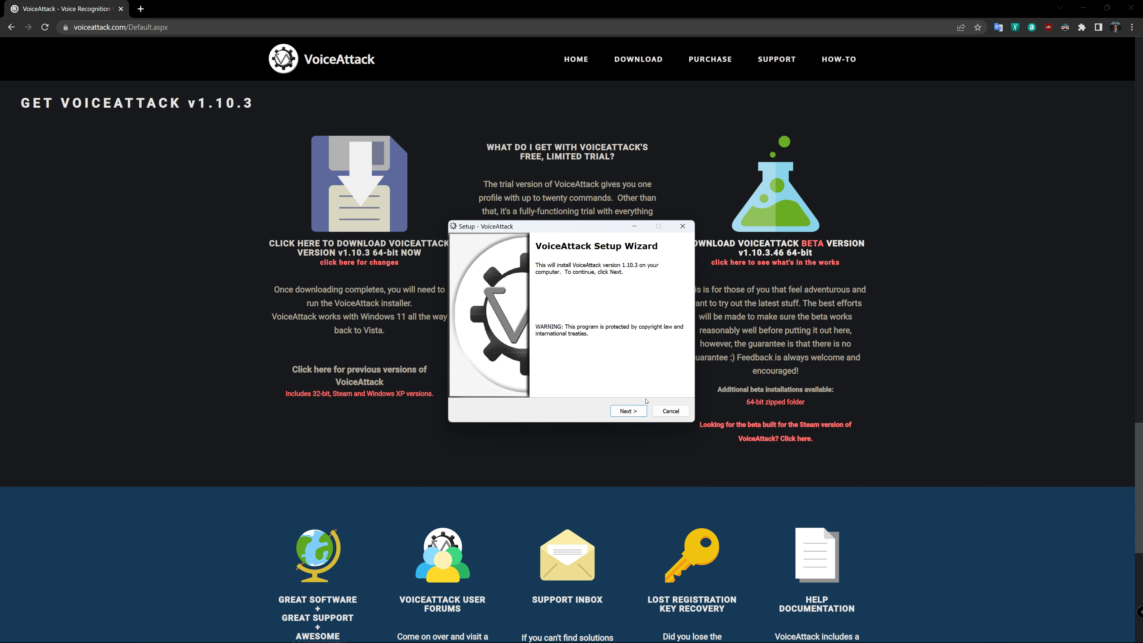
click(671, 411)
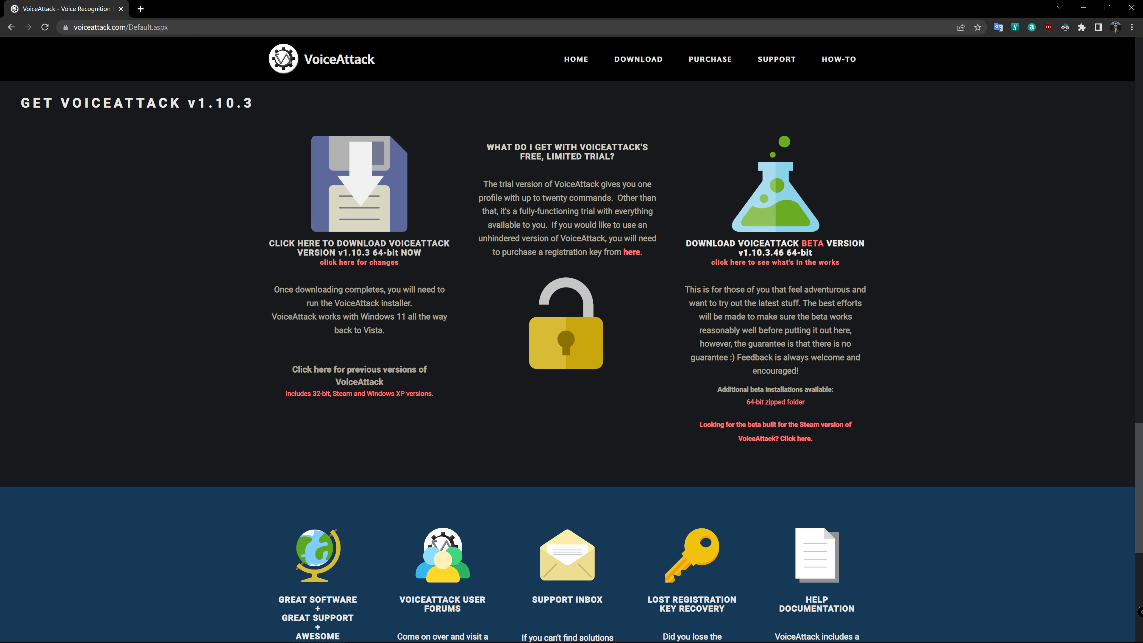
Step: Close the browser and run VoiceAttackInstaller64.exe from the Downloads folder, allowing it to make changes to the device
click(1131, 8)
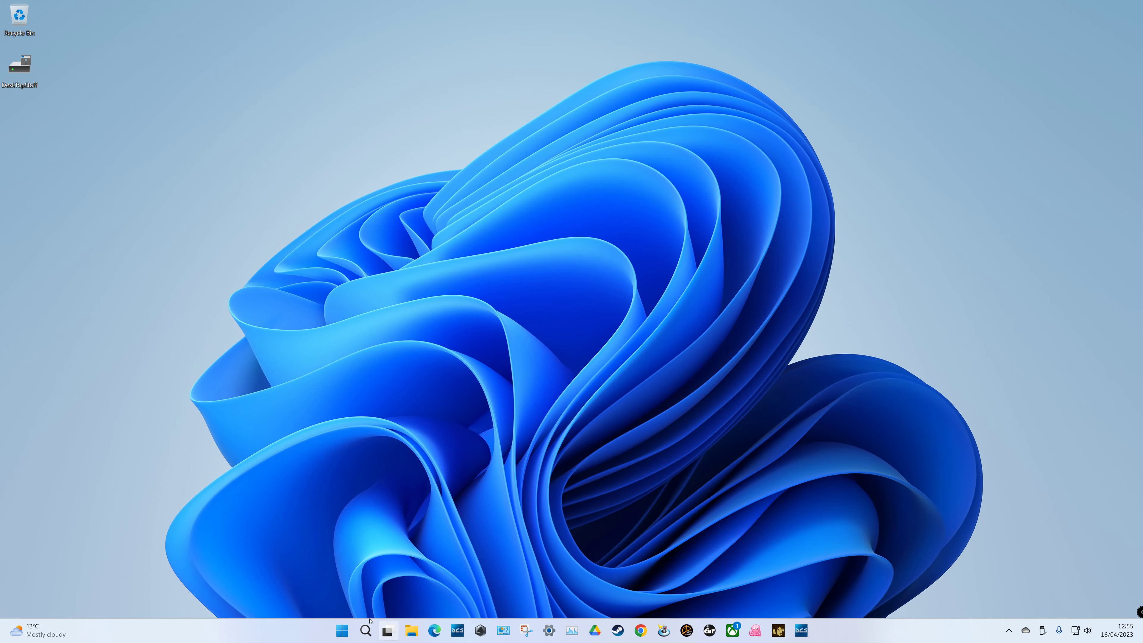
click(410, 630)
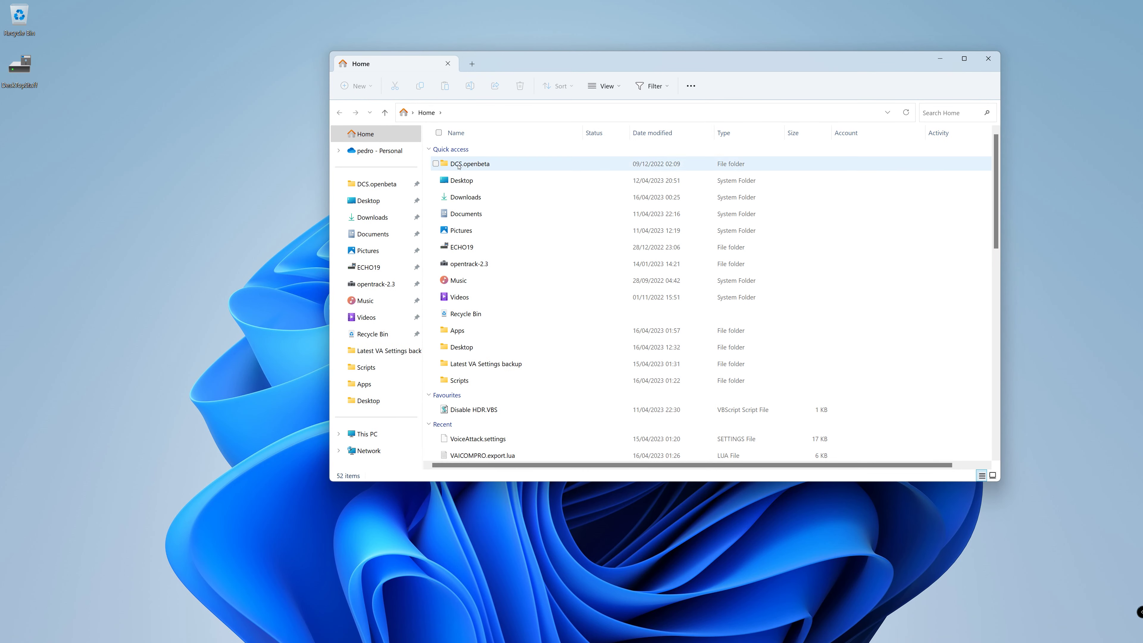
double_click(451, 198)
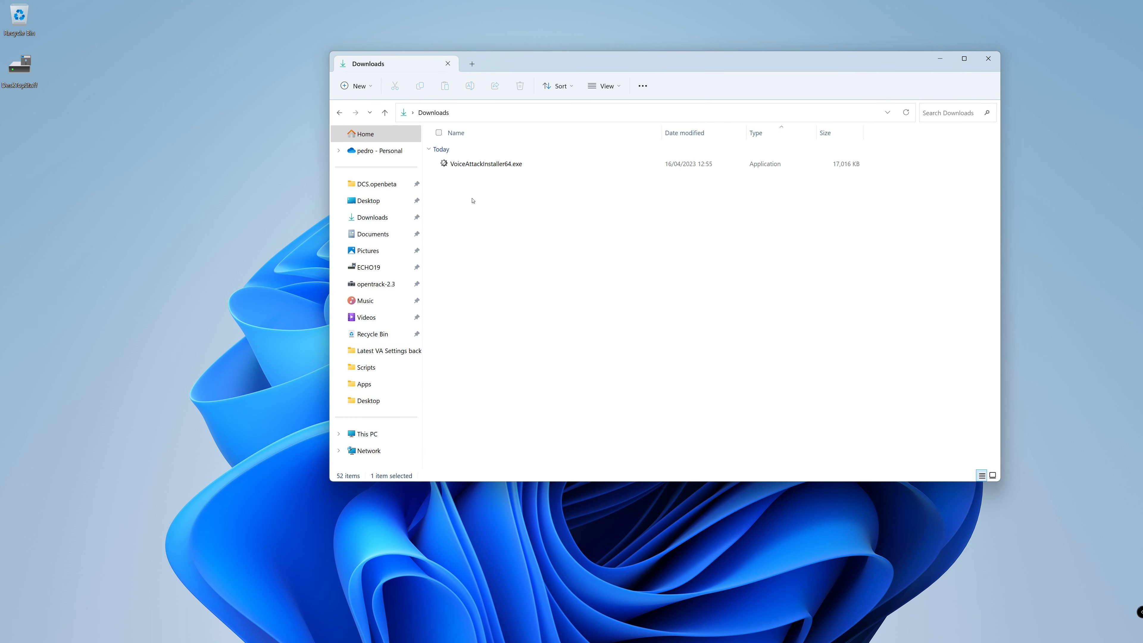
double_click(485, 164)
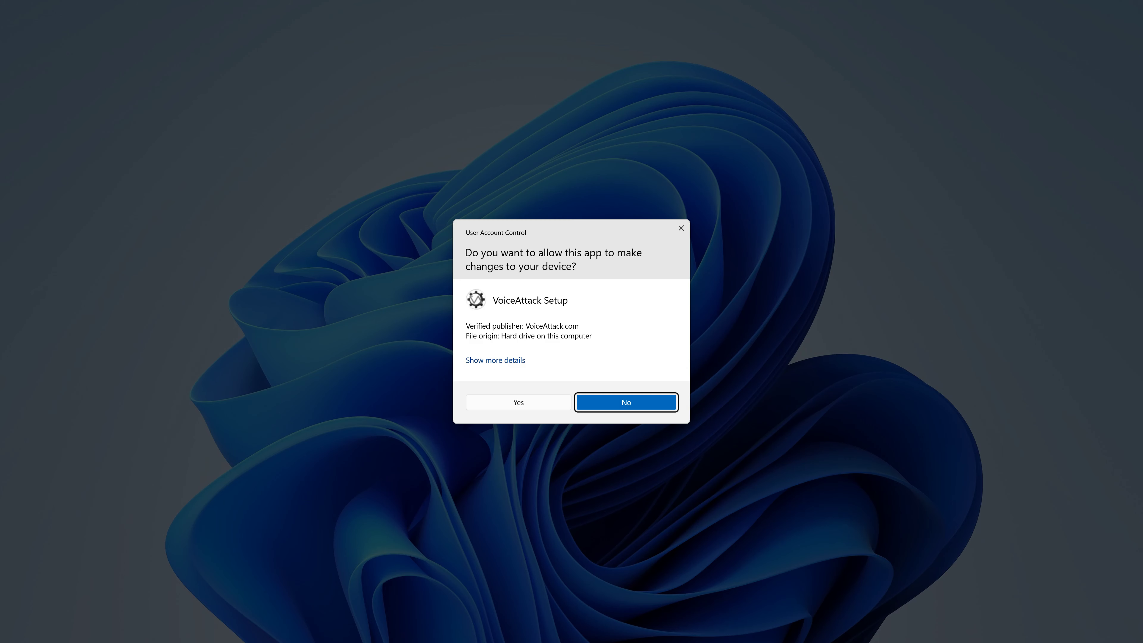
click(519, 402)
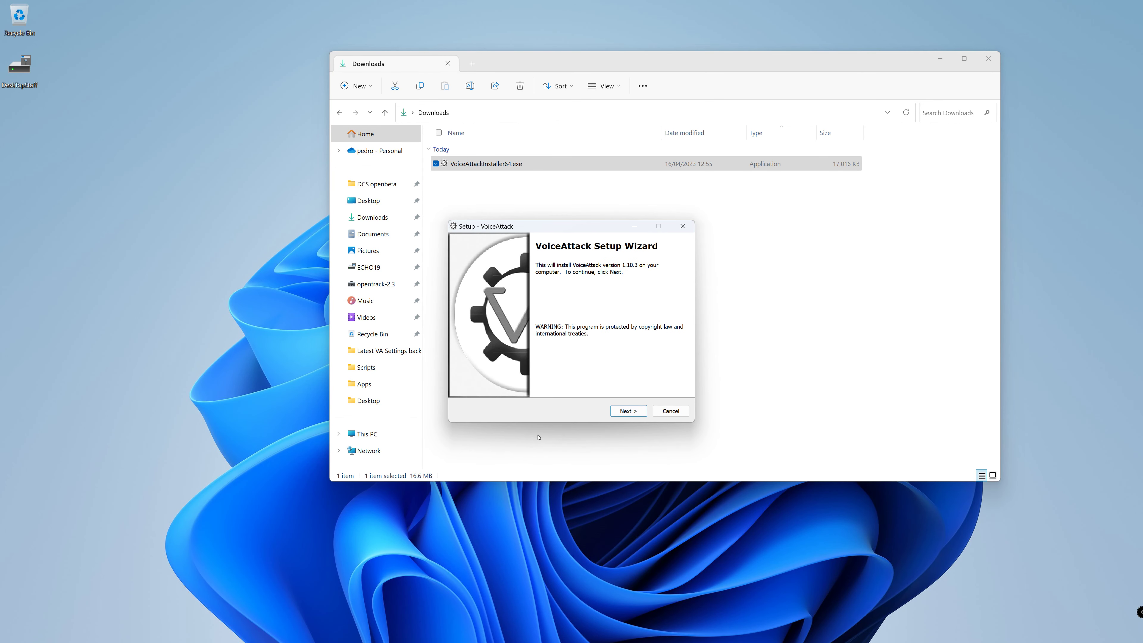
Step: Accept the VoiceAttack license agreement and continue with the default destination folder
click(628, 412)
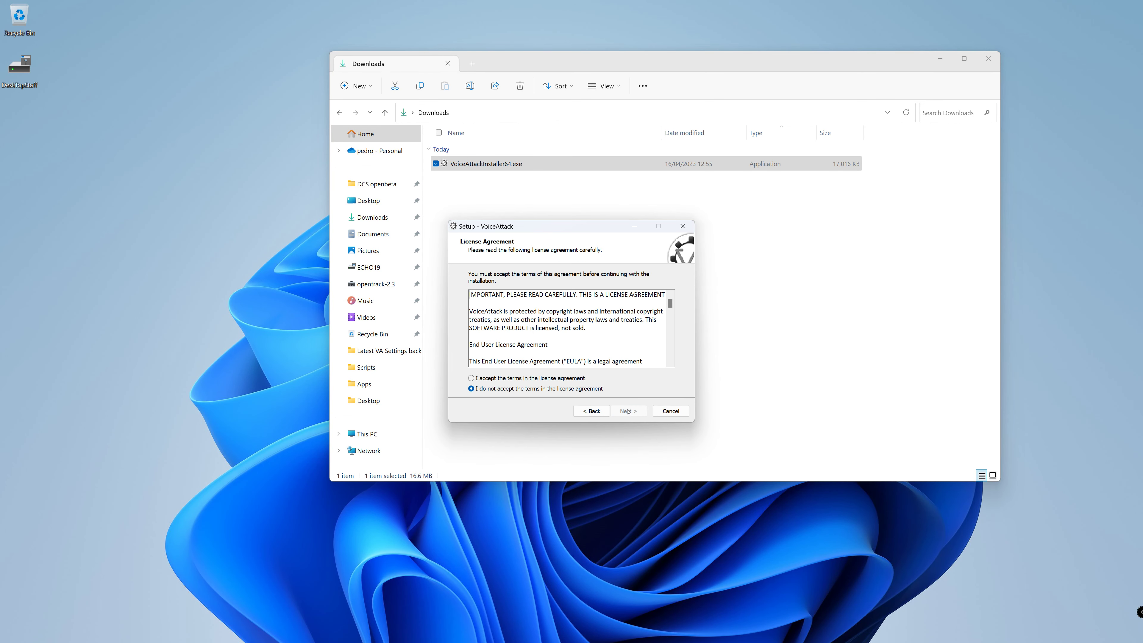
click(471, 378)
click(628, 411)
click(628, 411)
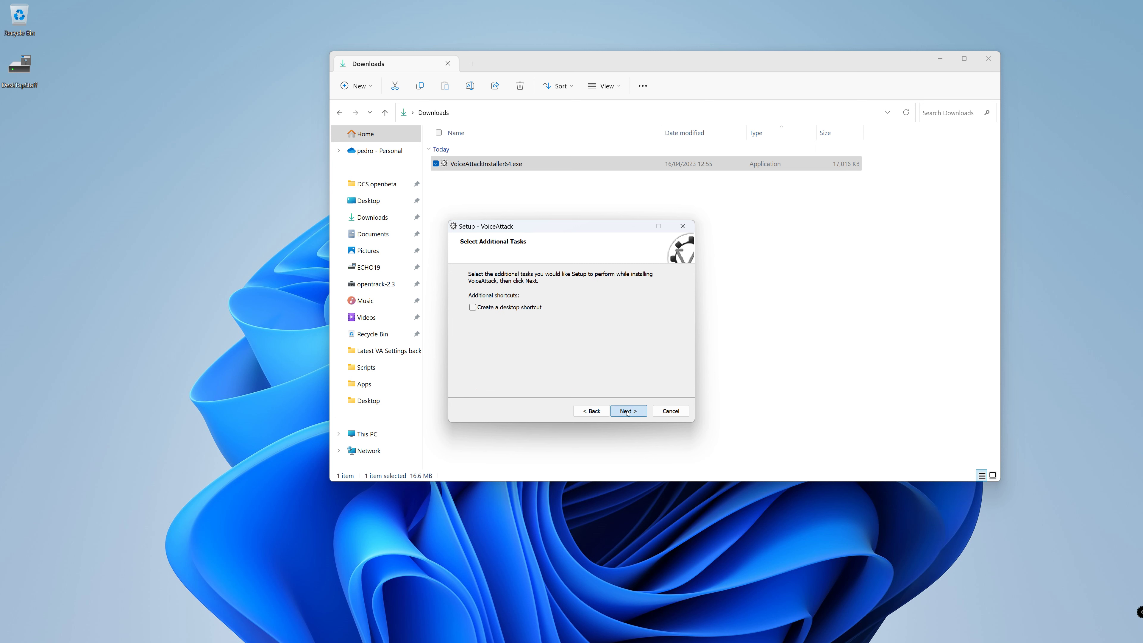
Step: Return to the destination location page and check the computer's available drives in File Explorer
click(591, 411)
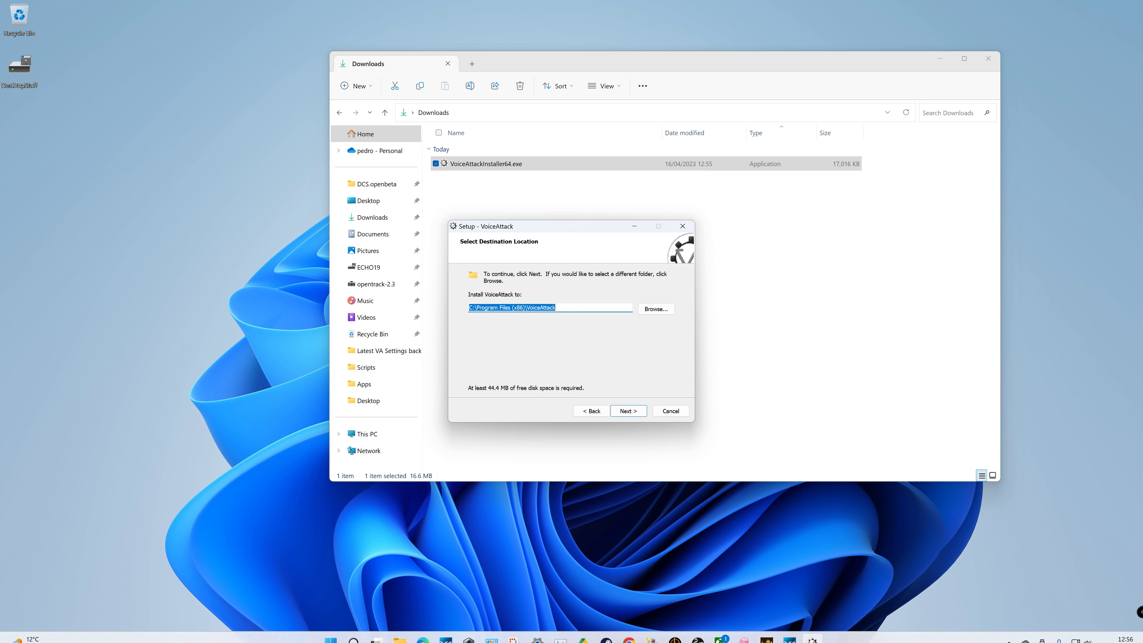
drag(428, 481, 427, 480)
click(387, 435)
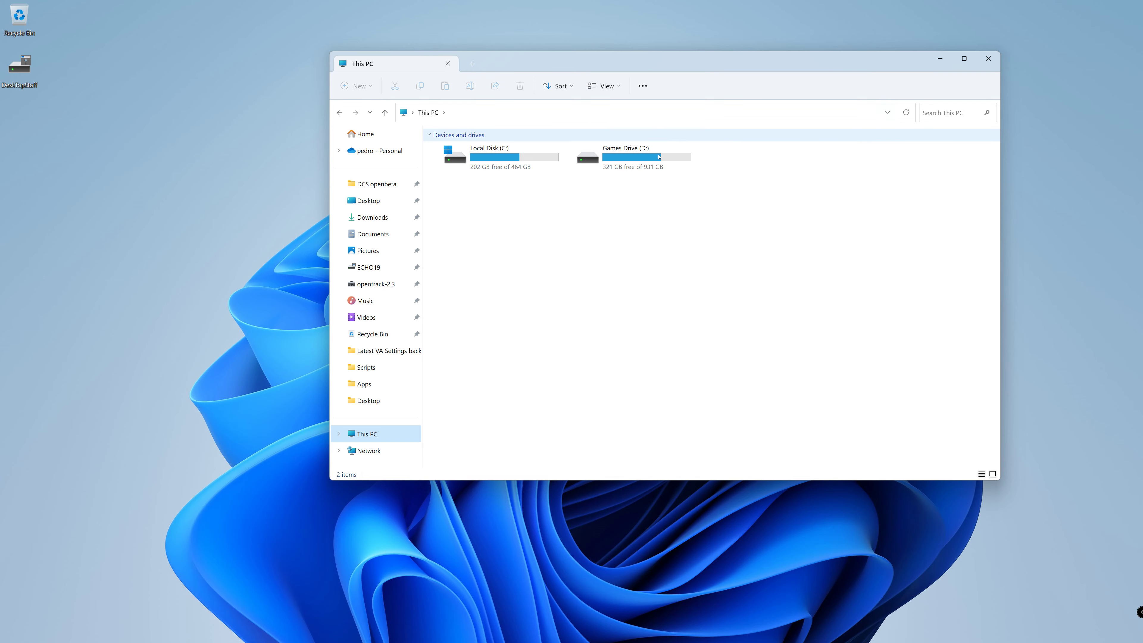
click(989, 58)
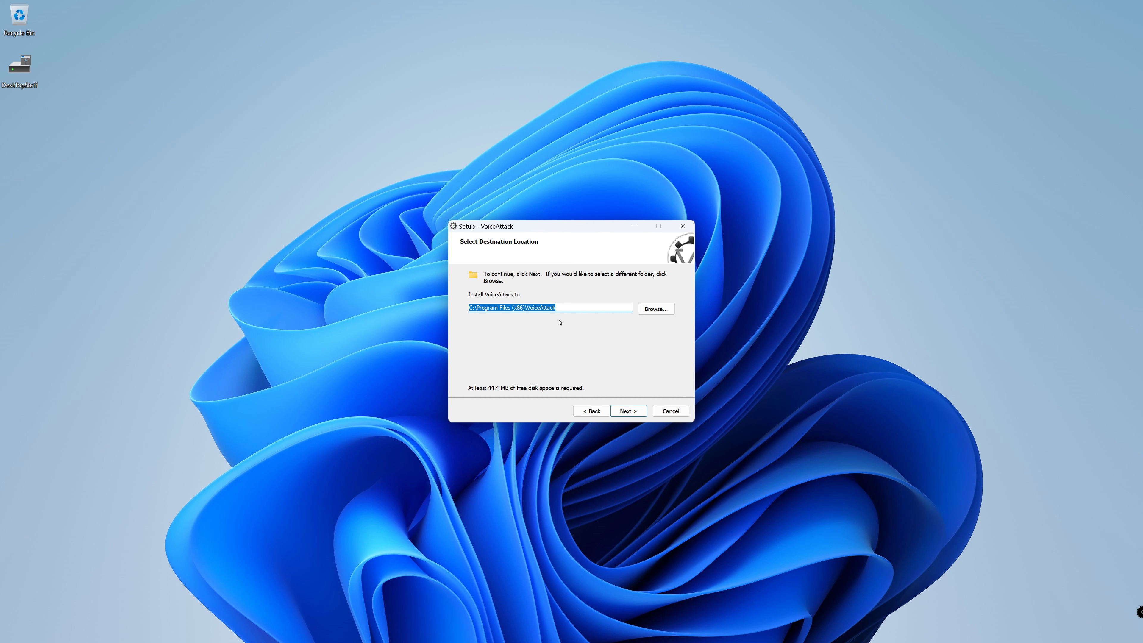
click(561, 306)
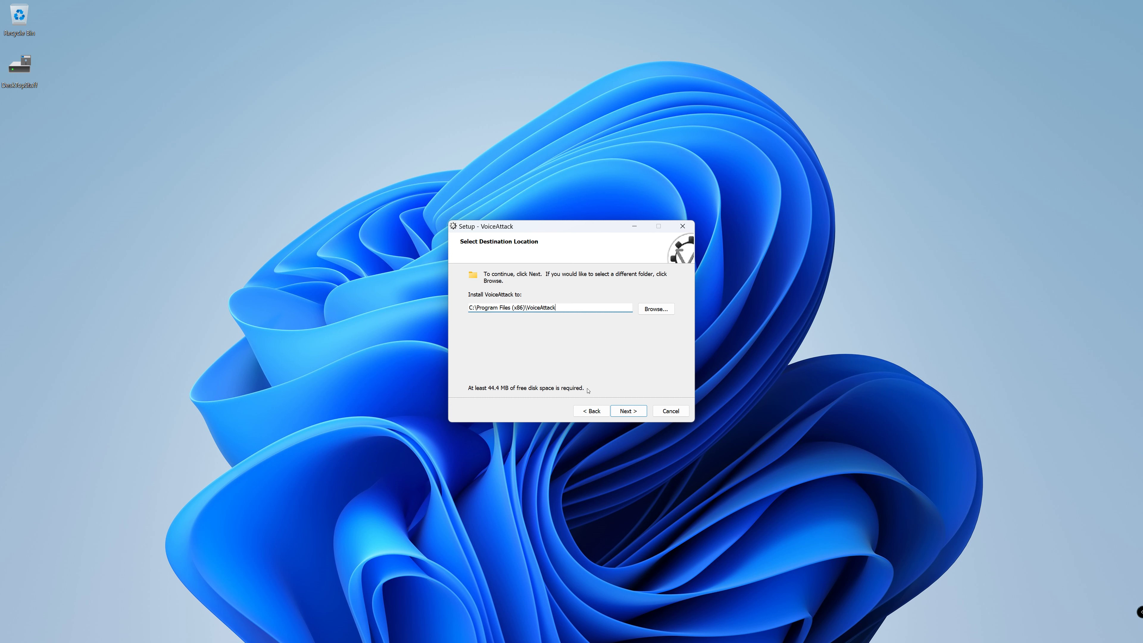
Step: Install VoiceAttack to C:\Program Files (x86)\VoiceAttack with the option to create a desktop shortcut enabled
click(624, 414)
click(624, 414)
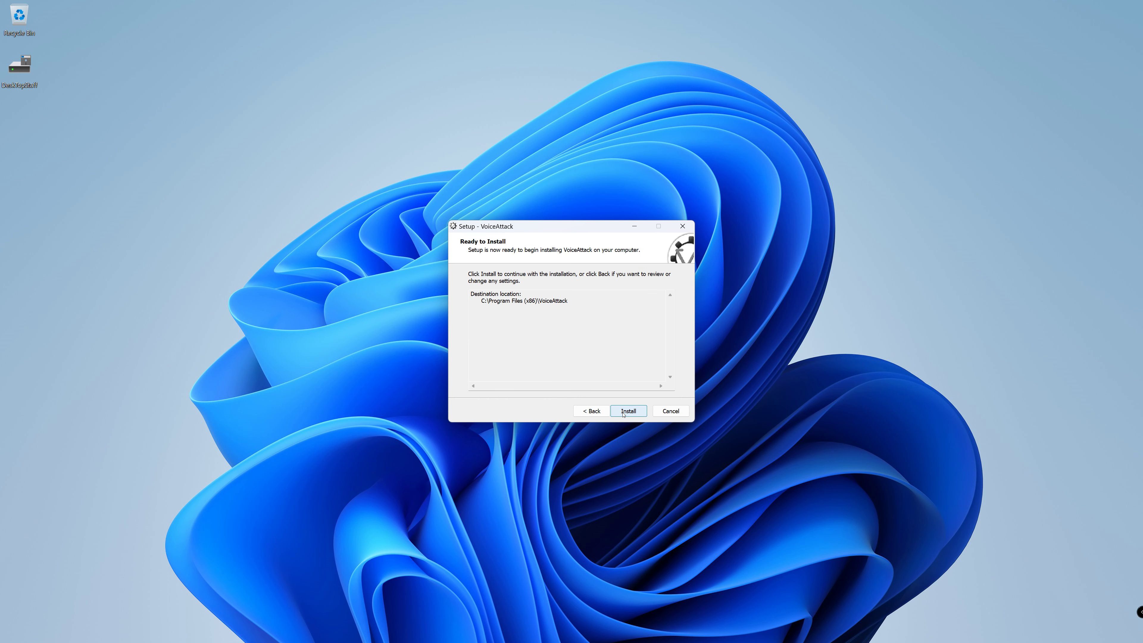
click(605, 413)
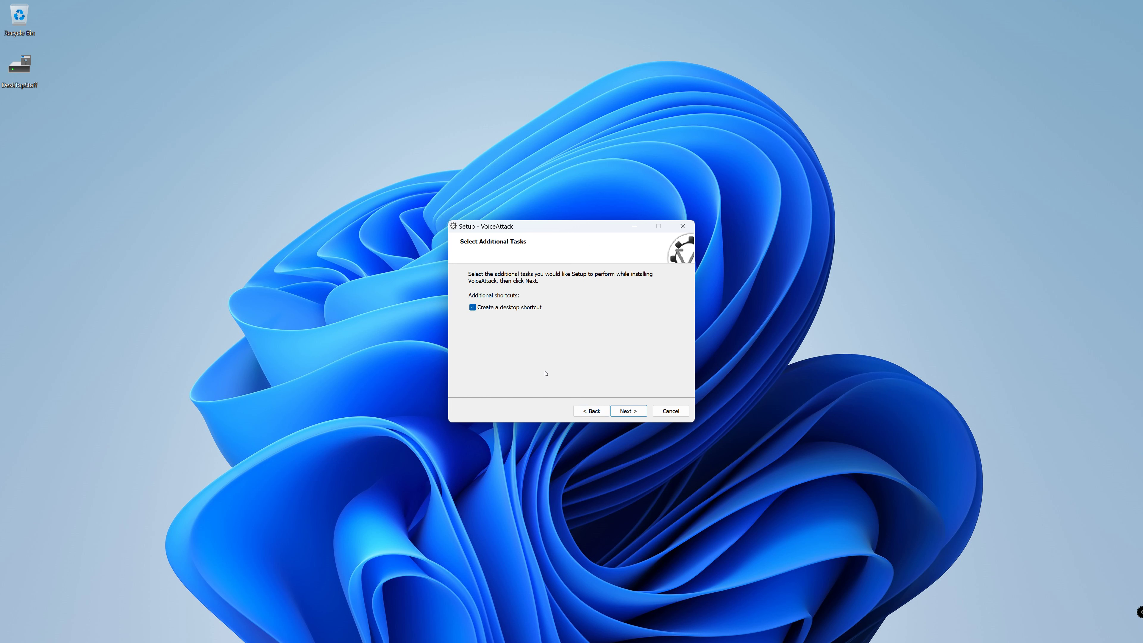
click(630, 411)
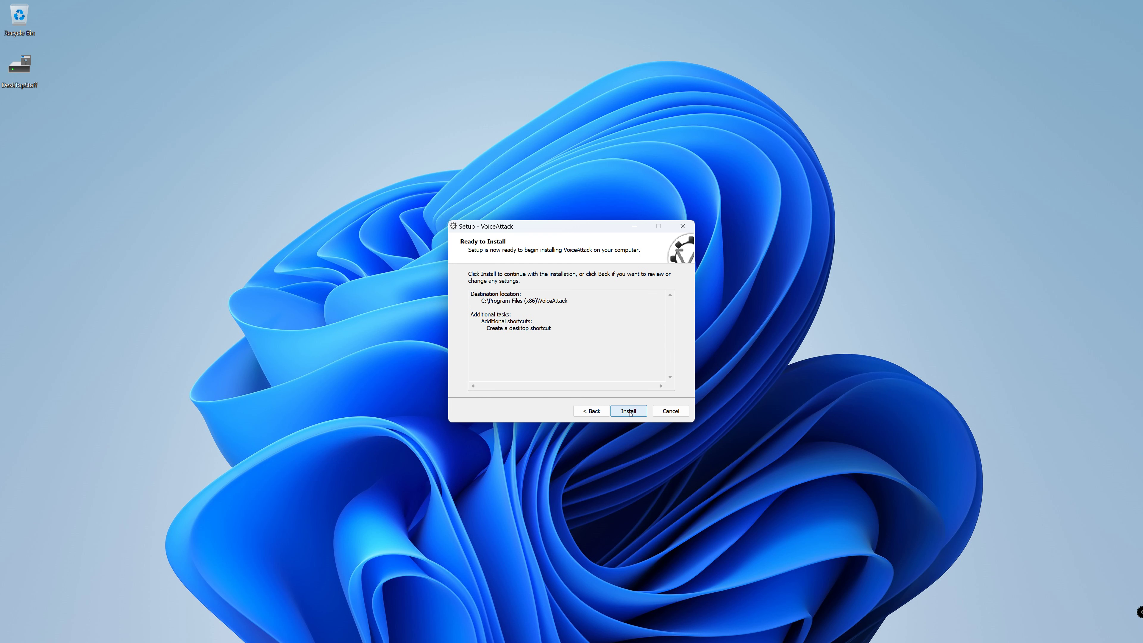
click(630, 412)
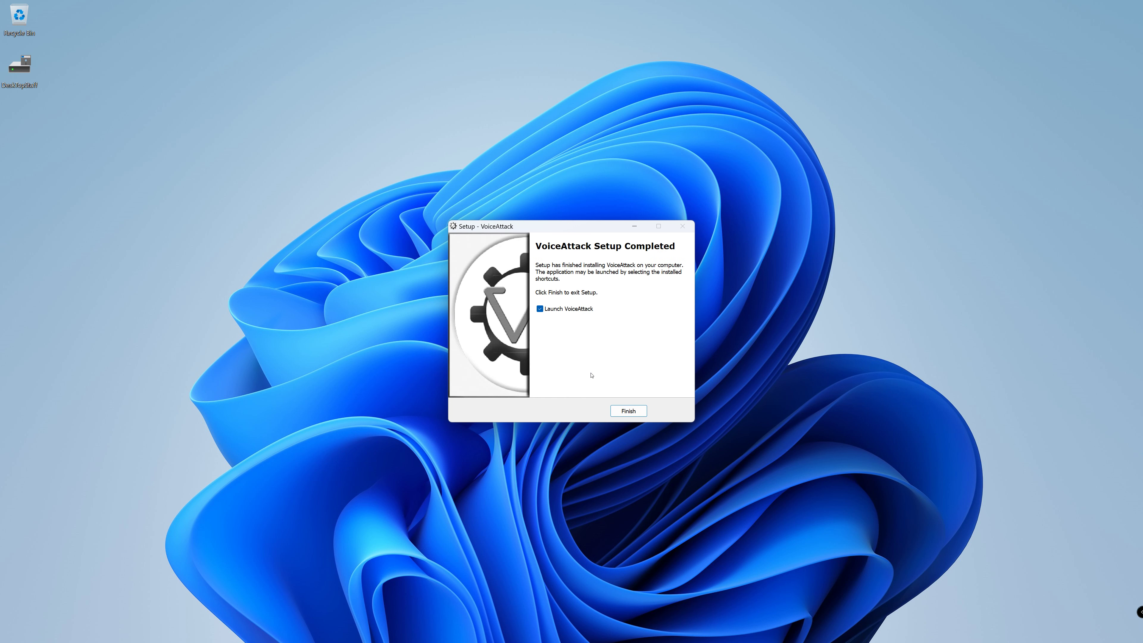
Step: Finish setup with Launch VoiceAttack enabled, dismiss the Windows security notice and move the VoiceAttack window toward the screen centre
click(623, 411)
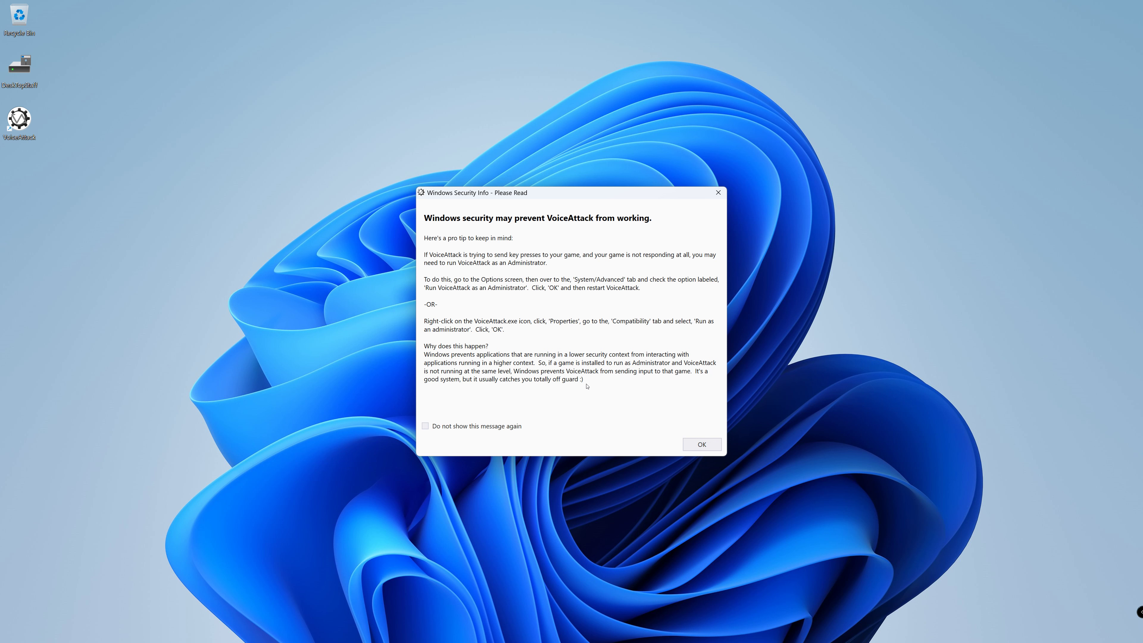
click(702, 445)
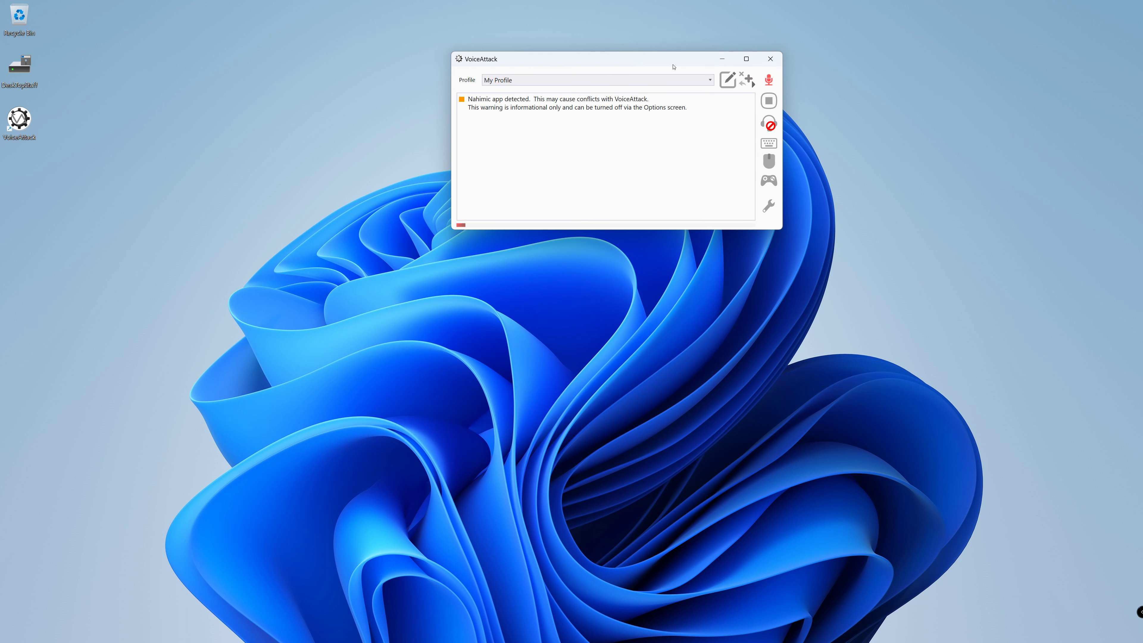
drag(661, 59, 645, 189)
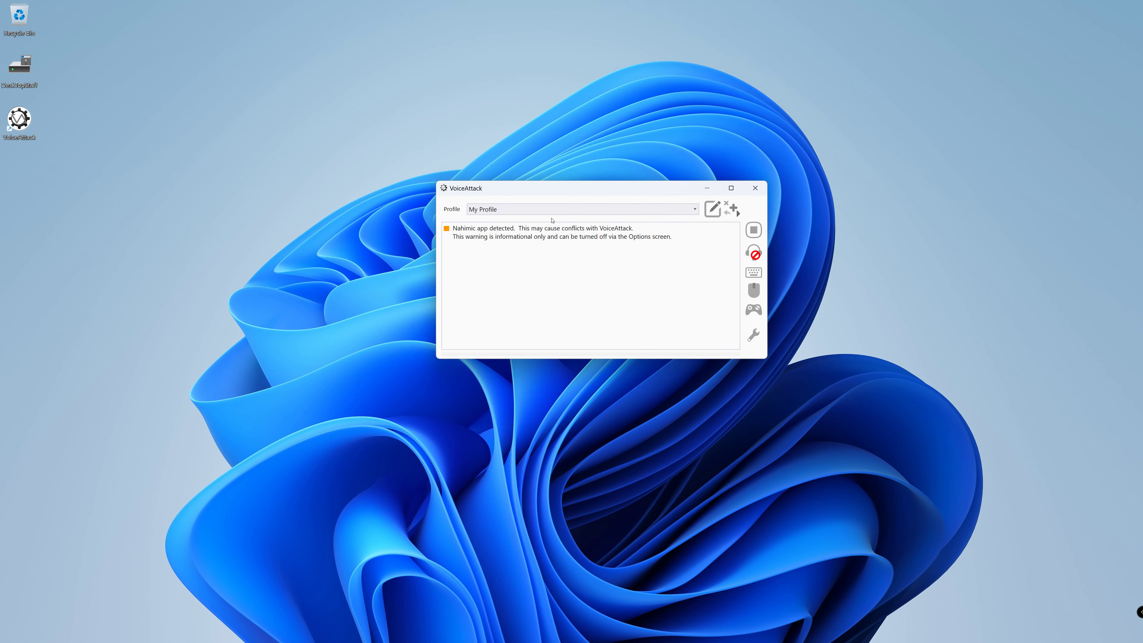
Step: Review VoiceAttack's profile list and its Recognition, Audio and System / Advanced options without changing anything
click(522, 209)
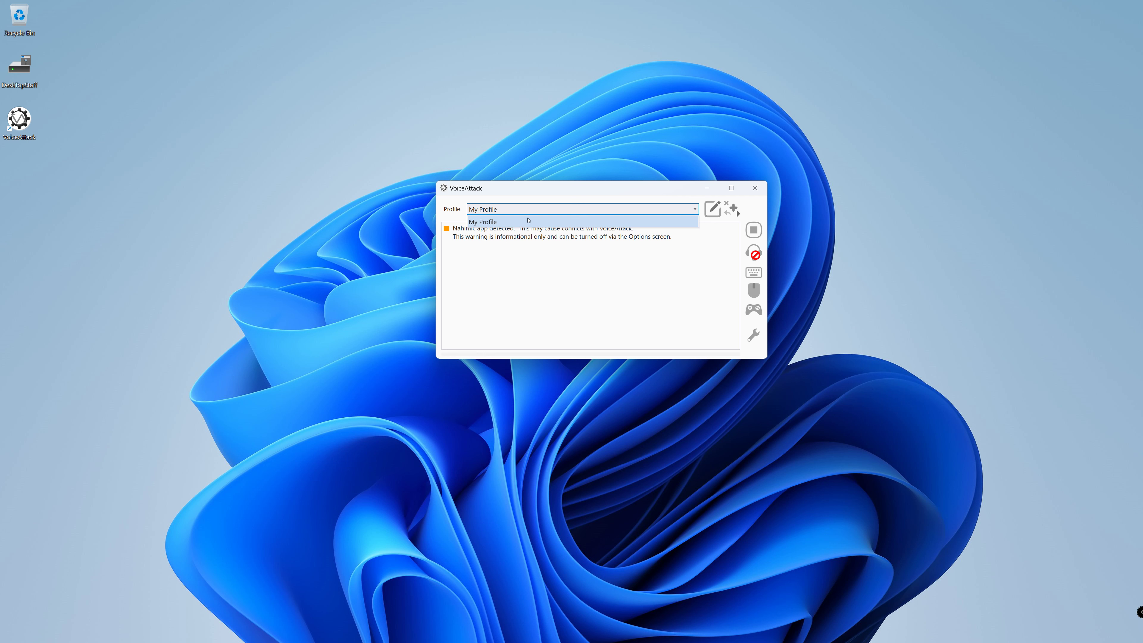
click(530, 210)
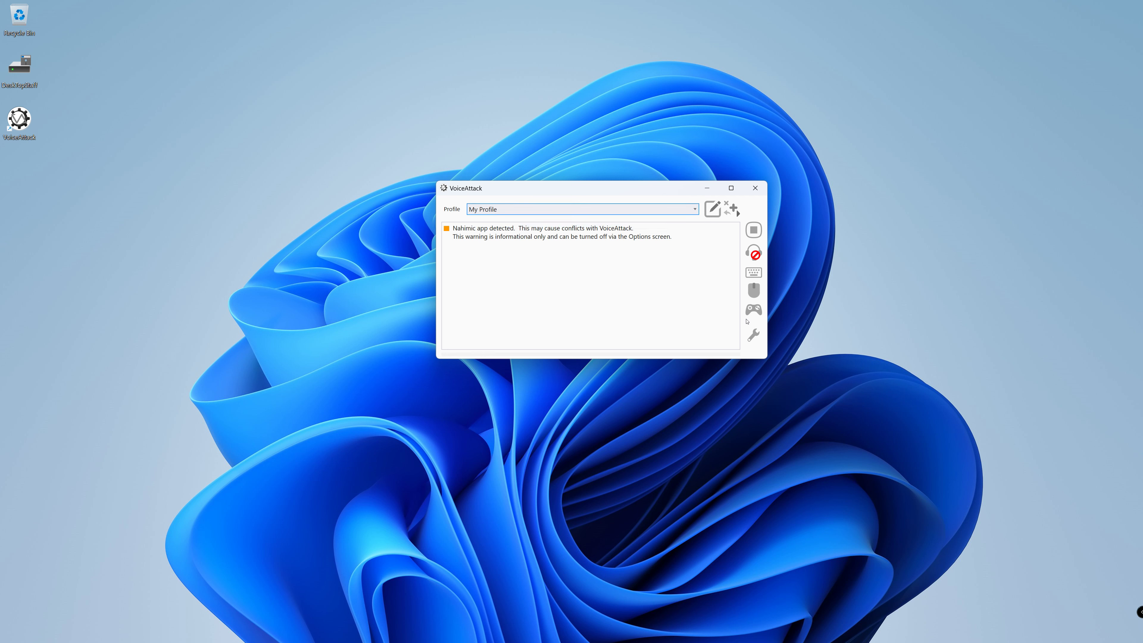
click(755, 338)
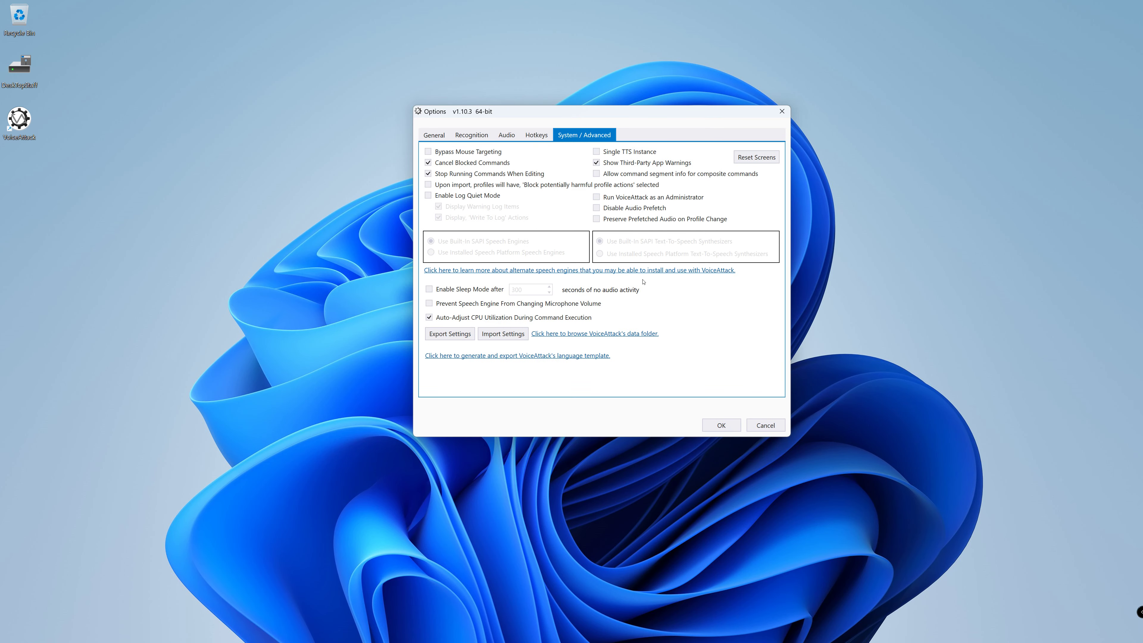
click(507, 134)
click(472, 135)
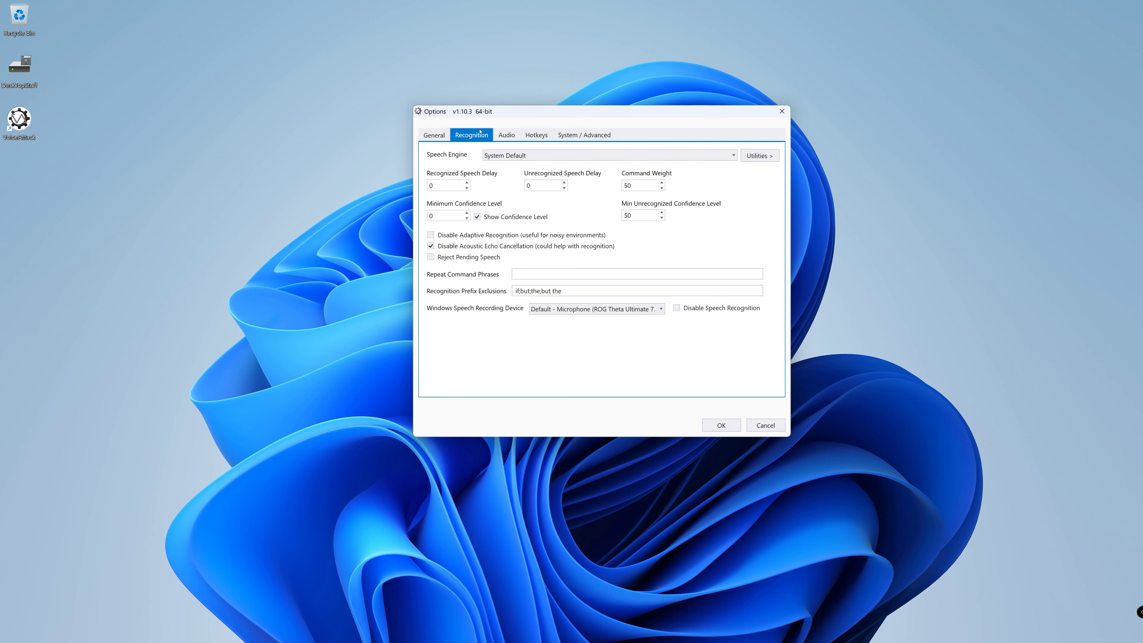
click(509, 133)
click(584, 135)
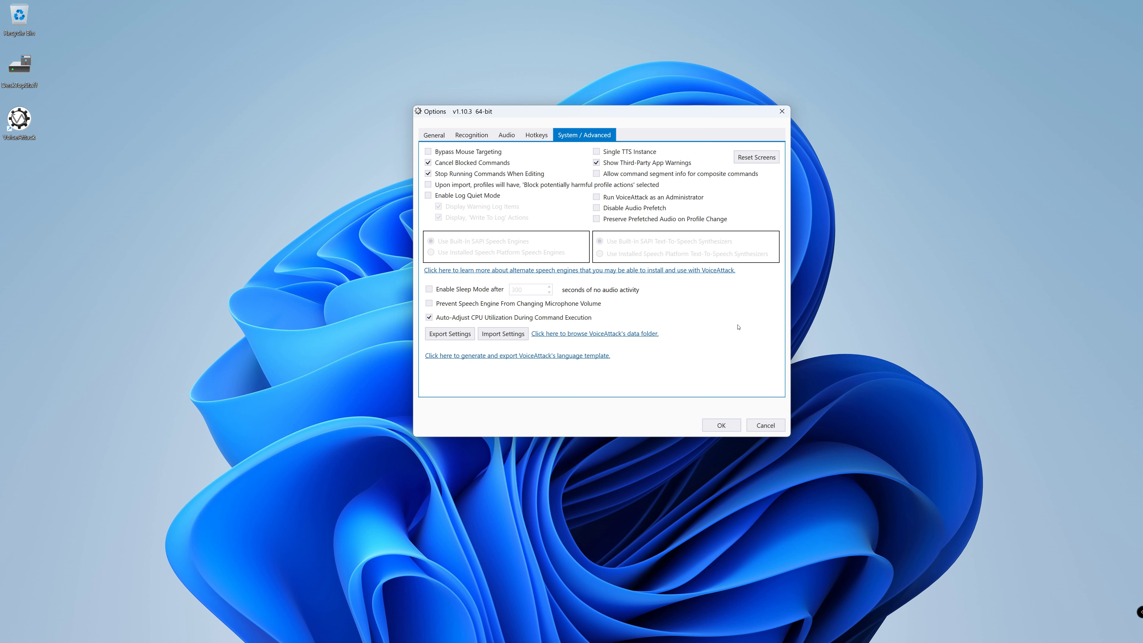
click(774, 426)
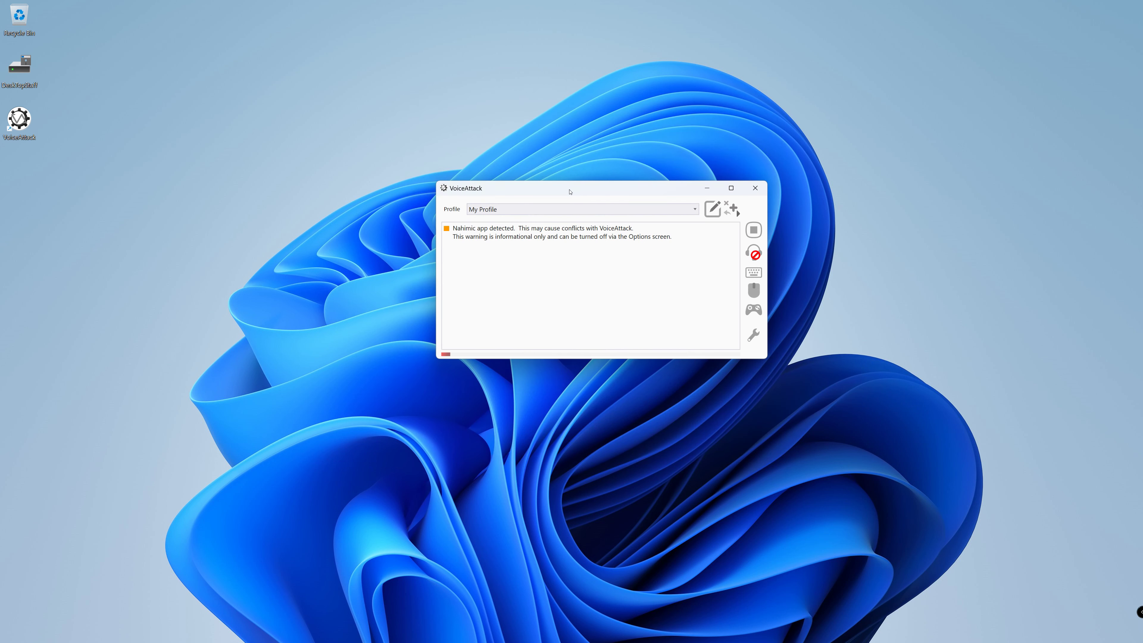
Step: Close VoiceAttack and relaunch it from its desktop shortcut
click(755, 187)
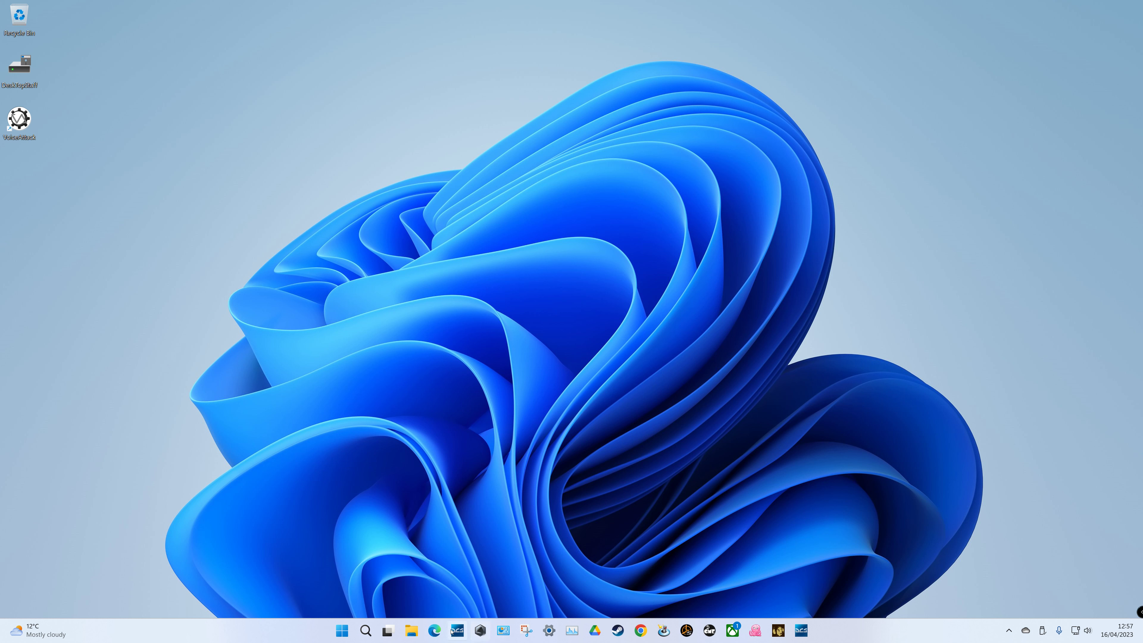
click(660, 633)
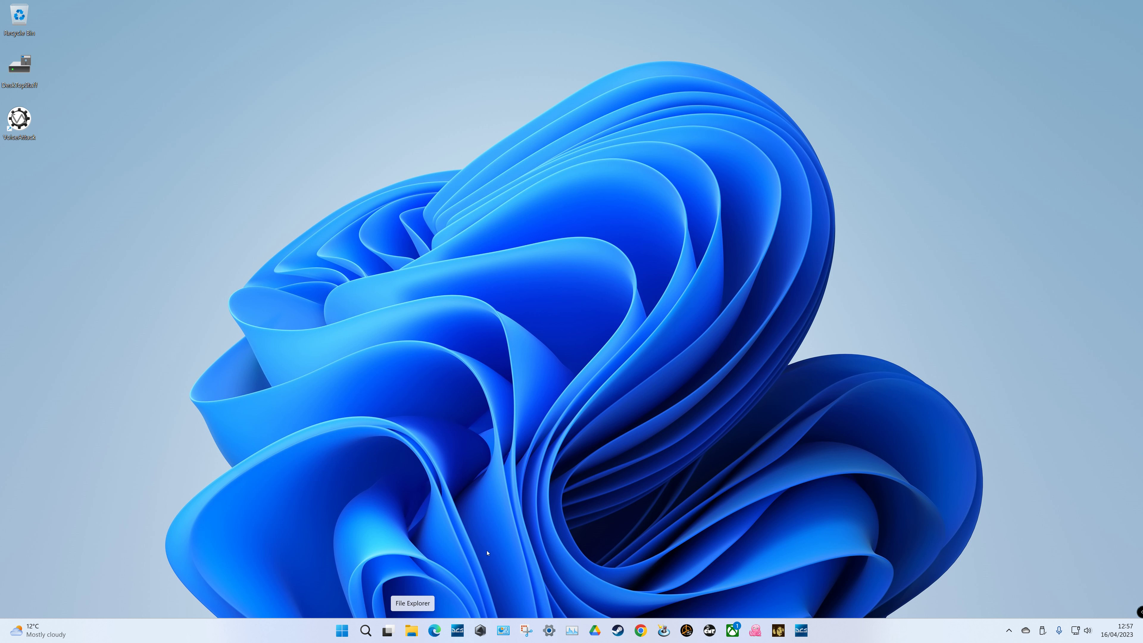
click(21, 121)
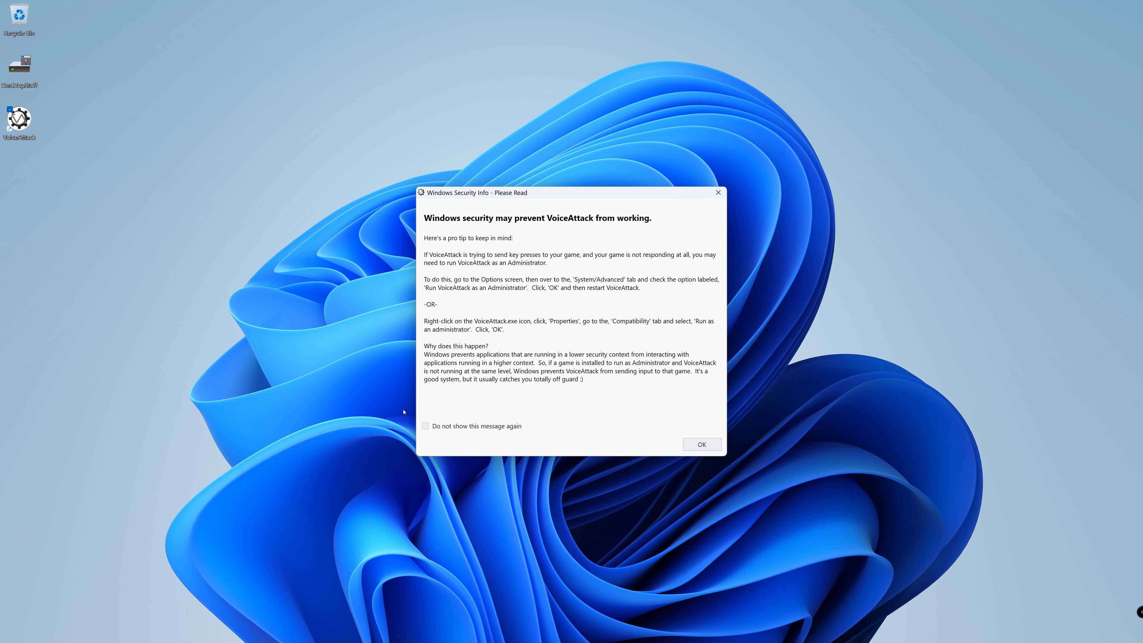
Step: Dismiss the Windows security notice with Do not show this message again enabled, and pin VoiceAttack to the taskbar
click(425, 427)
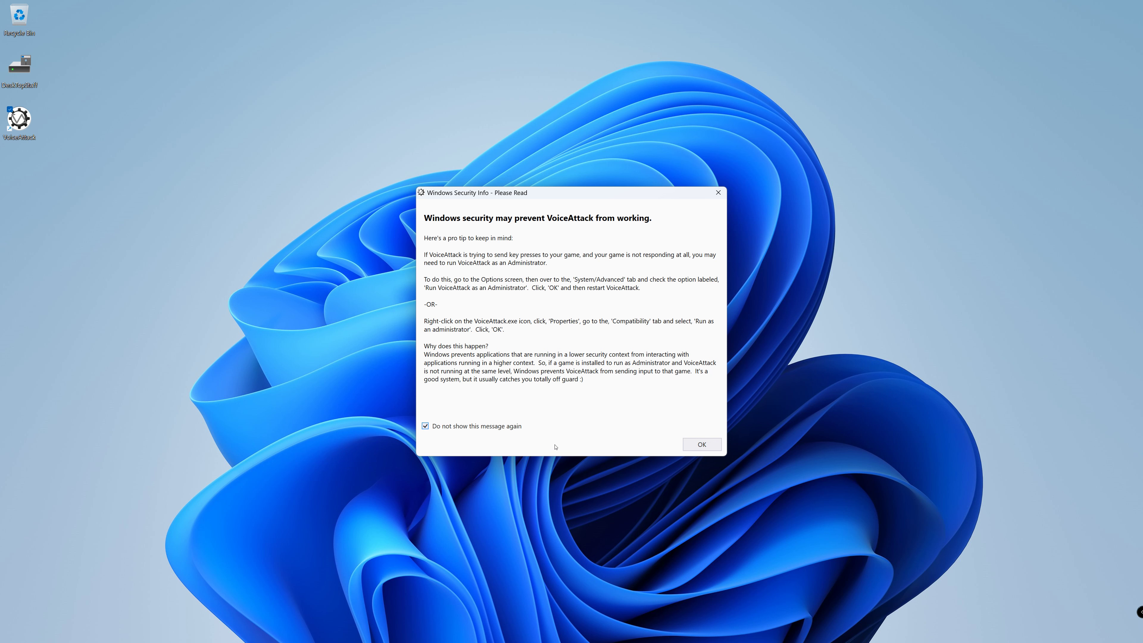
click(697, 445)
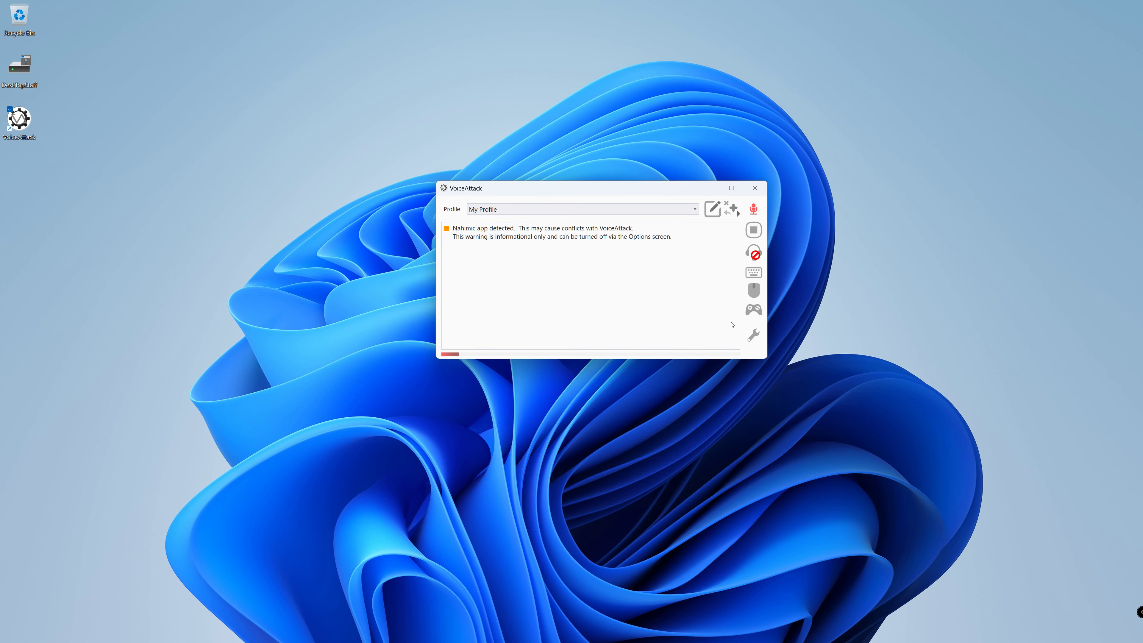
mouse_move(773, 642)
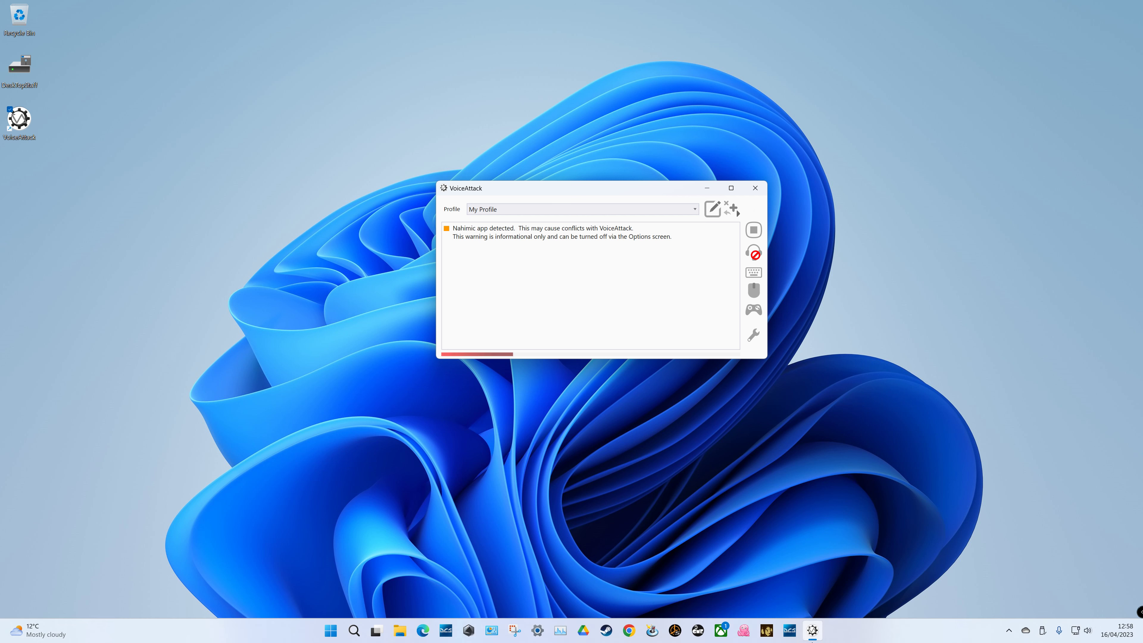
right_click(813, 632)
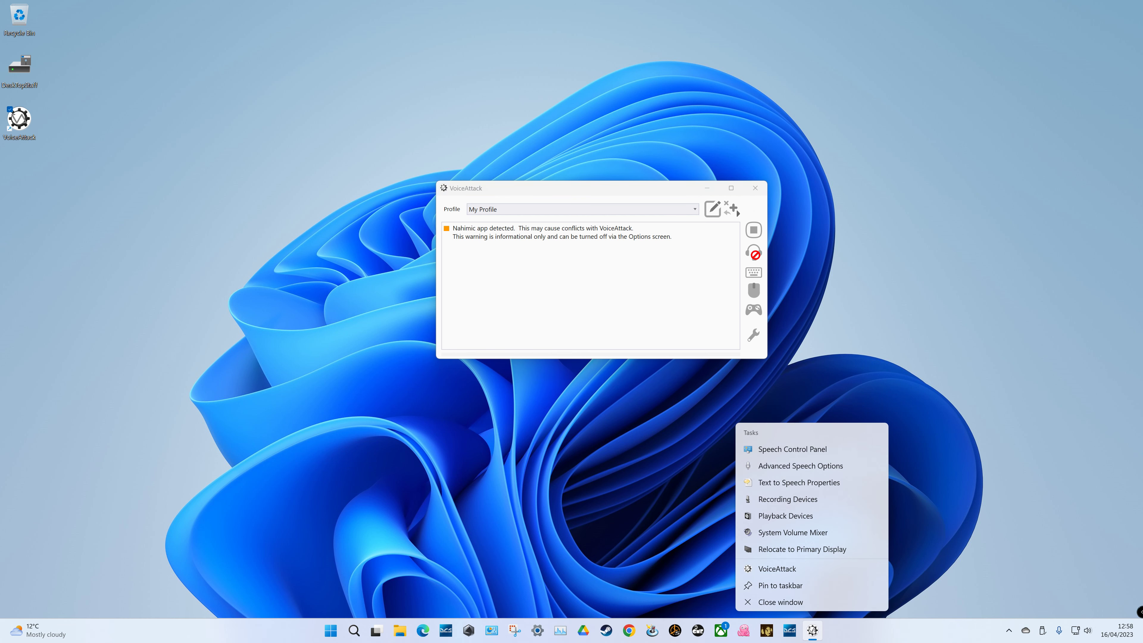
click(783, 587)
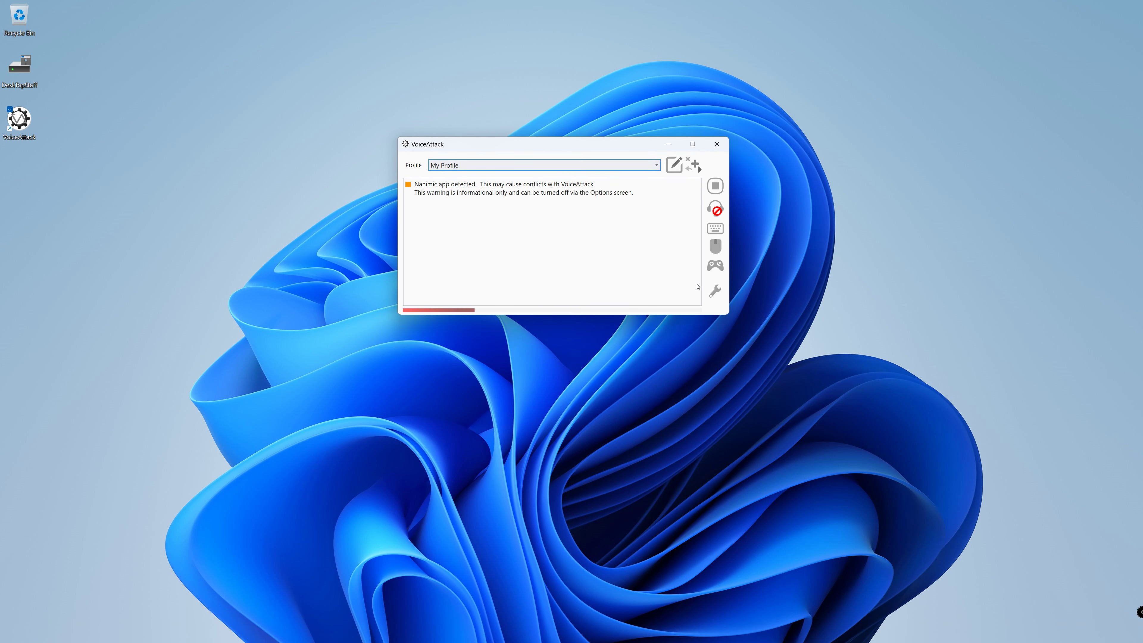
Step: Review VoiceAttack's Recognition, Audio, Hotkeys, System / Advanced and General options
click(716, 294)
click(728, 381)
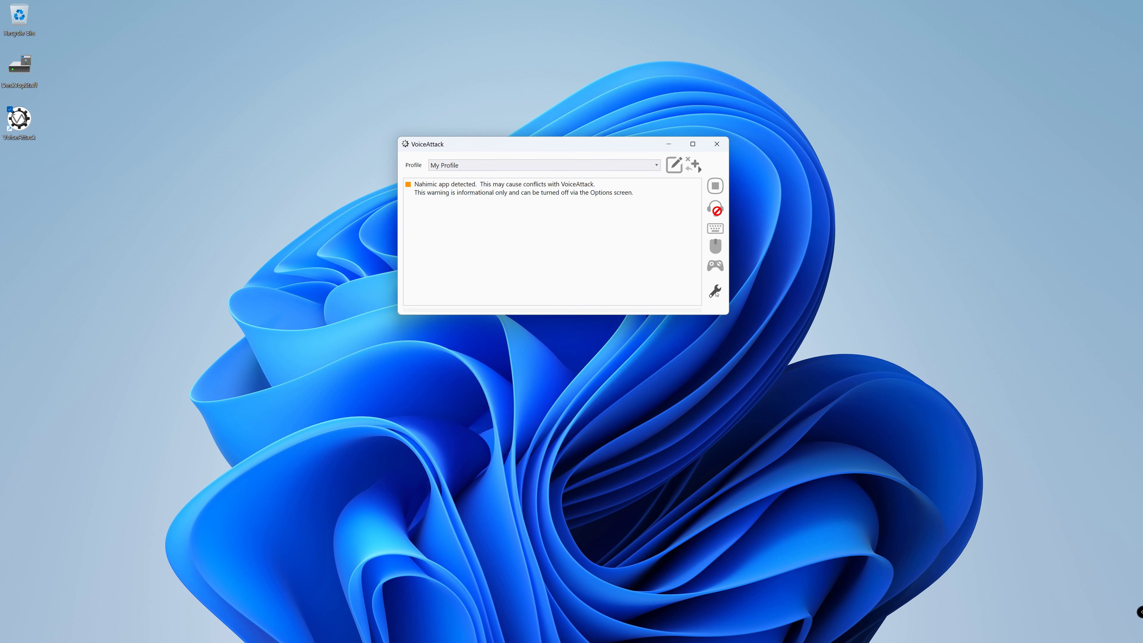
click(716, 292)
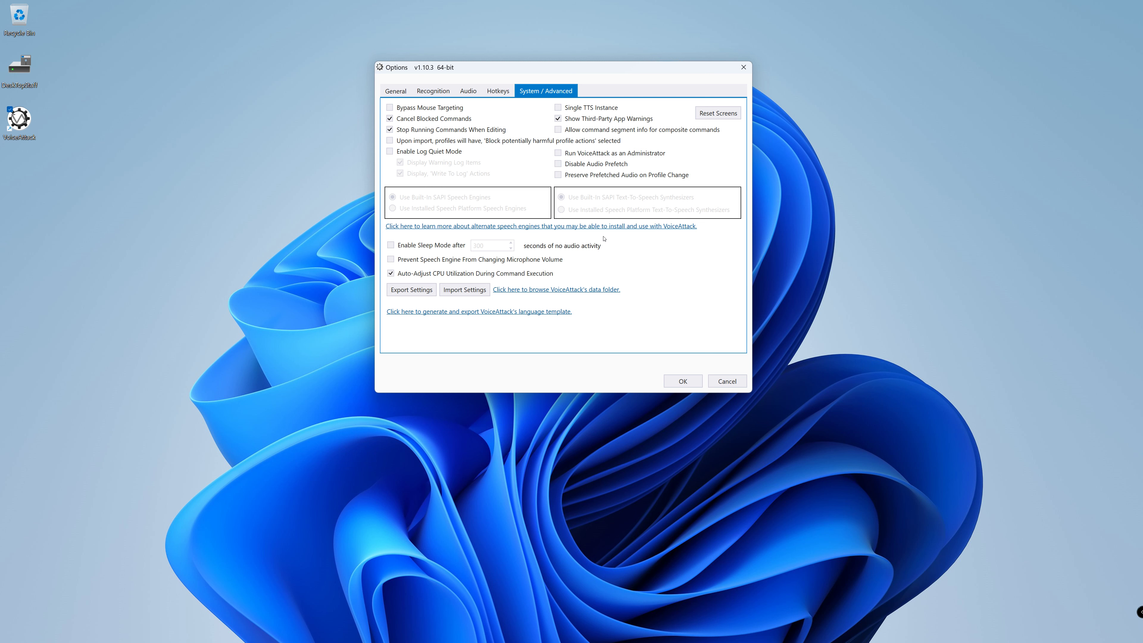
click(433, 90)
click(469, 91)
click(498, 90)
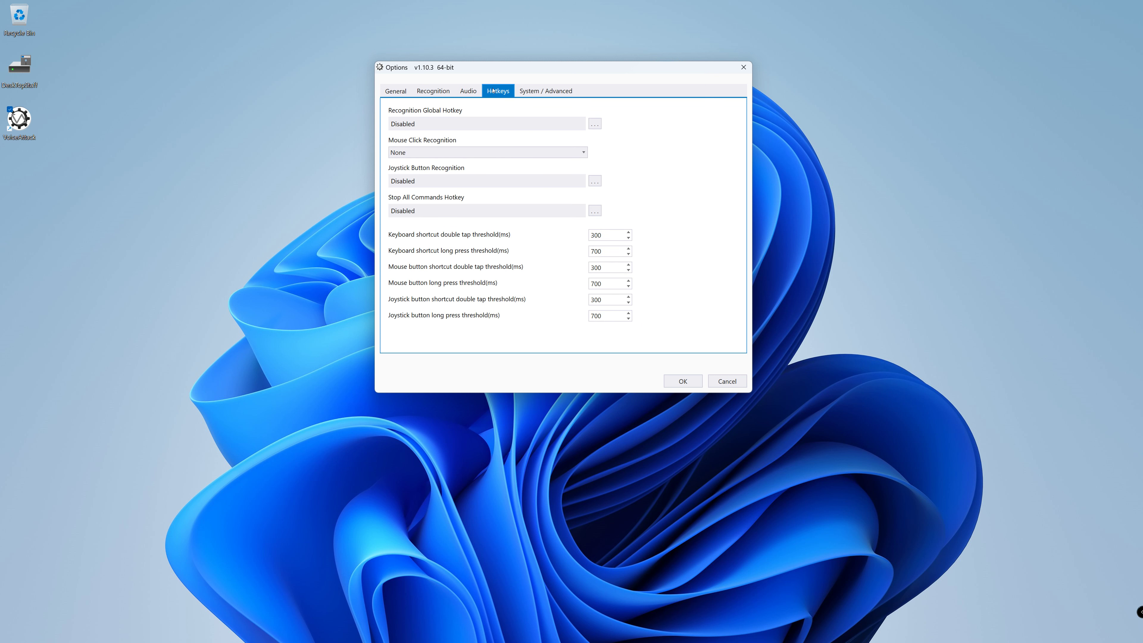
click(546, 90)
click(395, 90)
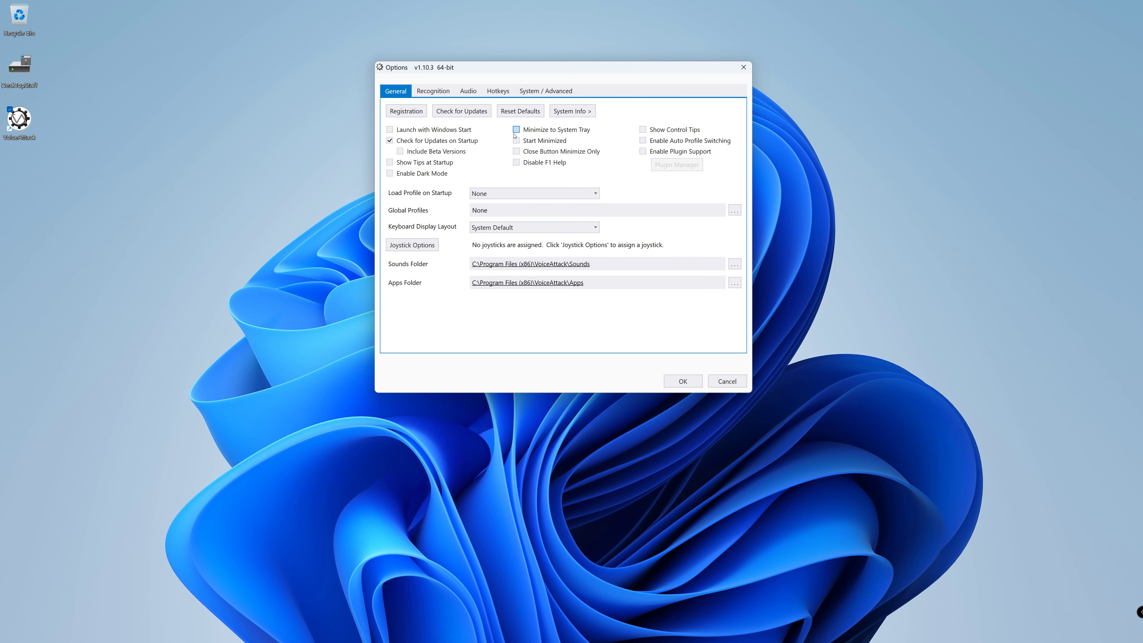
Step: Enable Run VoiceAttack as an Administrator in the System / Advanced options, save the options and close VoiceAttack
click(545, 91)
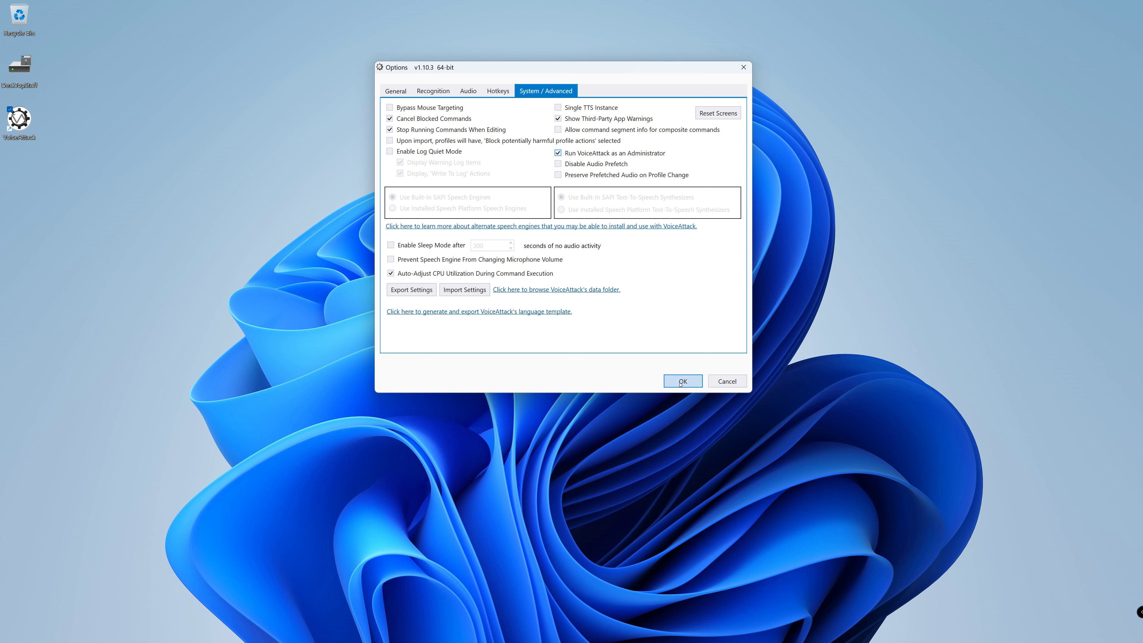
click(681, 382)
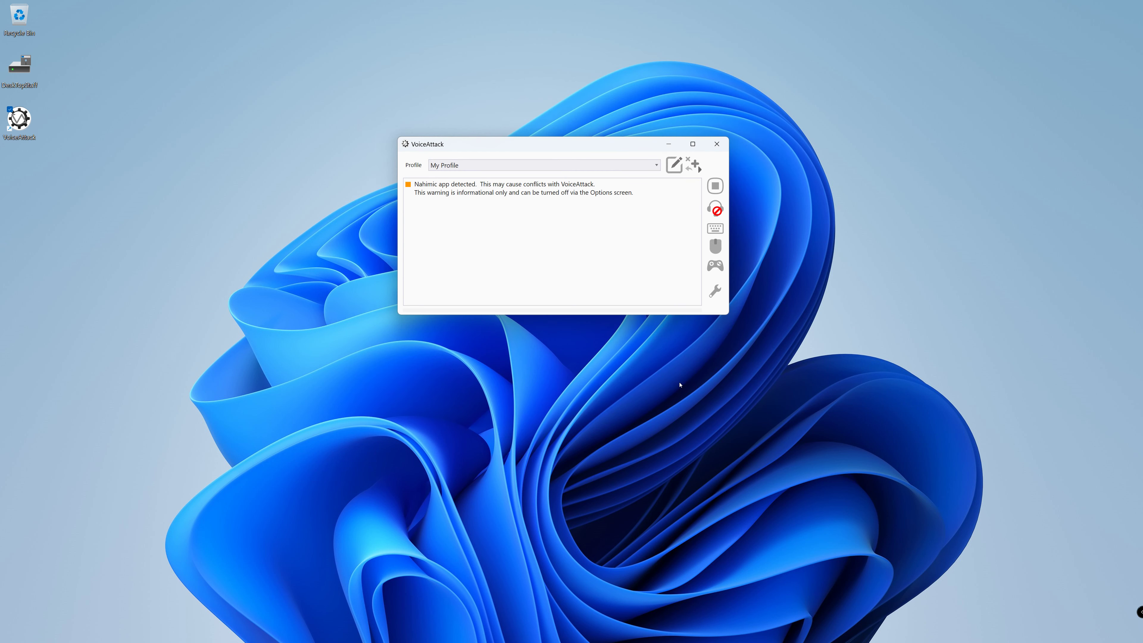
click(717, 144)
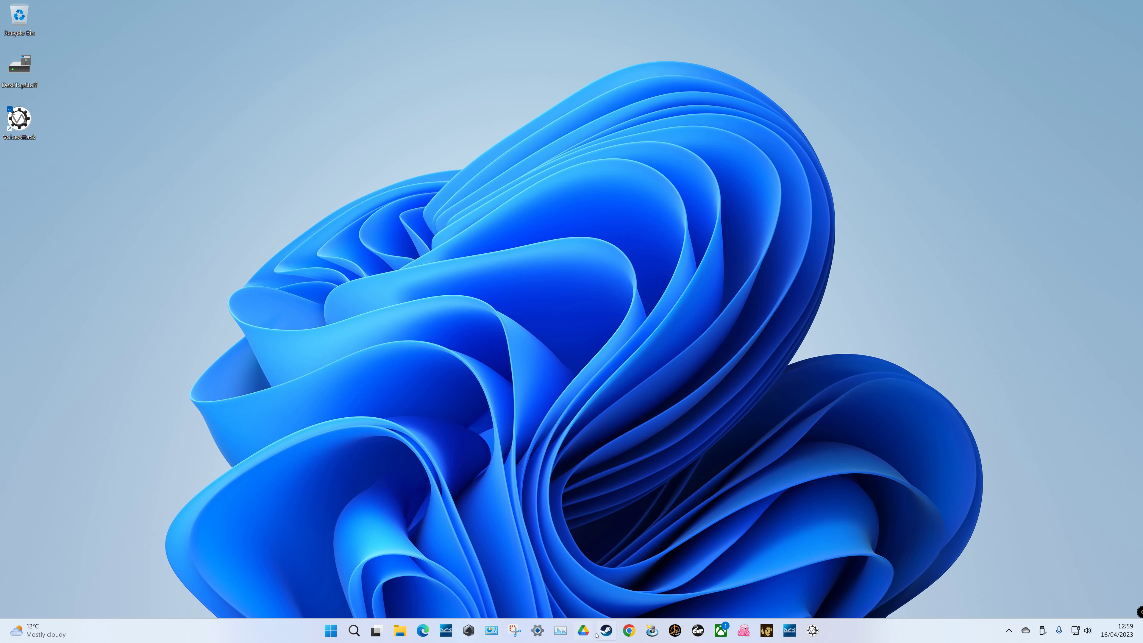
Step: Switch to Chrome, close the VoiceAttack web page and open the bookmarked vaicom-pro-download channel on Discord
click(629, 631)
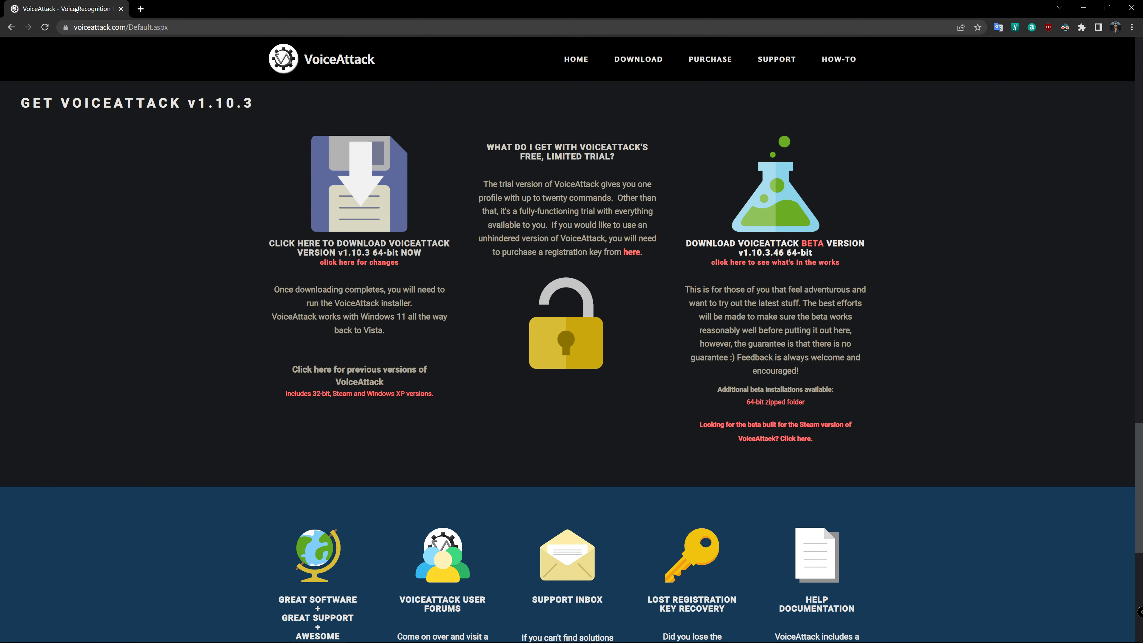
click(121, 8)
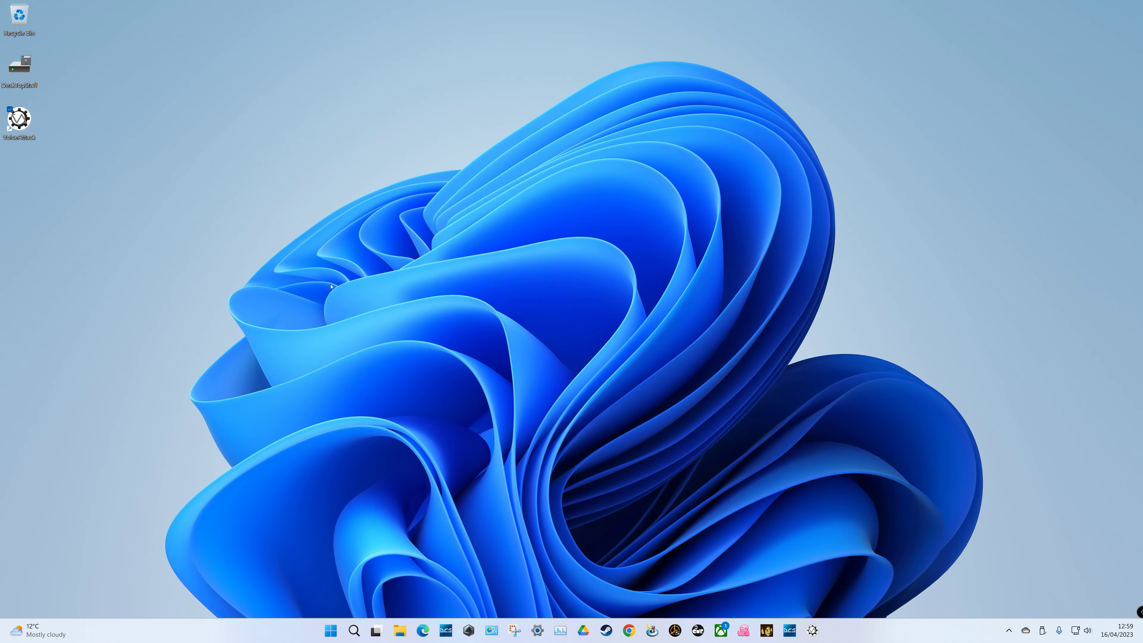
click(629, 630)
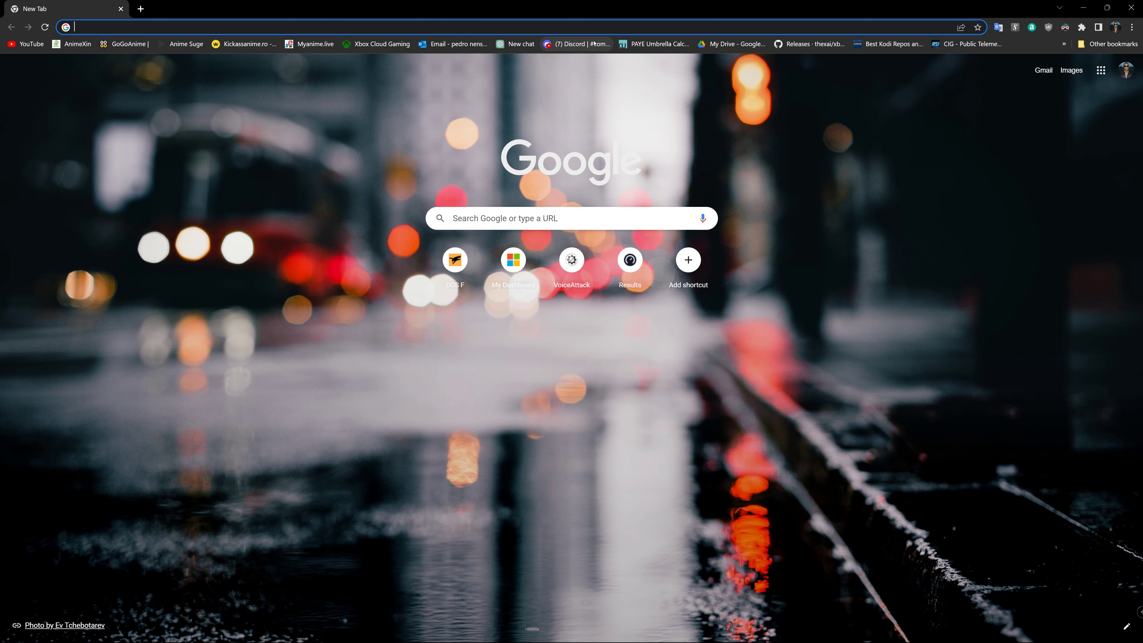
click(581, 45)
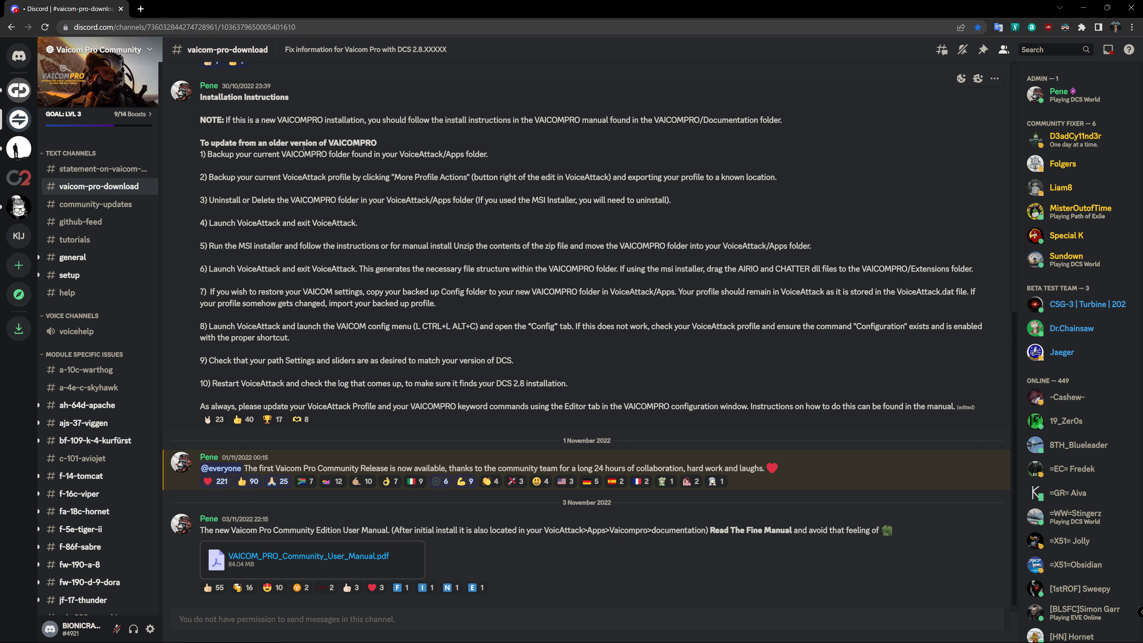
Step: Read through the channel's installation posts and download VAICOM_PRO_Community_User_Manual.pdf
scroll(310, 235, up, 7)
scroll(306, 265, up, 3)
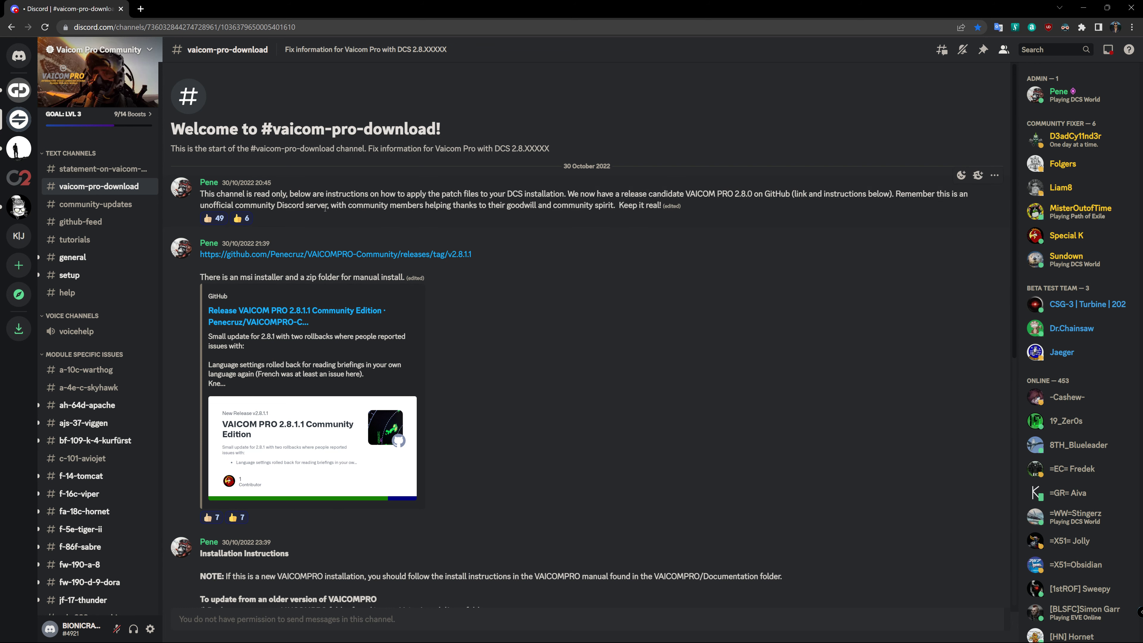
scroll(325, 221, down, 3)
scroll(326, 221, up, 3)
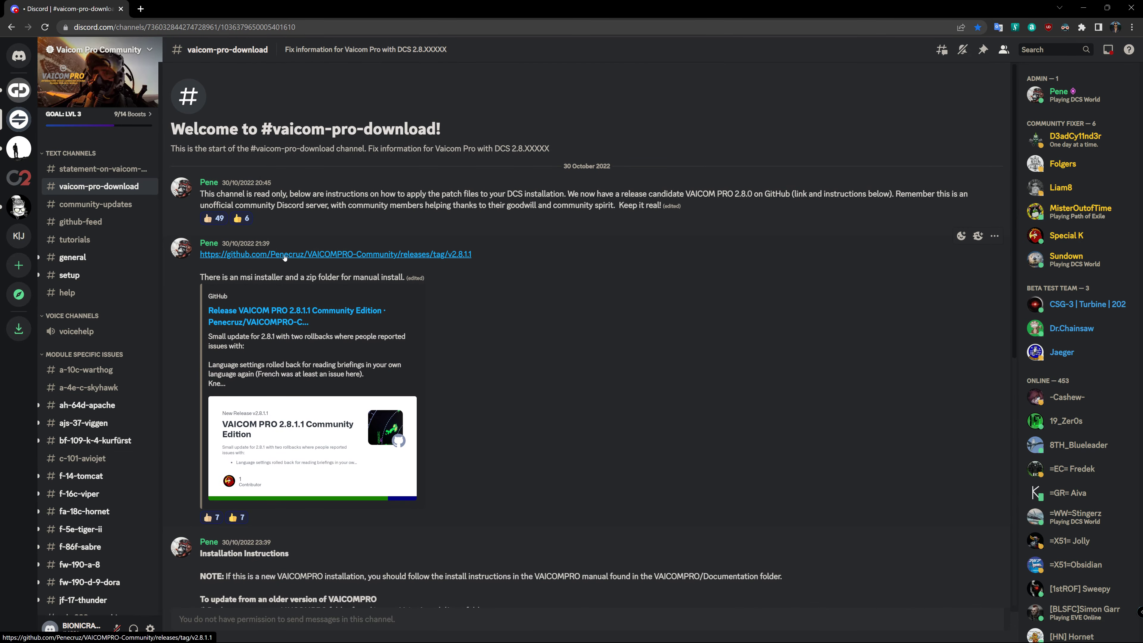
scroll(305, 256, down, 10)
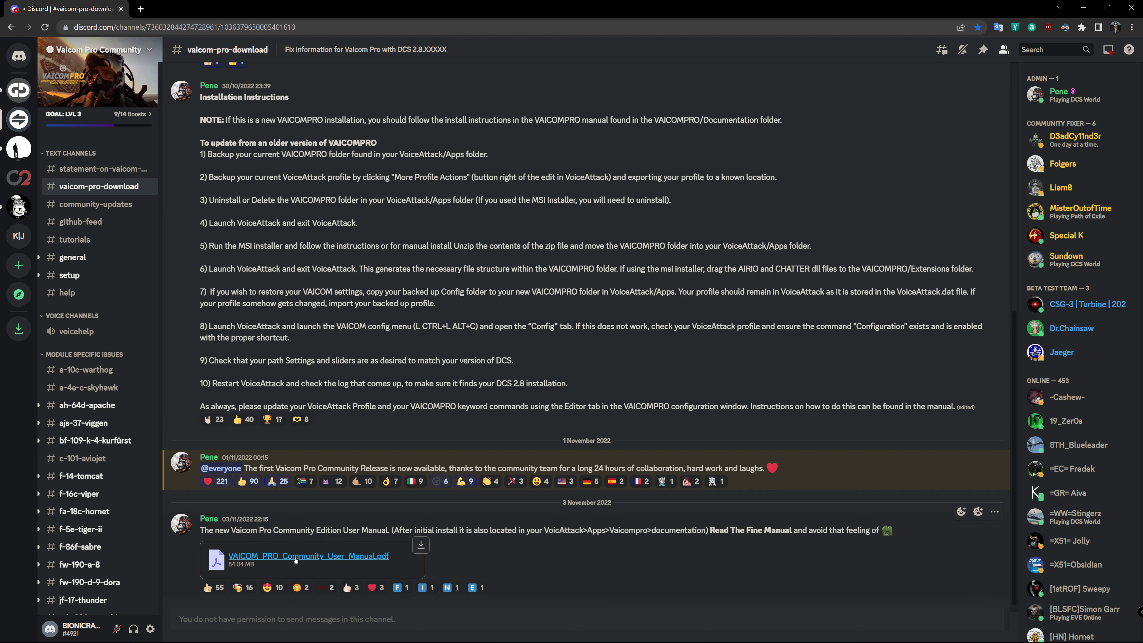
click(309, 556)
Step: Download VAICOM.PRO.for.DCS.World.msi and VAICOMPRO.zip from the linked GitHub v2.8.1.1 release, and close the release page
scroll(360, 367, up, 5)
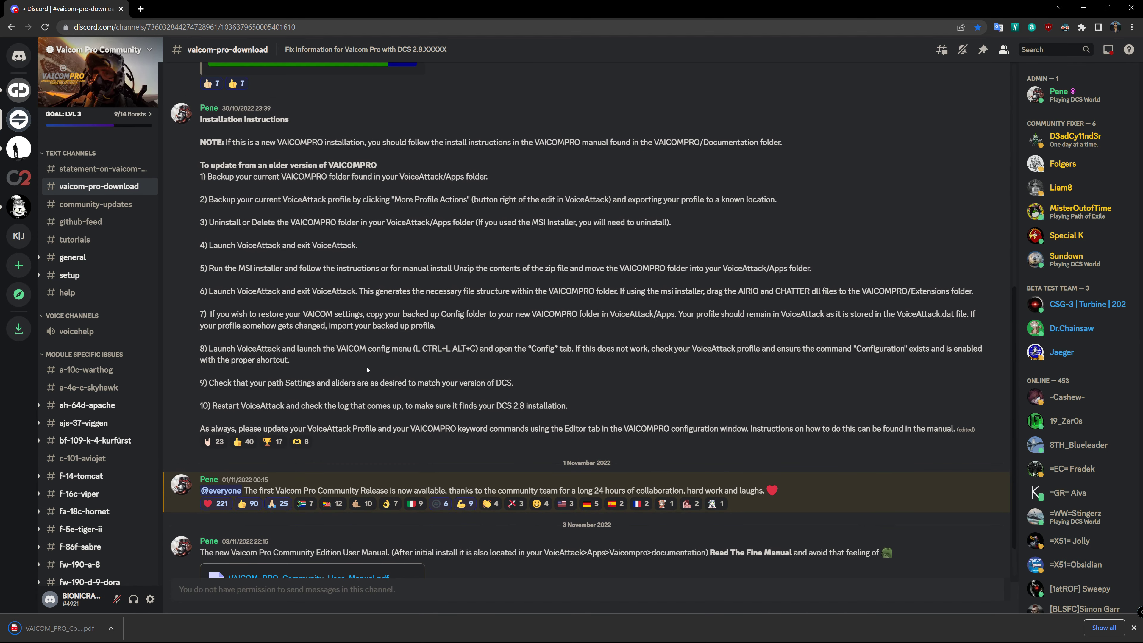
scroll(365, 370, up, 4)
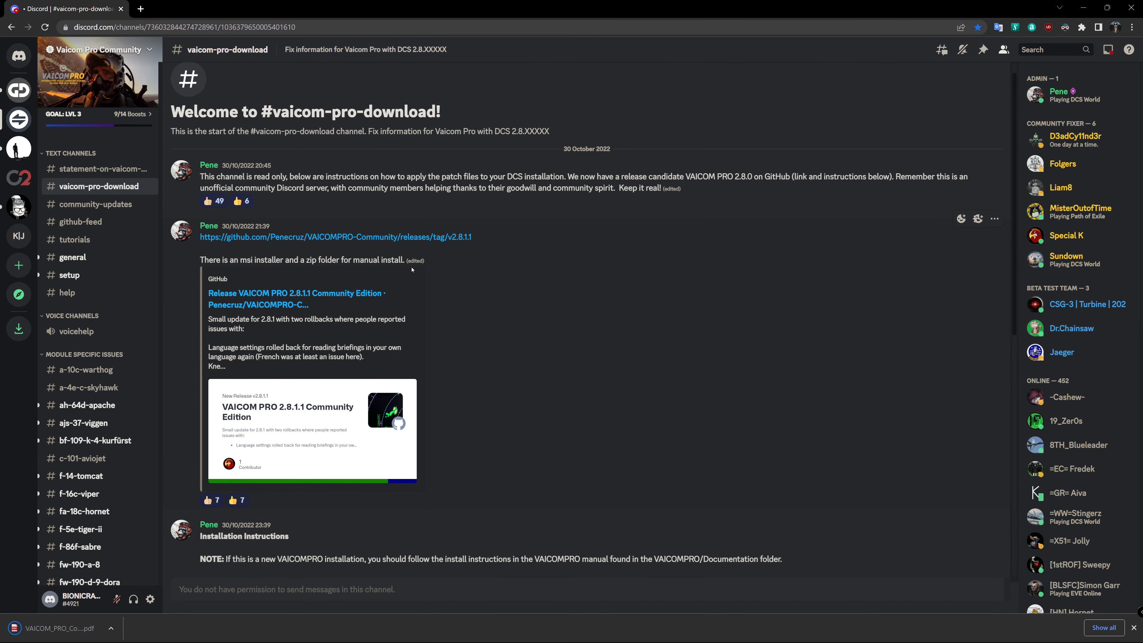
click(301, 238)
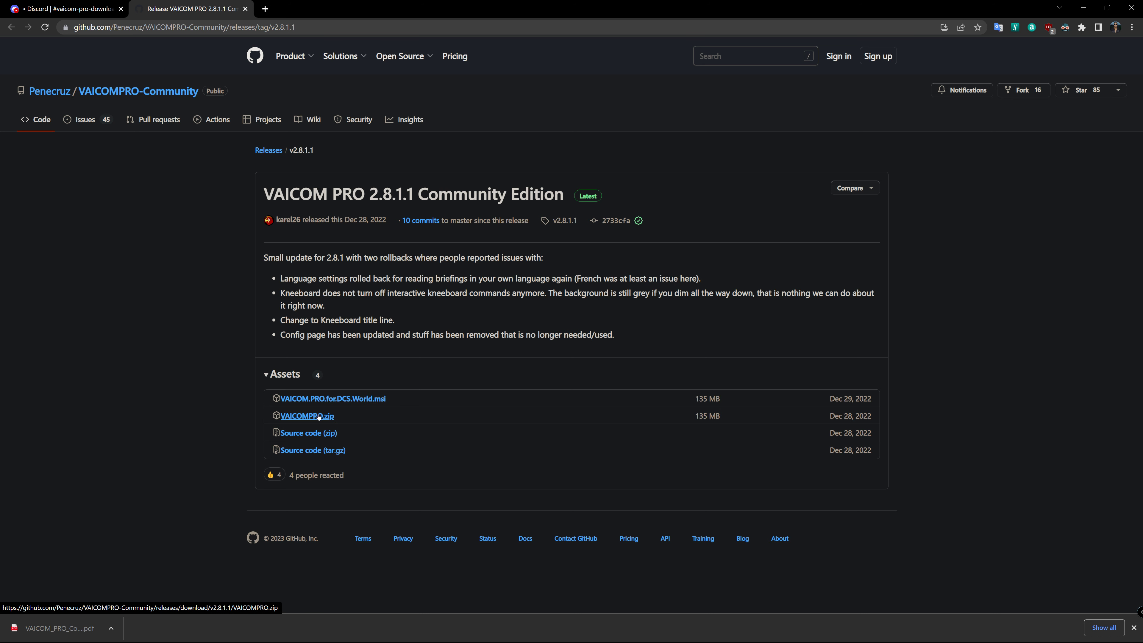
click(333, 399)
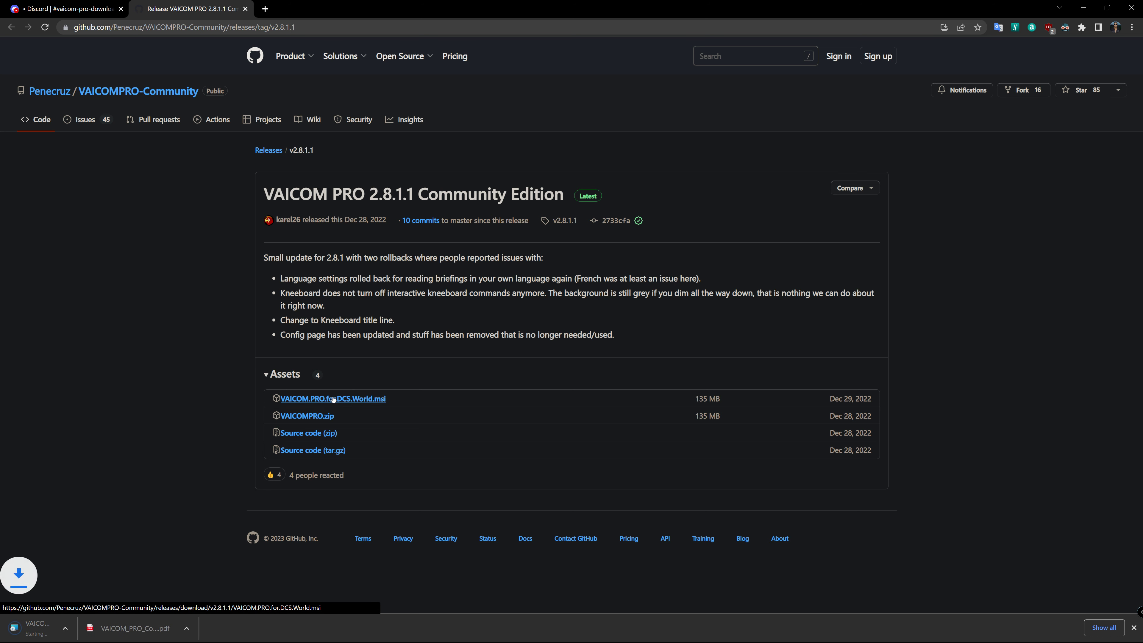
click(321, 416)
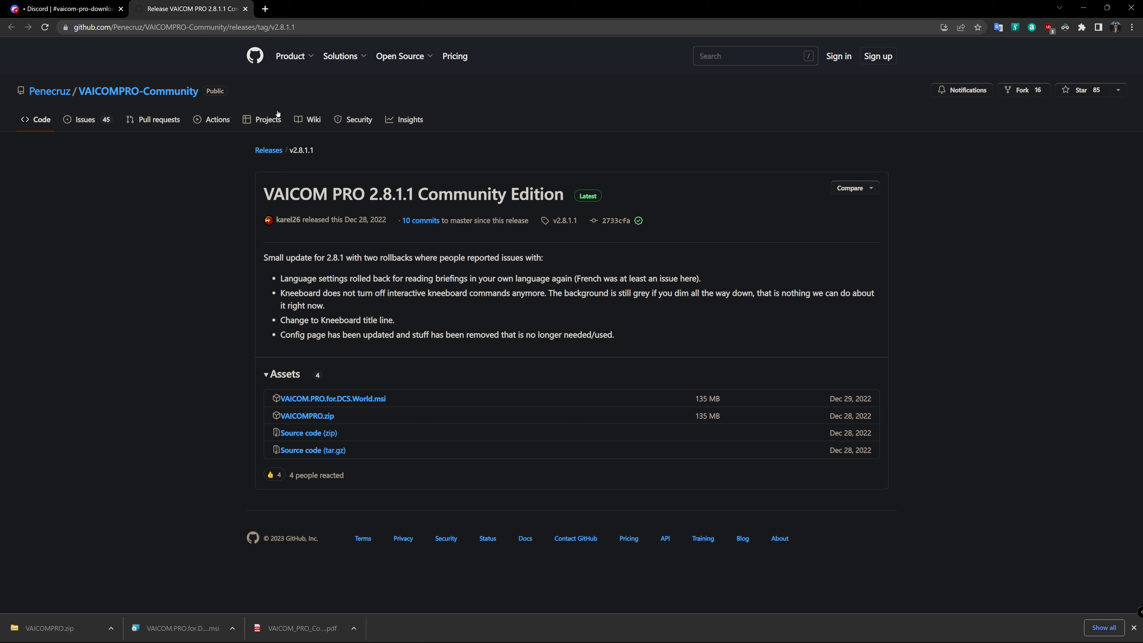
drag(422, 196, 368, 189)
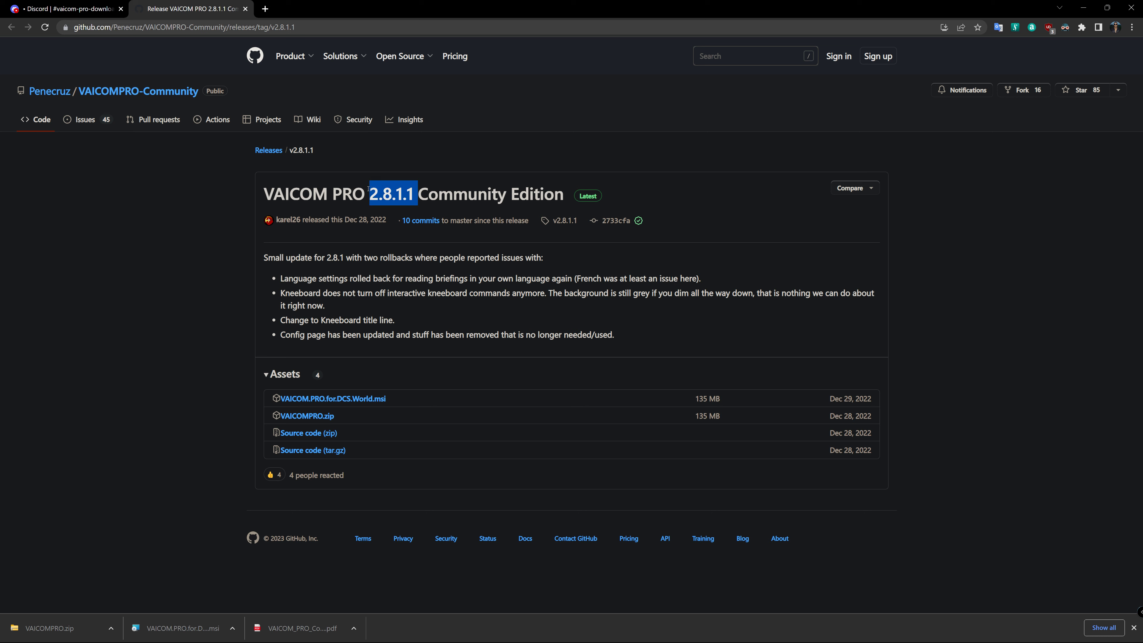
click(244, 9)
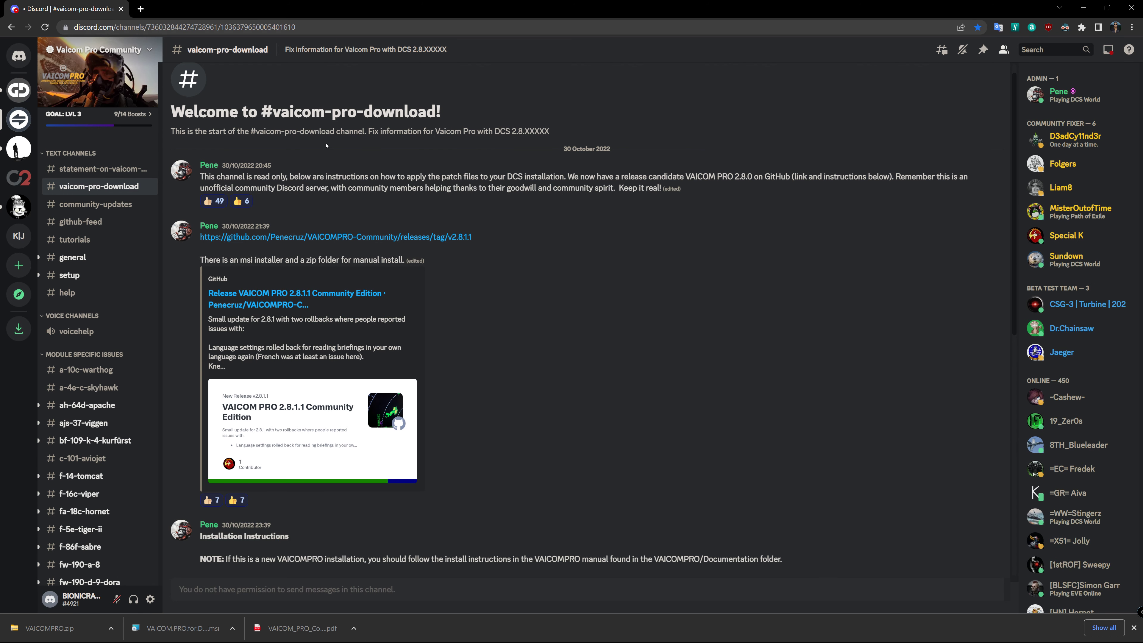
Step: Look over the installation instructions and the Discord server's general and setup channels, and close the browser
scroll(371, 322, down, 5)
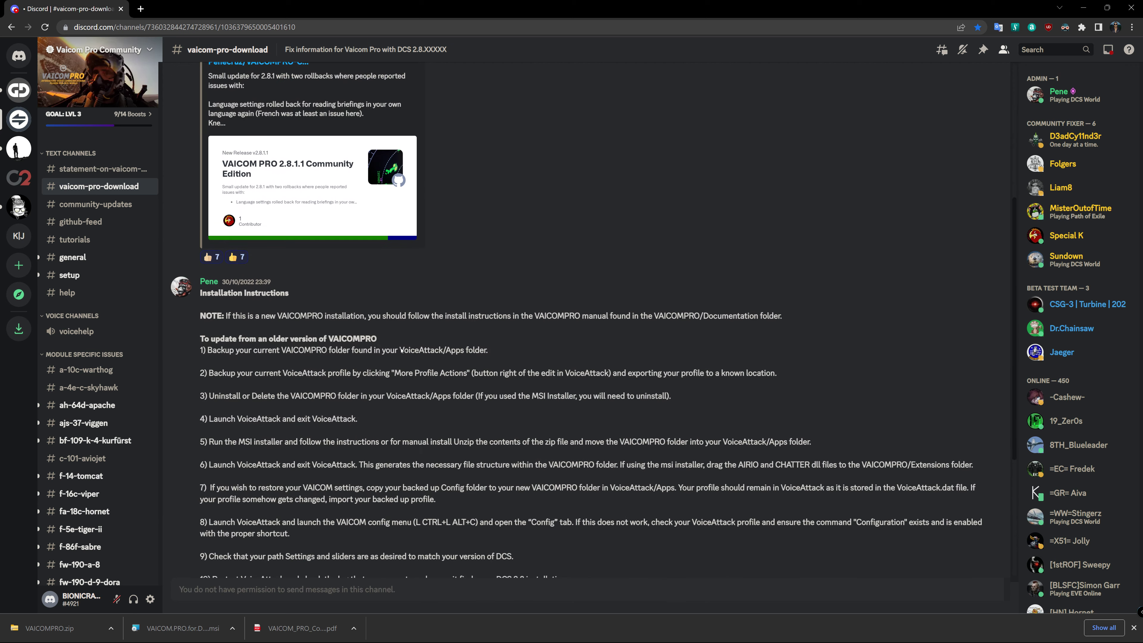
scroll(372, 322, up, 5)
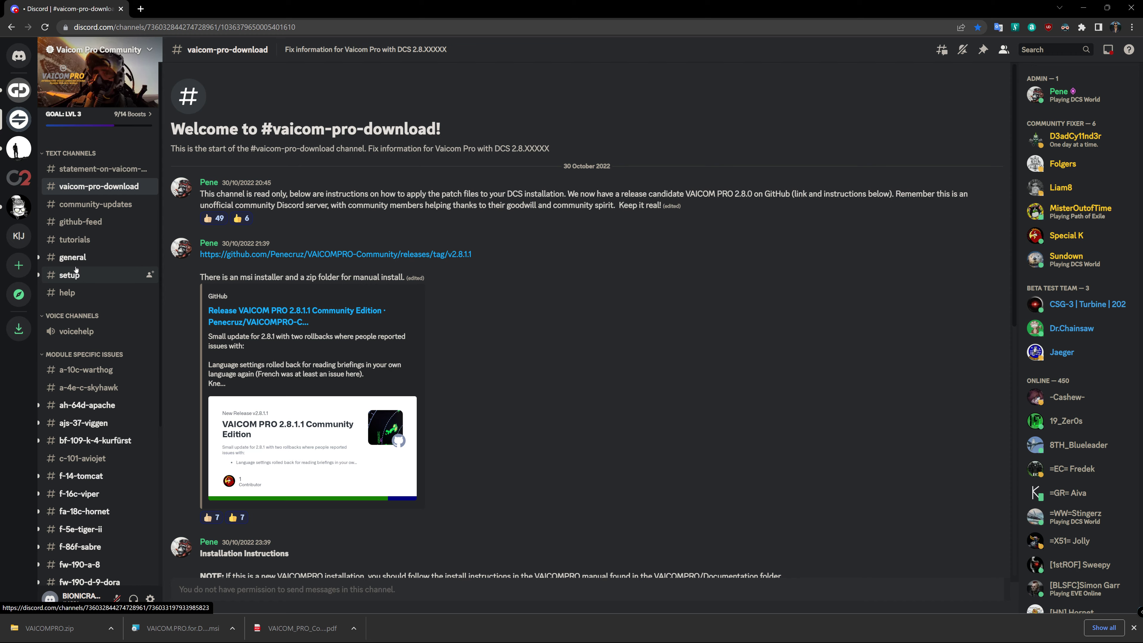
click(72, 258)
click(70, 275)
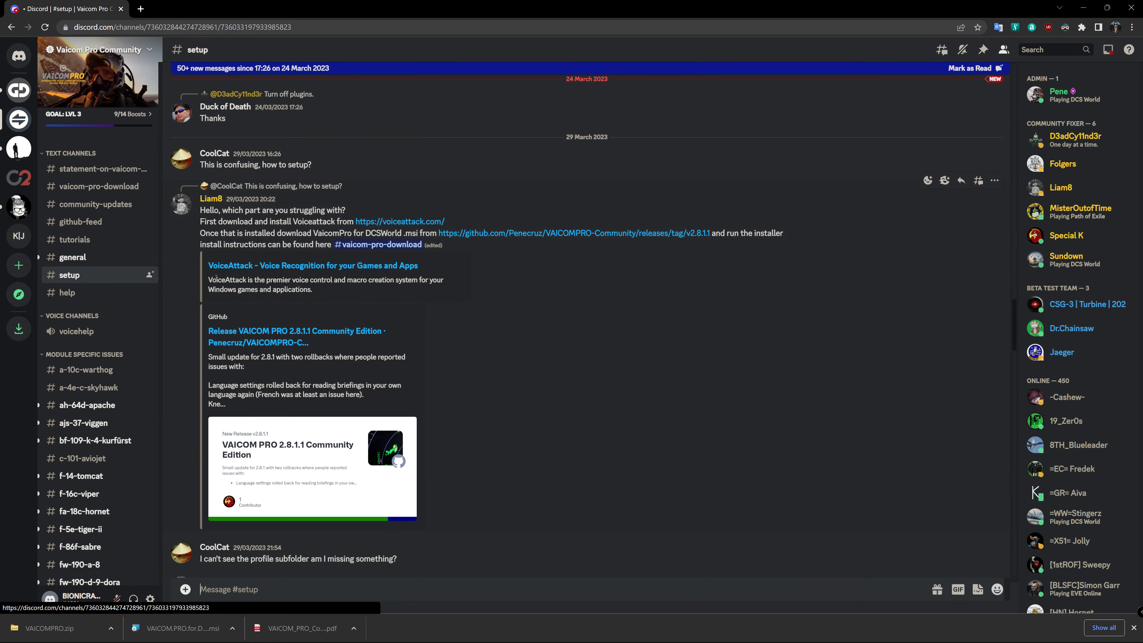
scroll(215, 279, up, 18)
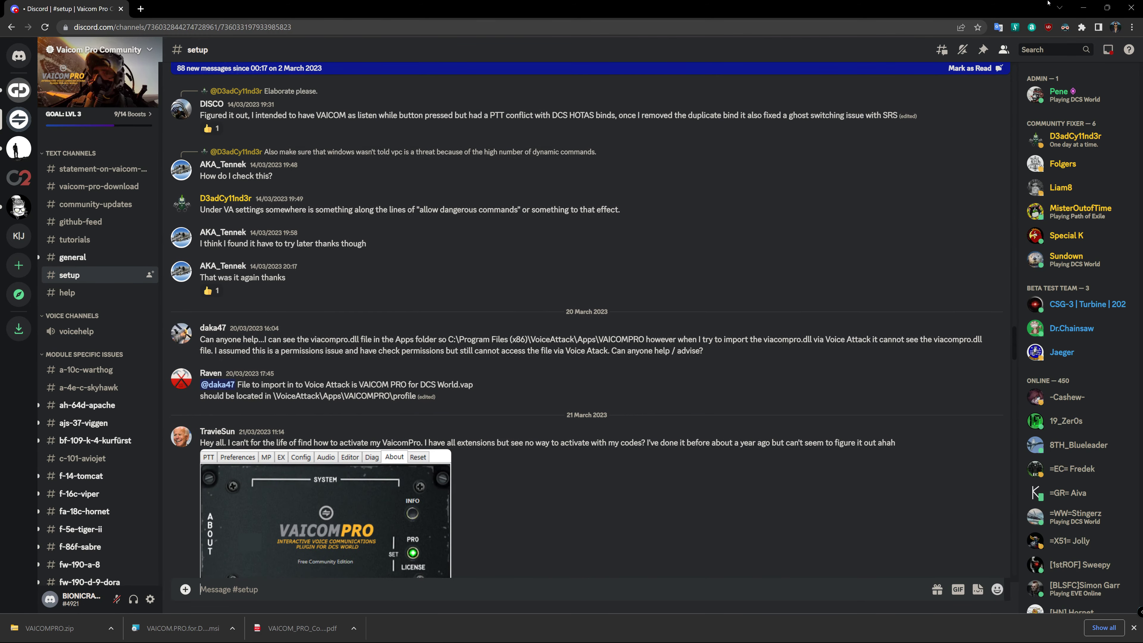
click(1132, 7)
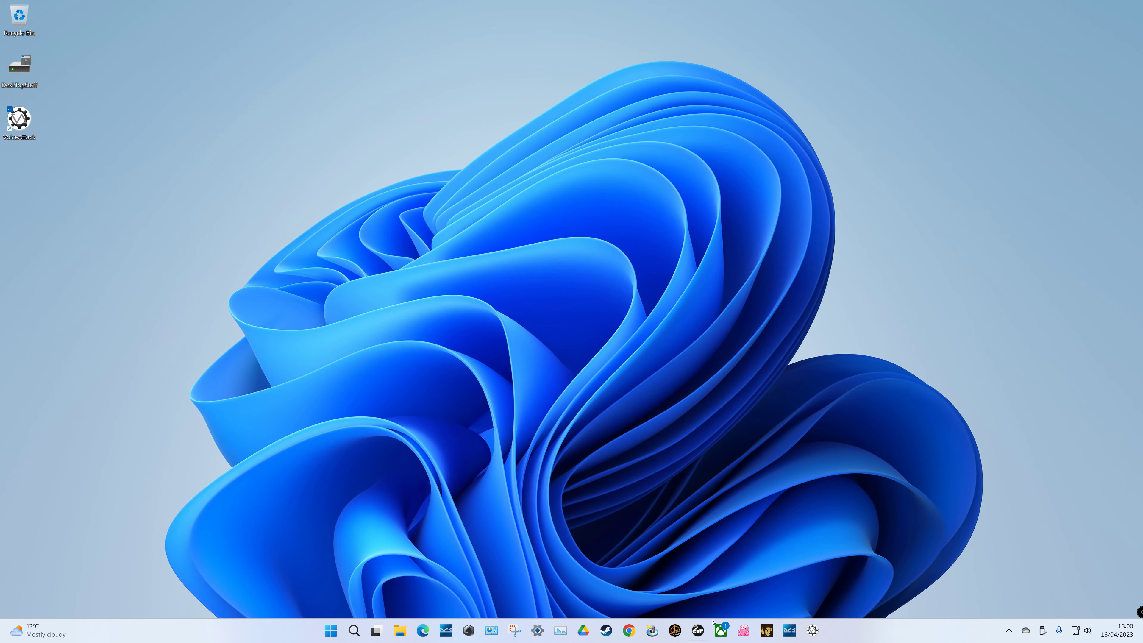
Step: Open the Downloads folder in File Explorer and select VoiceAttackInstaller64.exe
click(401, 633)
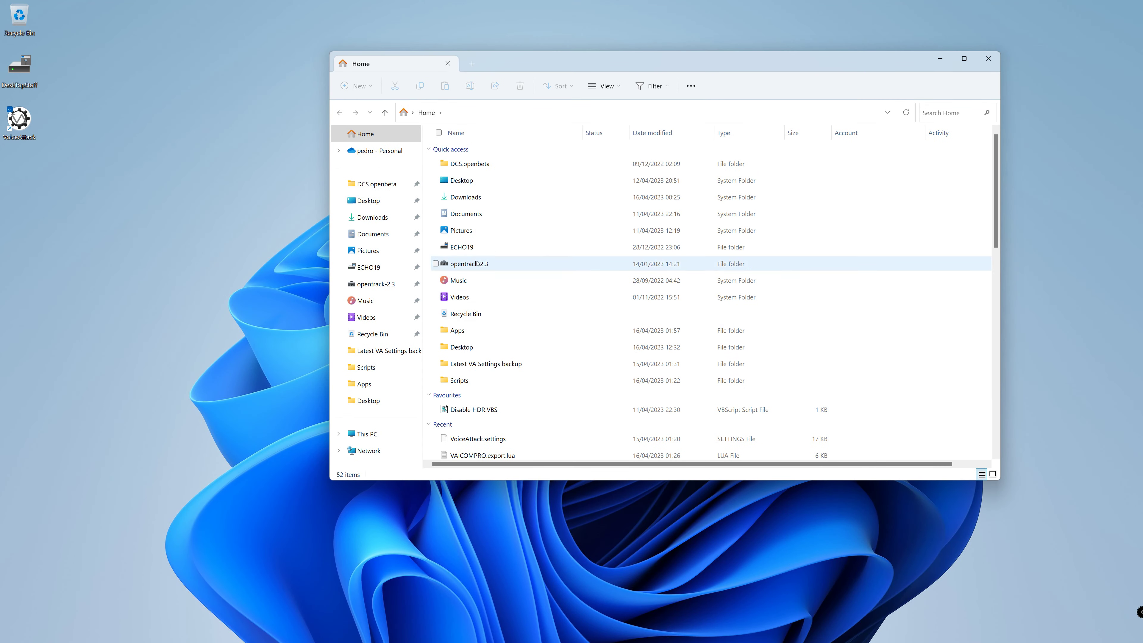
click(468, 198)
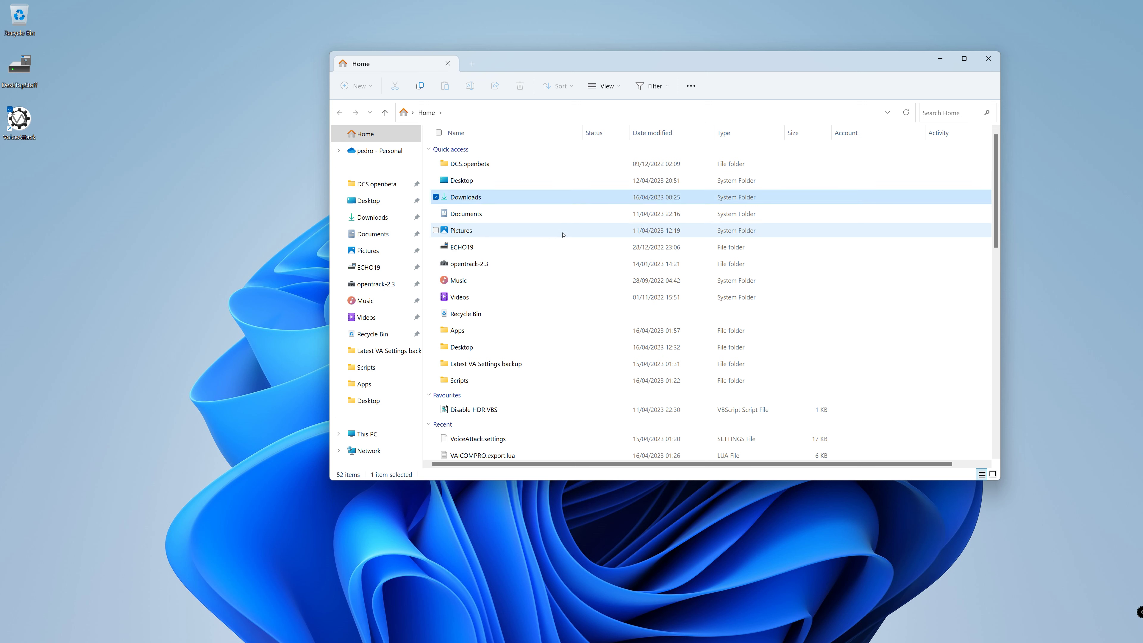
double_click(466, 200)
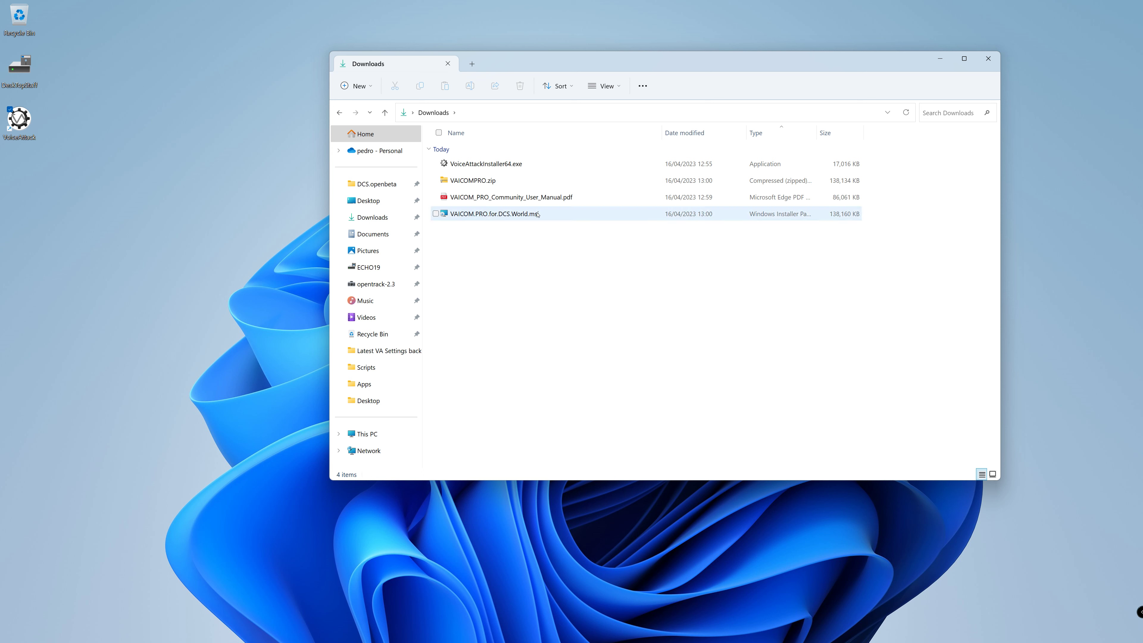
click(480, 166)
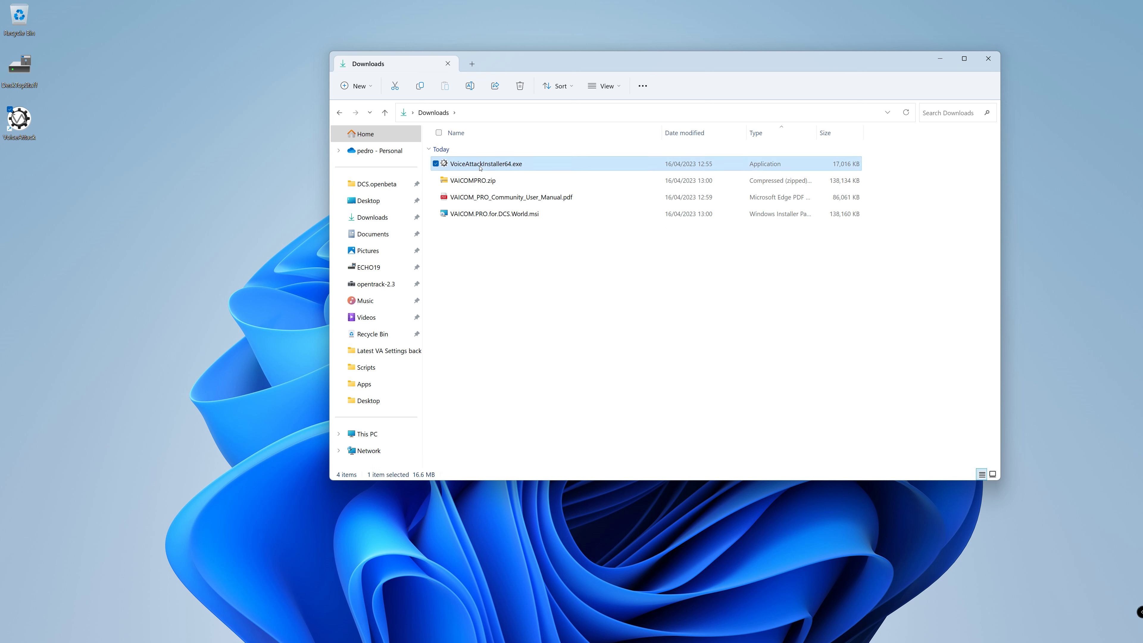
Step: Delete VoiceAttackInstaller64.exe from Downloads, and shrink the Downloads window and move it to the desktop's upper-right corner
right_click(480, 166)
click(577, 179)
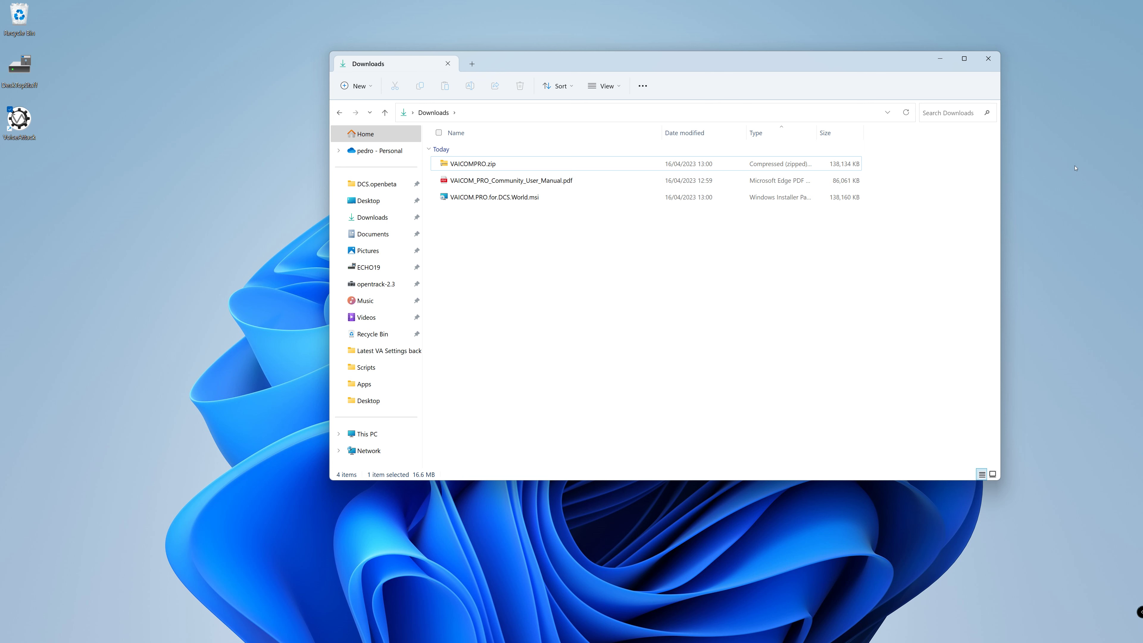
drag(1004, 184, 753, 210)
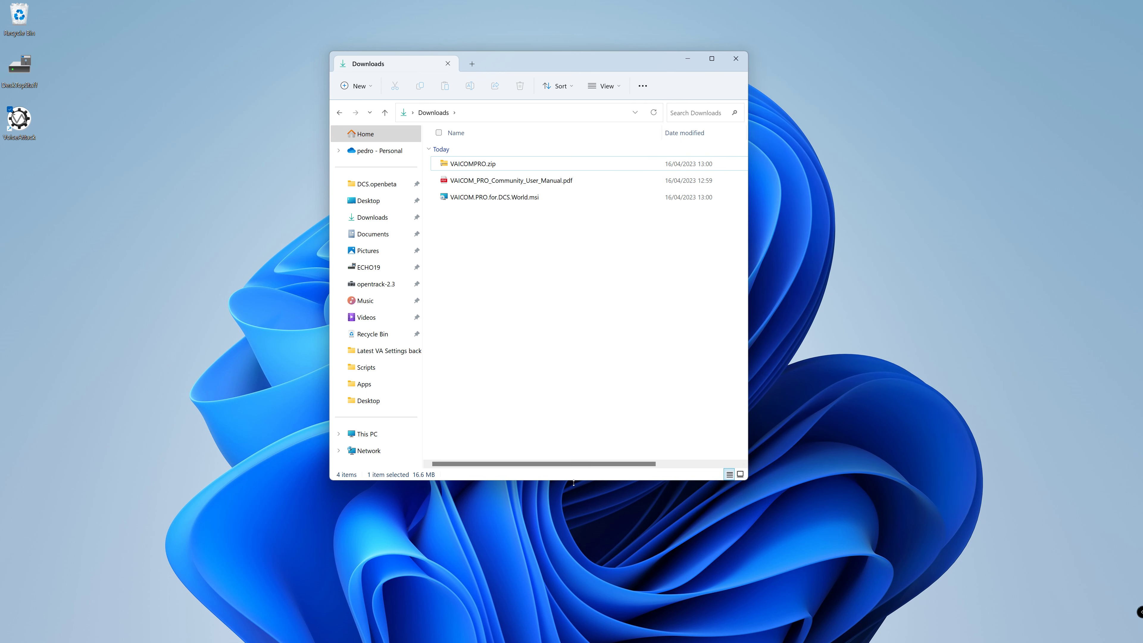
drag(574, 483, 589, 289)
drag(586, 63, 956, 46)
Step: Open a second File Explorer window alongside the Downloads window
mouse_move(492, 639)
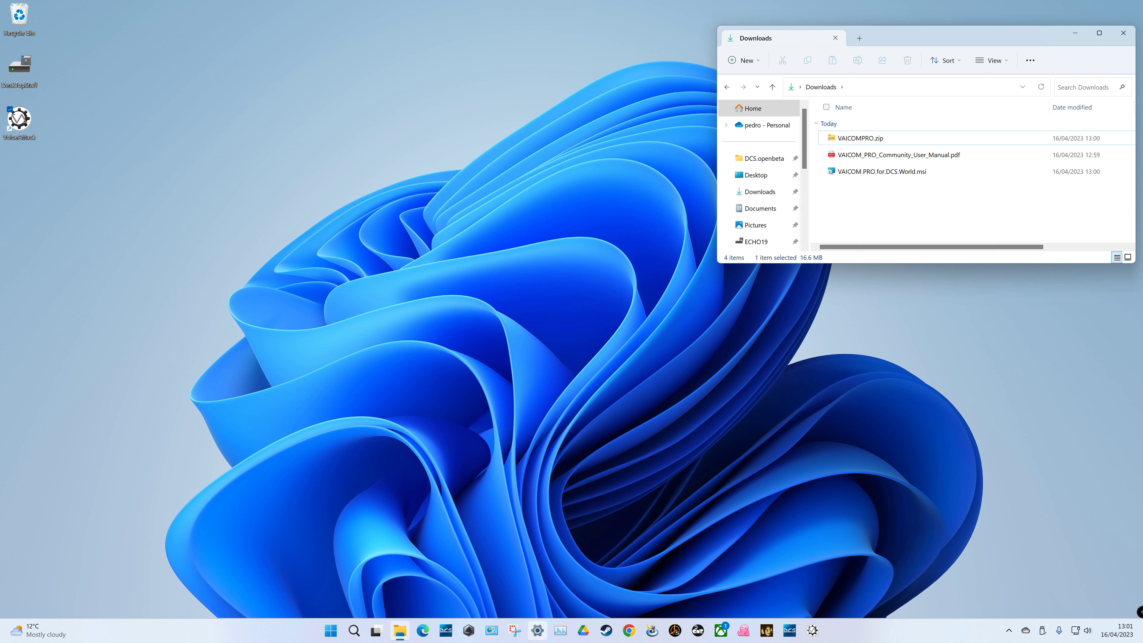
mouse_move(406, 627)
right_click(400, 631)
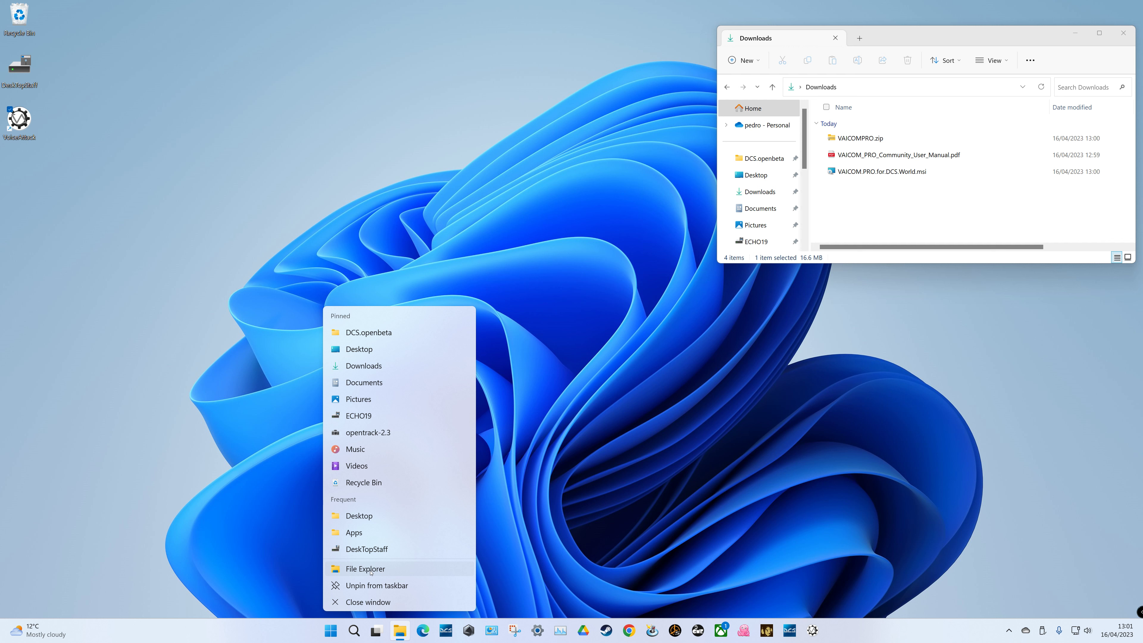
click(381, 570)
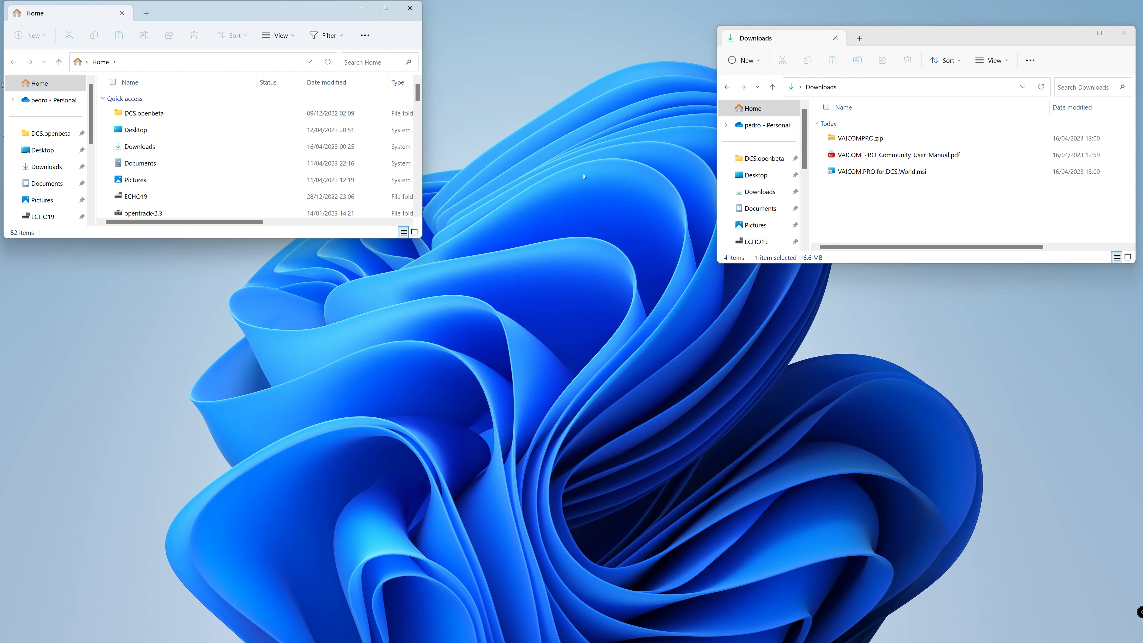
click(860, 38)
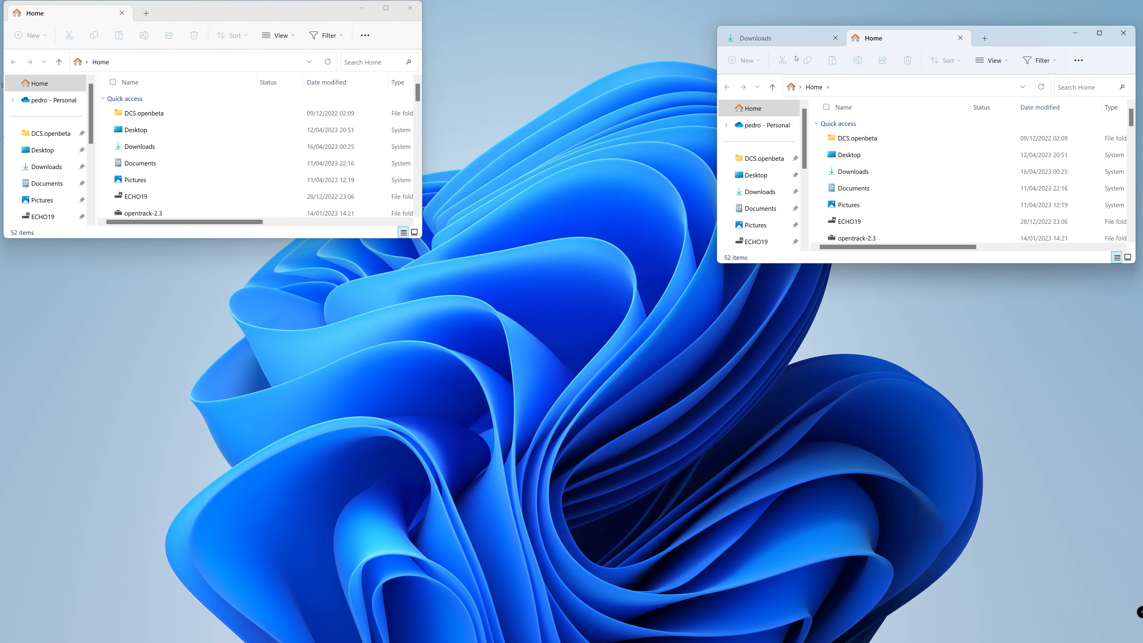
drag(796, 58, 630, 108)
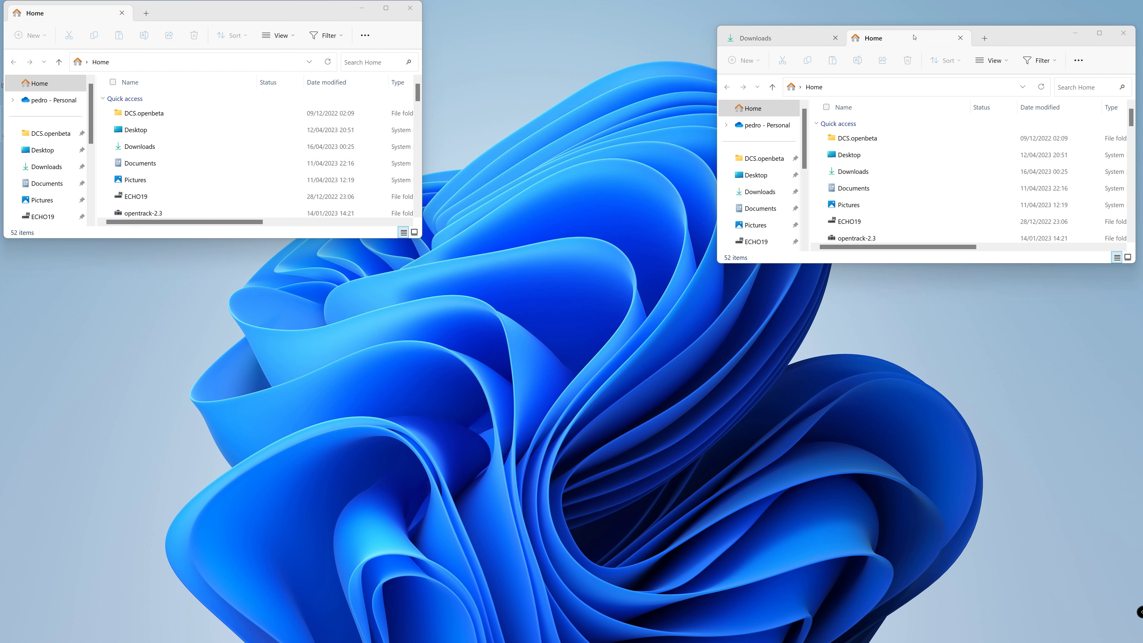
drag(914, 37, 453, 405)
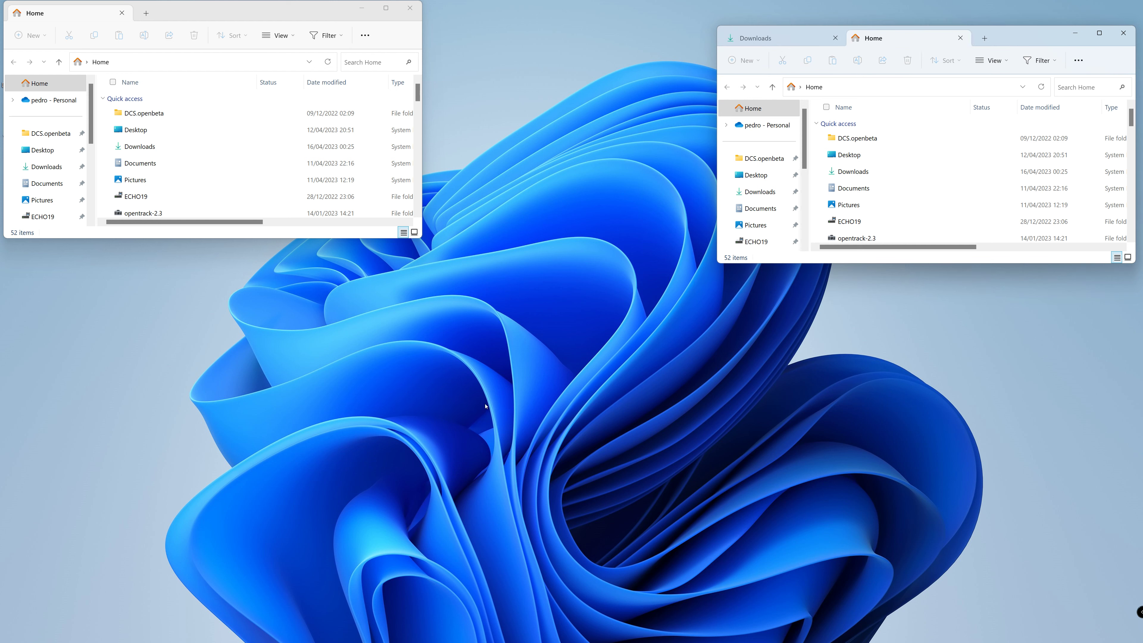
drag(940, 41, 889, 568)
click(843, 40)
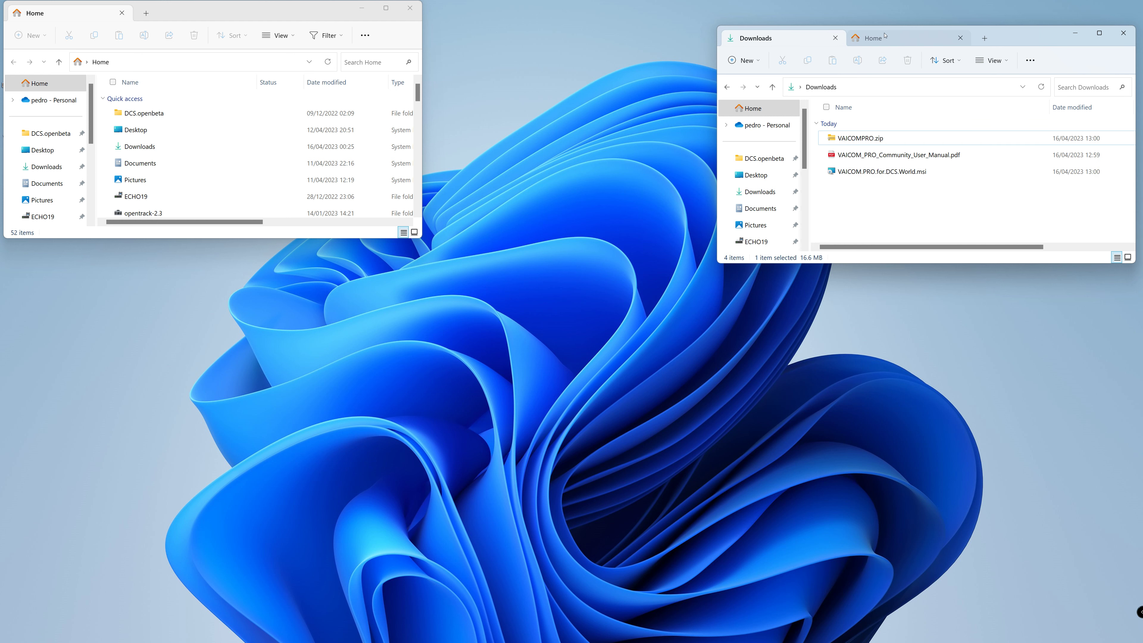
click(853, 41)
click(847, 40)
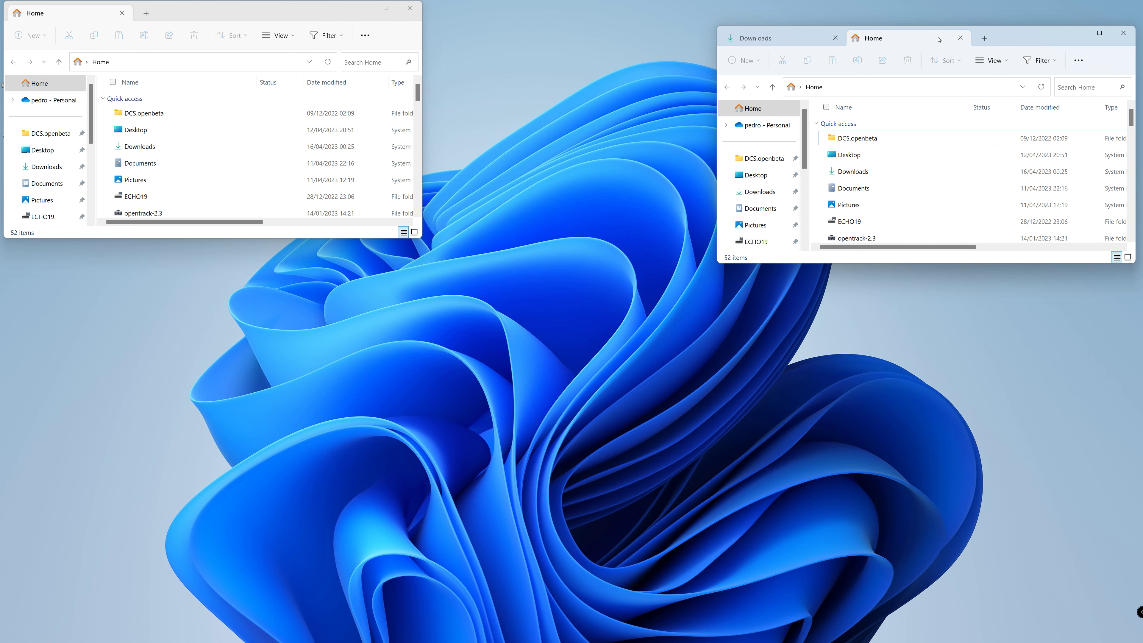
mouse_move(939, 39)
mouse_down()
mouse_move(570, 74)
mouse_move(367, 18)
mouse_move(646, 103)
mouse_move(945, 39)
mouse_up()
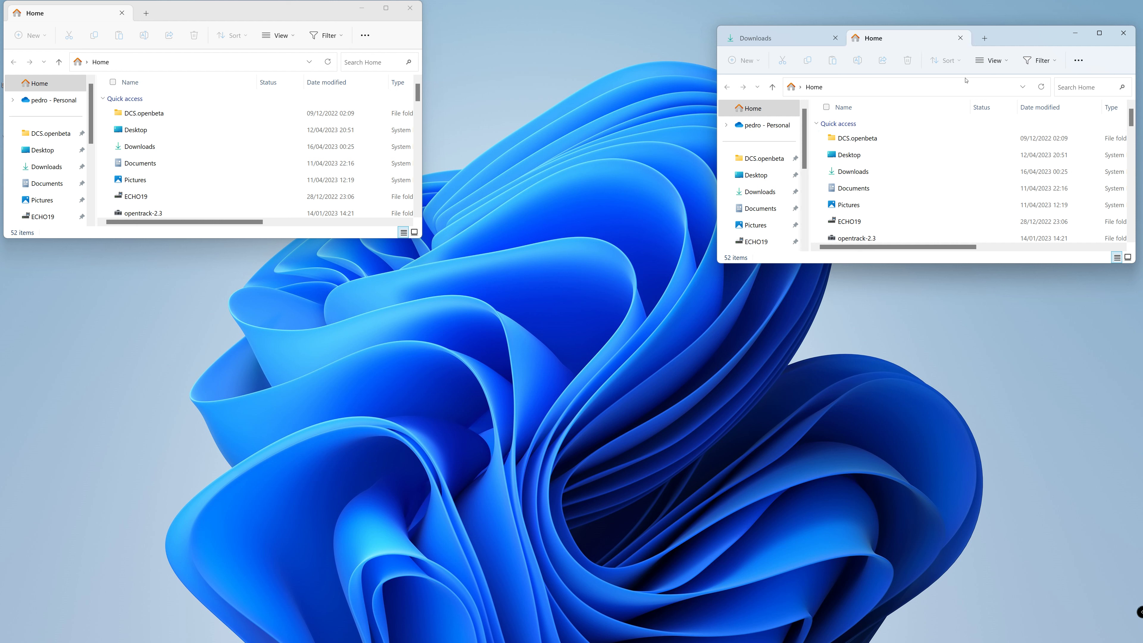
click(961, 39)
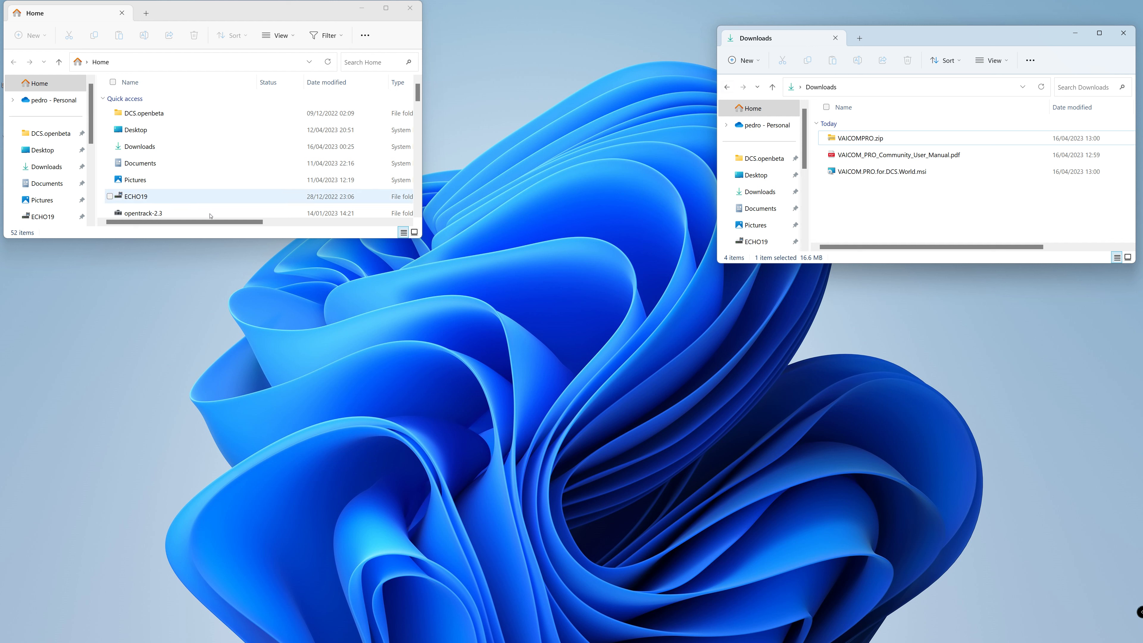
Step: Reposition and heighten the Home window, and open Local Disk (C:) in it
click(239, 239)
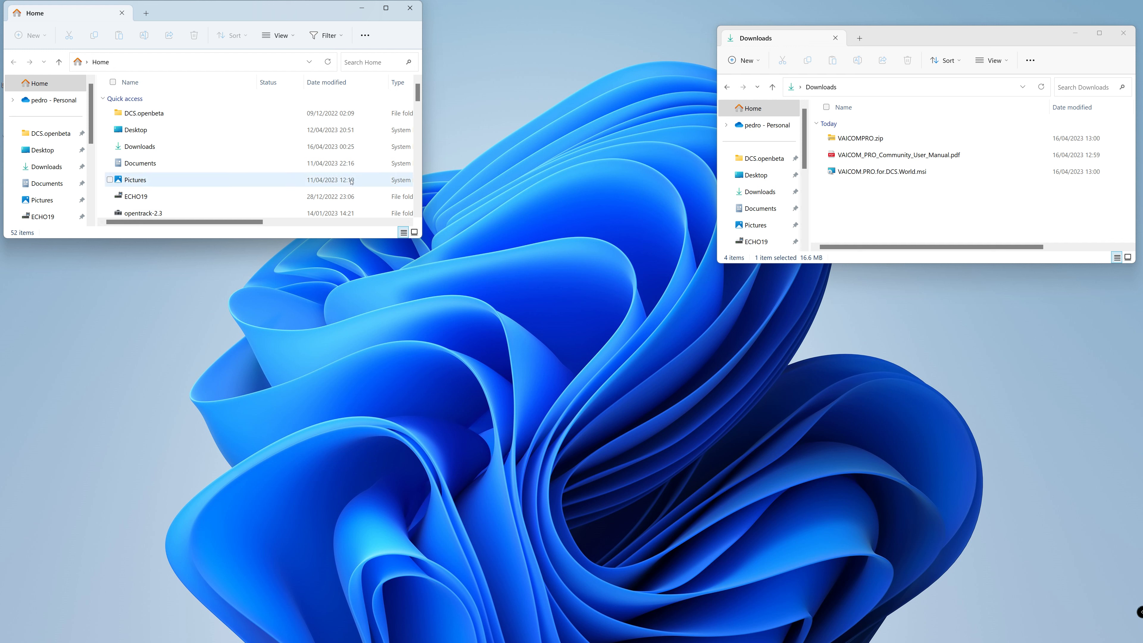
drag(299, 8, 428, 59)
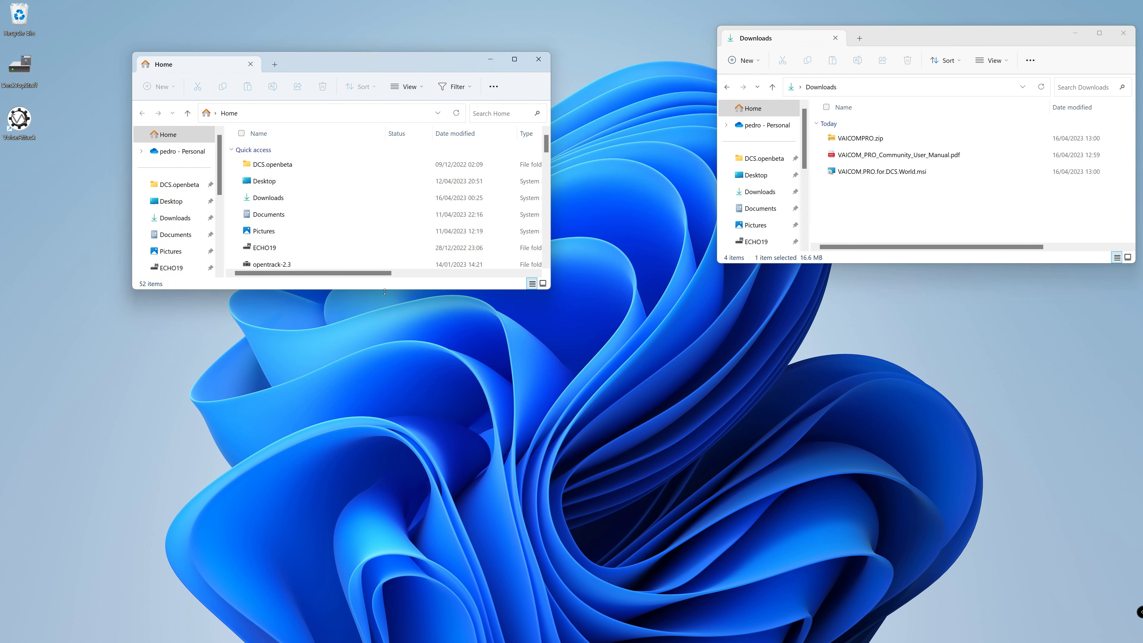
drag(385, 291, 385, 418)
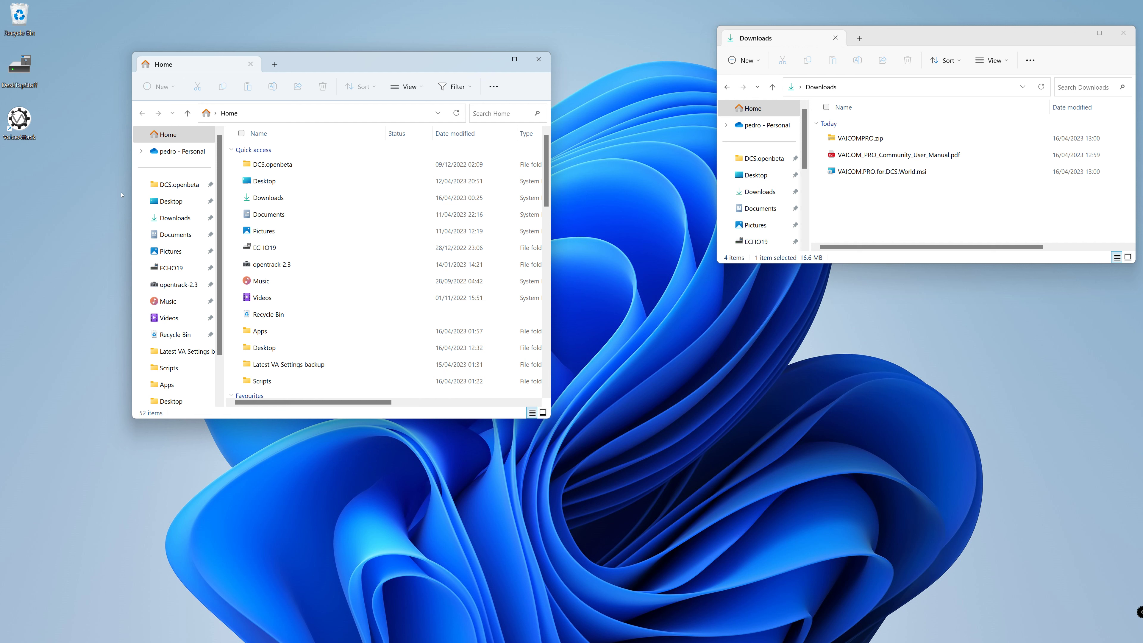
scroll(169, 370, down, 2)
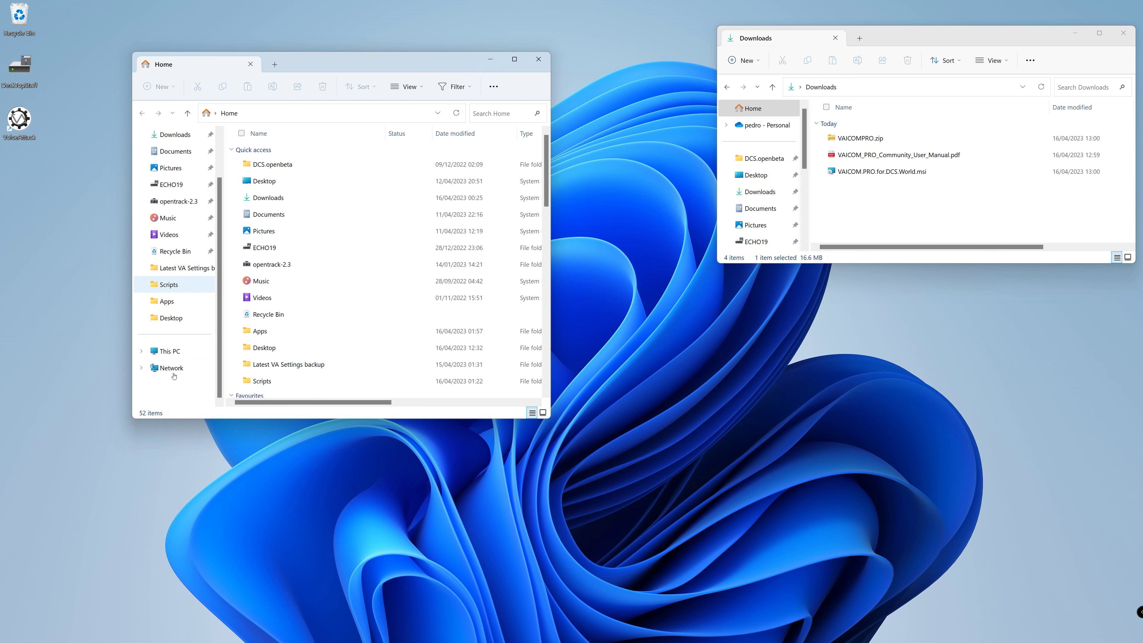
click(165, 354)
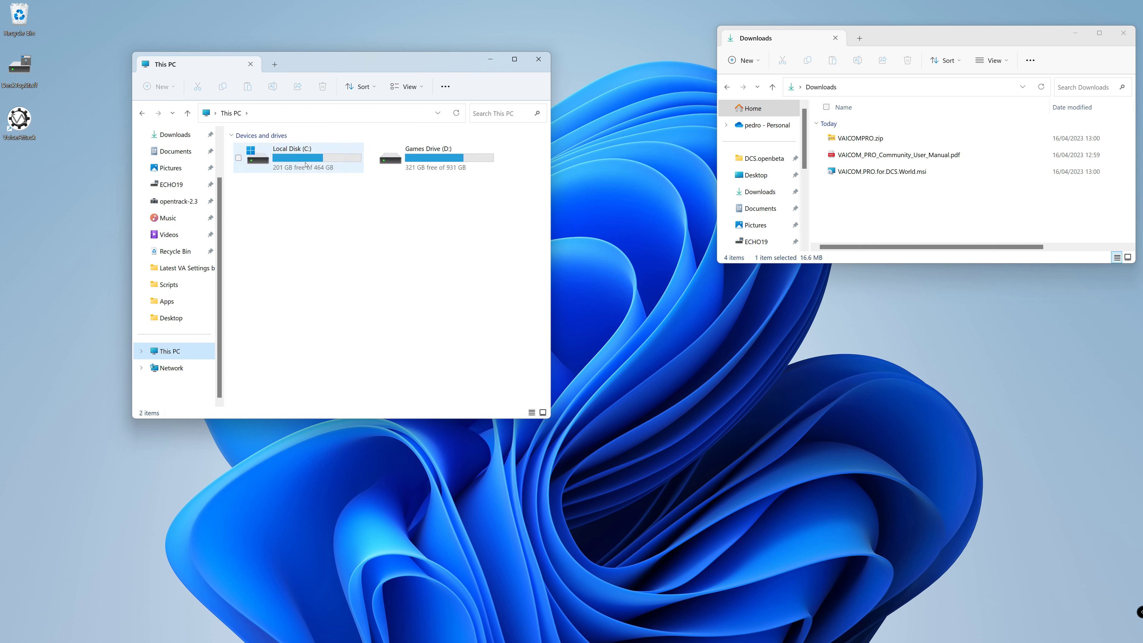
double_click(260, 157)
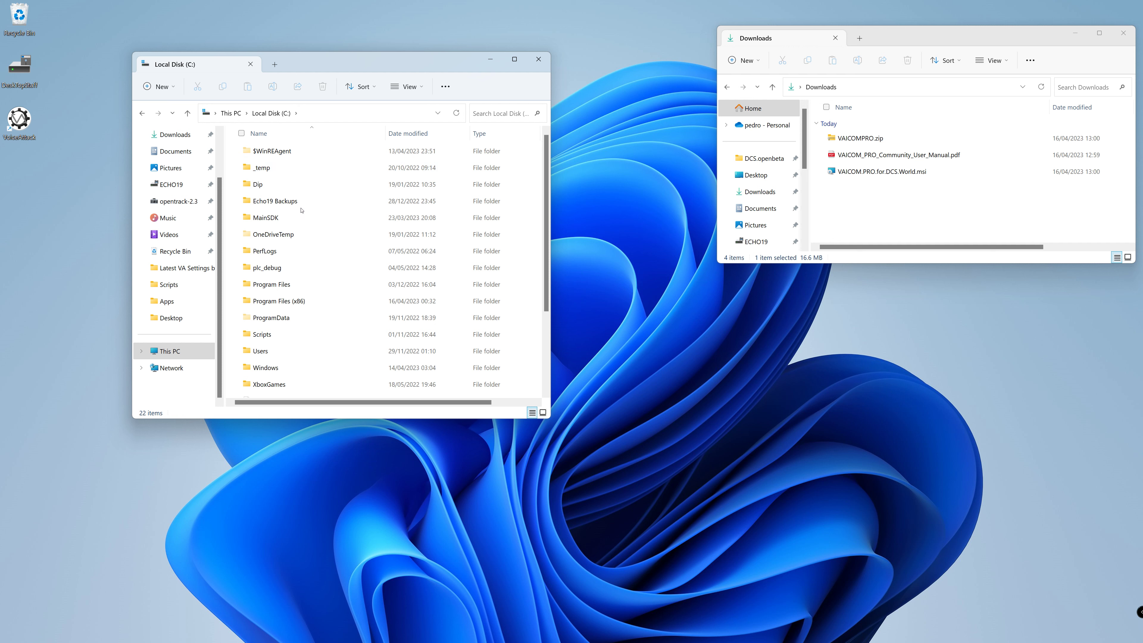
Step: Open VAICOM_PRO_Community_User_Manual.pdf from Downloads and go to its Plugin Files Installation section
mouse_move(576, 641)
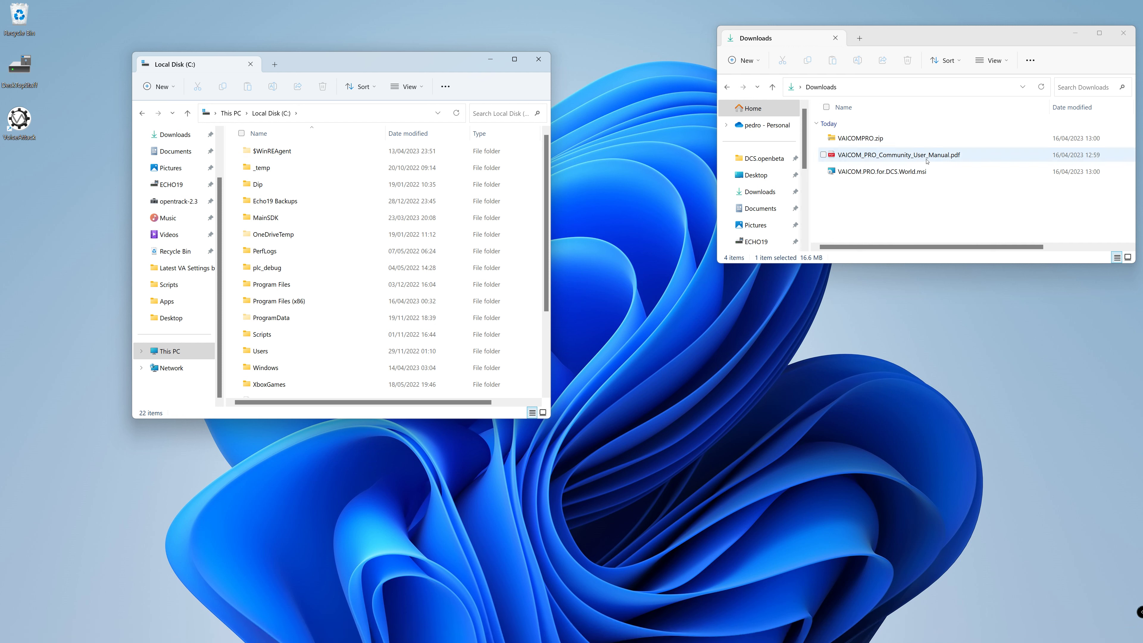
double_click(900, 154)
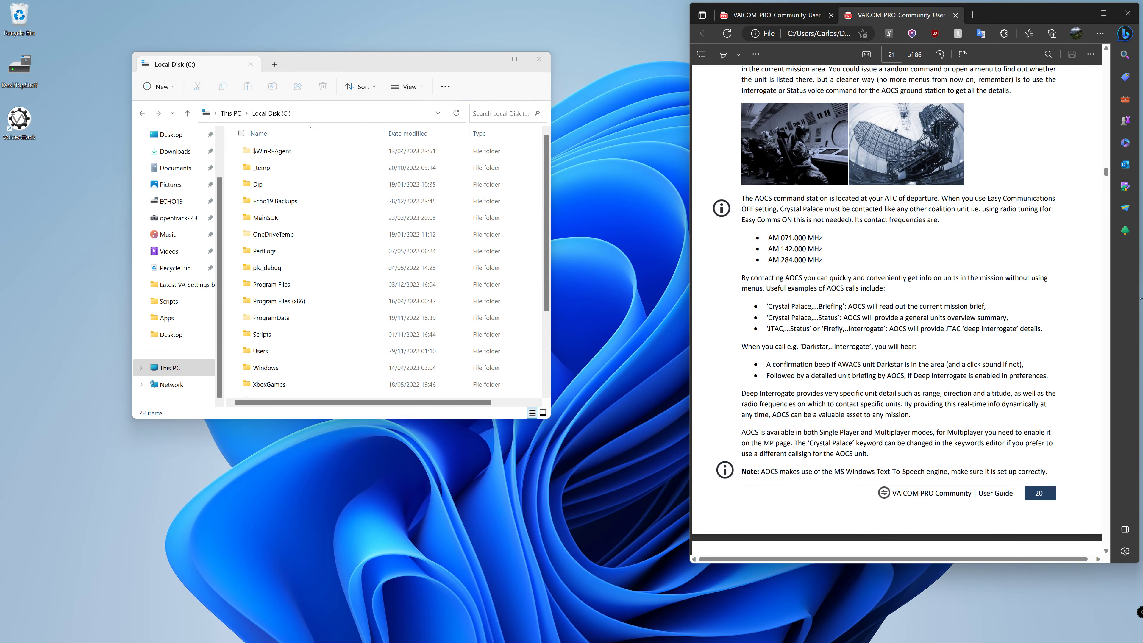
scroll(1044, 314, up, 20)
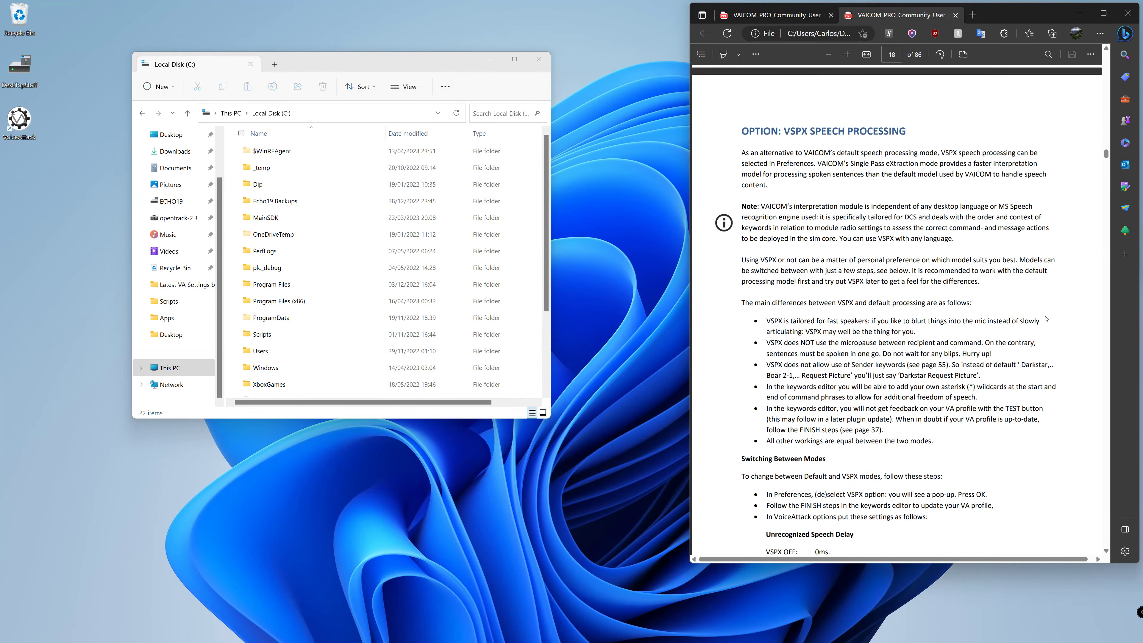
scroll(1045, 317, up, 20)
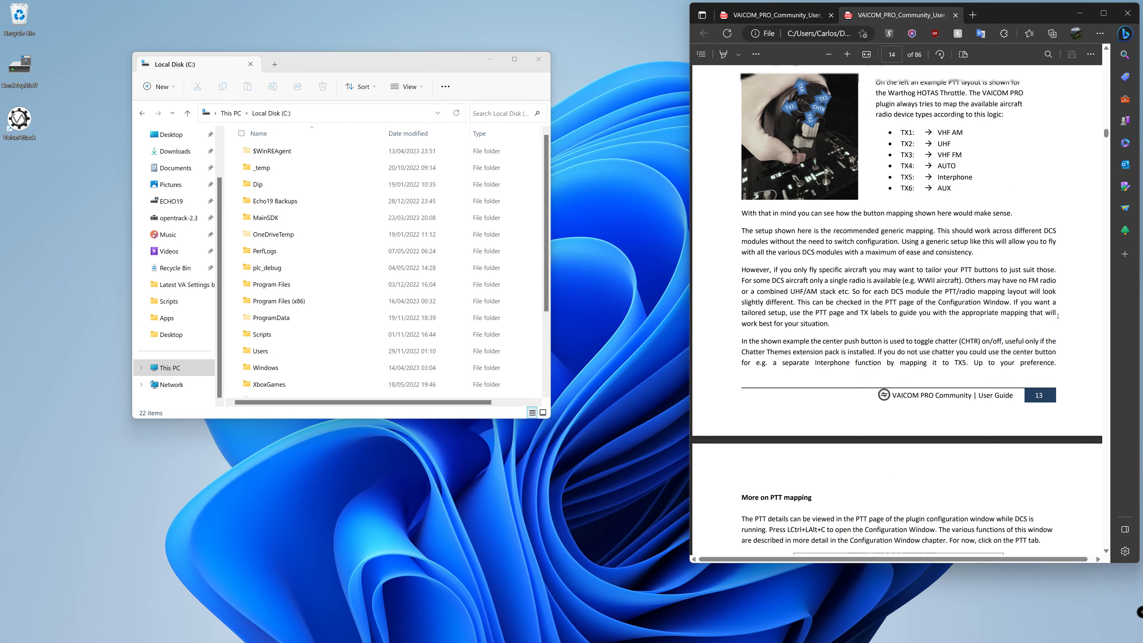
scroll(1058, 317, up, 10)
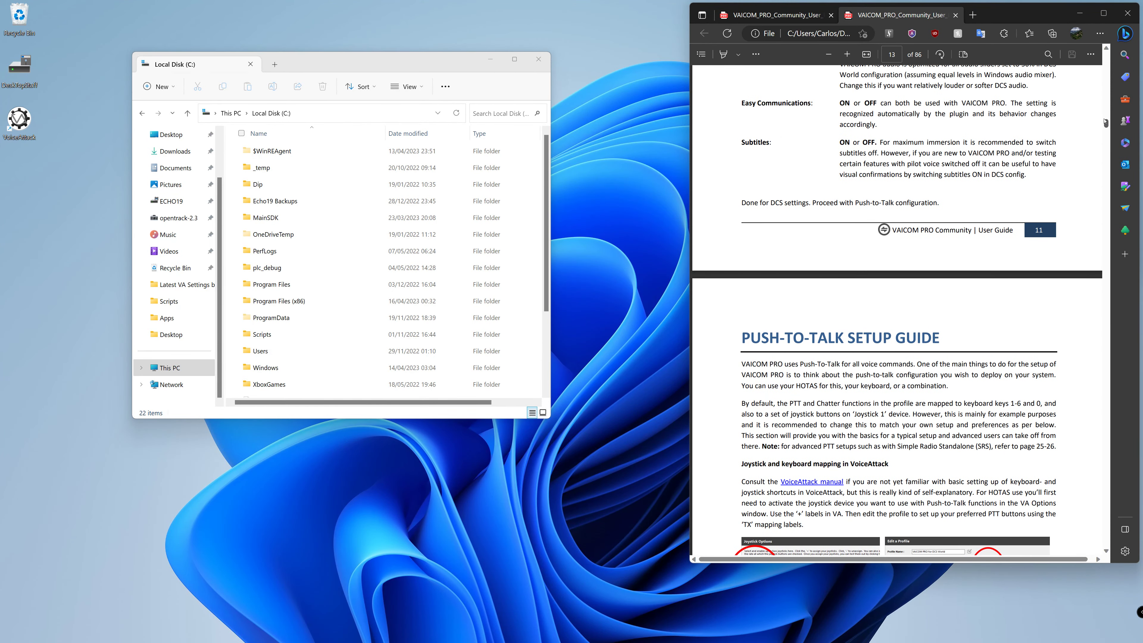
drag(1108, 125, 1108, 64)
scroll(970, 280, down, 12)
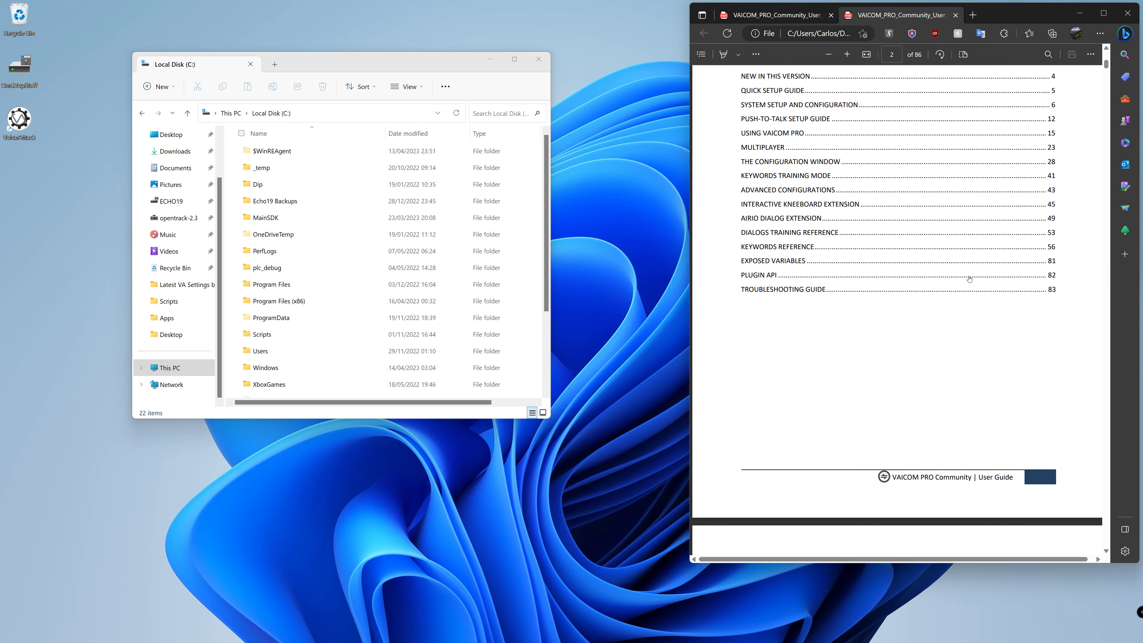
scroll(969, 281, down, 20)
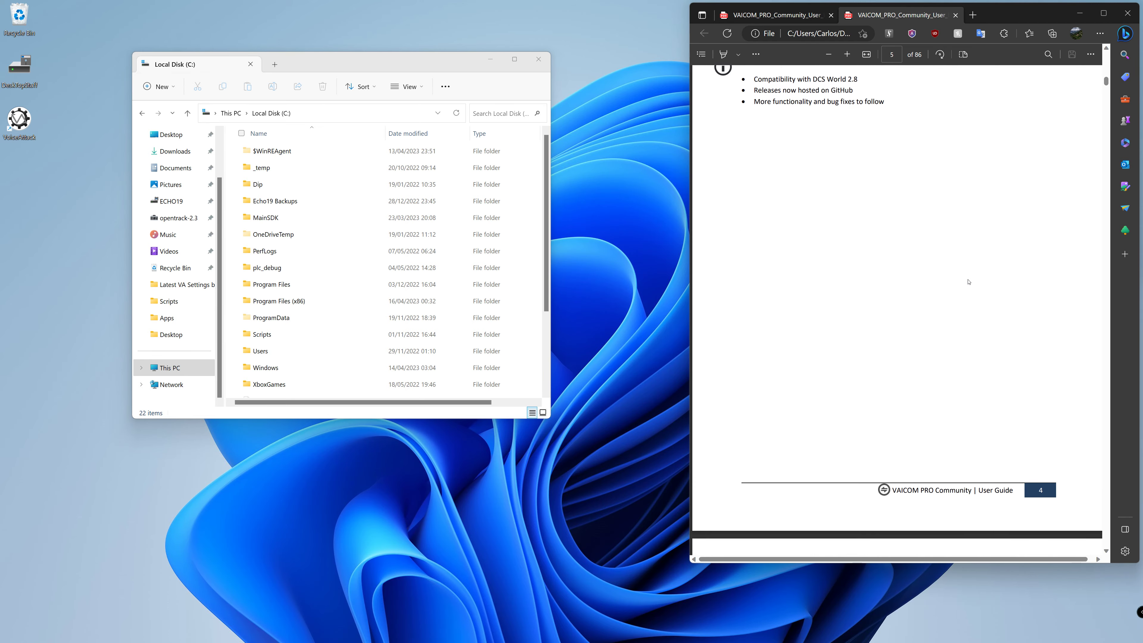
scroll(969, 281, down, 20)
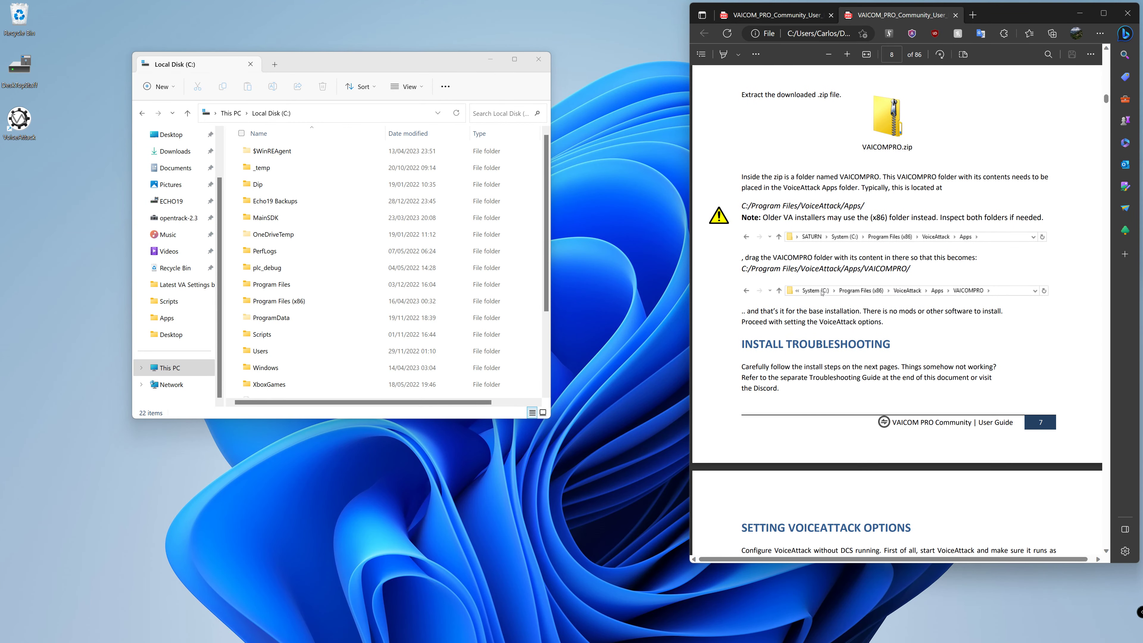
scroll(824, 293, up, 9)
scroll(745, 258, down, 4)
scroll(745, 258, up, 1)
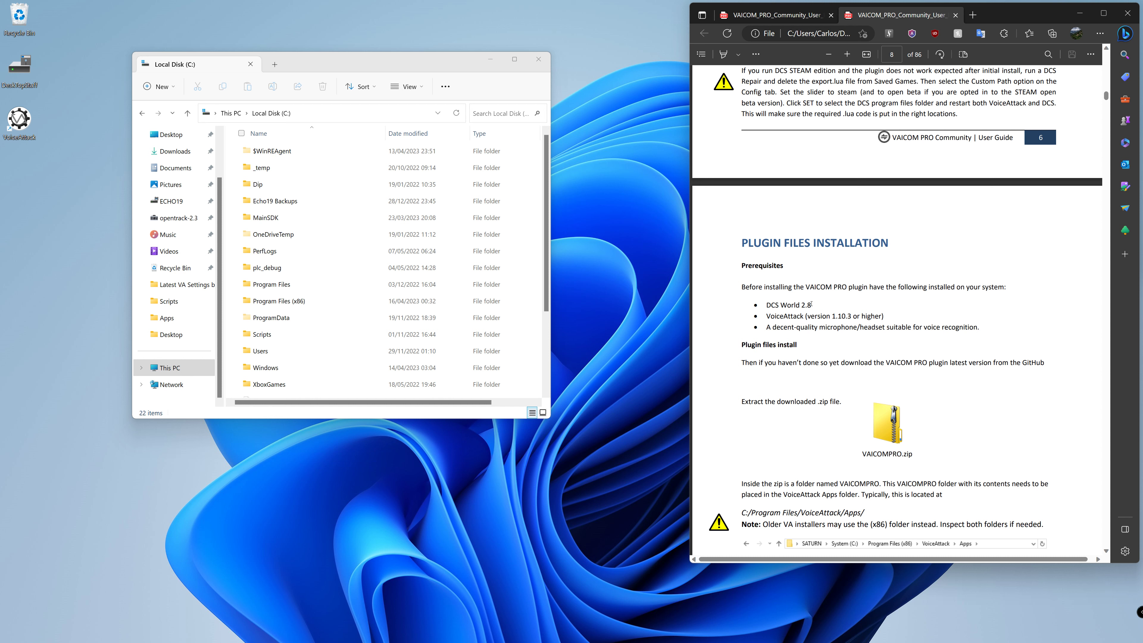
Step: Review the manual's plugin prerequisites and the instructions for placing the VAICOMPRO folder in VoiceAttack's Apps folder
drag(815, 306, 770, 305)
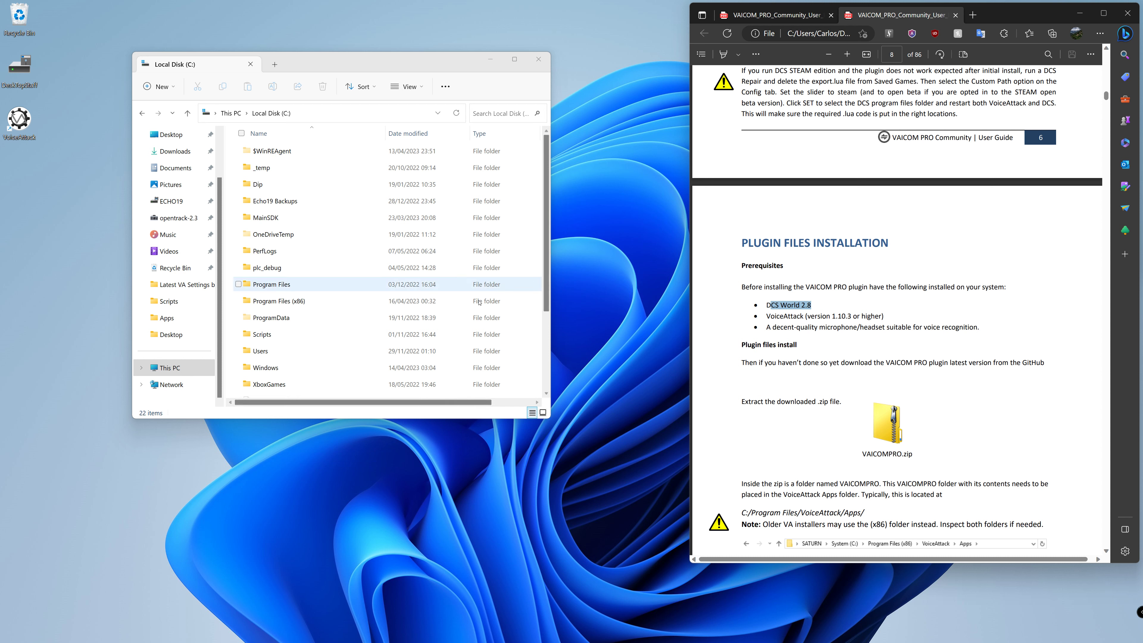
mouse_move(319, 642)
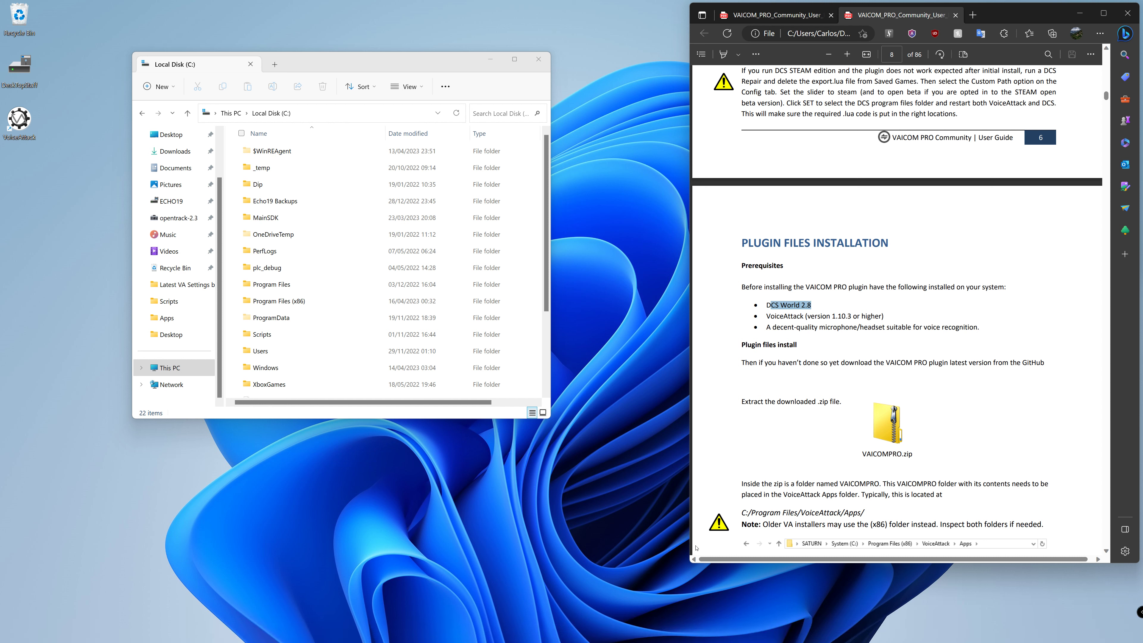
click(795, 449)
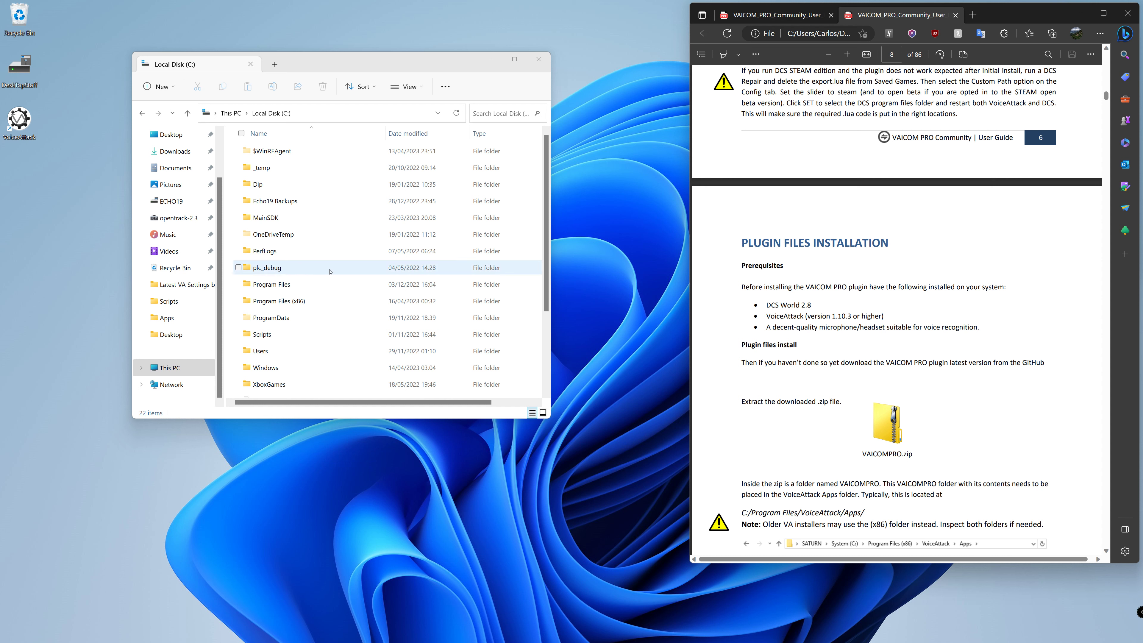
scroll(723, 446, down, 5)
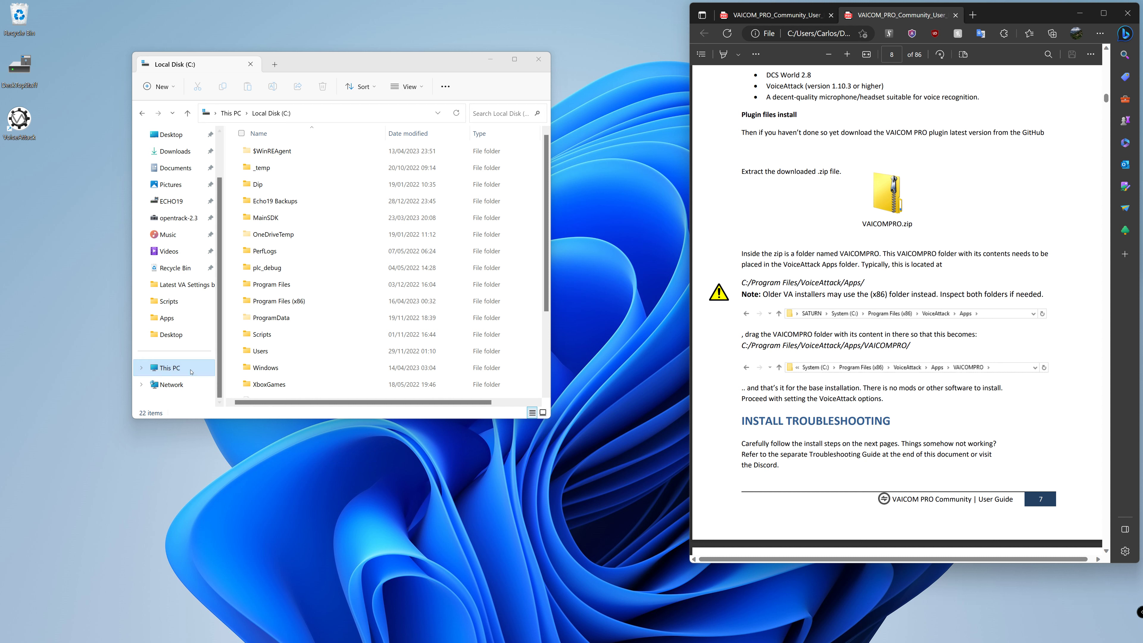
Step: Open the Apps folder at C:\Program Files (x86)\VoiceAttack\Apps
click(169, 368)
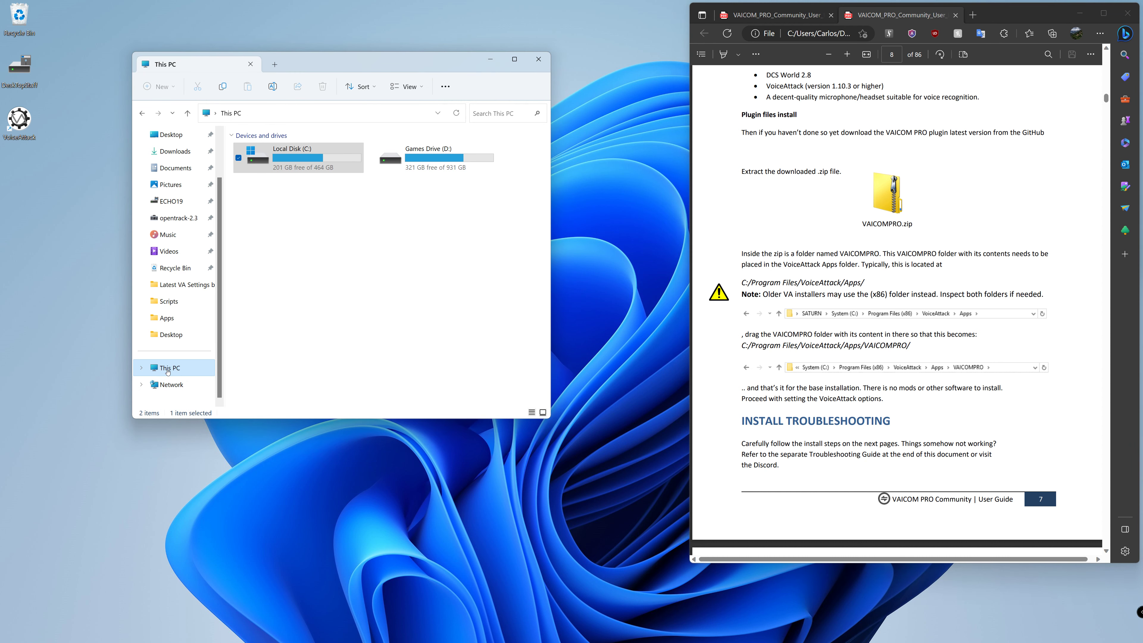
double_click(293, 161)
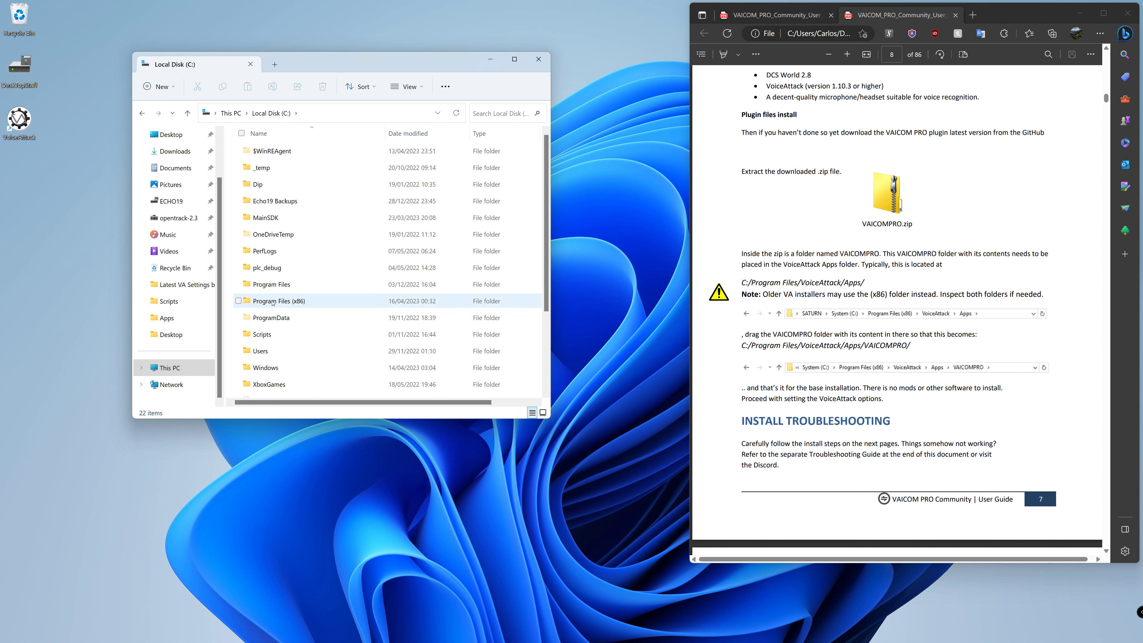
double_click(280, 301)
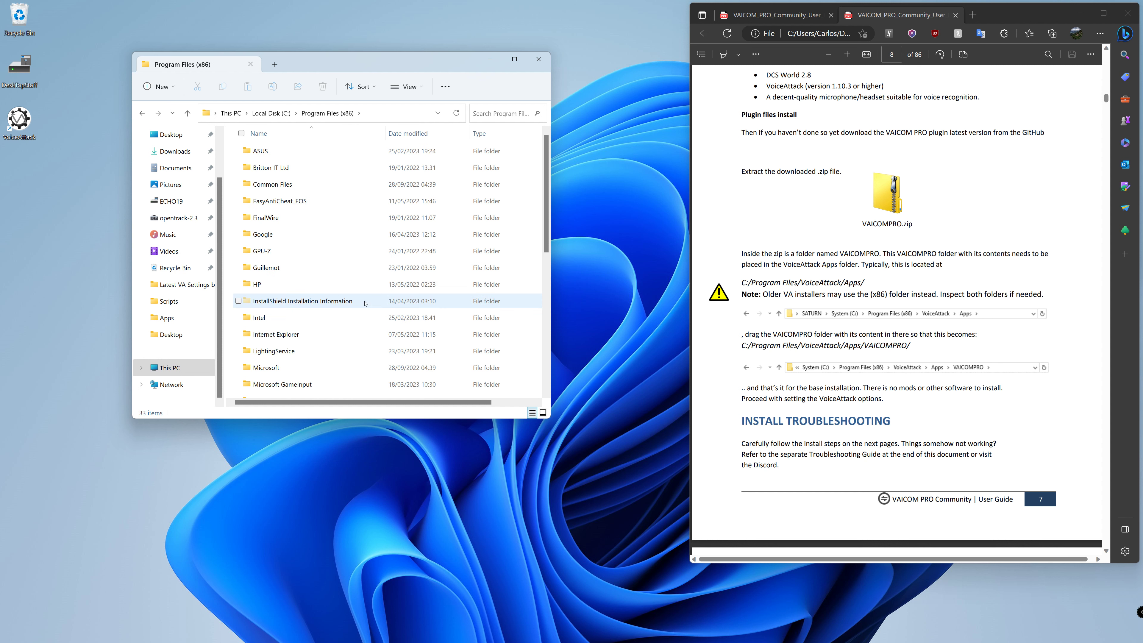
scroll(321, 324, down, 4)
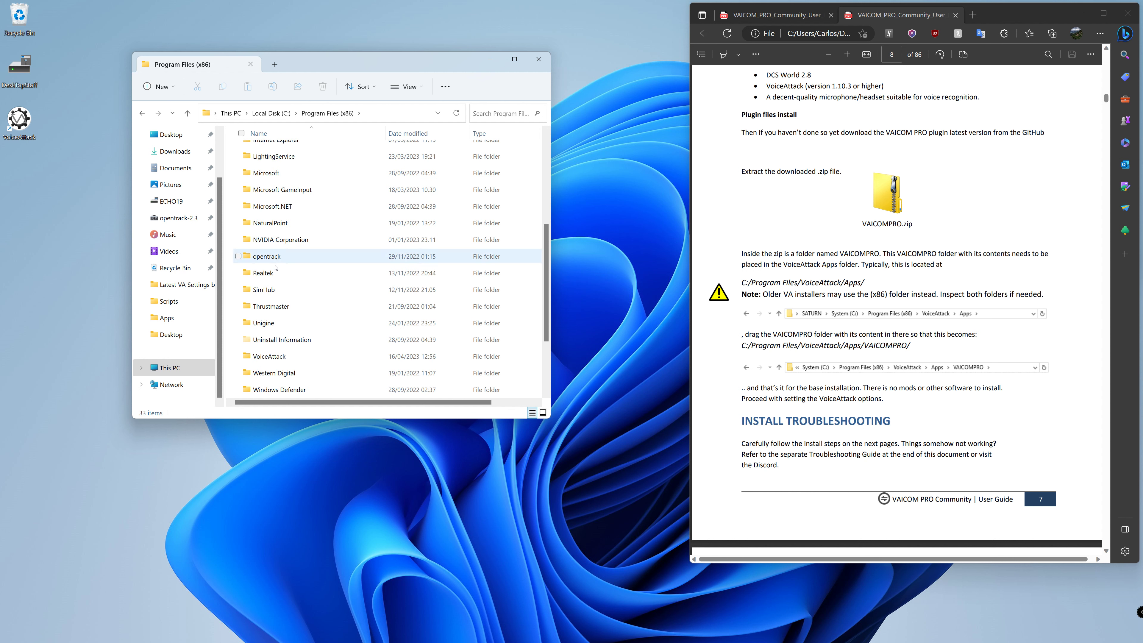
double_click(285, 356)
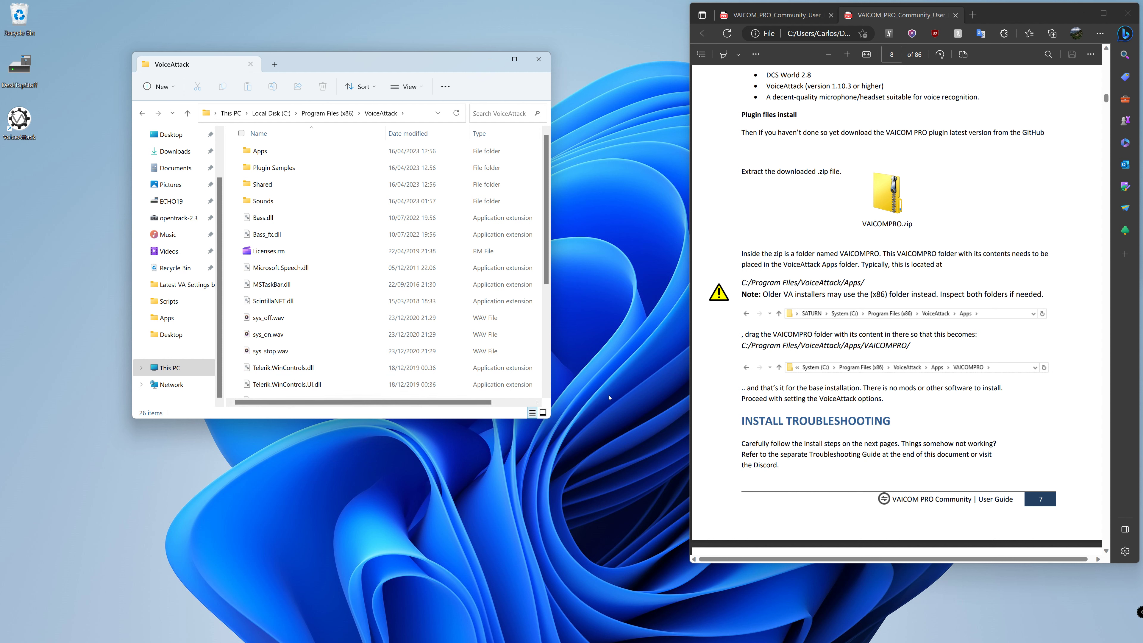
scroll(176, 318, up, 2)
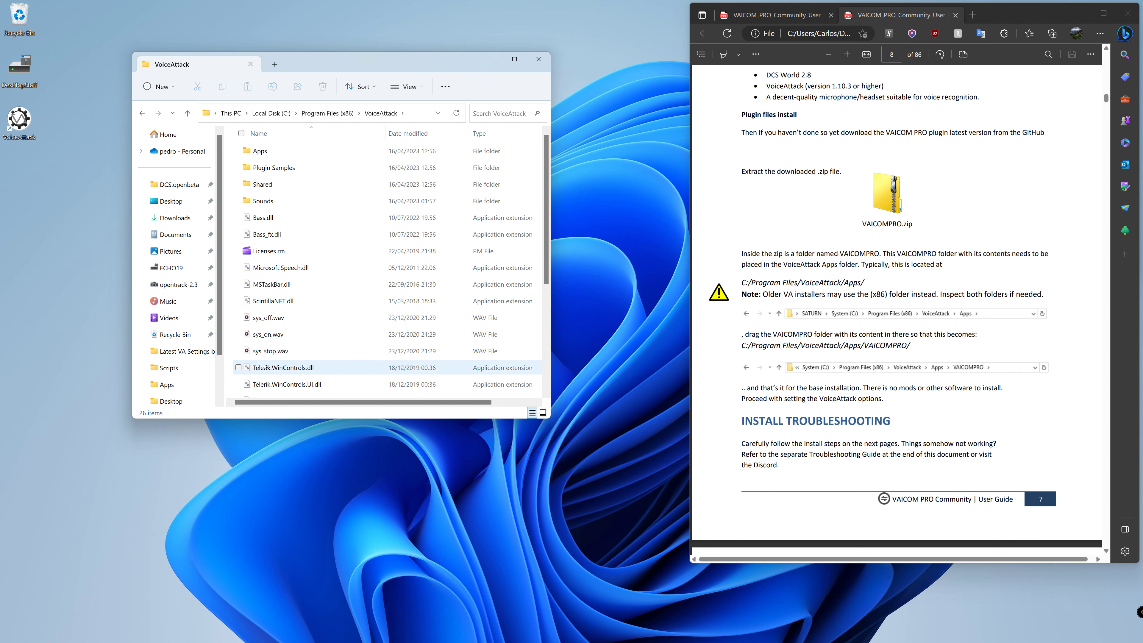
double_click(270, 152)
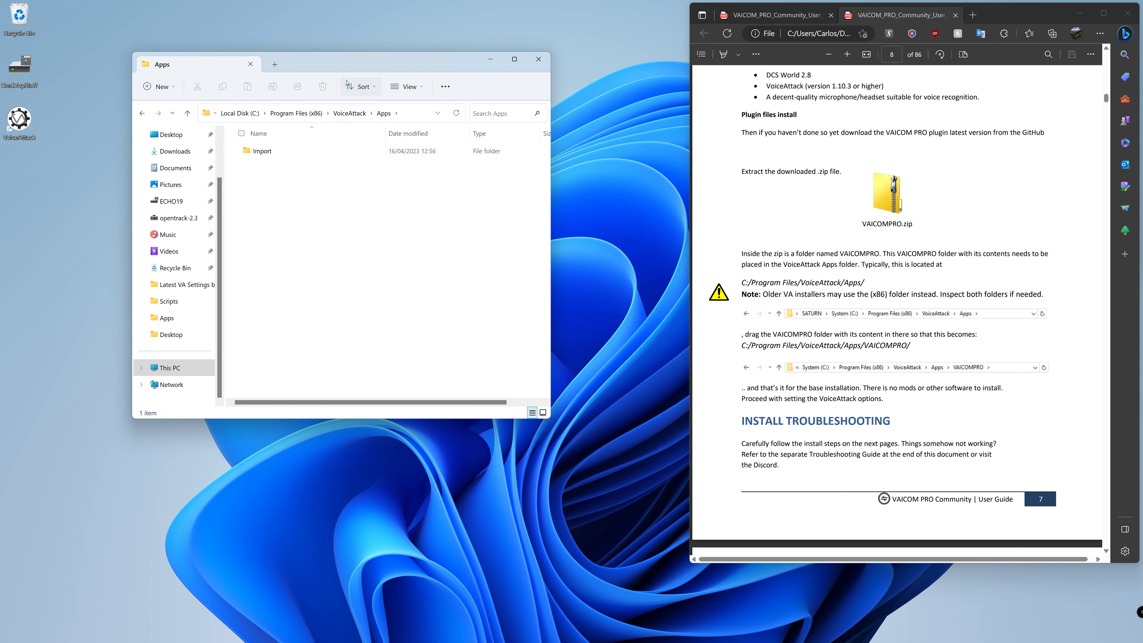
double_click(347, 58)
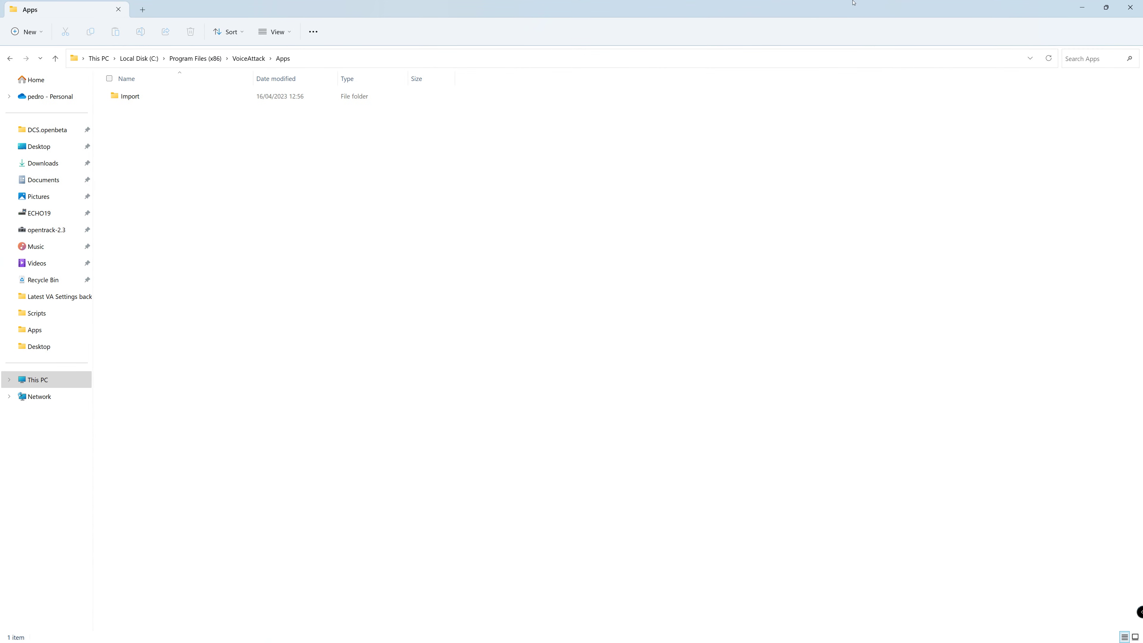
click(1106, 7)
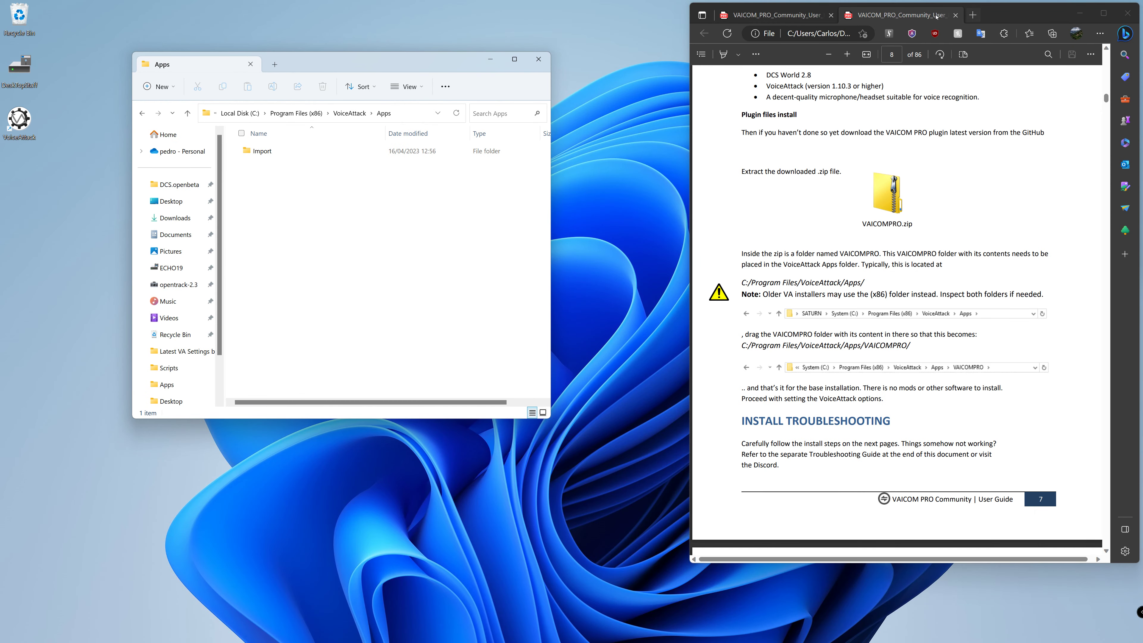
Step: Arrange the Apps window above the Downloads window, with the taller manual window beside them, so all three are visible
drag(1000, 12, 1007, 224)
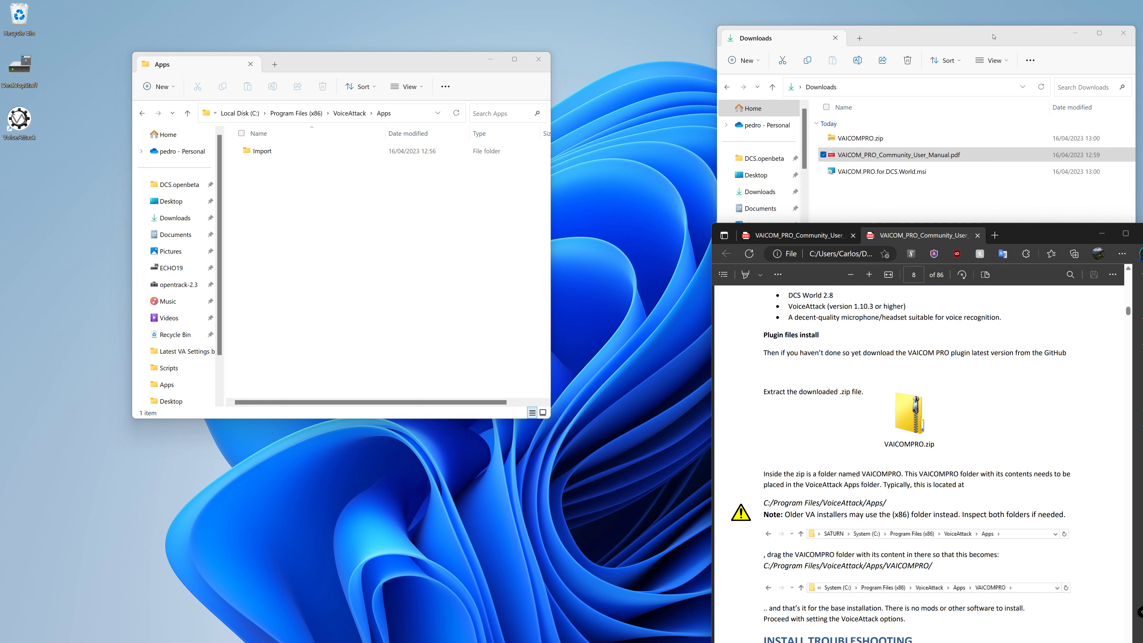
drag(994, 37, 882, 37)
drag(408, 57, 292, 15)
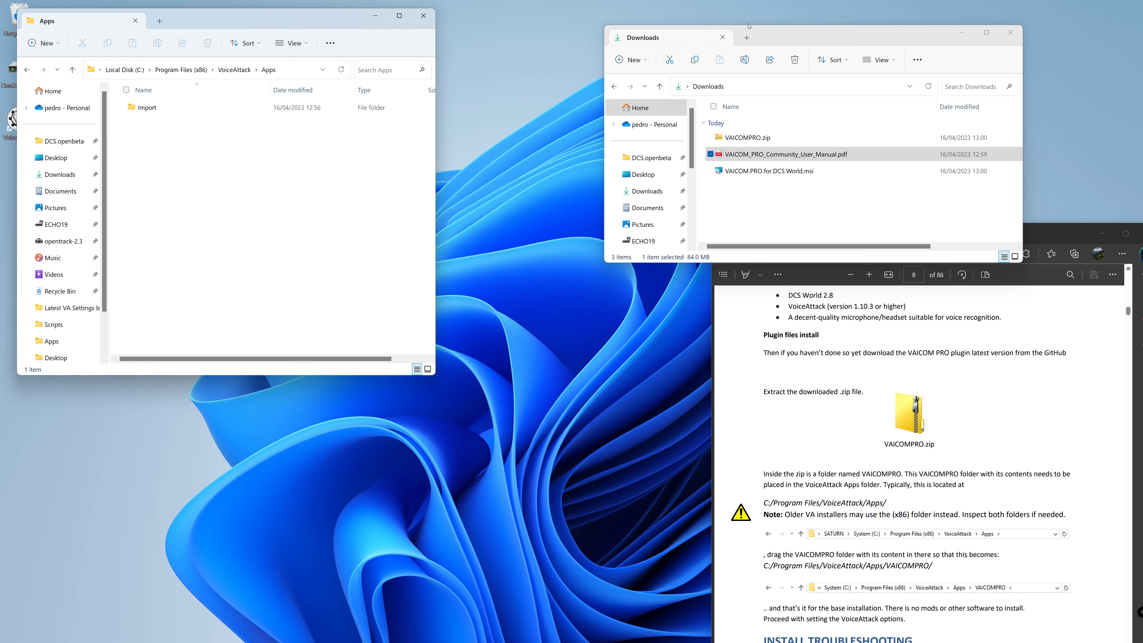
drag(873, 31, 292, 394)
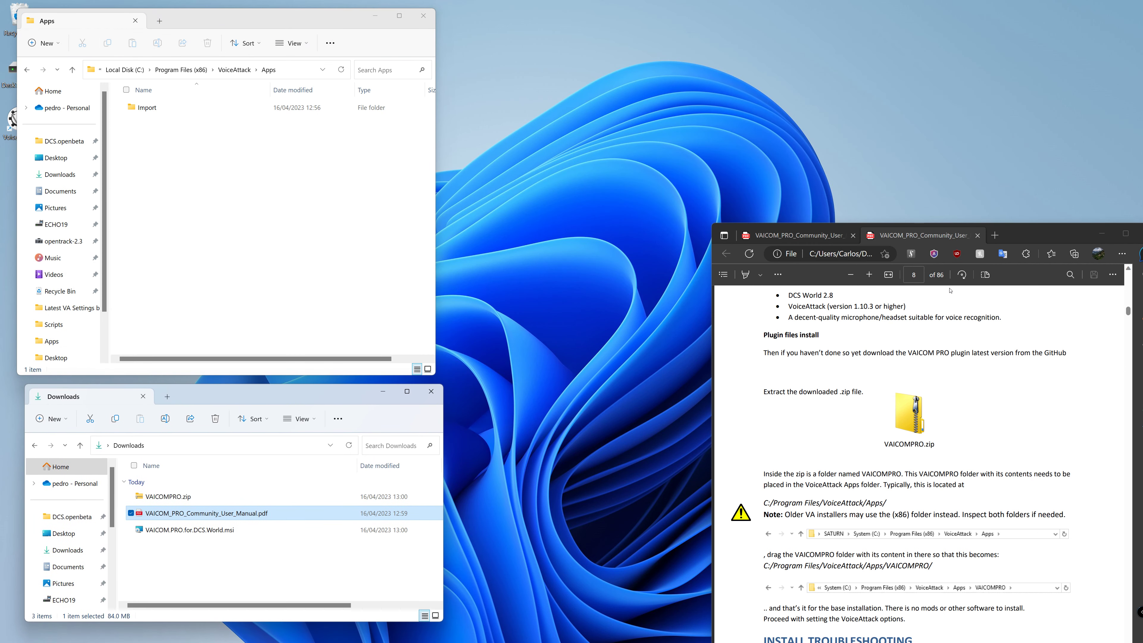
drag(1056, 237, 1027, 38)
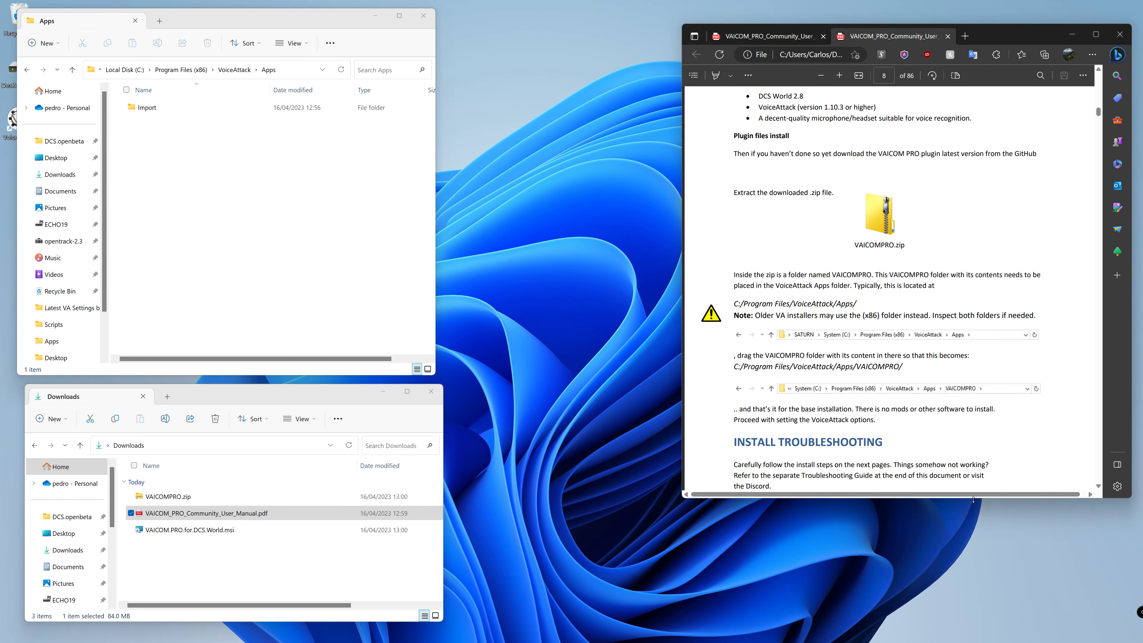
drag(974, 501, 955, 632)
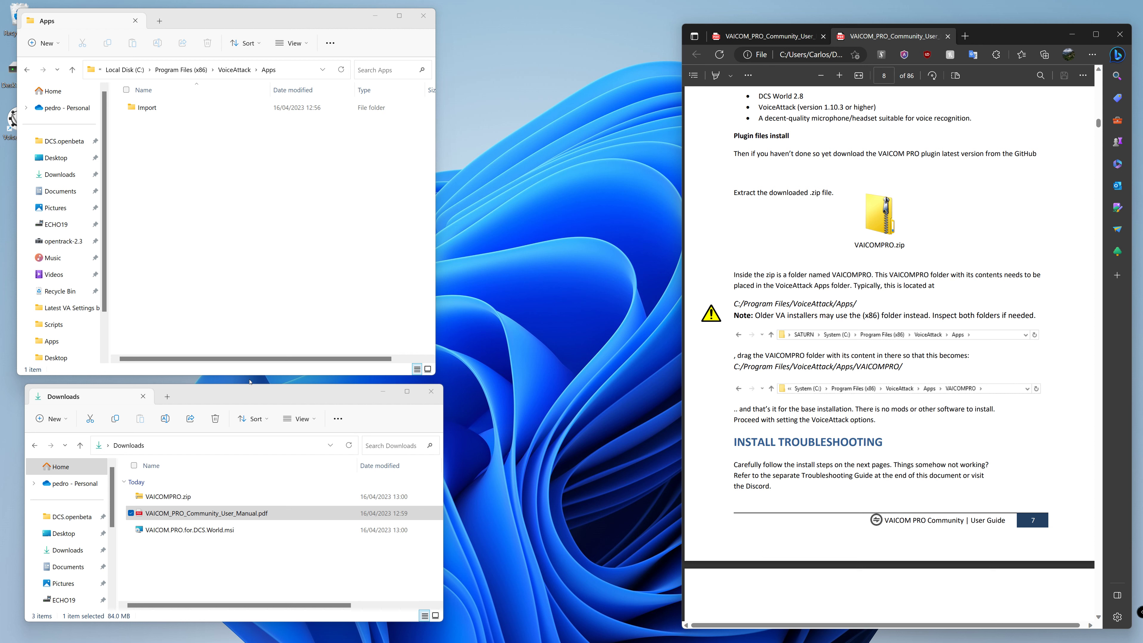
drag(249, 377, 245, 336)
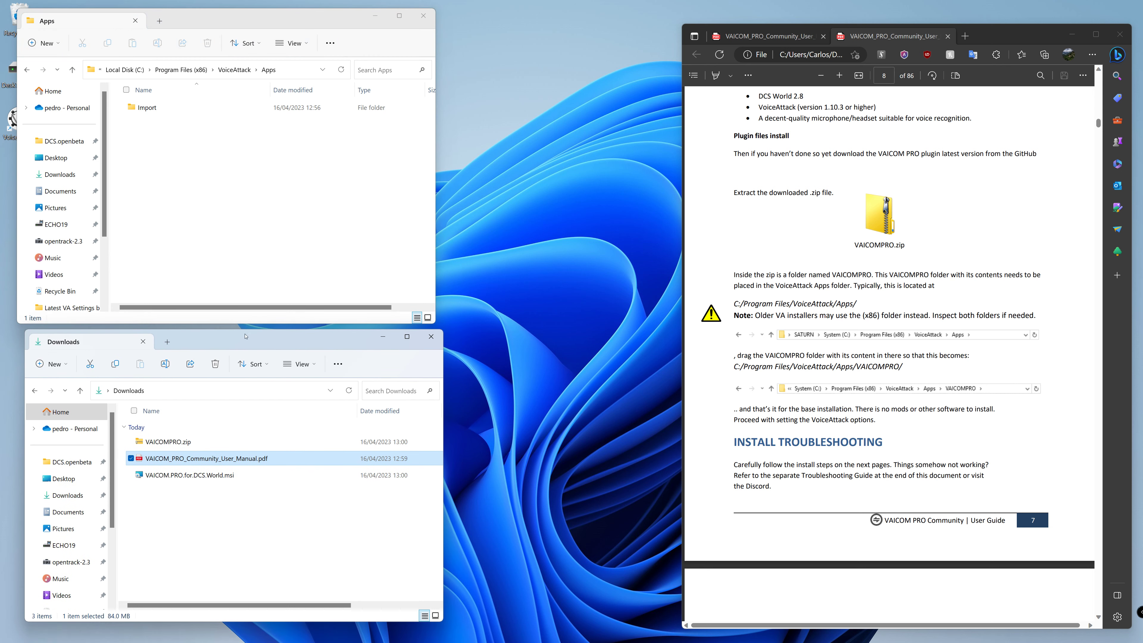
Step: Extract VAICOMPRO.zip into a VAICOMPRO folder inside Downloads using Extract All
right_click(158, 443)
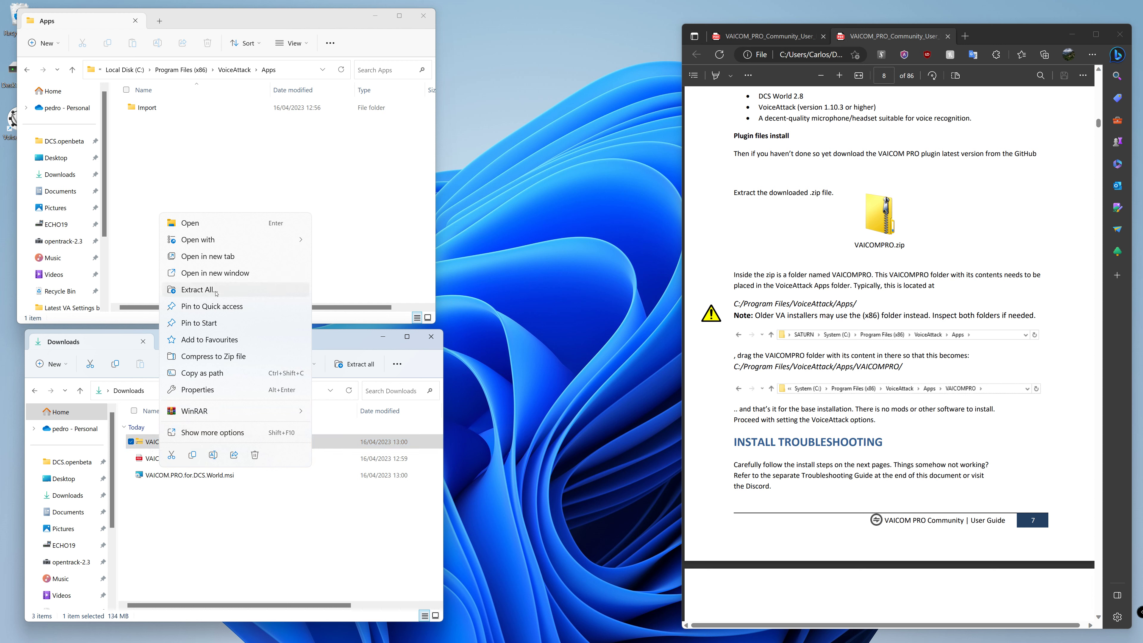
mouse_move(238, 407)
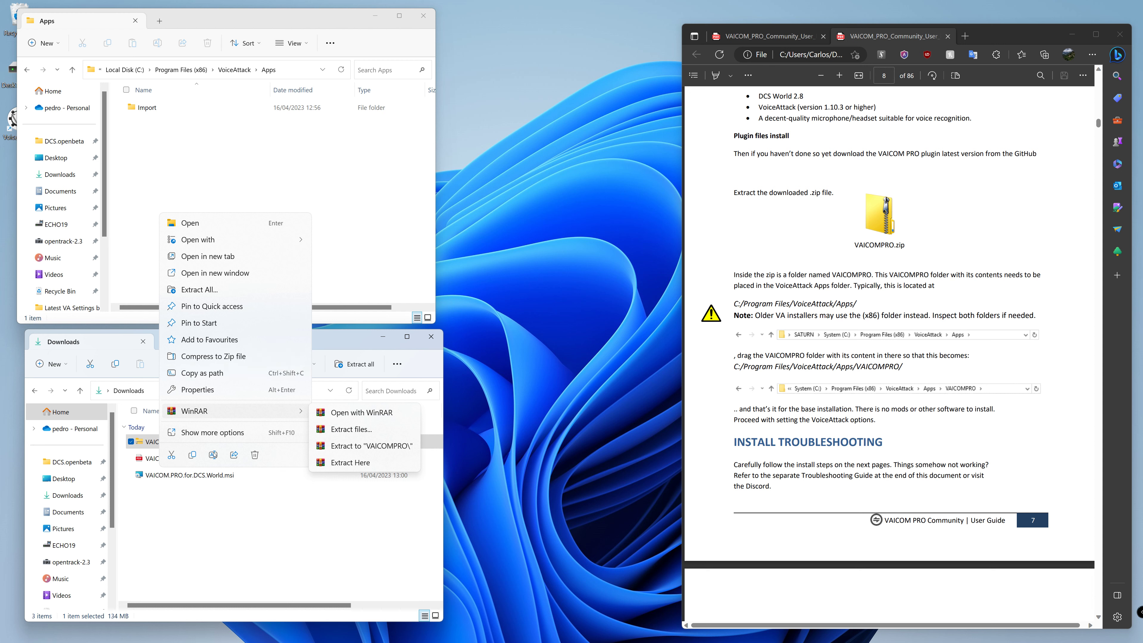
click(200, 290)
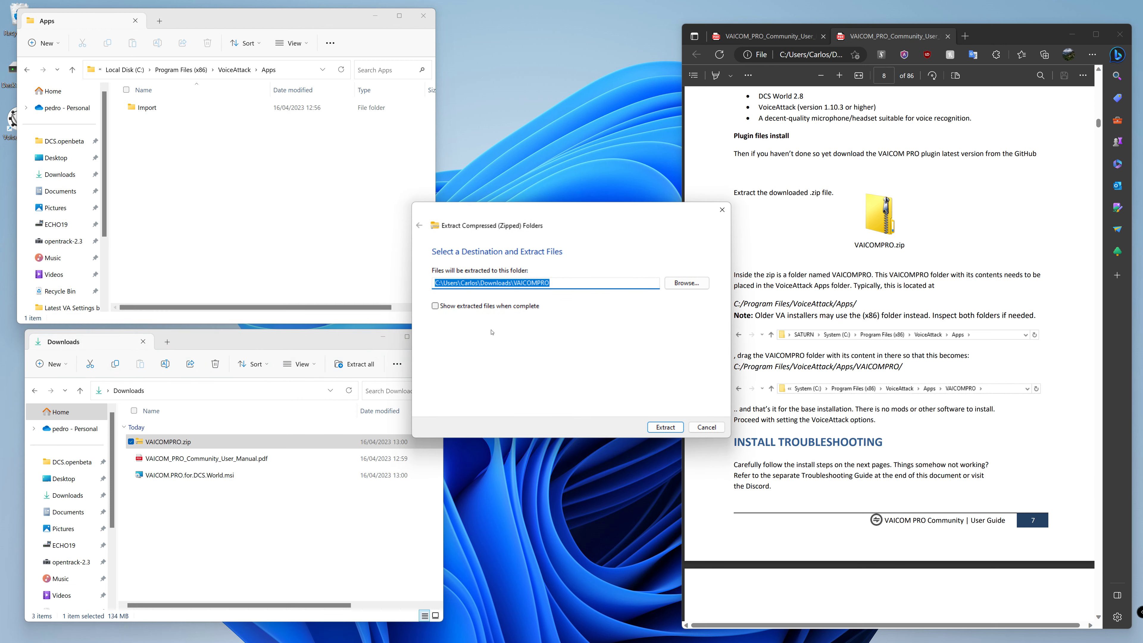
click(666, 427)
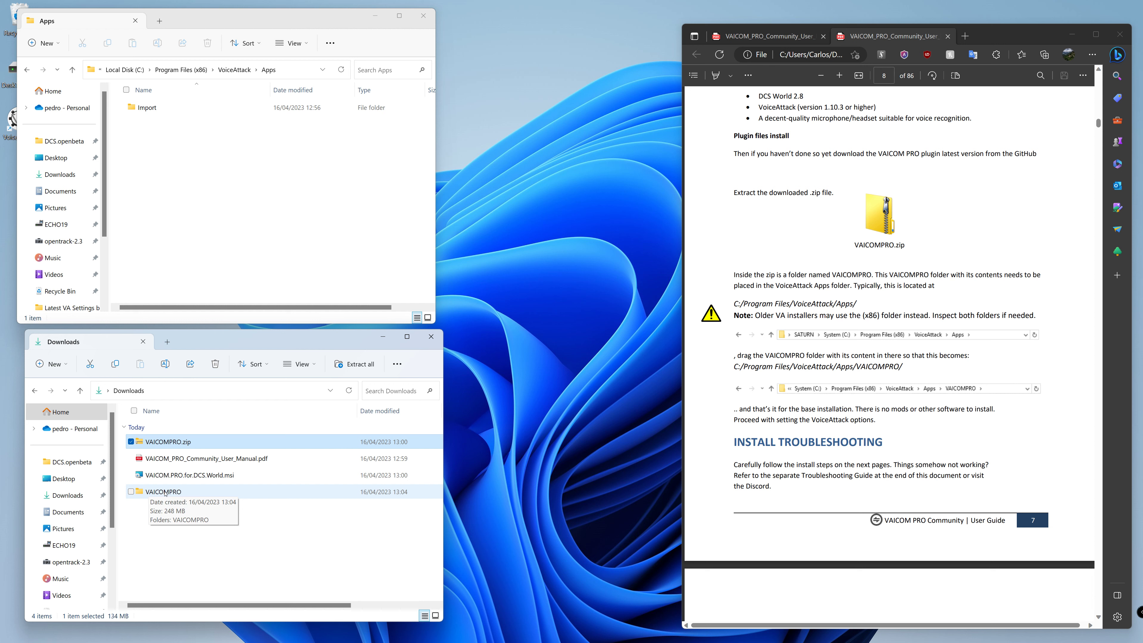
Step: Move the outer extracted VAICOMPRO folder from Downloads into VoiceAttack's Apps folder, granting administrator permission
click(164, 509)
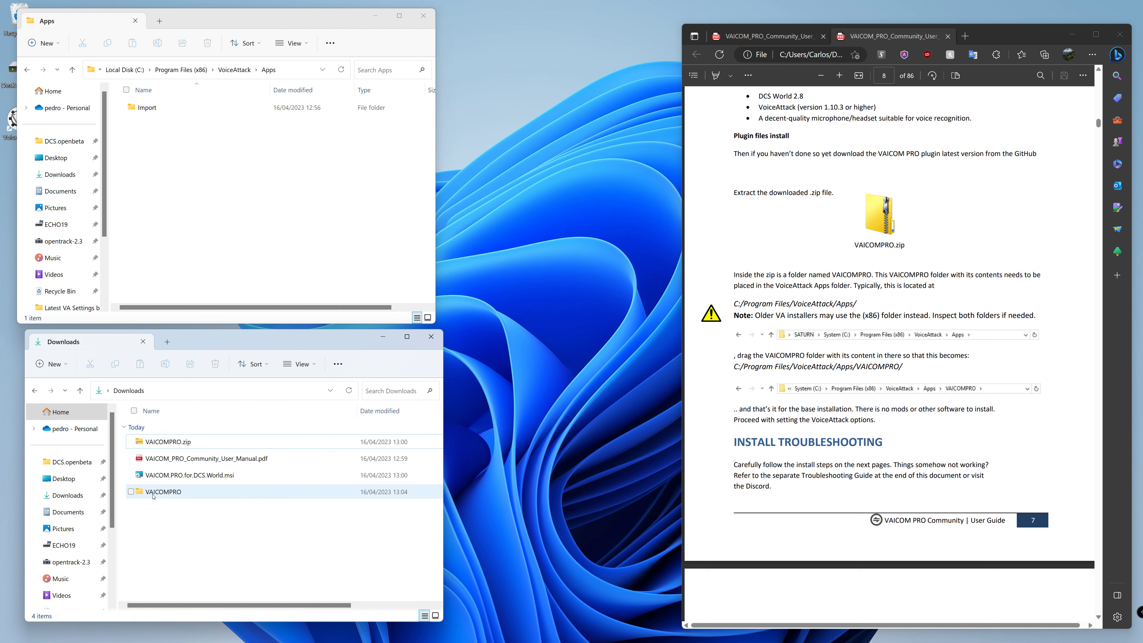
drag(153, 495, 159, 172)
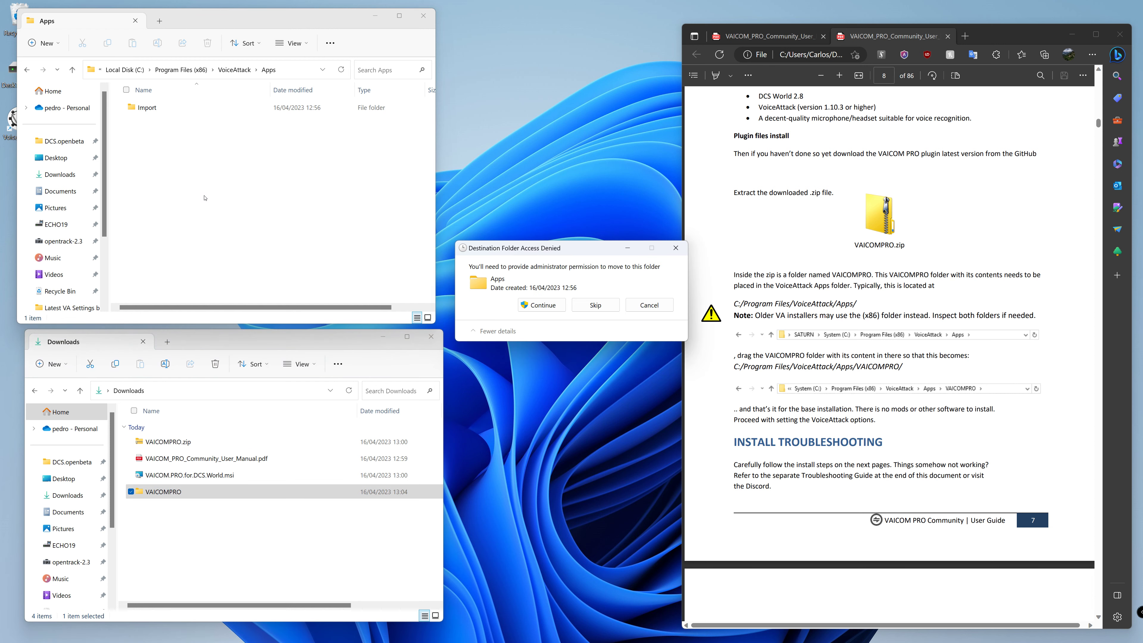
click(543, 305)
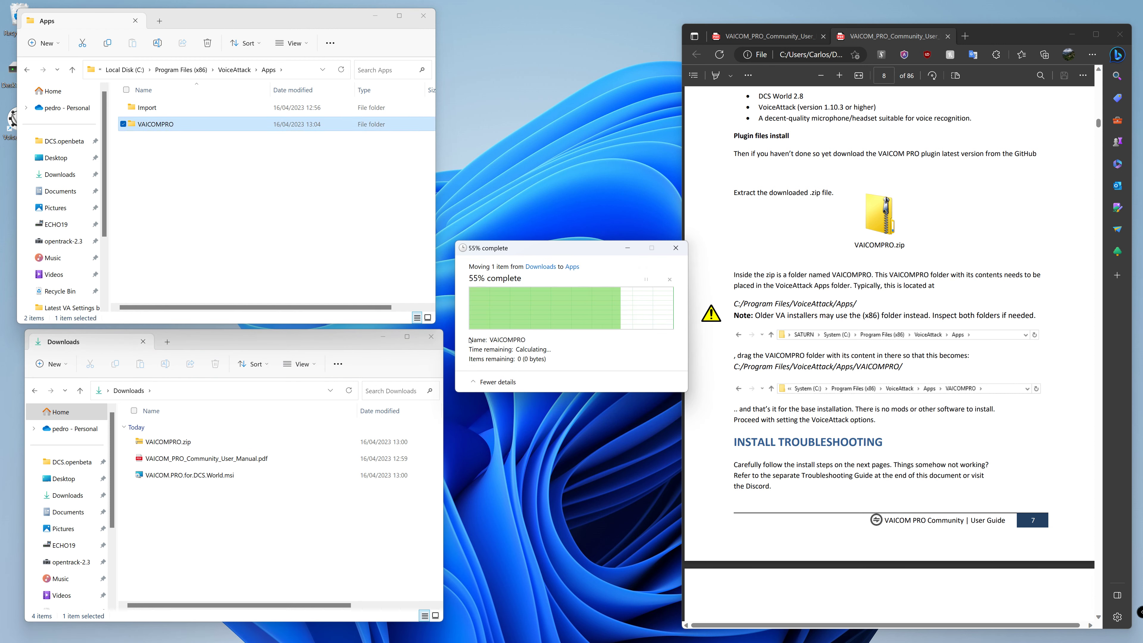
click(265, 255)
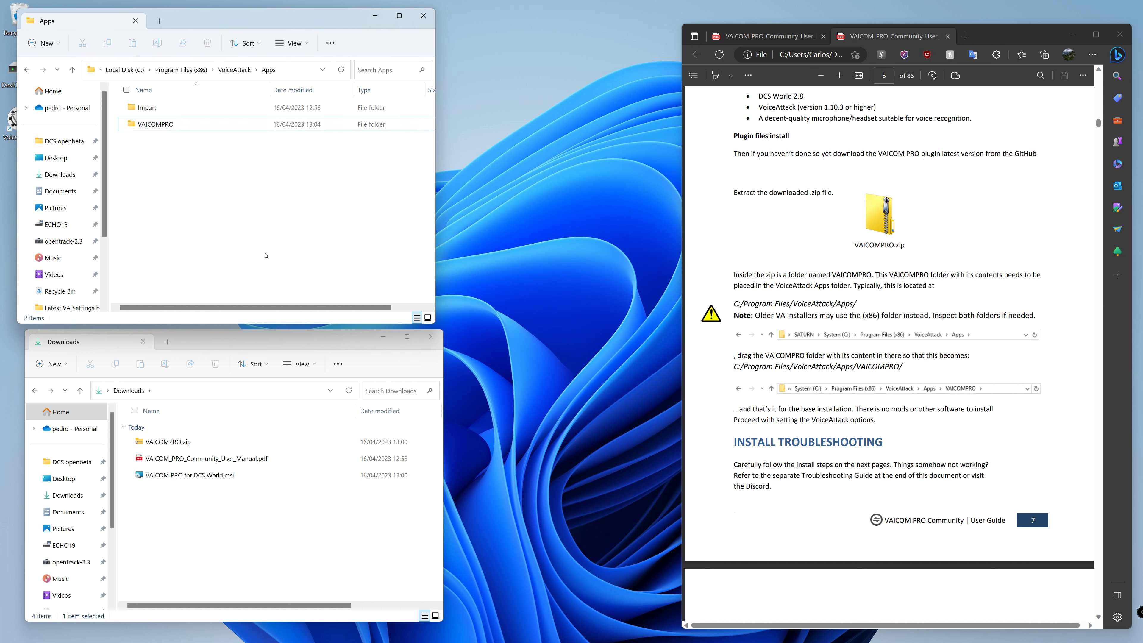
Step: Check the nested VAICOMPRO folder's contents inside Apps, and return to the Apps folder
double_click(149, 124)
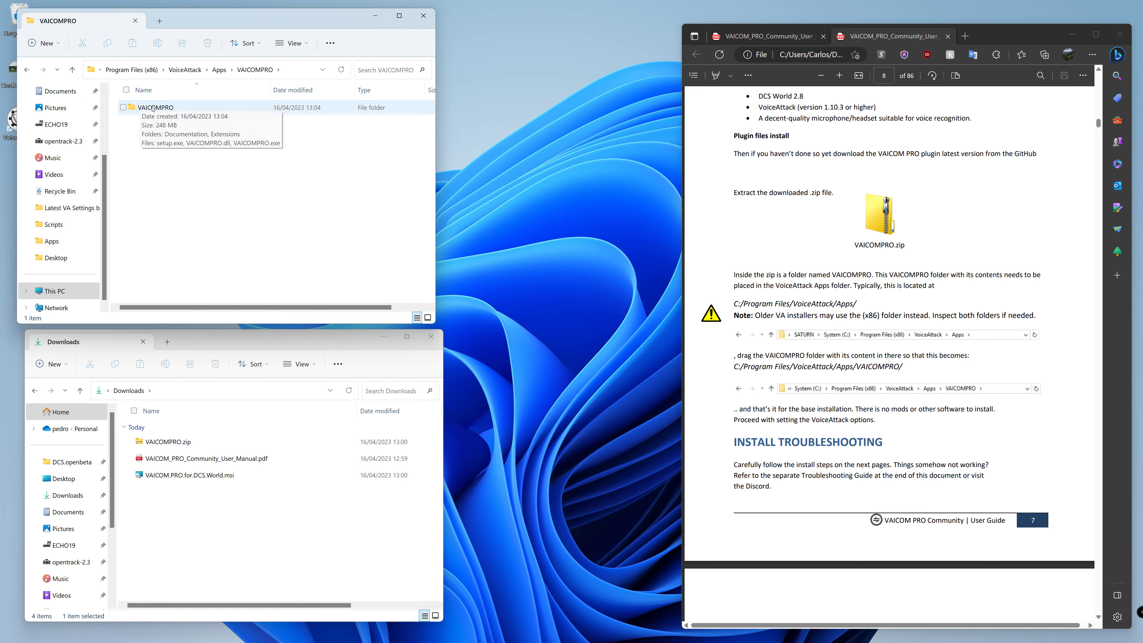
double_click(153, 108)
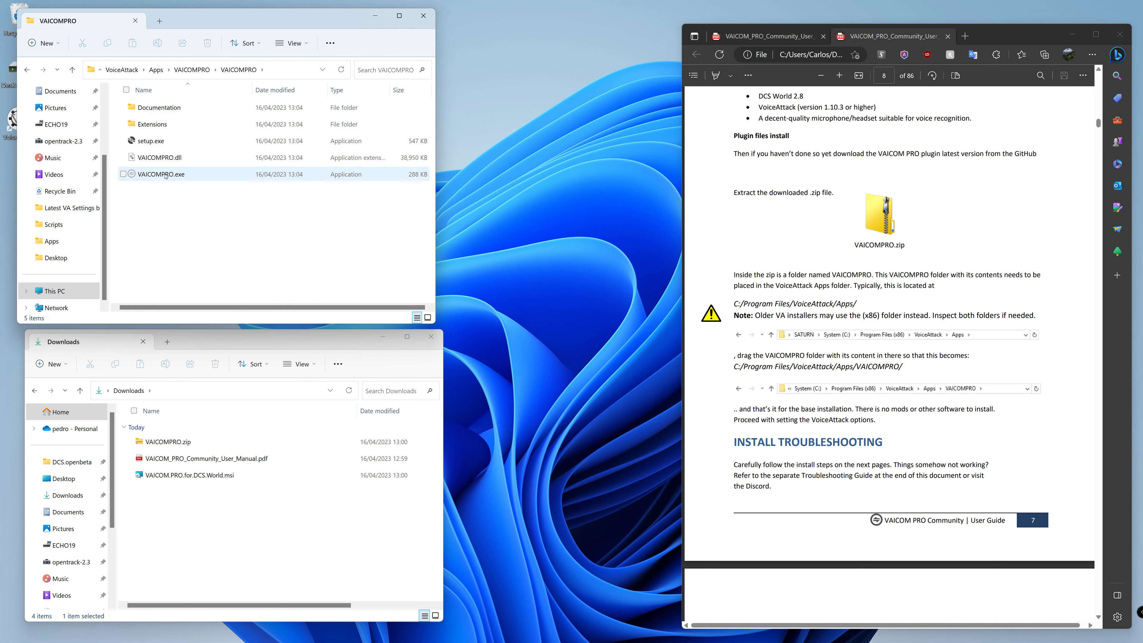
key(alt+Up)
key(alt+Up)
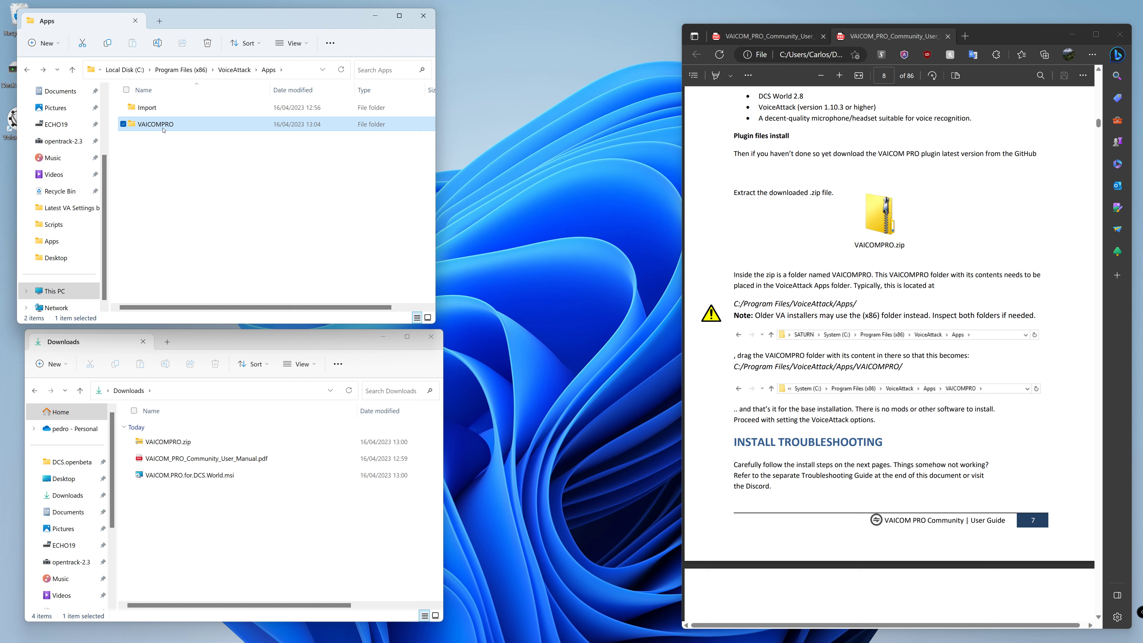
Step: Delete the VAICOMPRO folder from VoiceAttack's Apps folder
click(151, 127)
click(162, 183)
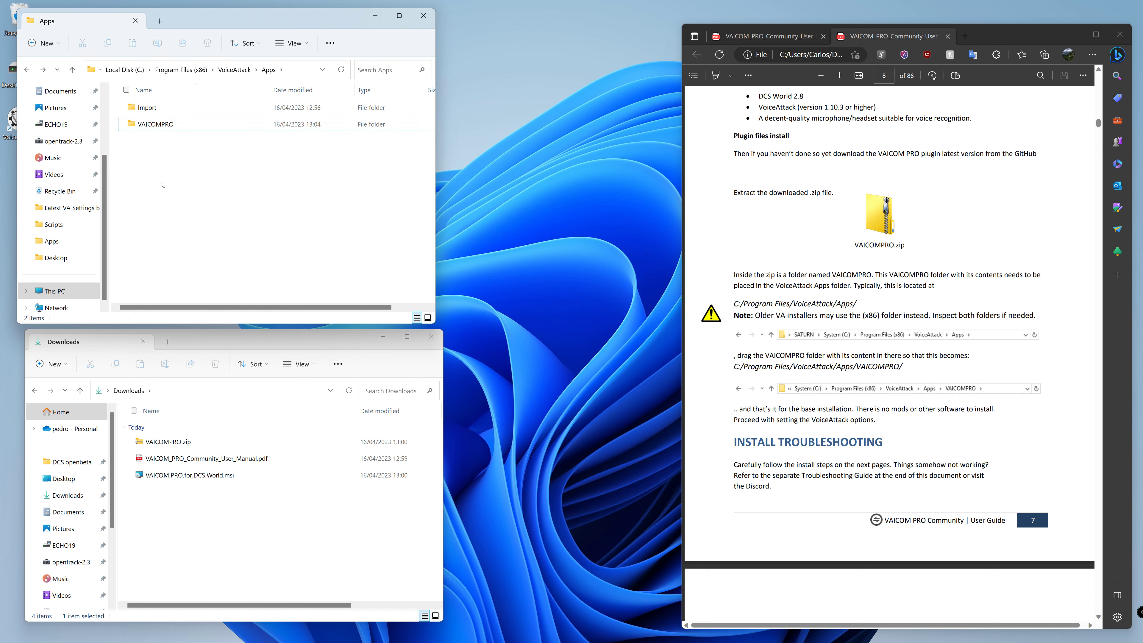
right_click(156, 125)
click(231, 136)
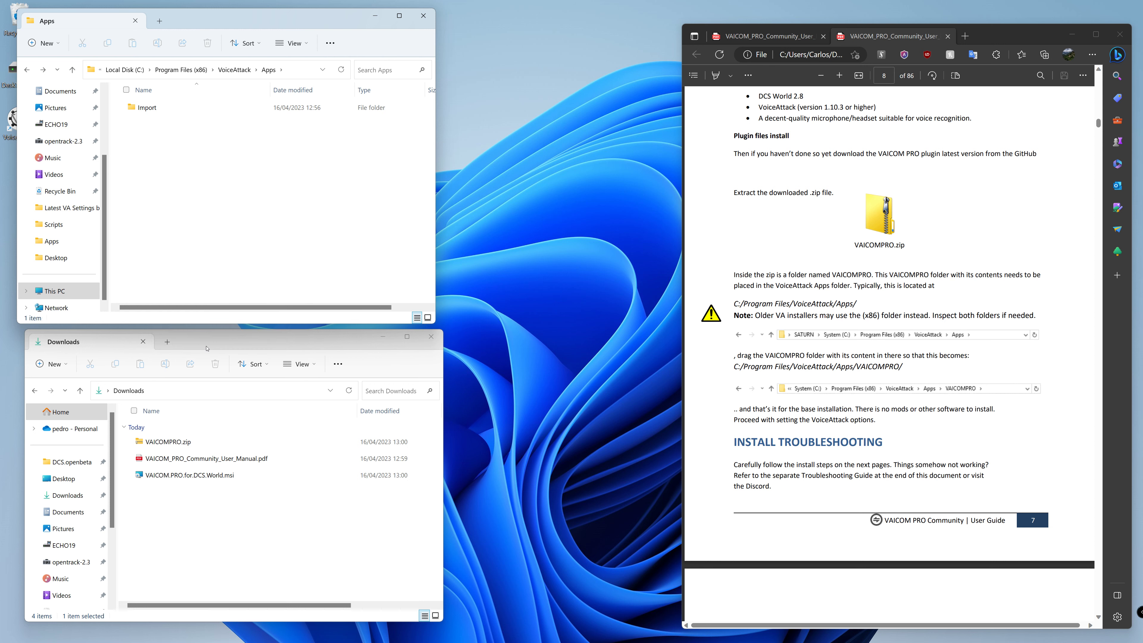
Step: Extract VAICOMPRO.zip again to the default VAICOMPRO folder in Downloads
right_click(182, 443)
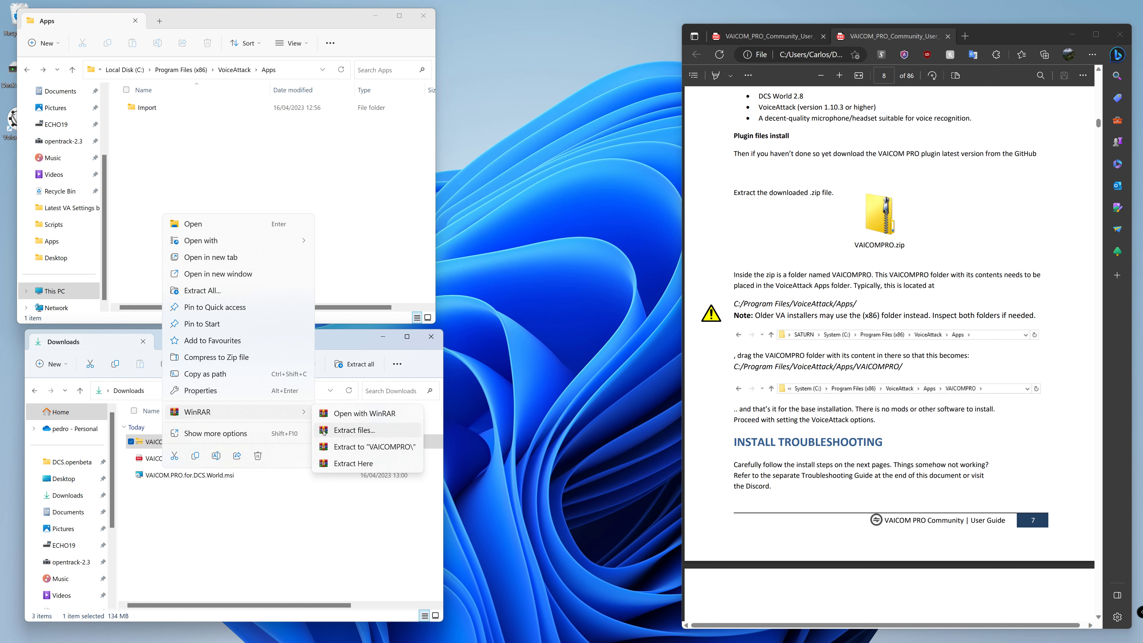
click(202, 291)
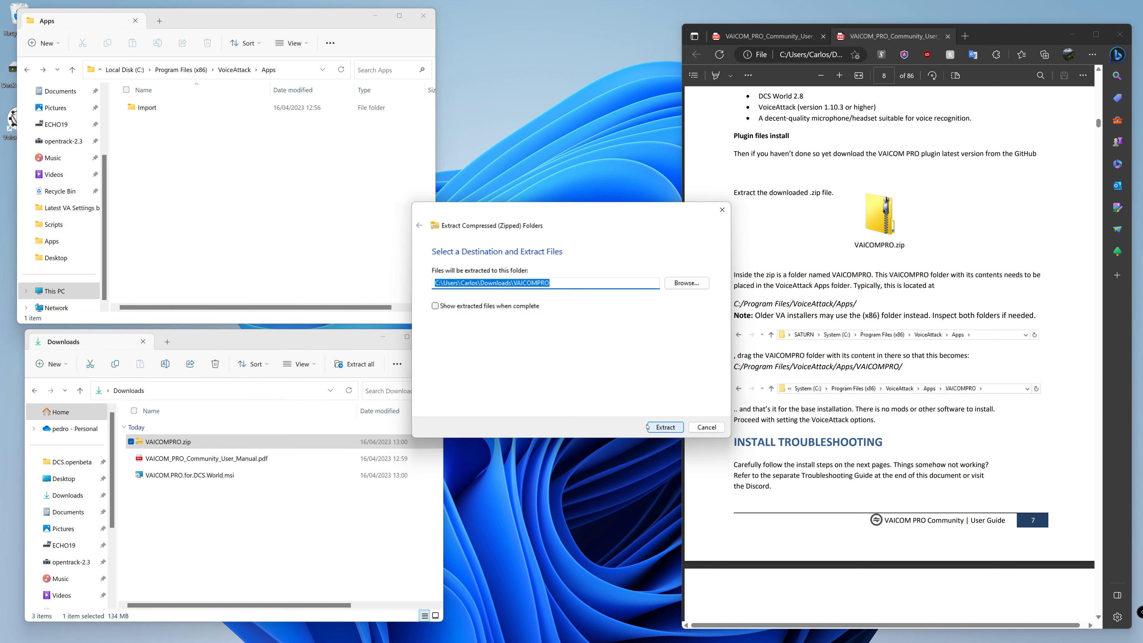
click(673, 427)
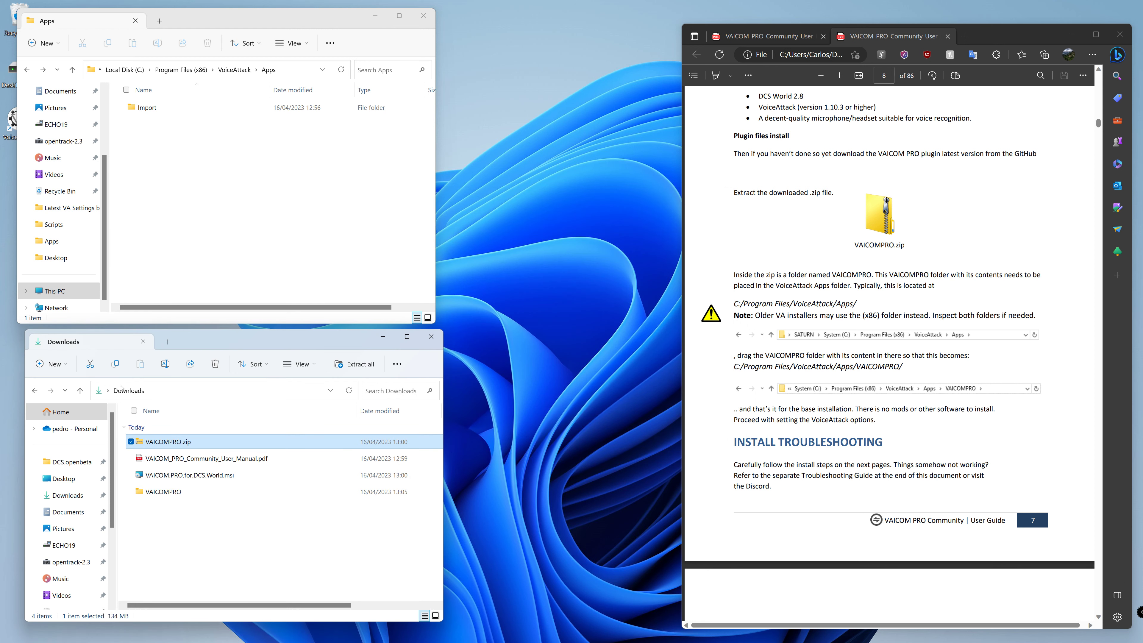
Step: Move the inner VAICOMPRO folder from the extracted folder into VoiceAttack's Apps folder with administrator permission, and return to Downloads
double_click(161, 492)
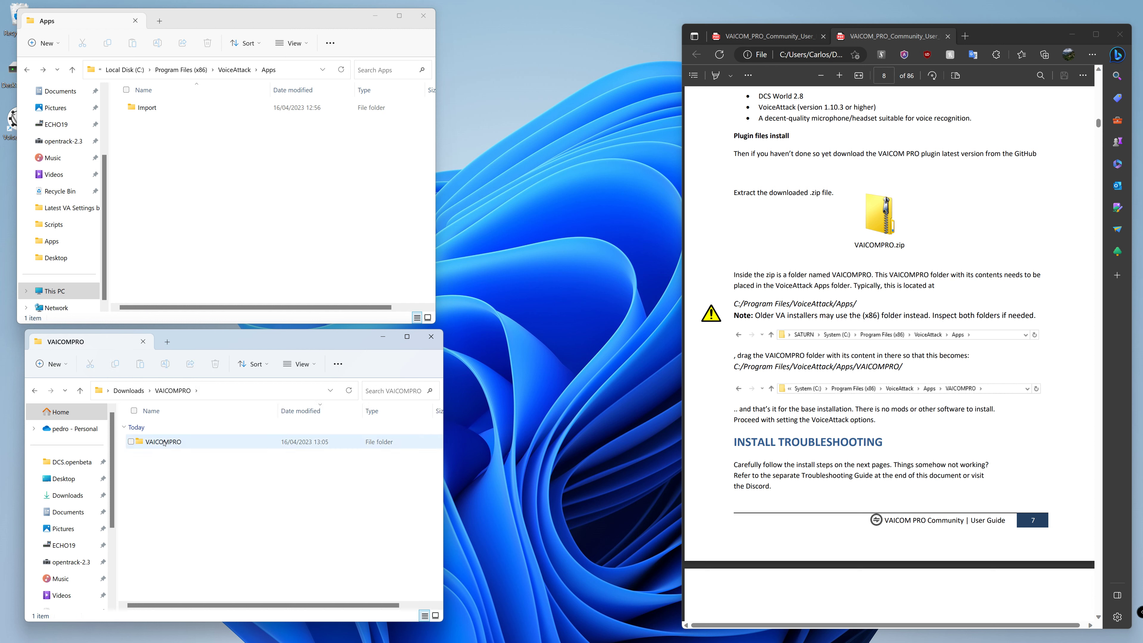
drag(164, 442, 179, 173)
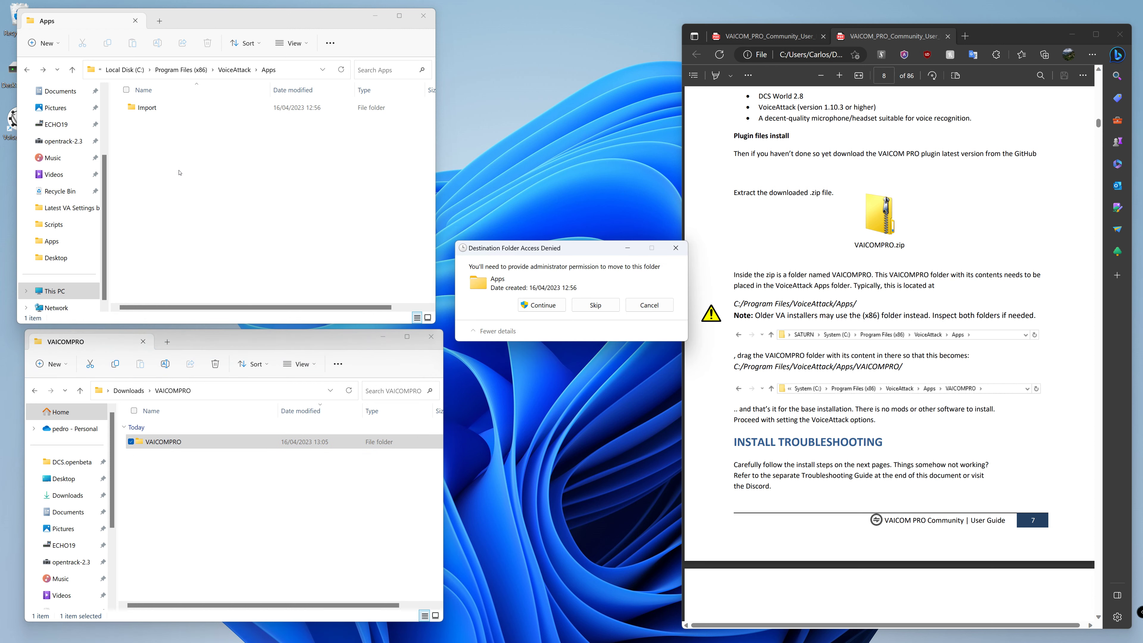
click(542, 306)
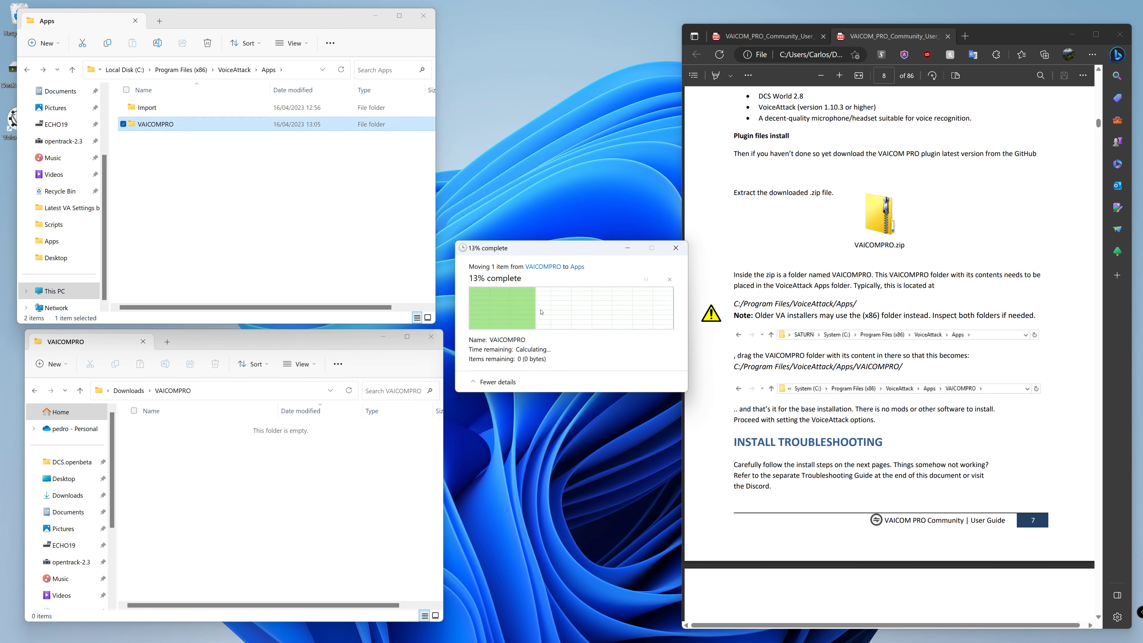
click(199, 451)
key(alt+Left)
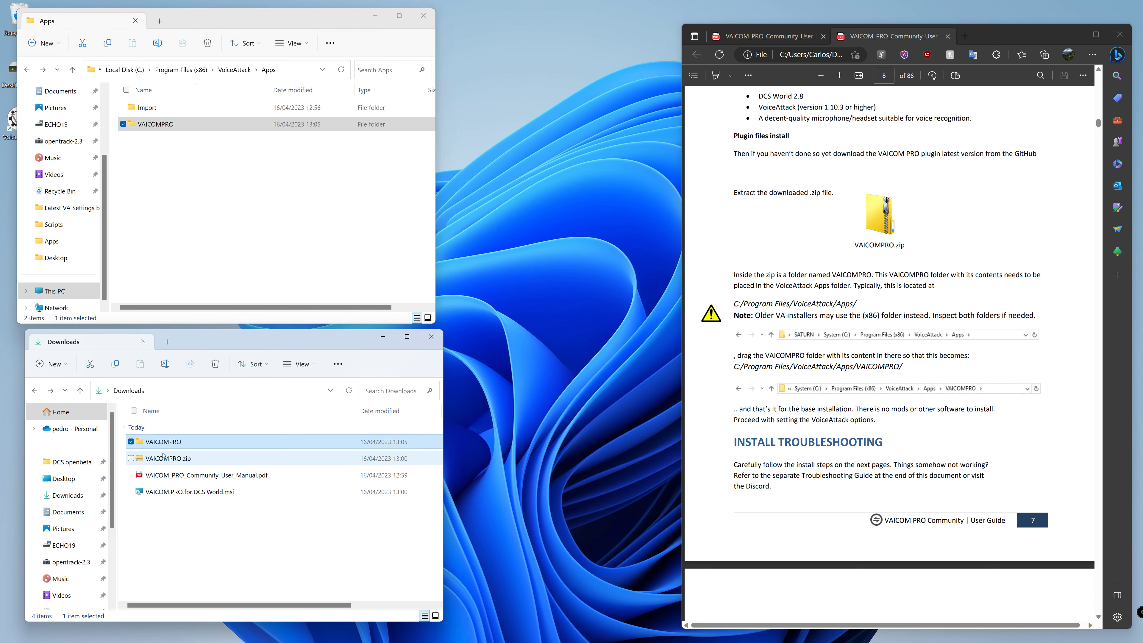
Step: Delete the extracted VAICOMPRO folder from Downloads, and check the contents of the VAICOMPRO folder in VoiceAttack's Apps folder
right_click(217, 440)
click(242, 455)
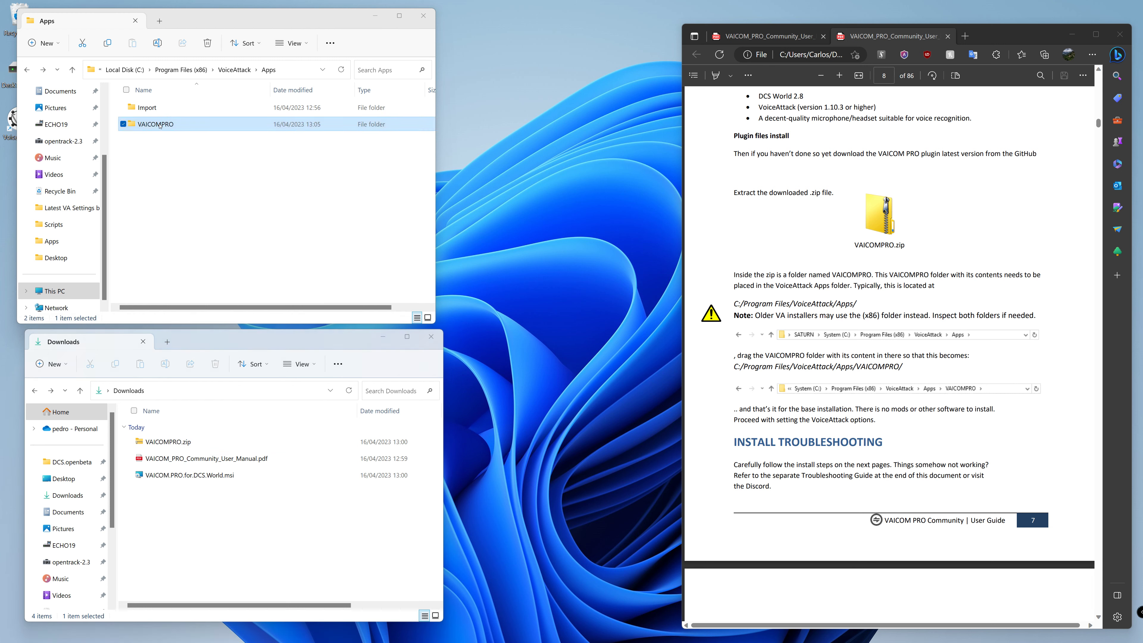
double_click(170, 124)
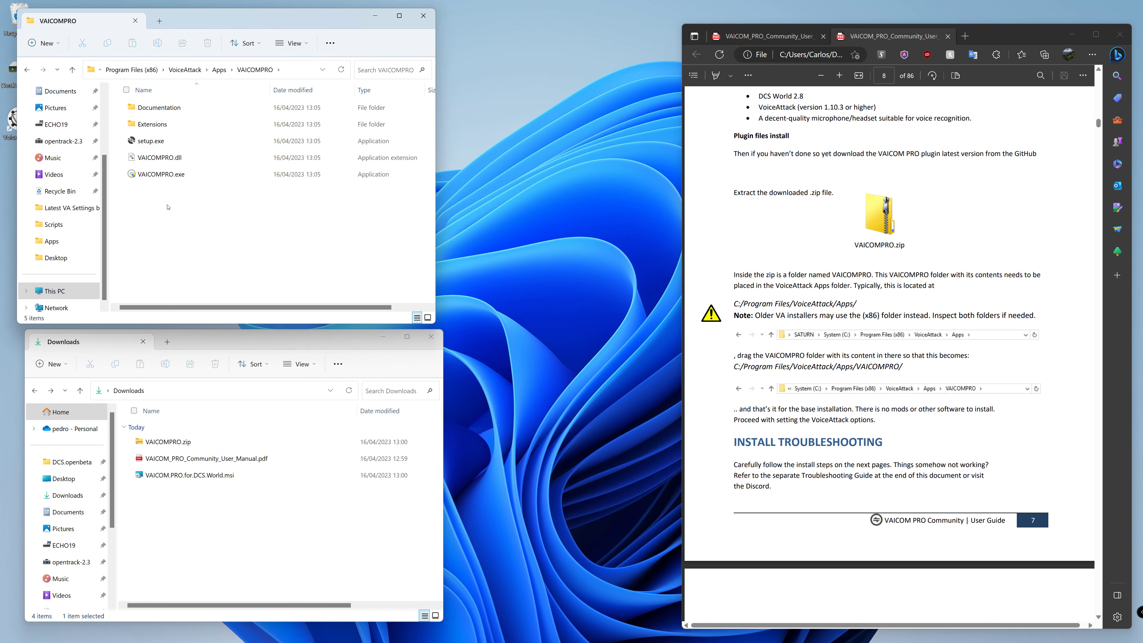
key(alt+Up)
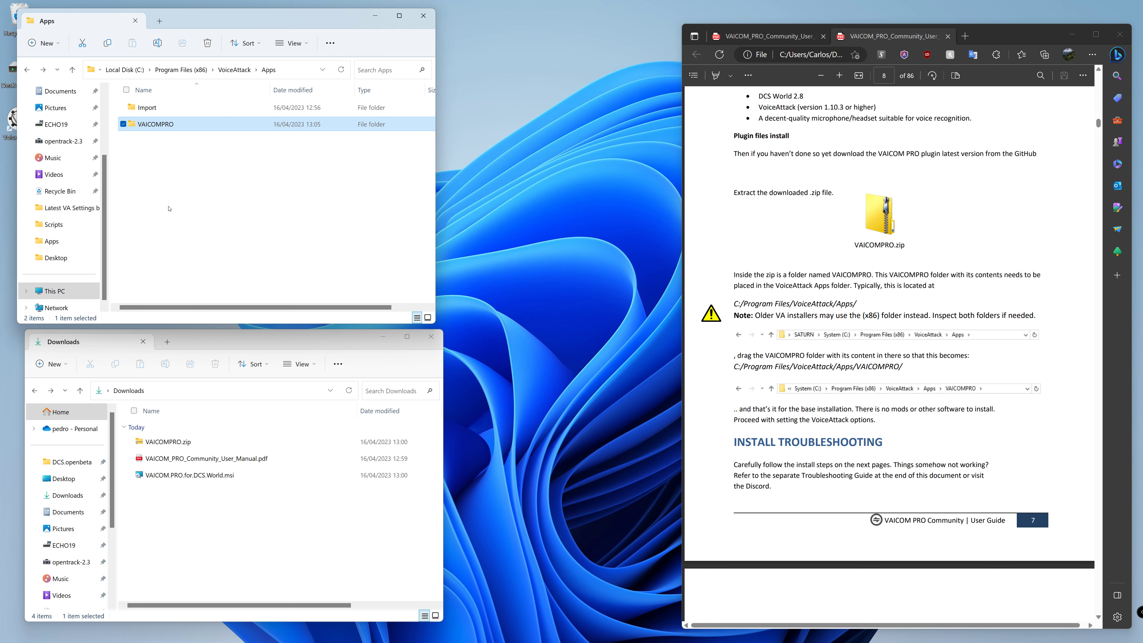
double_click(171, 124)
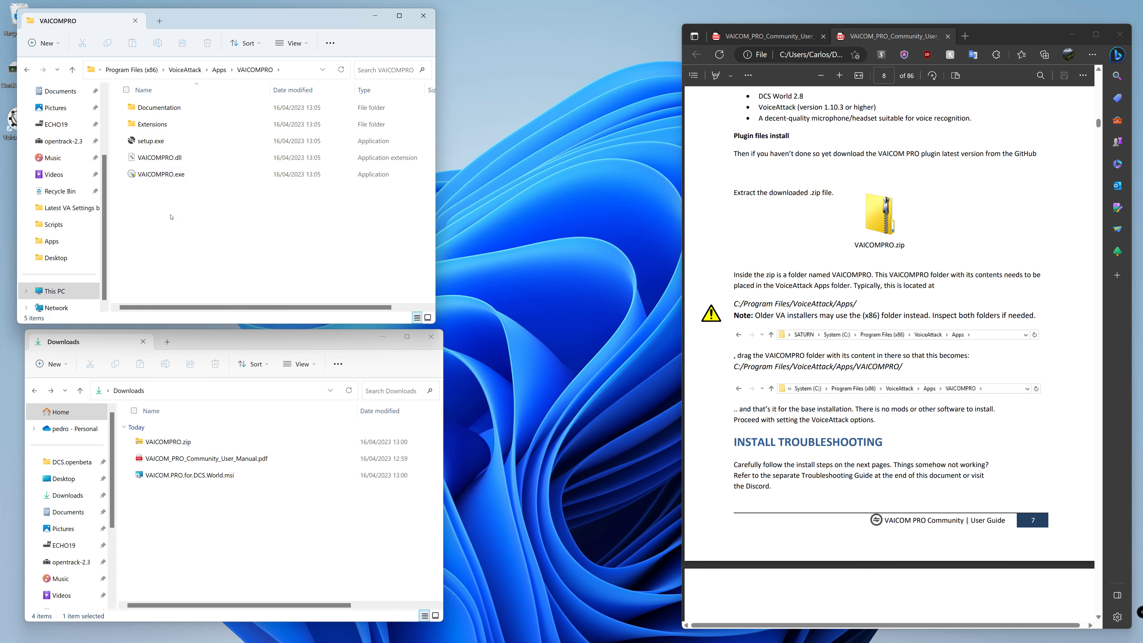
key(alt+Up)
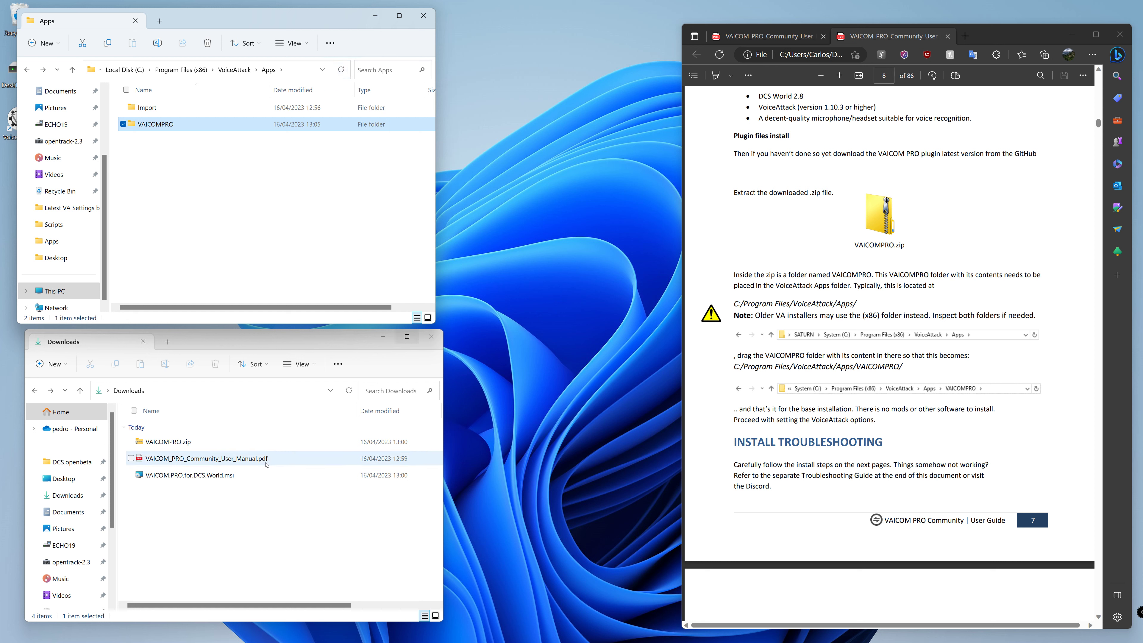
Step: Minimize the Downloads and Apps folder windows to clear the desktop
click(276, 501)
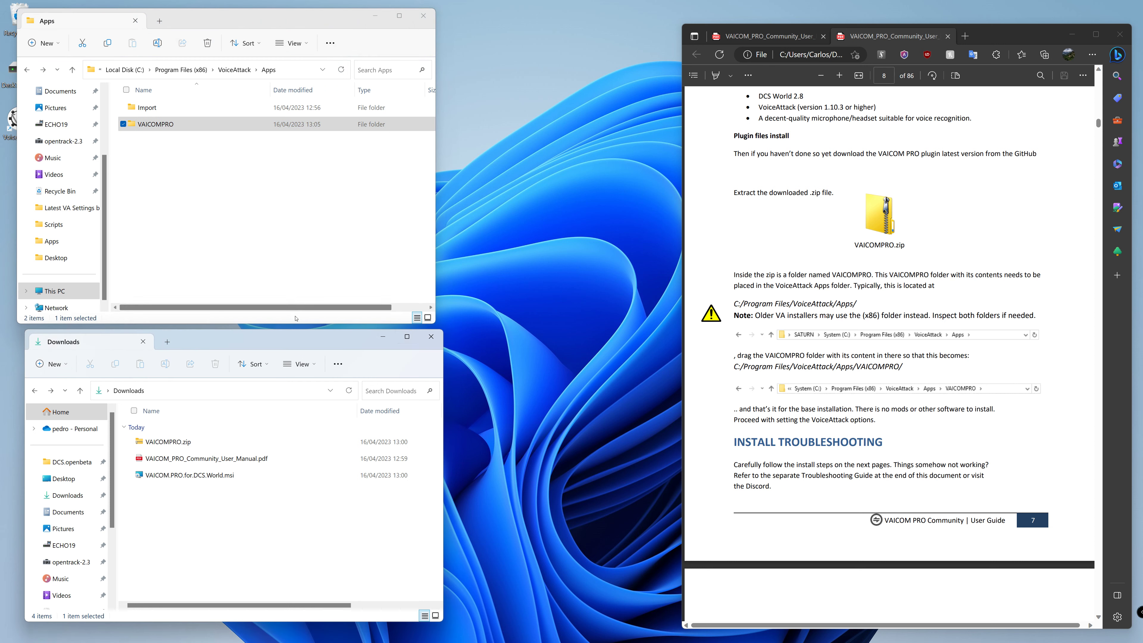
drag(291, 344, 318, 321)
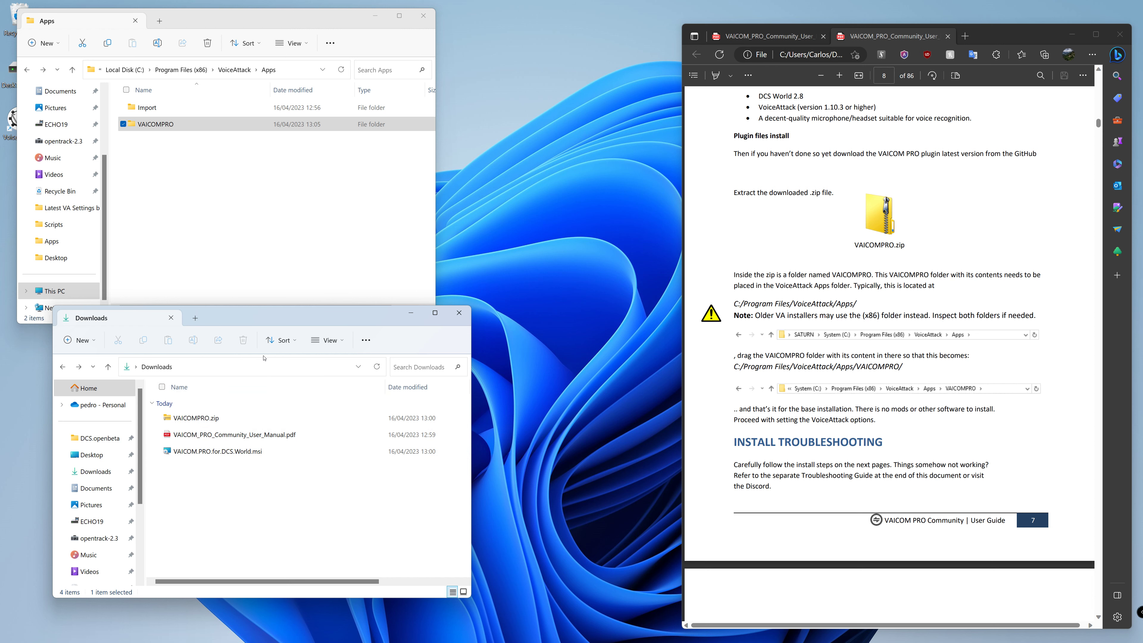
drag(268, 320, 240, 328)
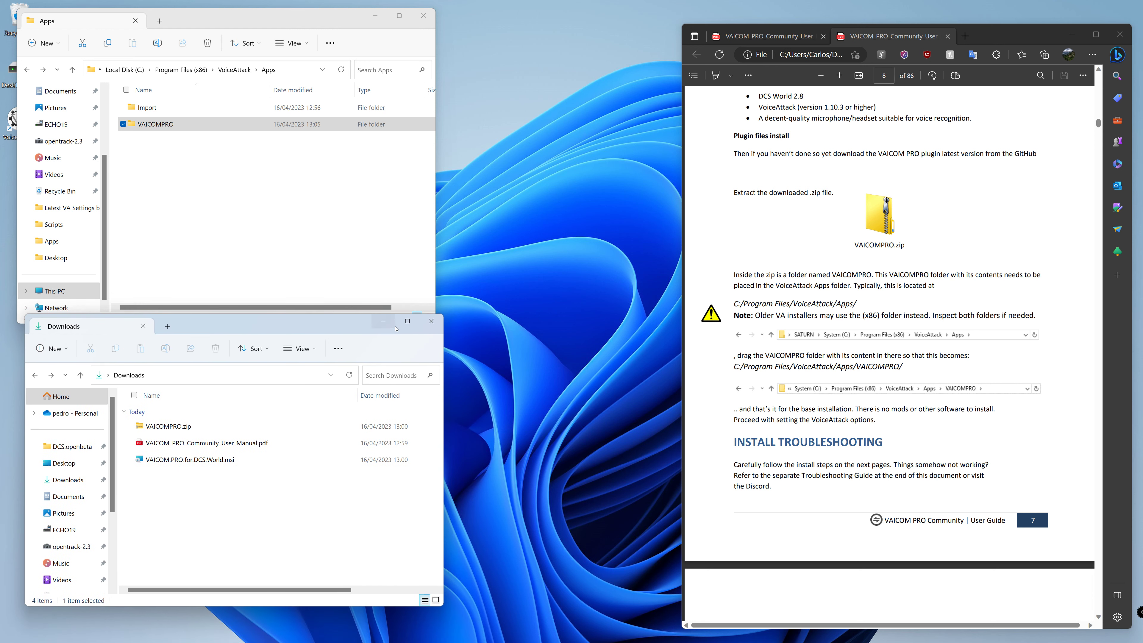
click(384, 322)
click(375, 16)
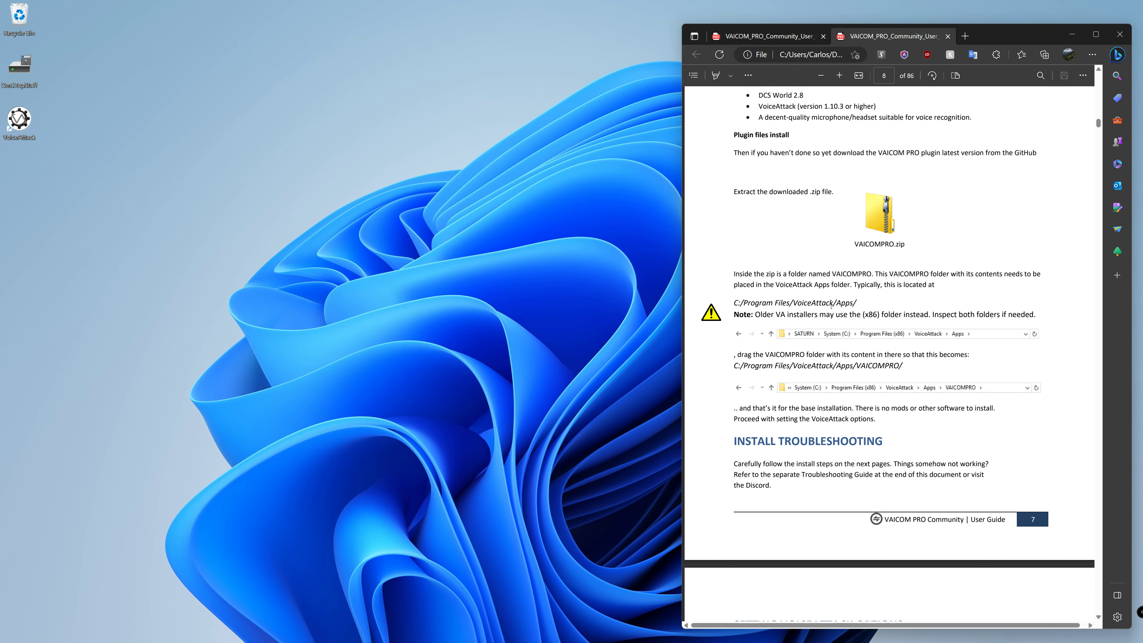
Step: Launch VoiceAttack from its desktop shortcut and allow it to make changes to the device
scroll(822, 364, down, 5)
scroll(847, 377, up, 4)
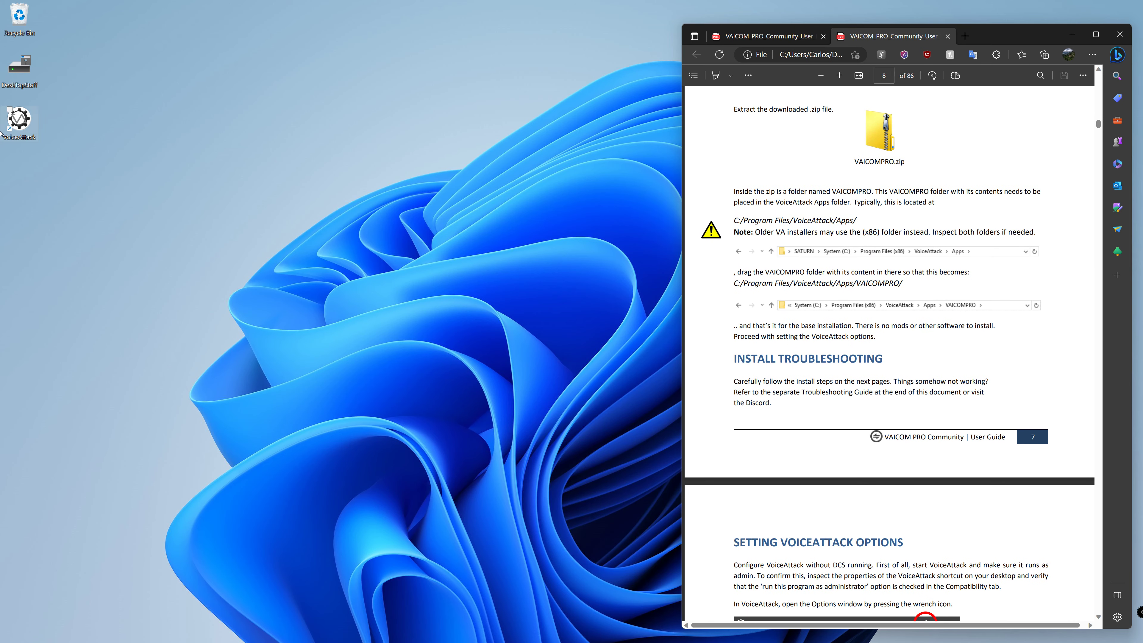
double_click(18, 119)
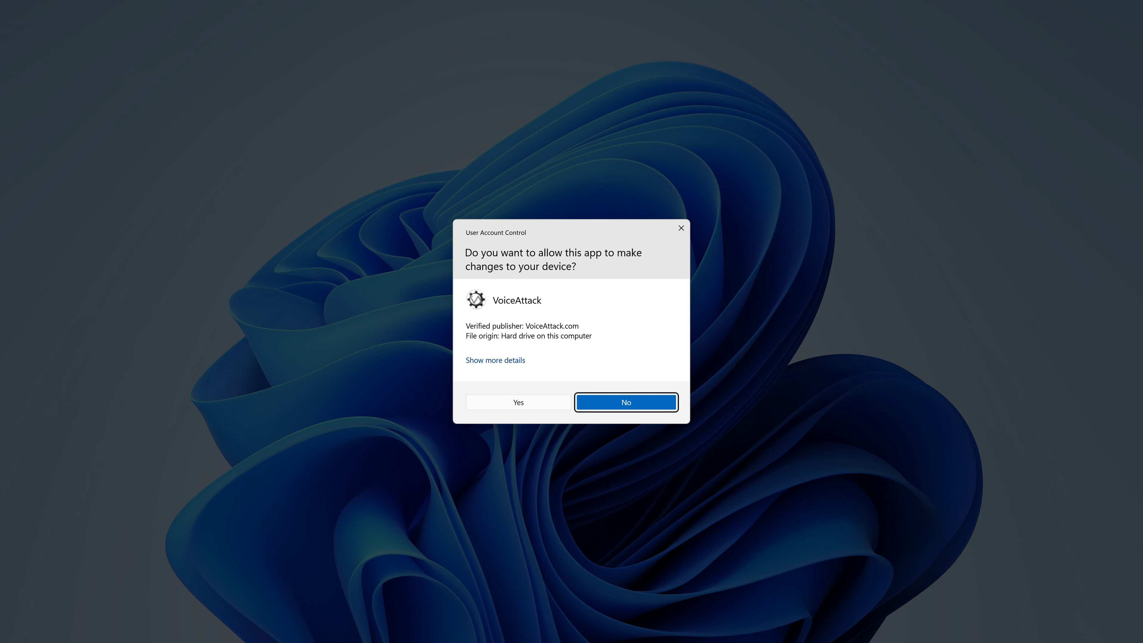
click(498, 408)
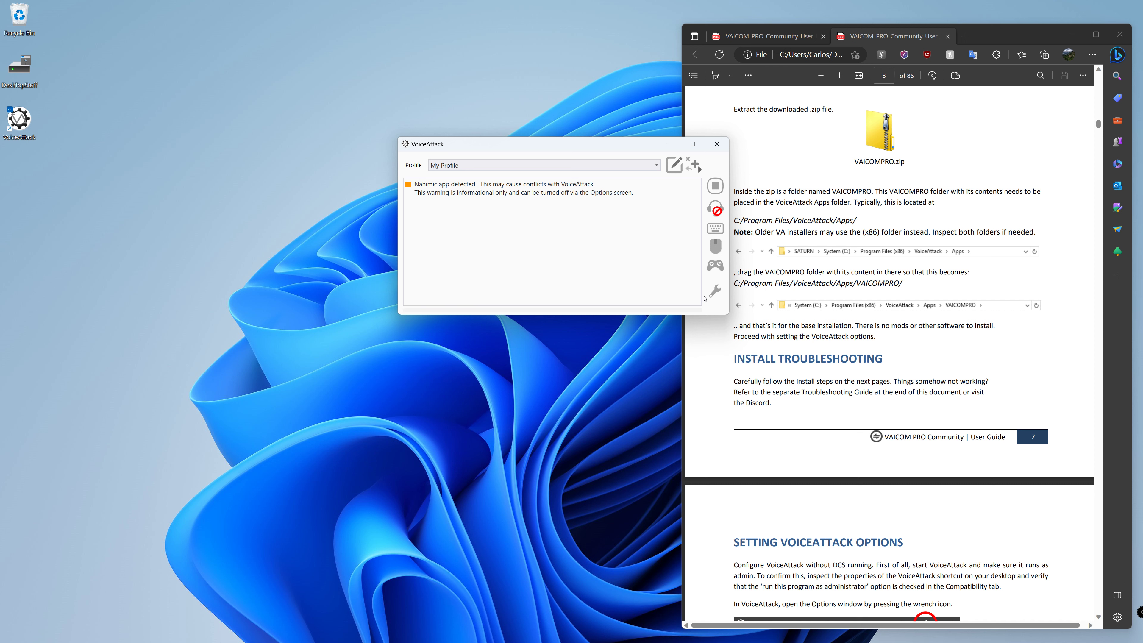
Step: Check VoiceAttack's list of profiles, place its window clear of the manual, and open the Options
click(513, 165)
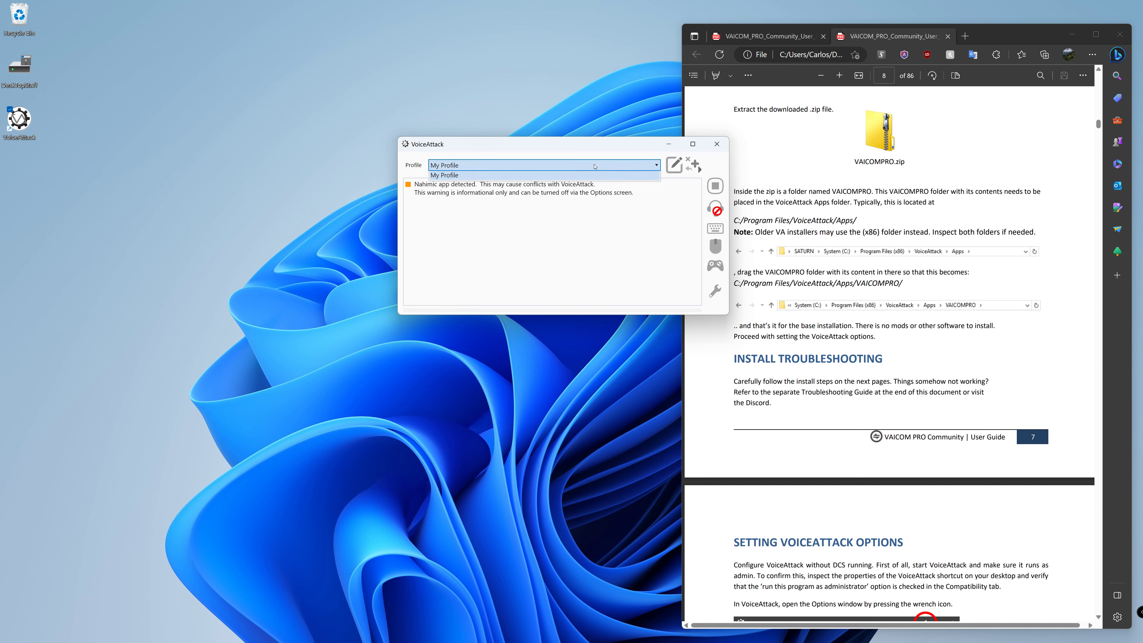
click(514, 181)
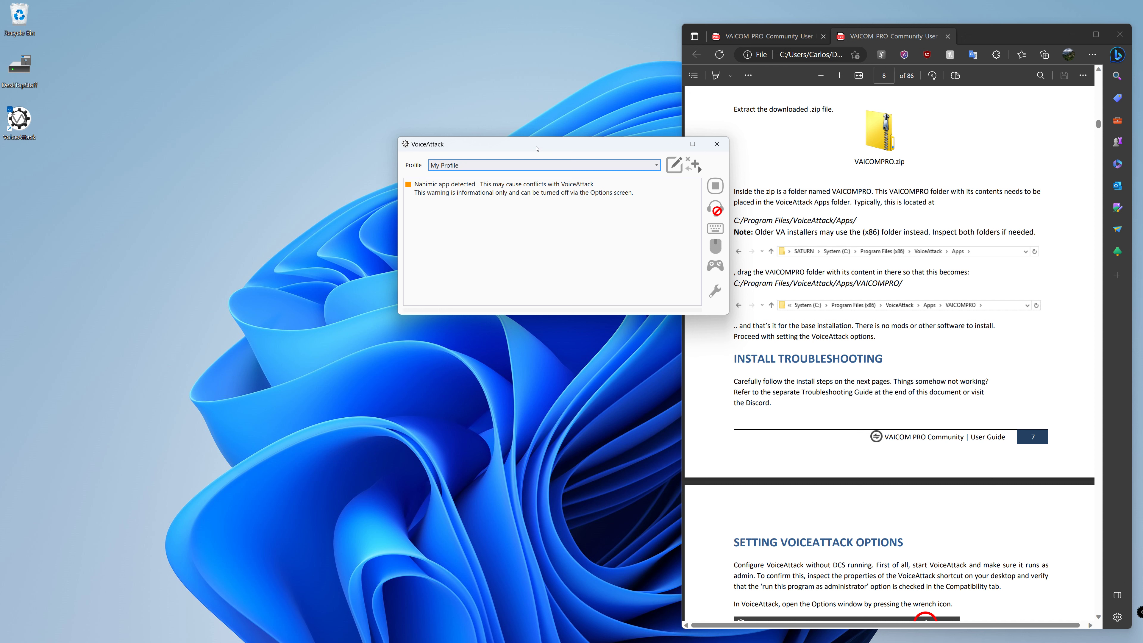
drag(538, 150, 421, 148)
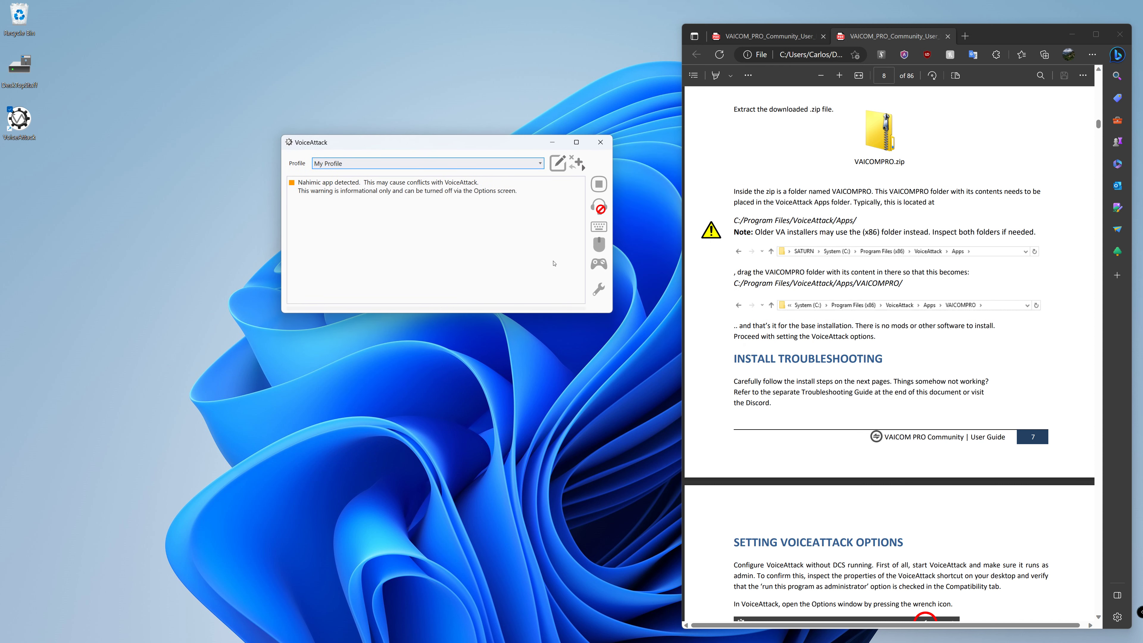
click(597, 290)
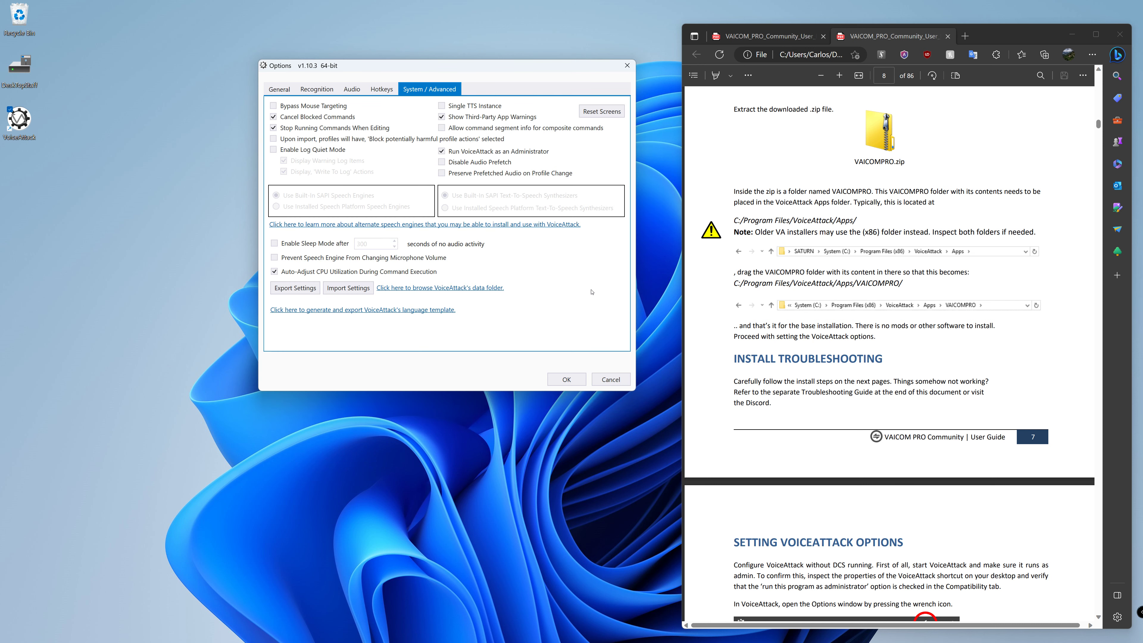
Step: Following the manual's VoiceAttack settings, enable plugin support in the General options and accept the plugin warning
scroll(818, 277, down, 10)
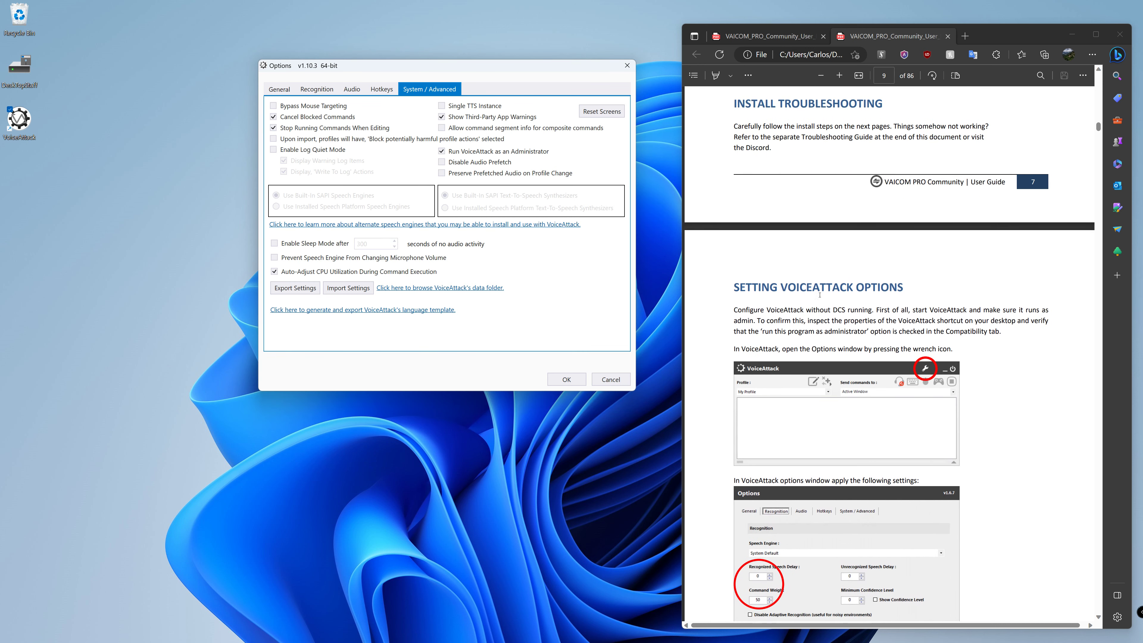
scroll(820, 295, up, 2)
scroll(820, 295, down, 8)
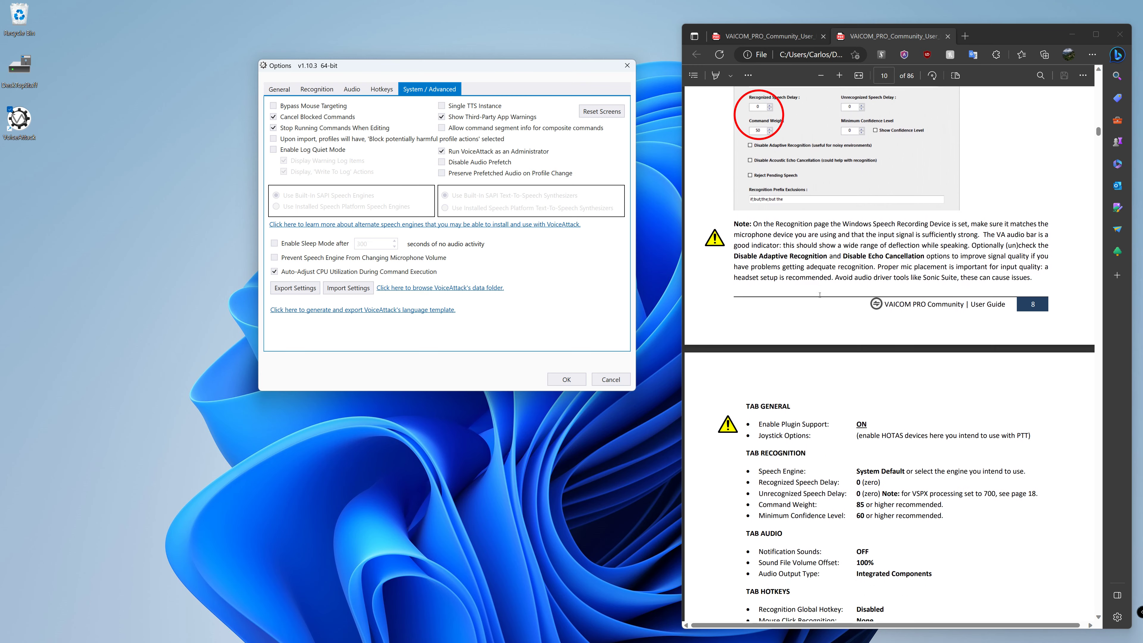
scroll(820, 295, up, 8)
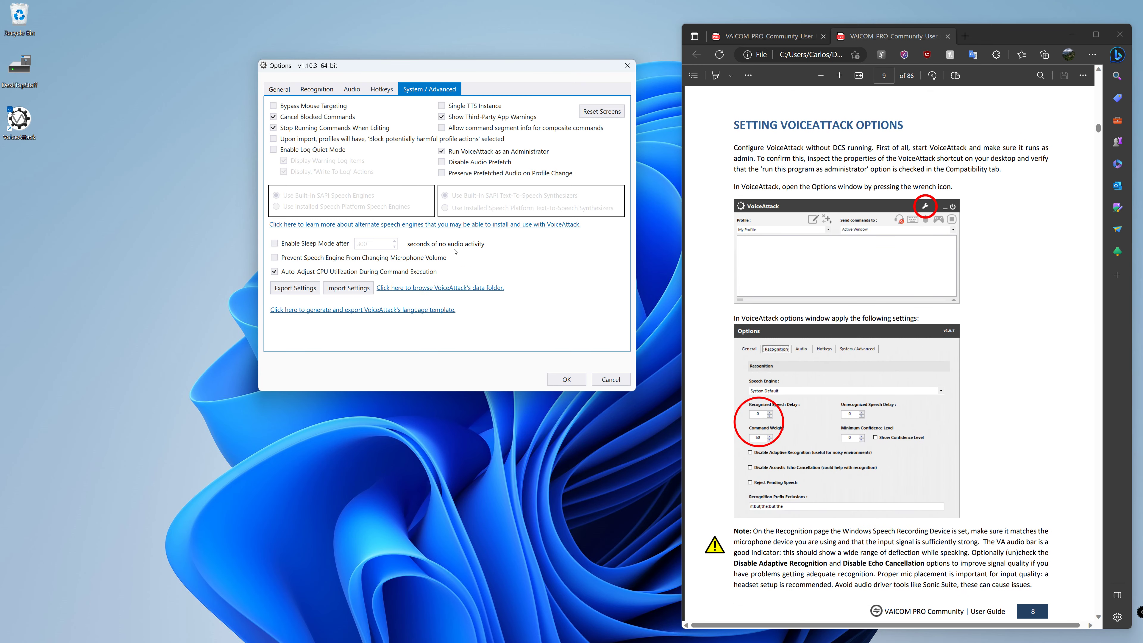
click(278, 88)
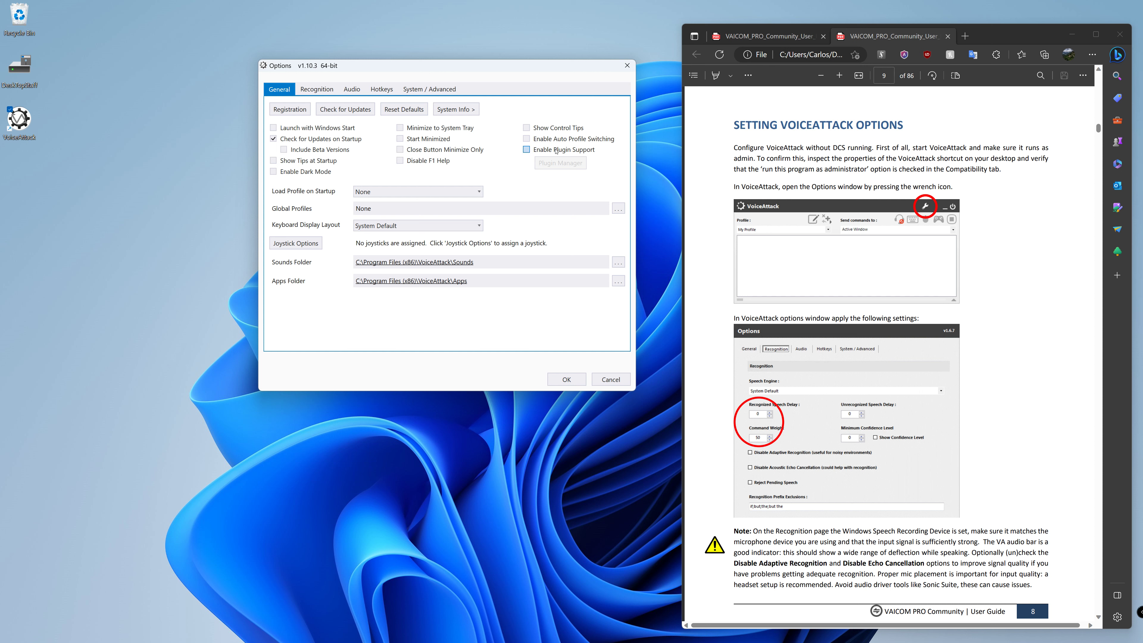
click(530, 149)
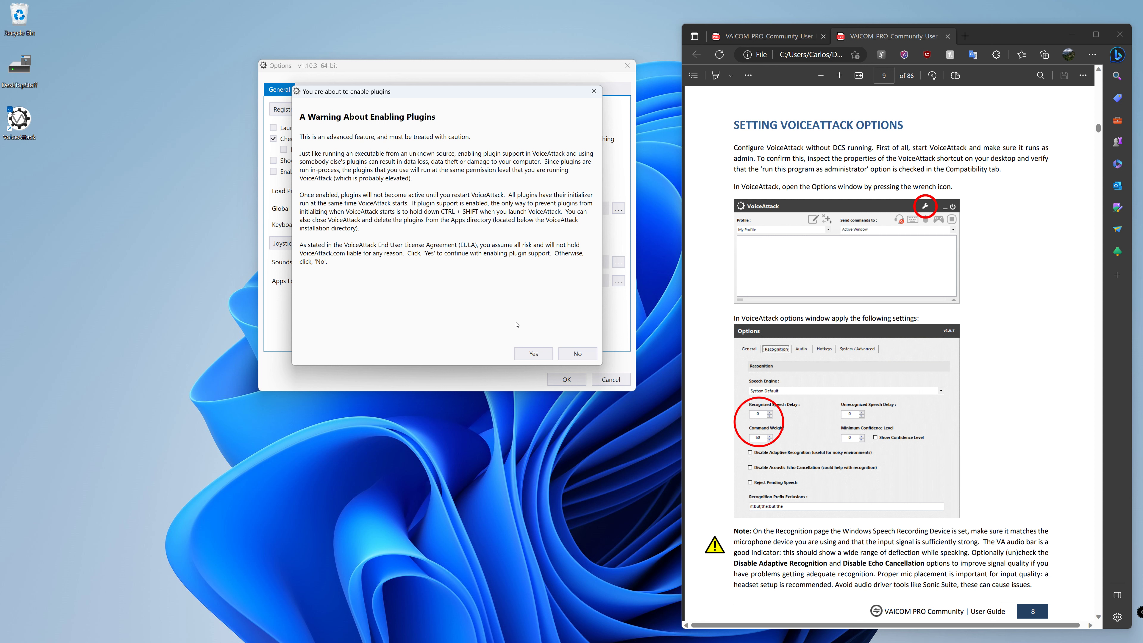
click(531, 354)
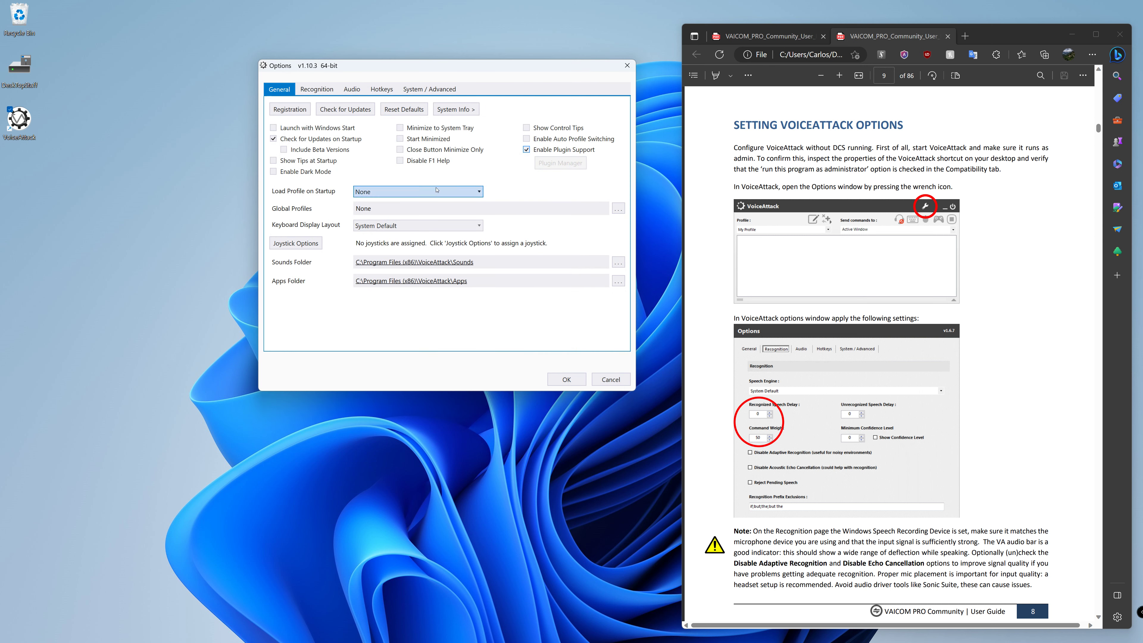
click(326, 91)
click(293, 89)
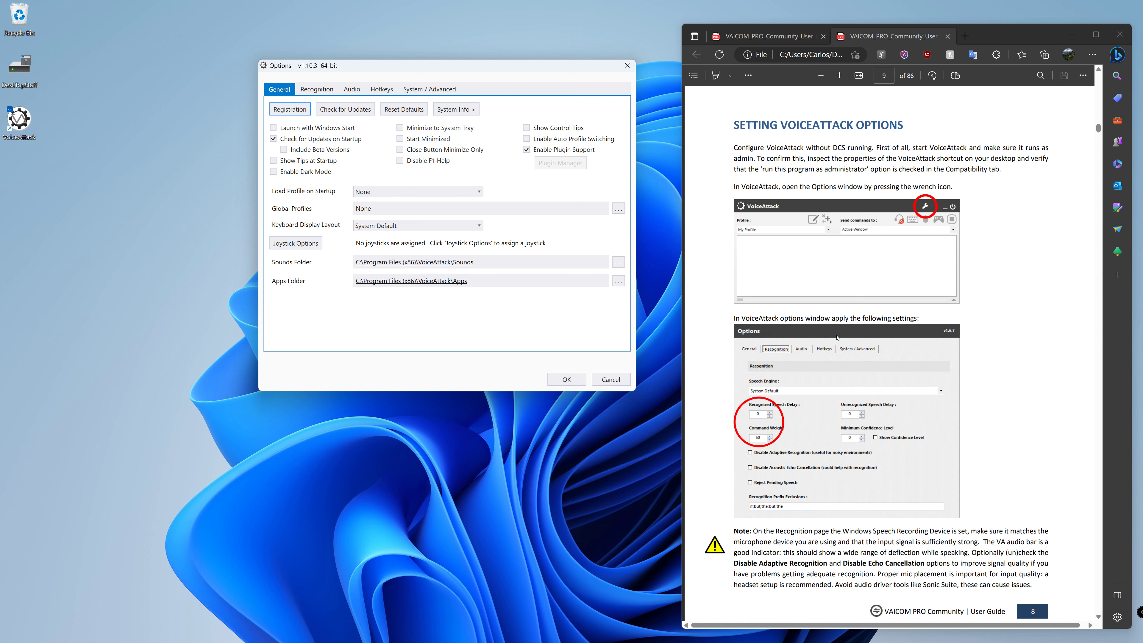
Step: Assign the TWCS Throttle as Joystick 1 in the Joystick Options and save the assignment
scroll(784, 432, down, 6)
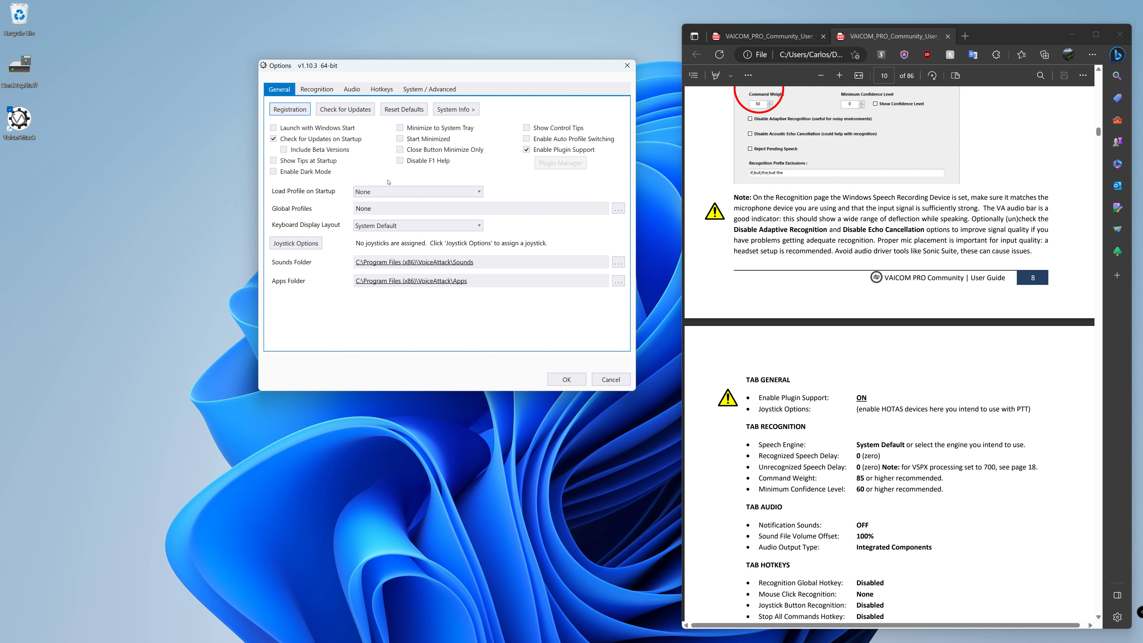
click(306, 244)
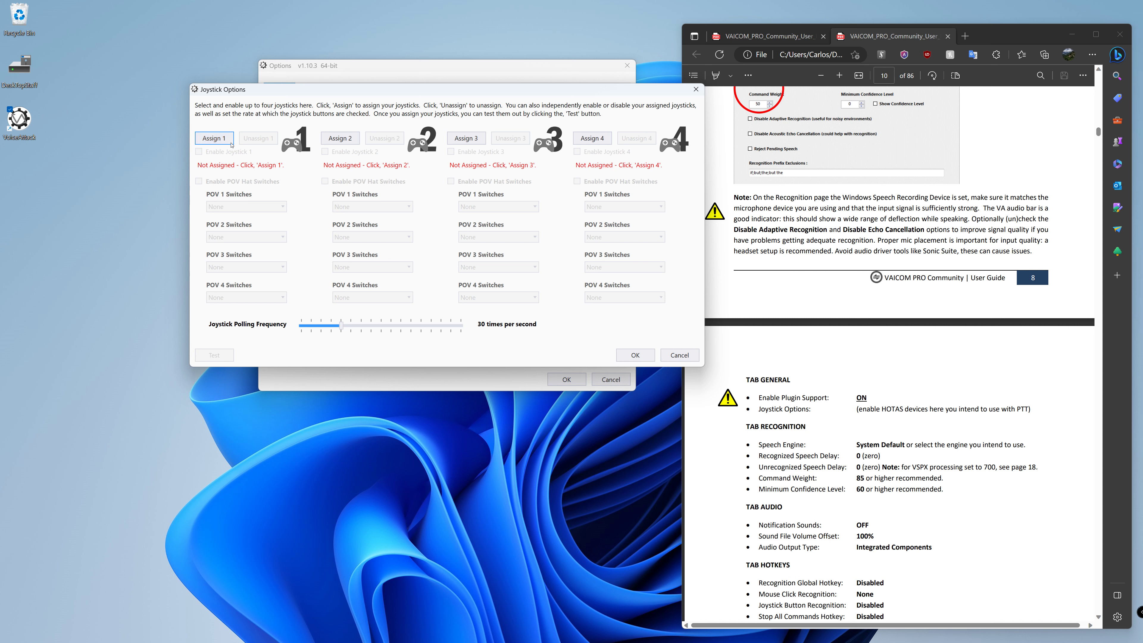
click(212, 140)
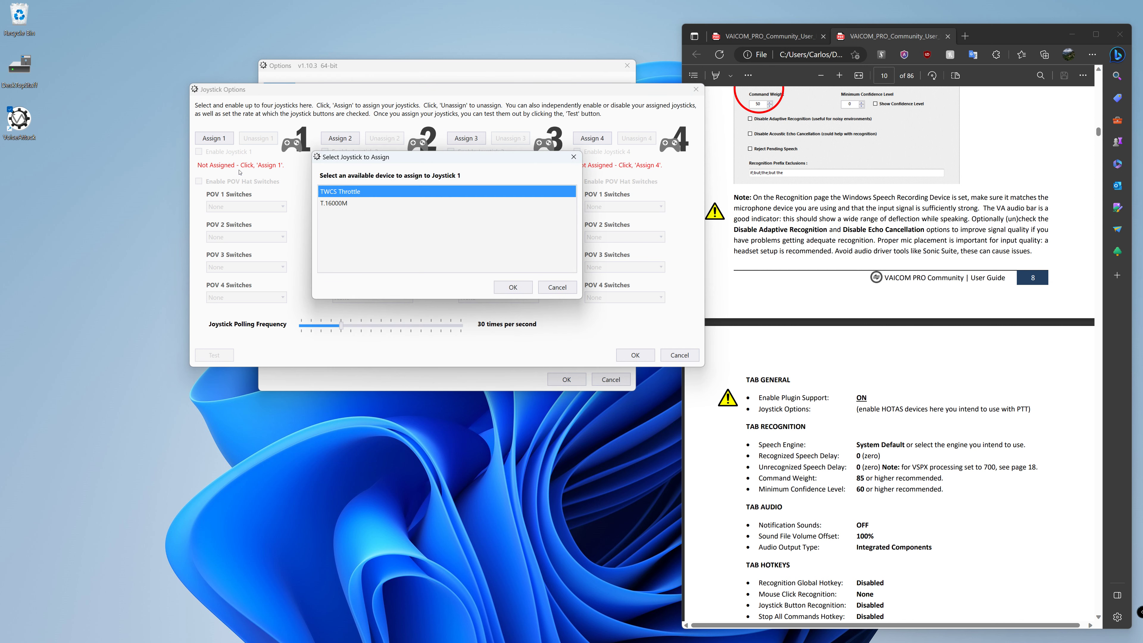
click(328, 204)
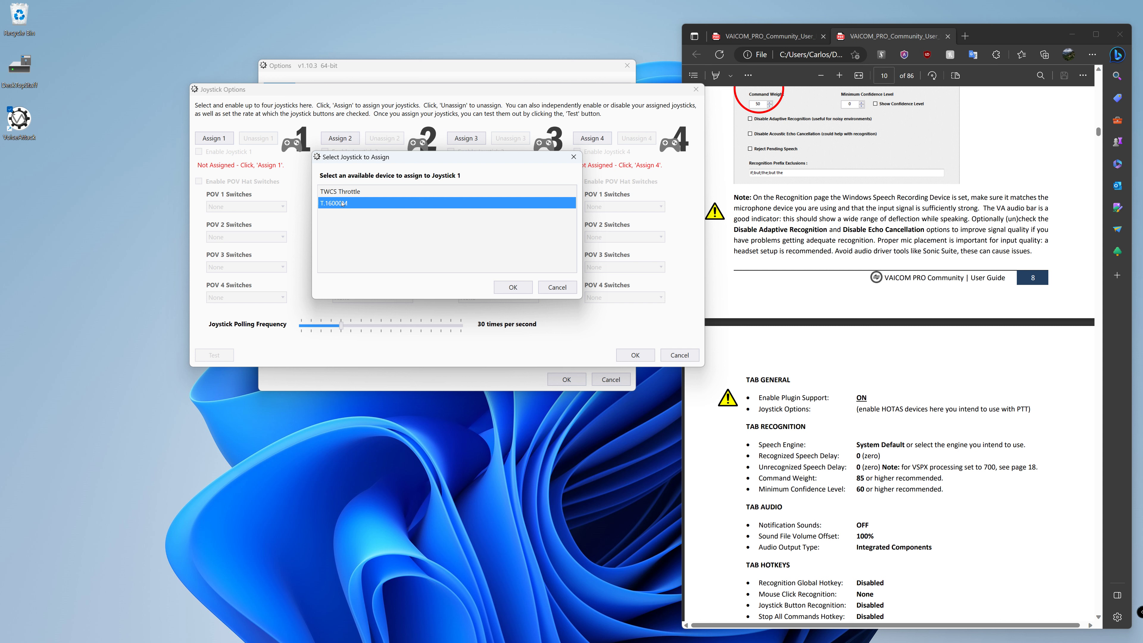
click(337, 193)
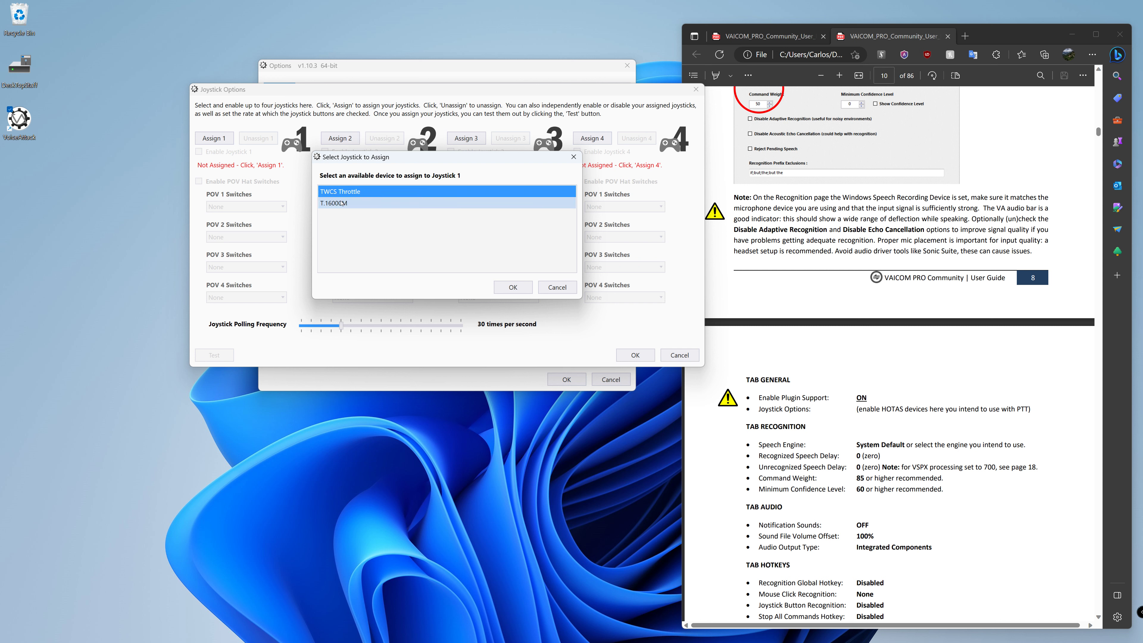
click(343, 203)
click(342, 193)
click(340, 203)
click(341, 193)
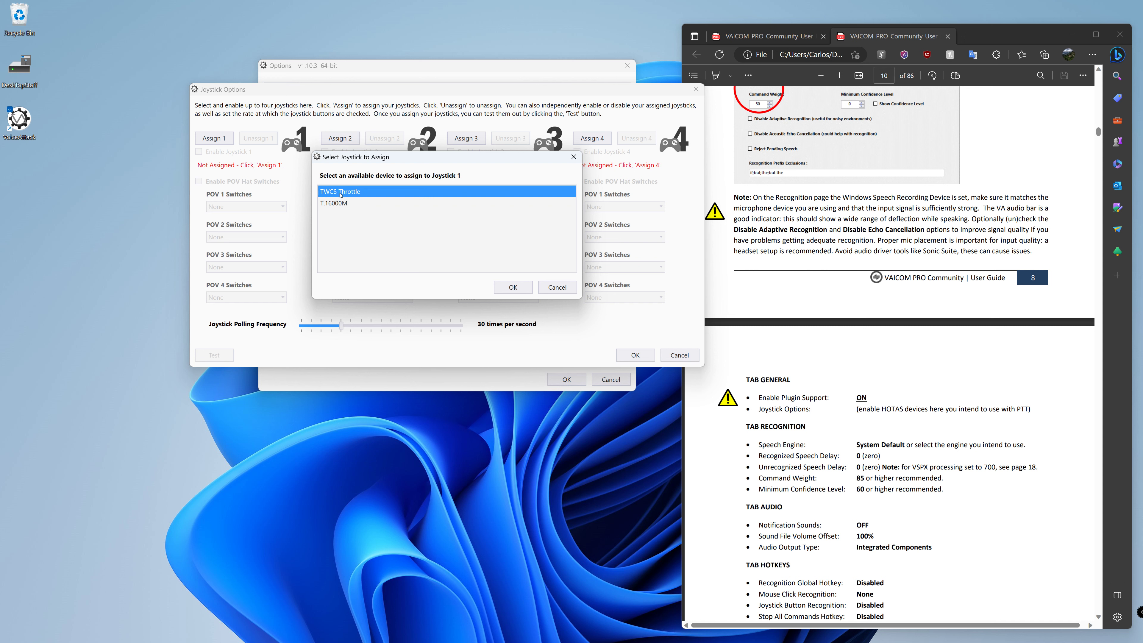
click(341, 203)
click(341, 192)
click(348, 202)
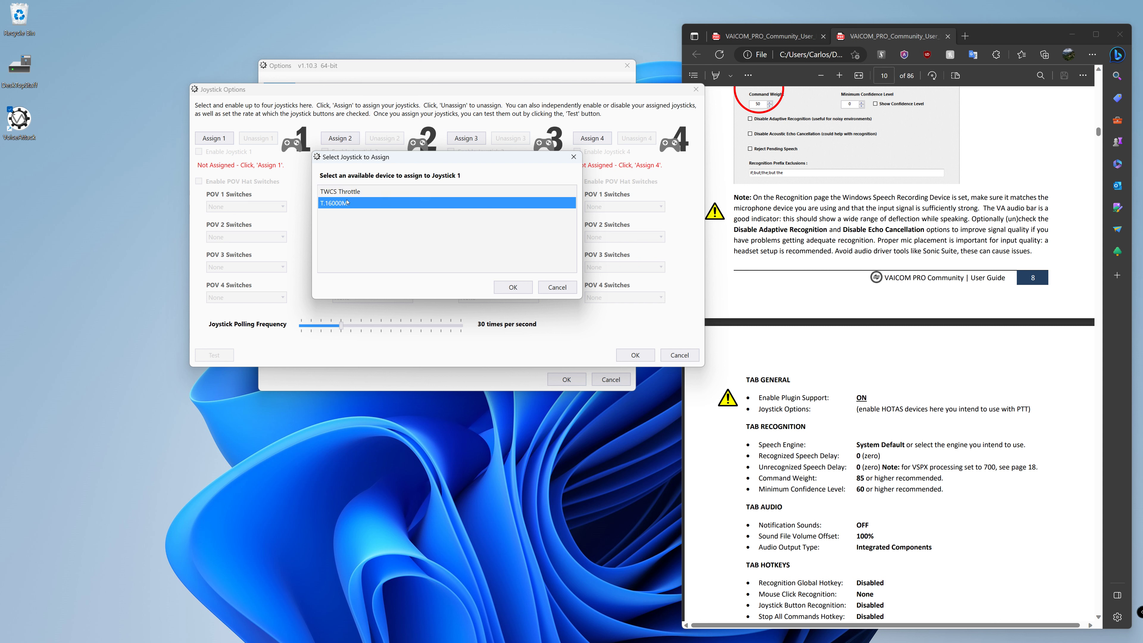
click(351, 191)
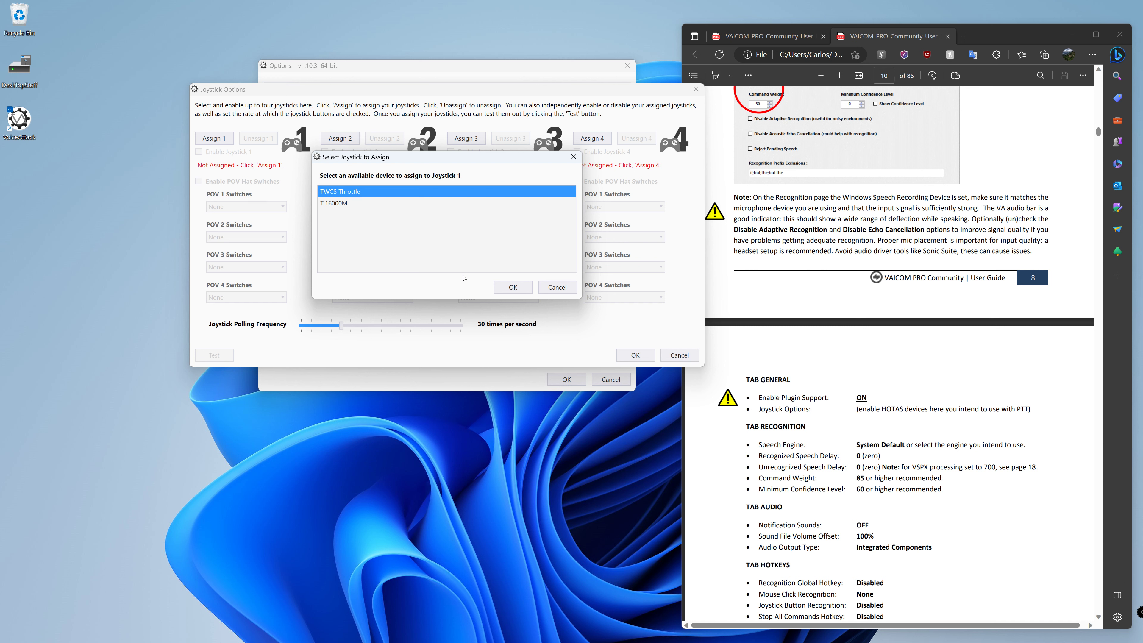
click(511, 288)
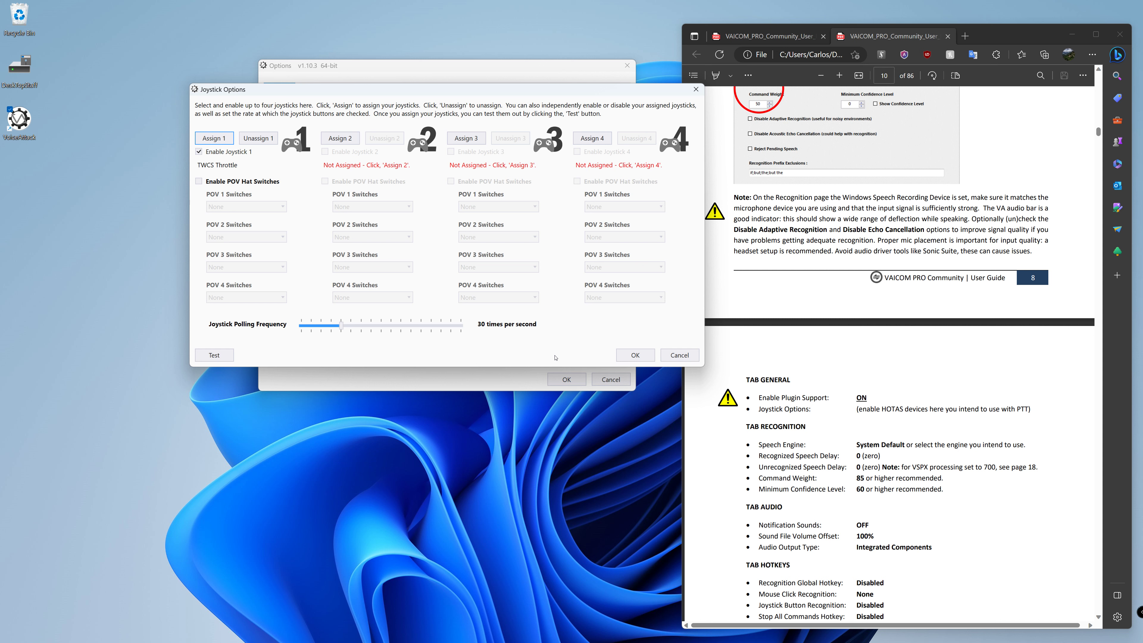
click(635, 355)
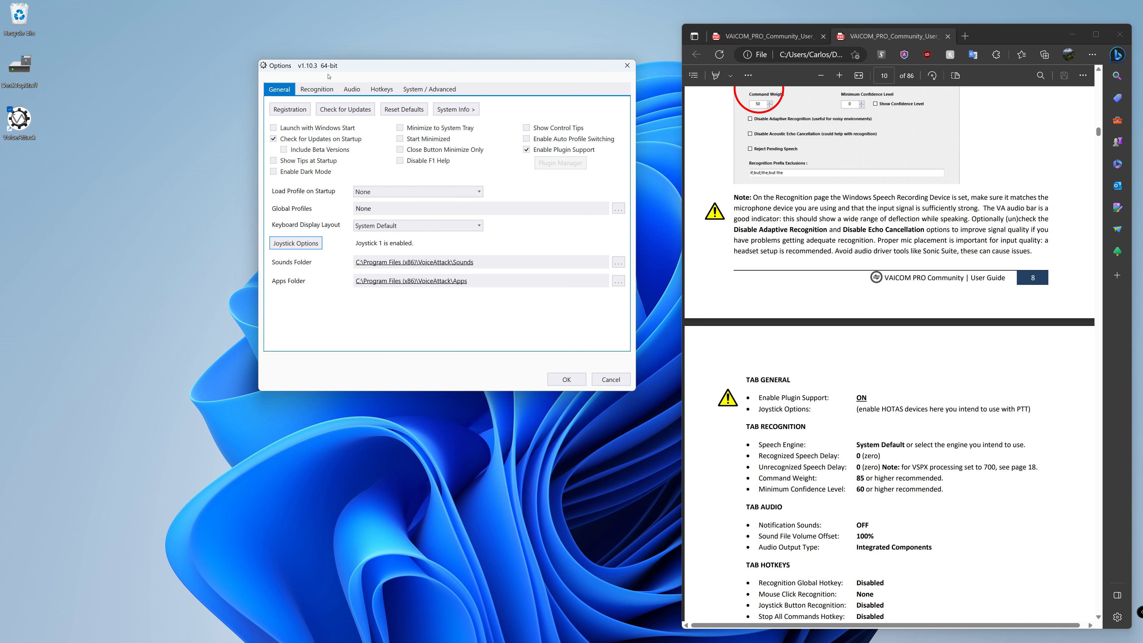
Step: In the Recognition options, set Command Weight to 85 and Min Unrecognized Confidence Level to 60, and turn off Disable Acoustic Echo Cancellation
click(317, 88)
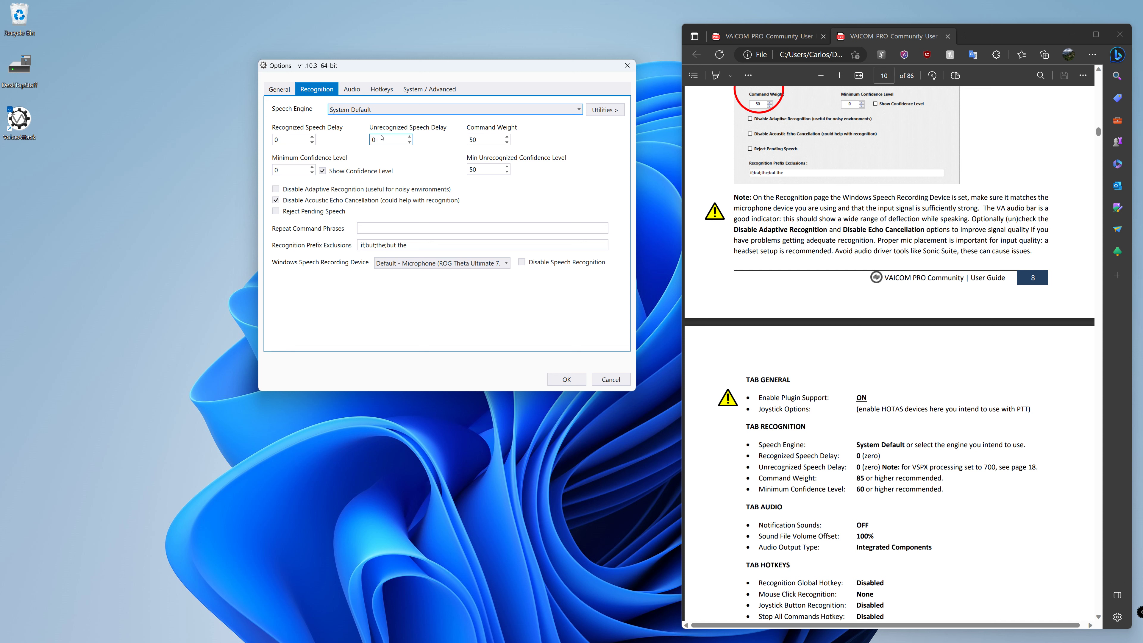
click(507, 137)
click(507, 137)
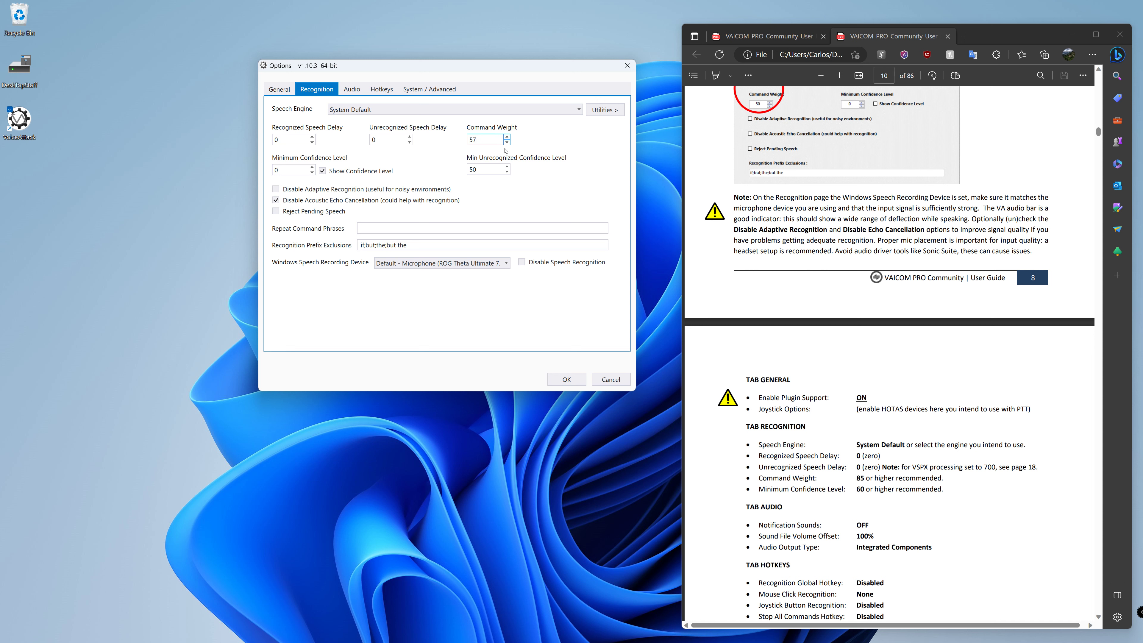
key(BackSpace)
key(BackSpace)
text(85)
key(Tab)
text(60)
drag(734, 229, 938, 230)
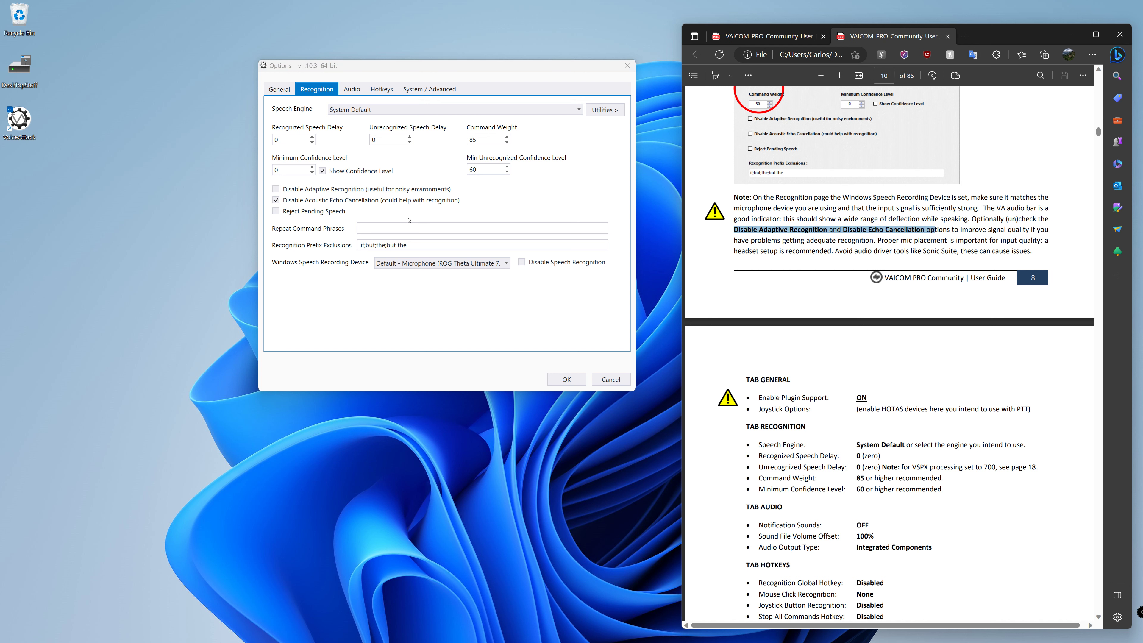
click(276, 200)
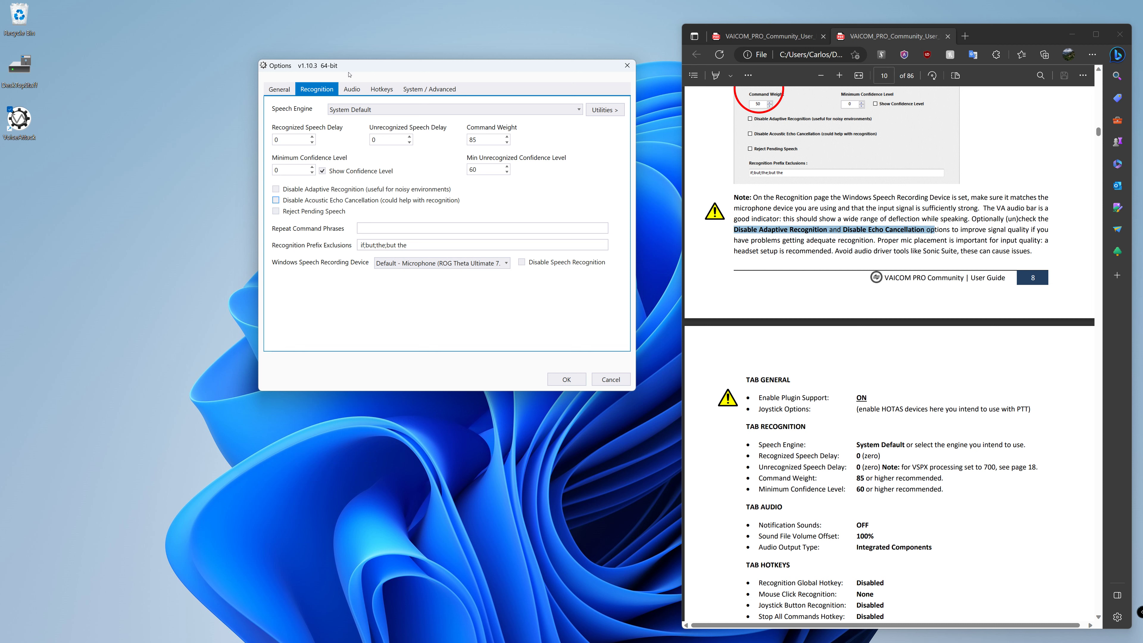
Step: Following the manual's audio settings, turn off Notification Sounds and select Integrated Components as the Audio Output Type
scroll(848, 451, down, 3)
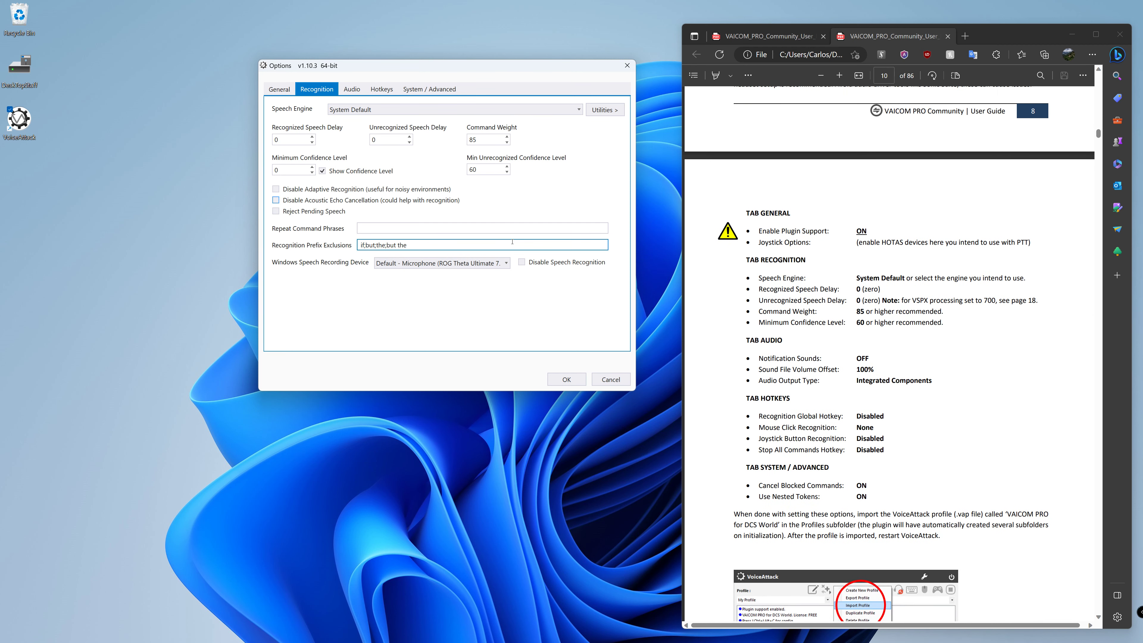
click(356, 89)
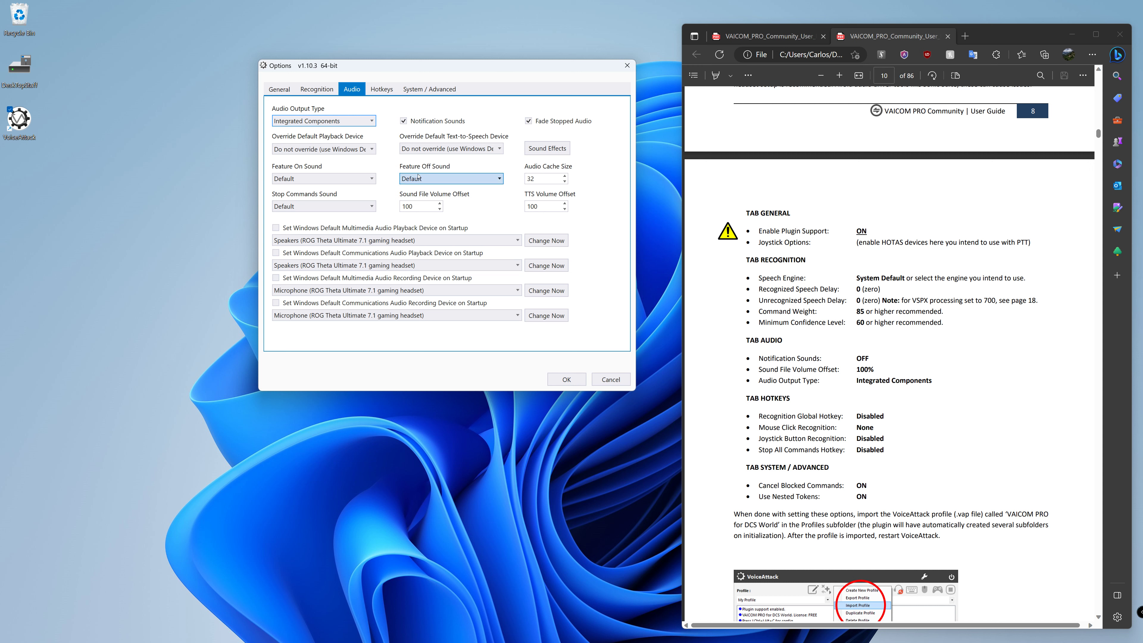
click(403, 120)
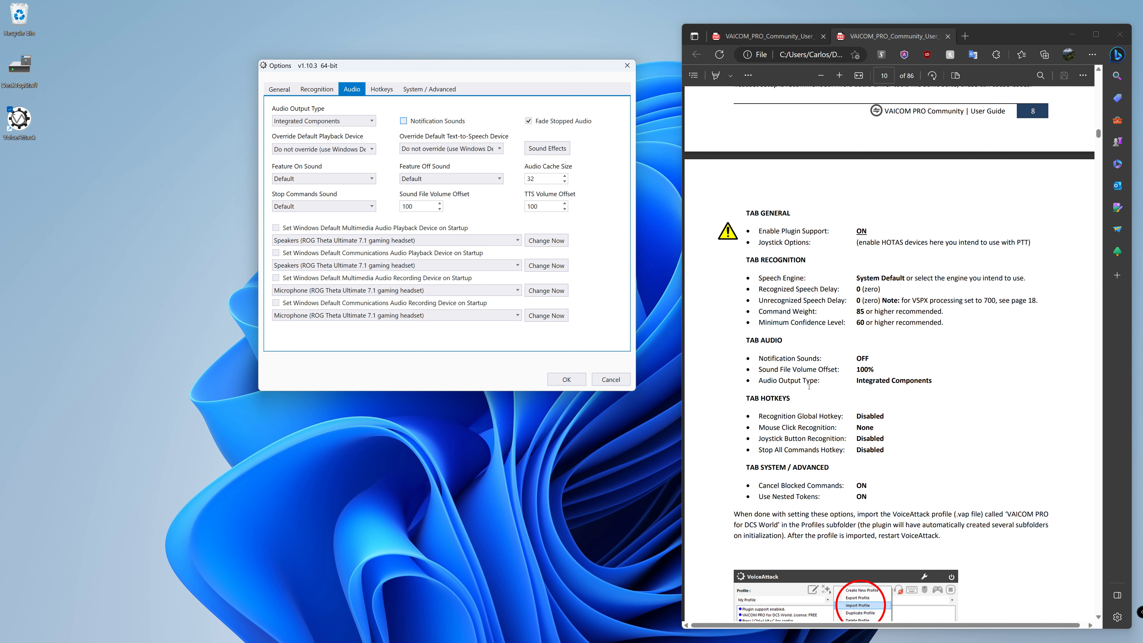
click(322, 122)
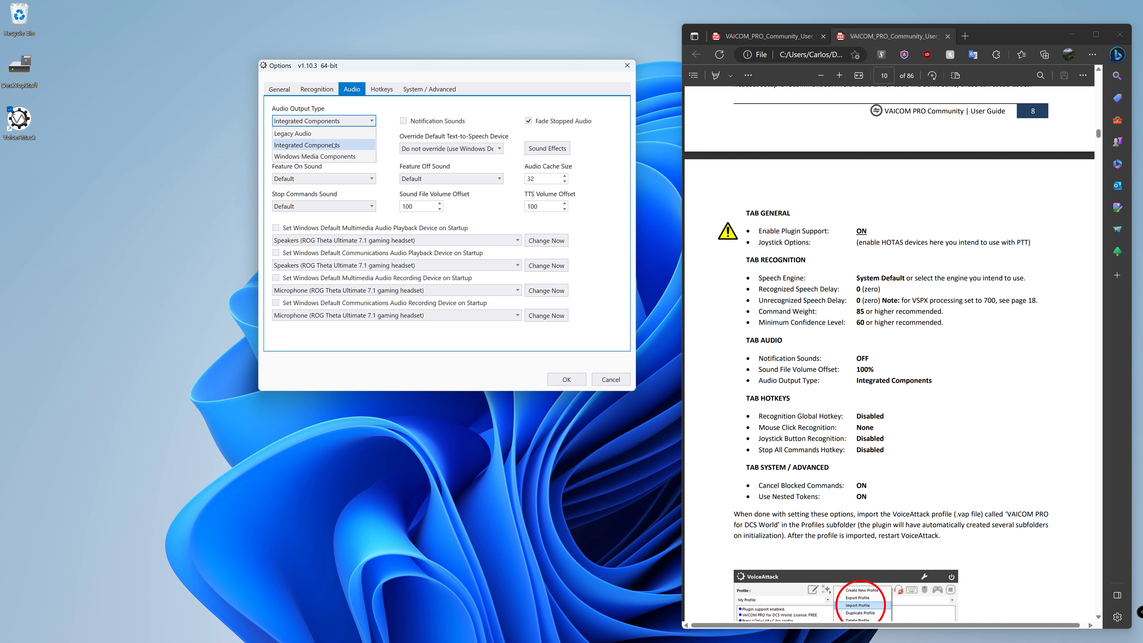
click(322, 145)
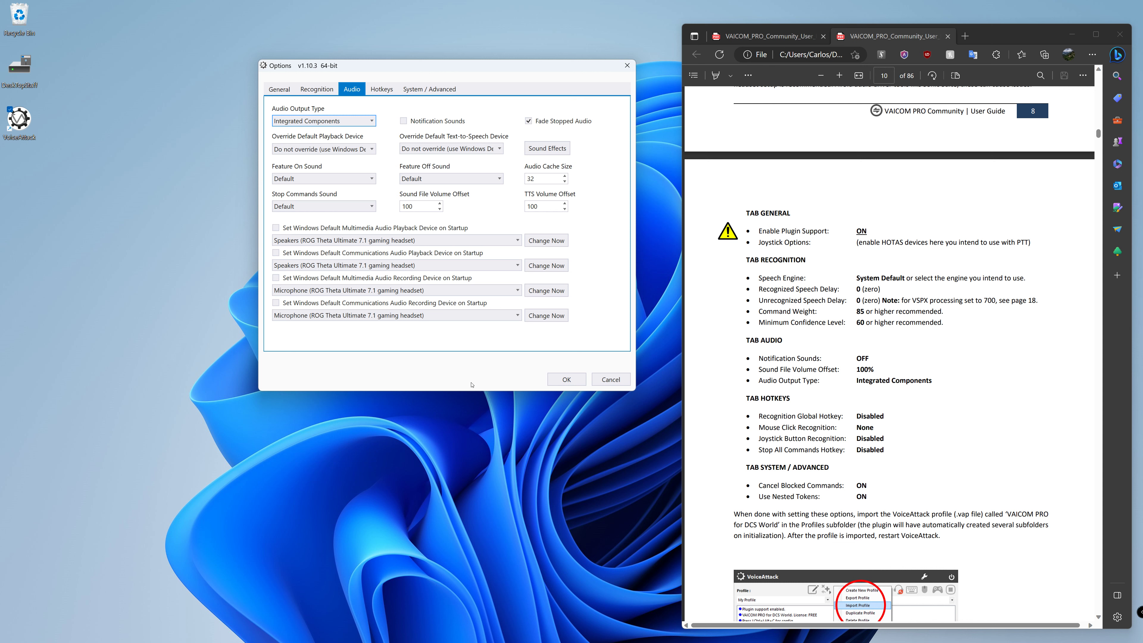
Step: Try Silence as the Stop Commands Sound in the Audio options and set it back to Default
click(364, 207)
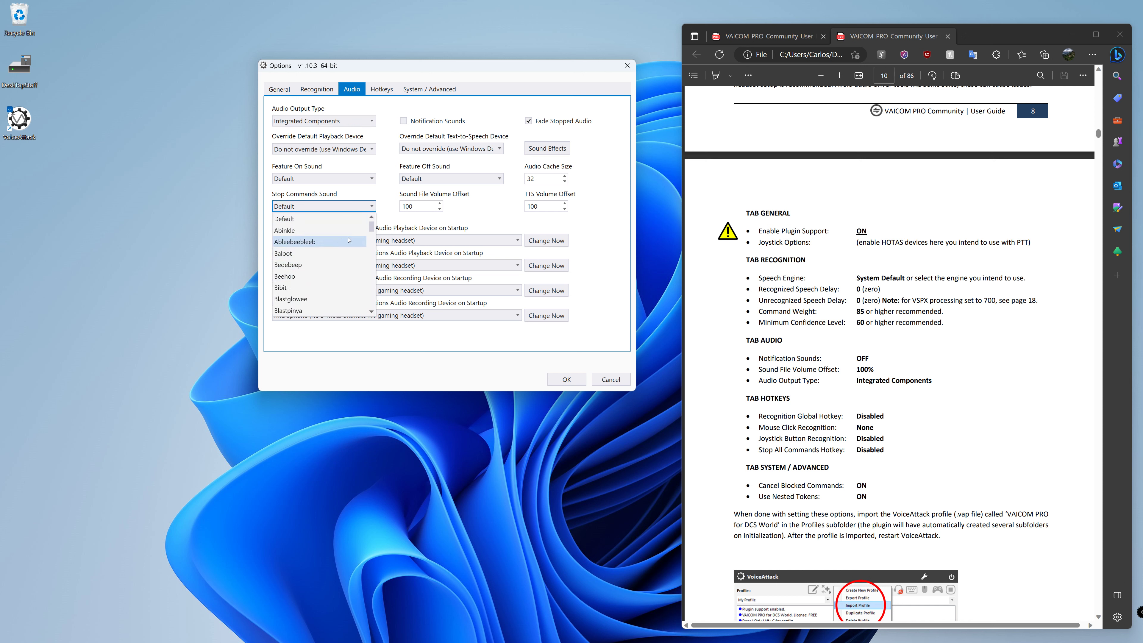
drag(371, 227, 368, 281)
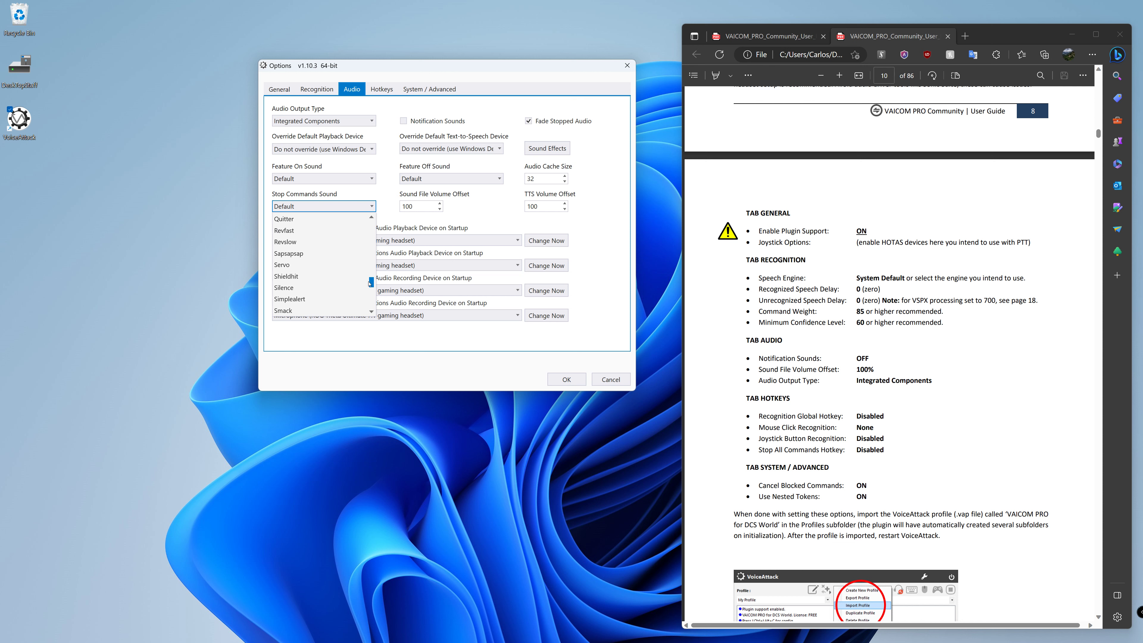
click(334, 288)
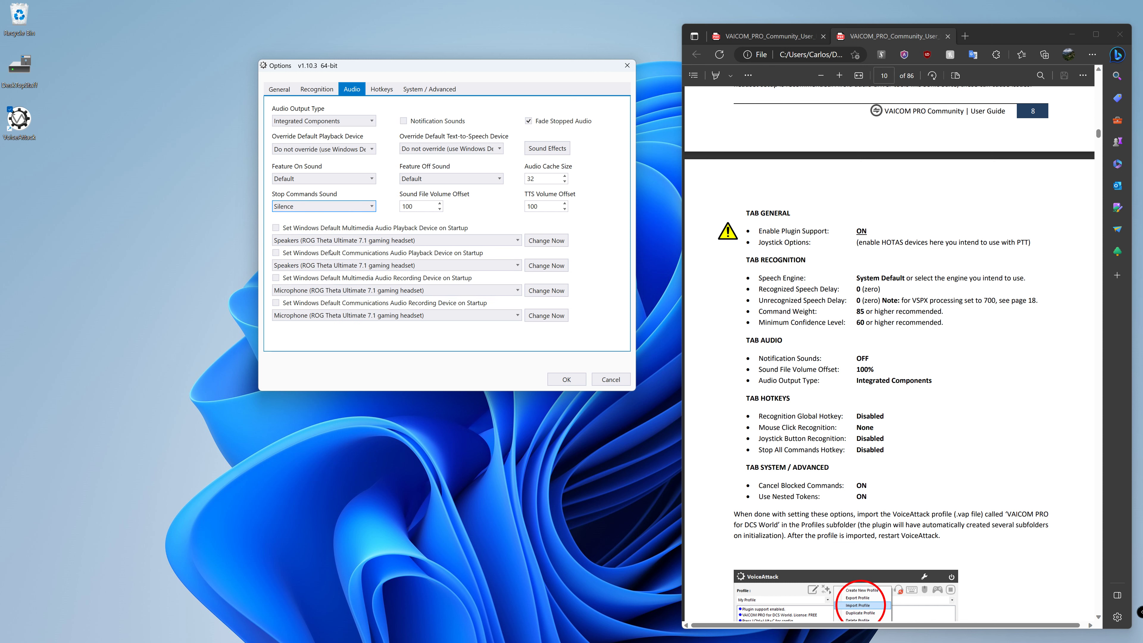
click(323, 178)
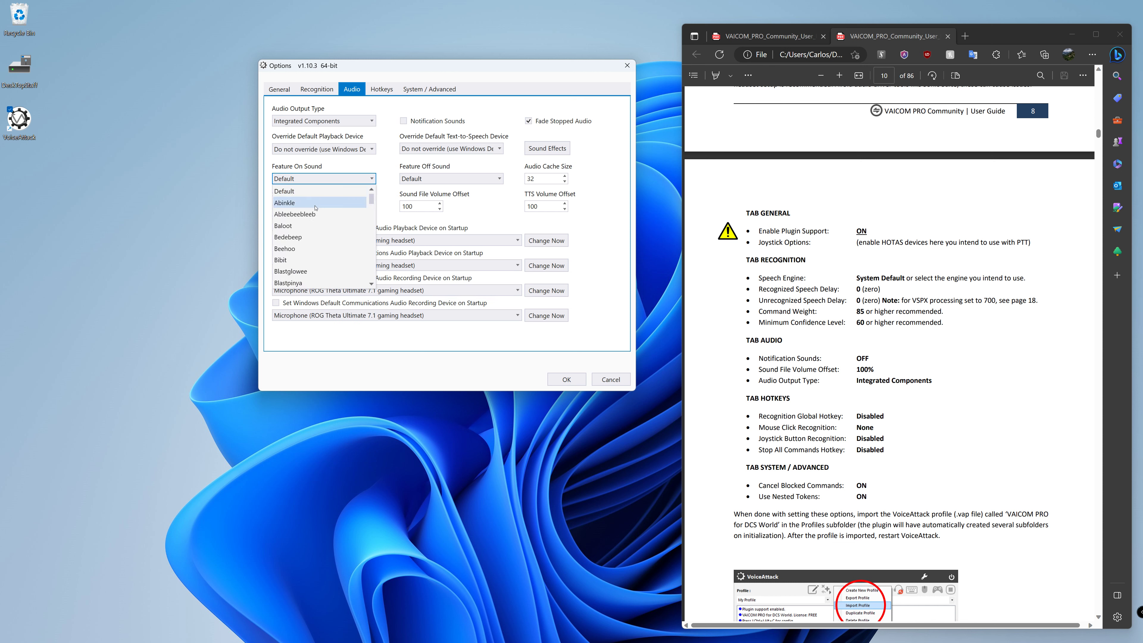
click(472, 200)
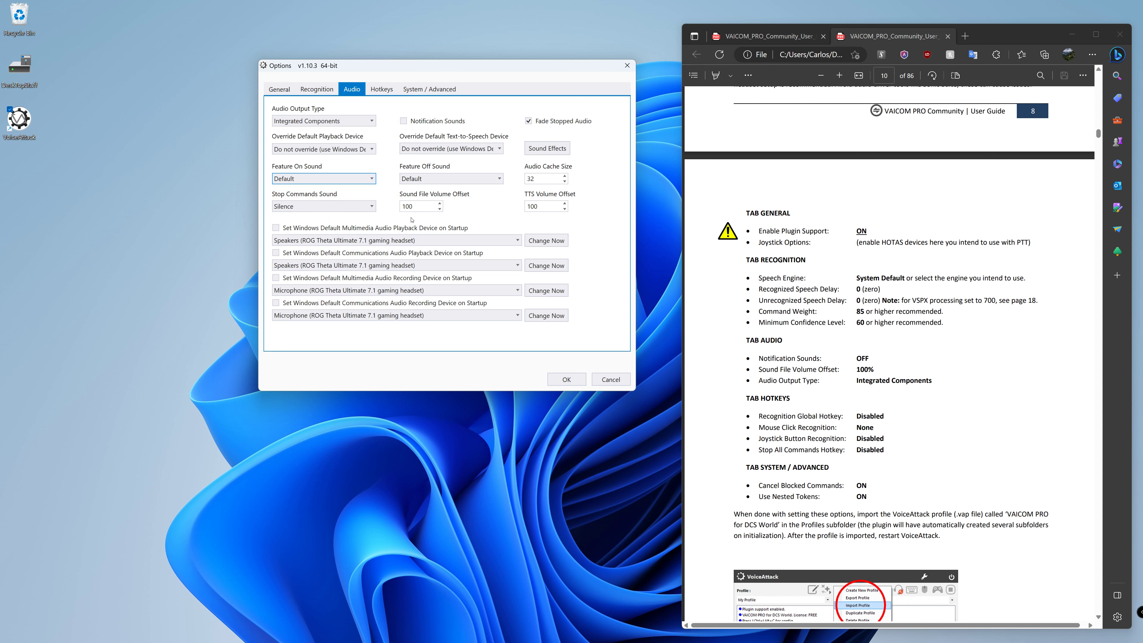
click(333, 206)
scroll(331, 240, up, 10)
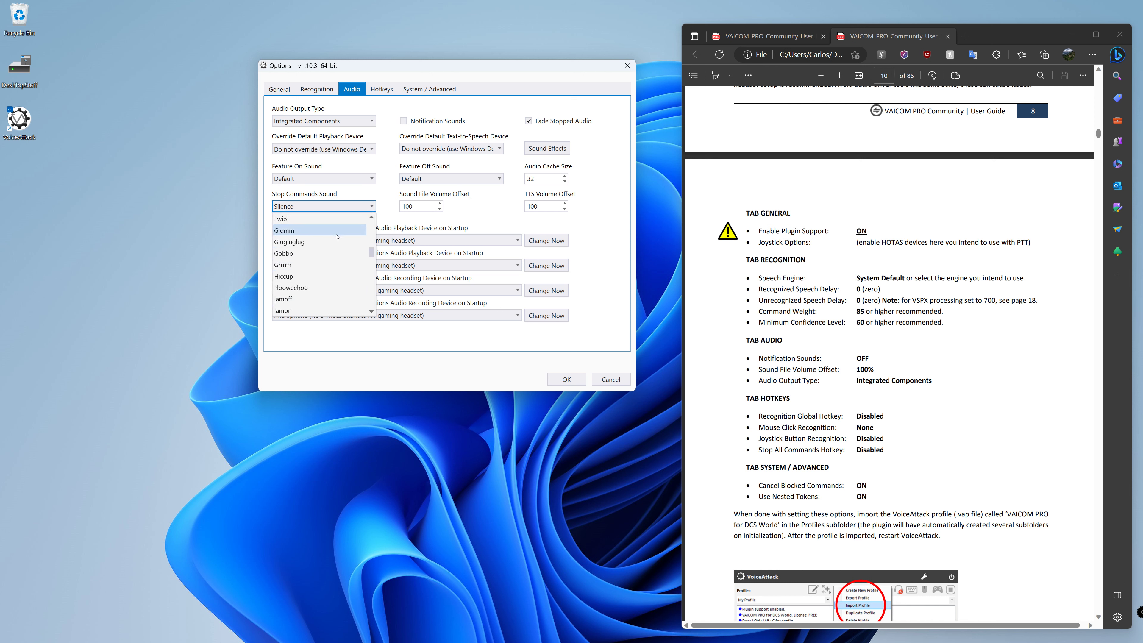
click(328, 219)
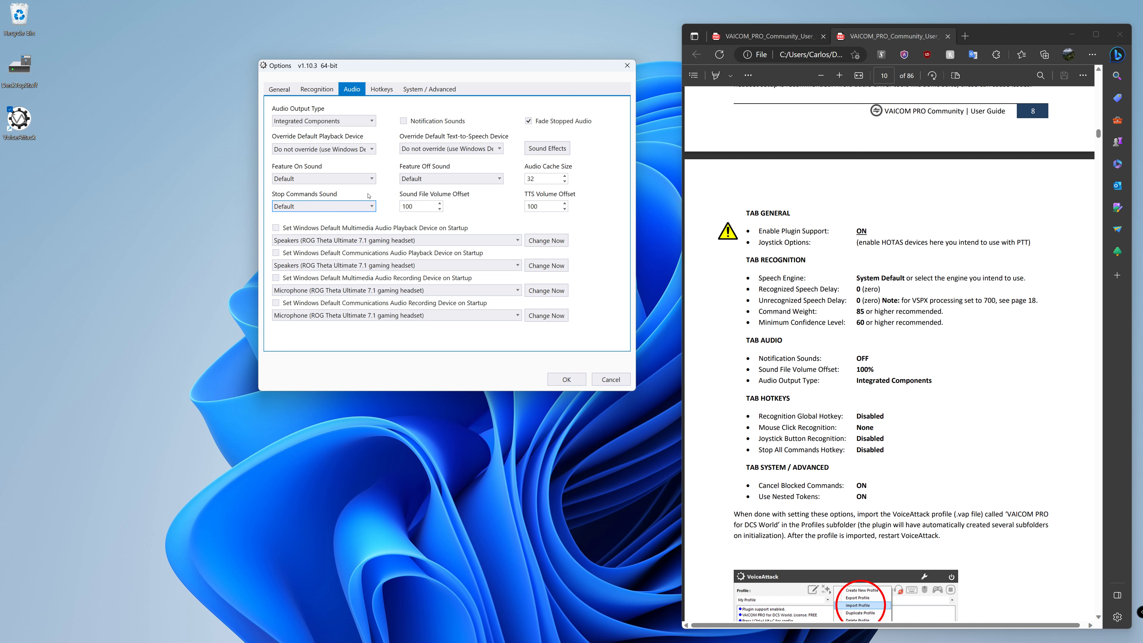
click(347, 206)
click(331, 235)
click(333, 207)
click(330, 220)
Step: In the Hotkeys options, try enabling the Recognition Global Hotkey with Toggle Stop and disable it again
click(382, 89)
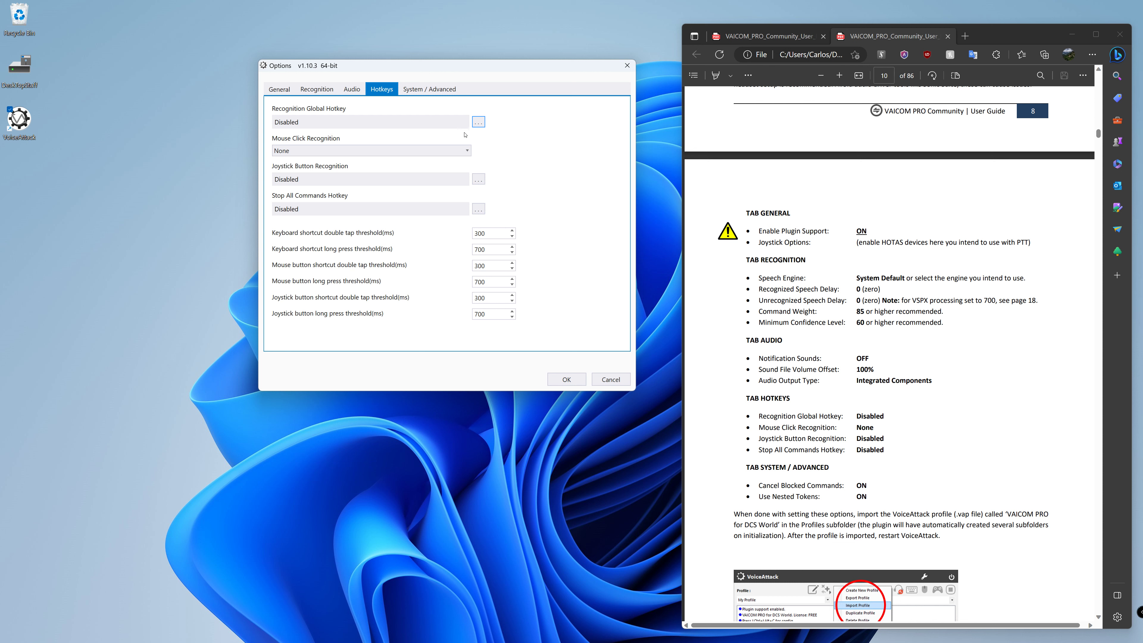
click(478, 122)
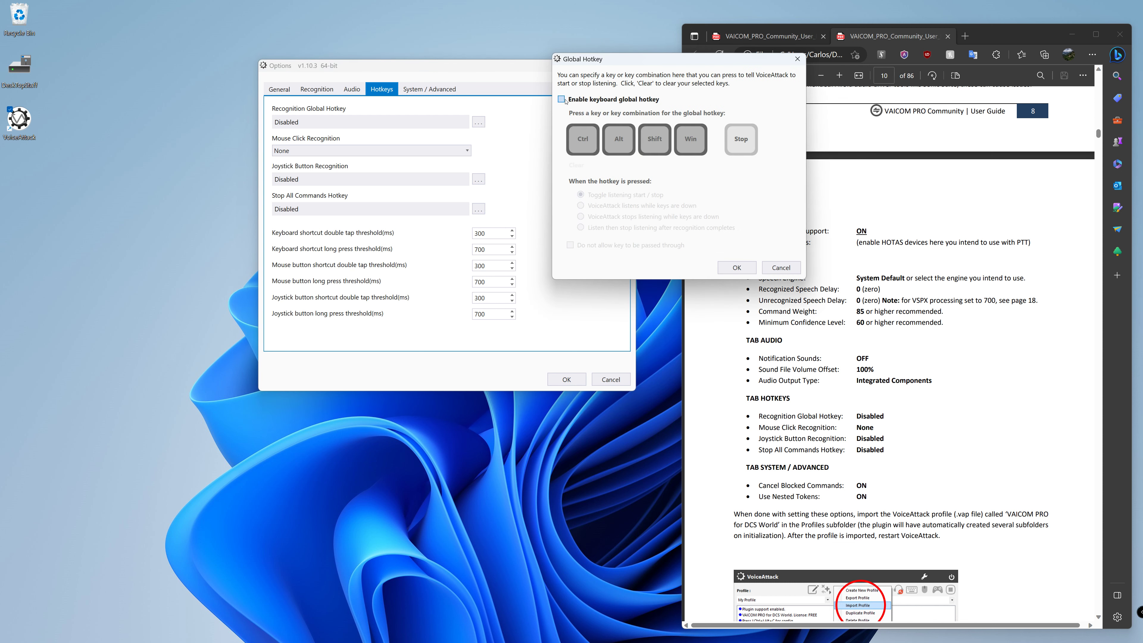
click(561, 99)
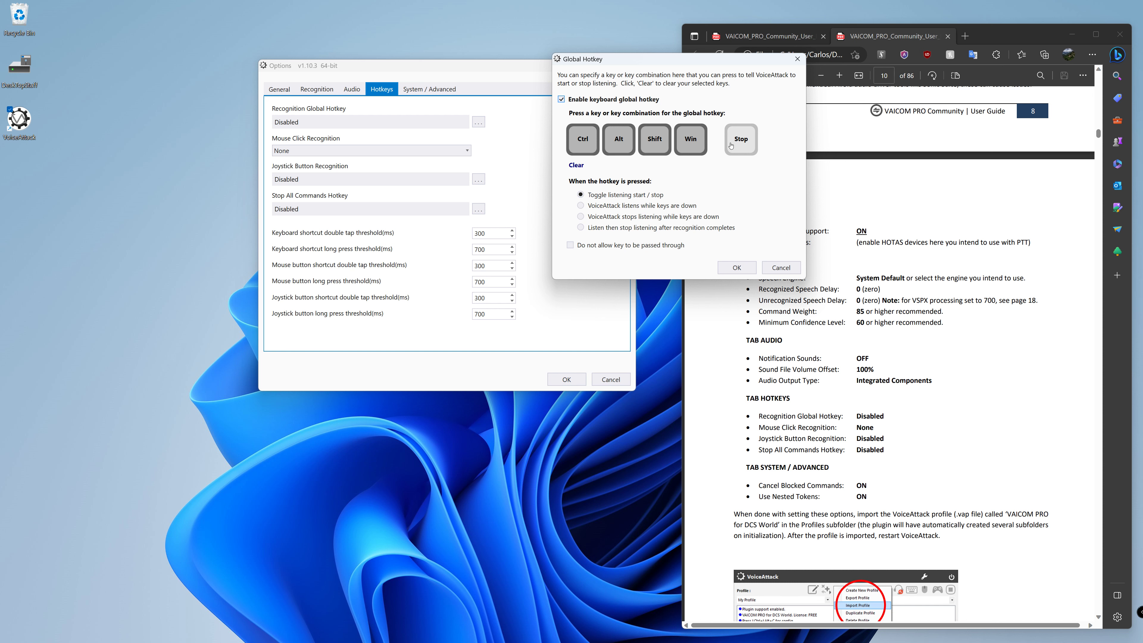
click(737, 267)
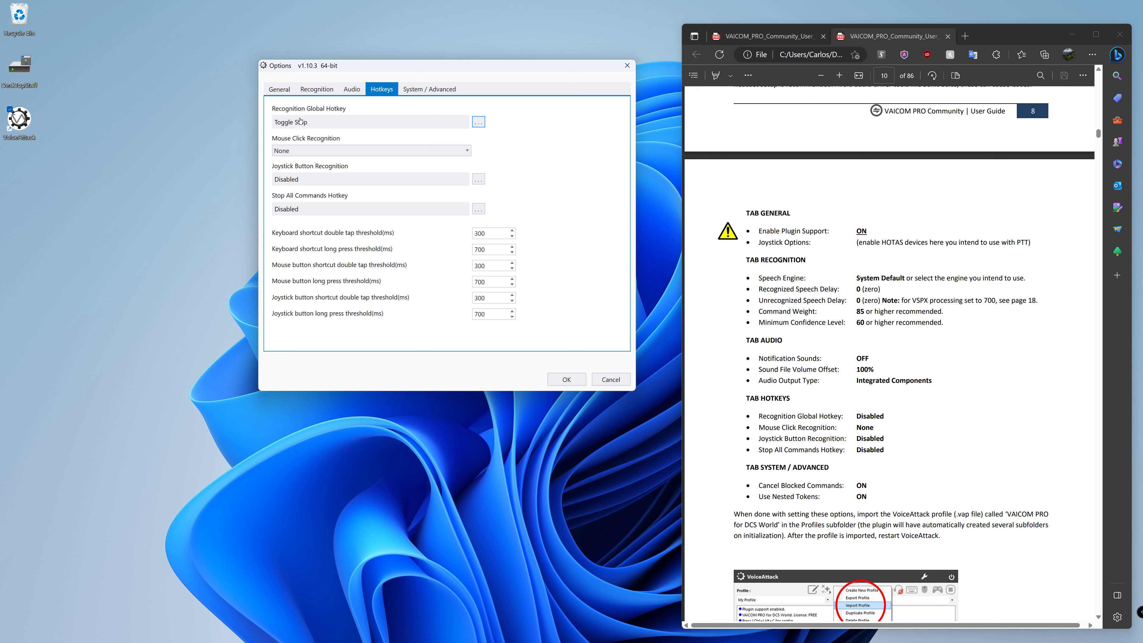
click(479, 121)
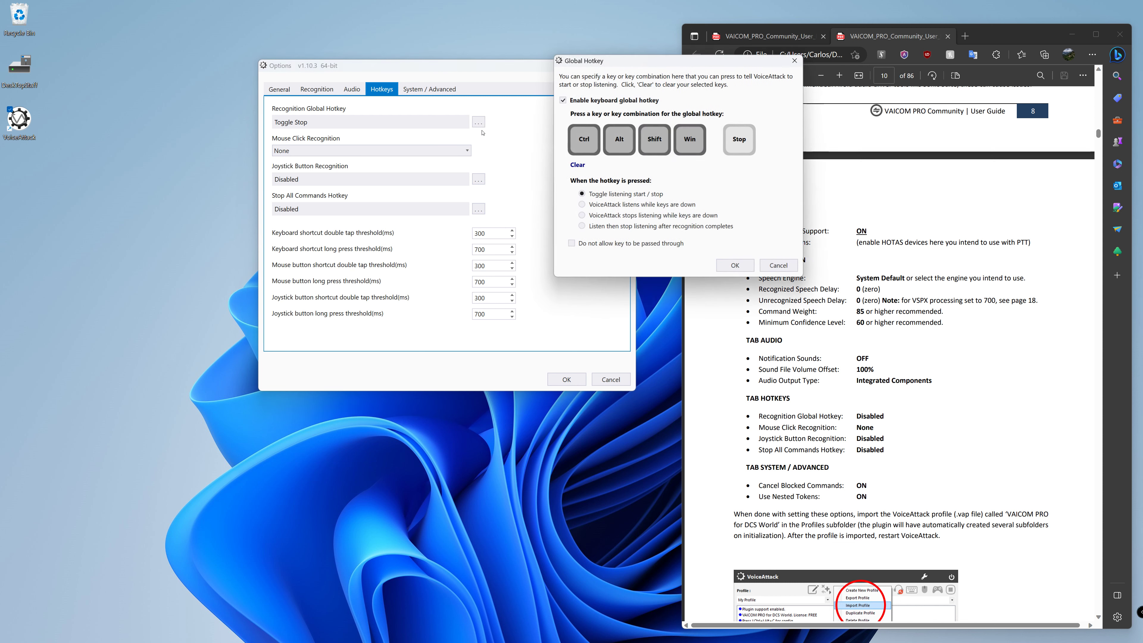
click(561, 99)
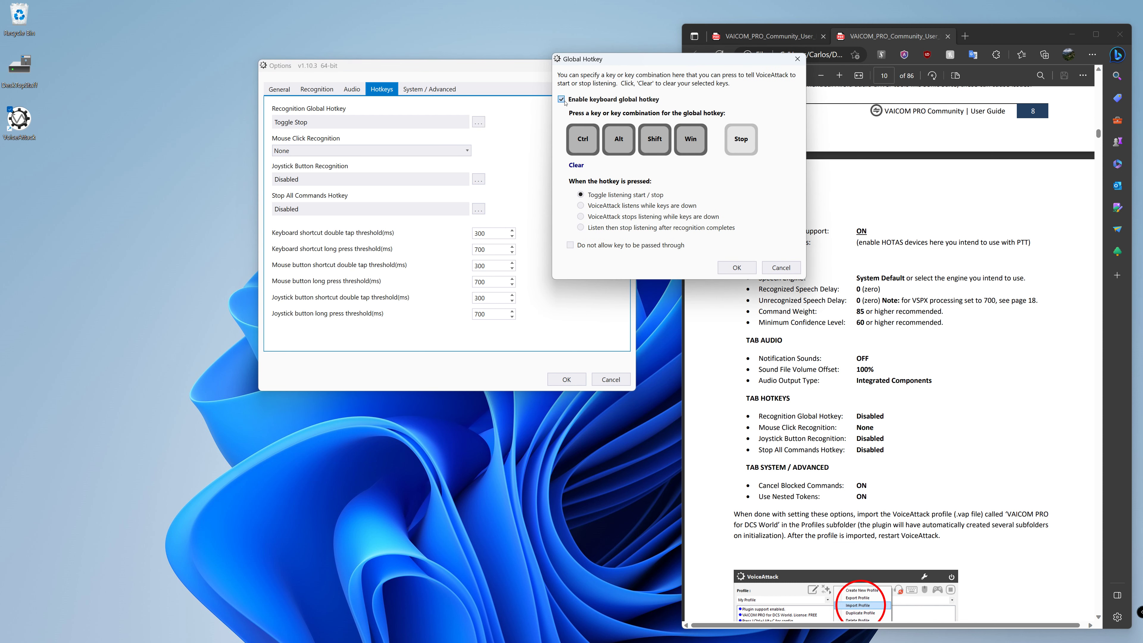
click(737, 267)
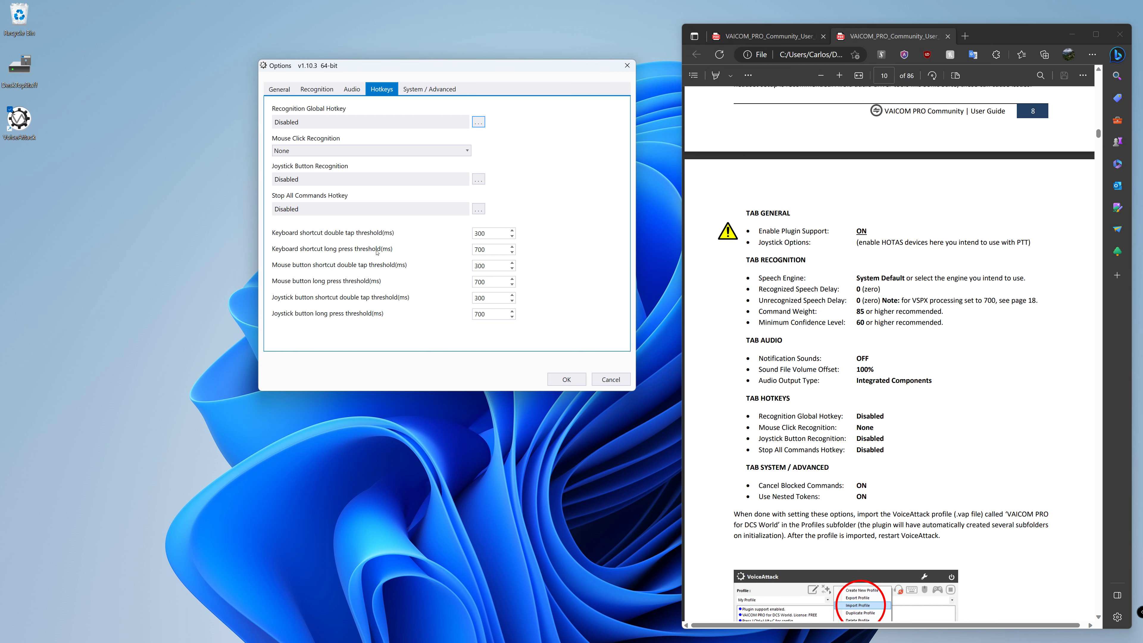
Step: Try the Joystick Button Recognition setting with global buttons enabled and VoiceAttack listening while buttons are down, leaving it disabled
click(479, 179)
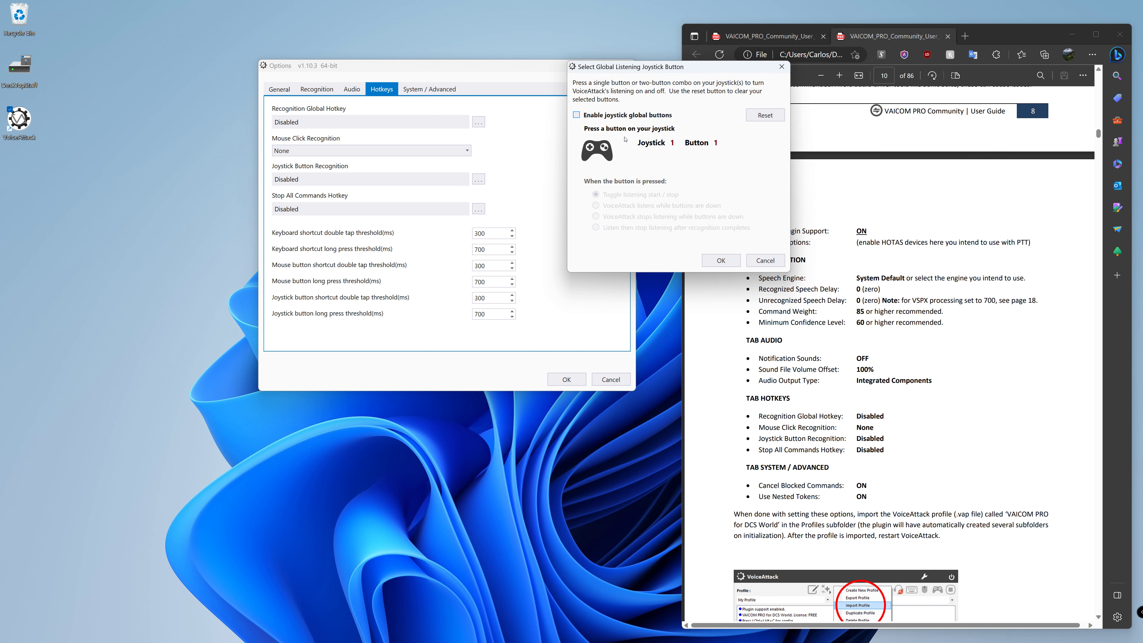
click(581, 118)
click(576, 115)
click(720, 260)
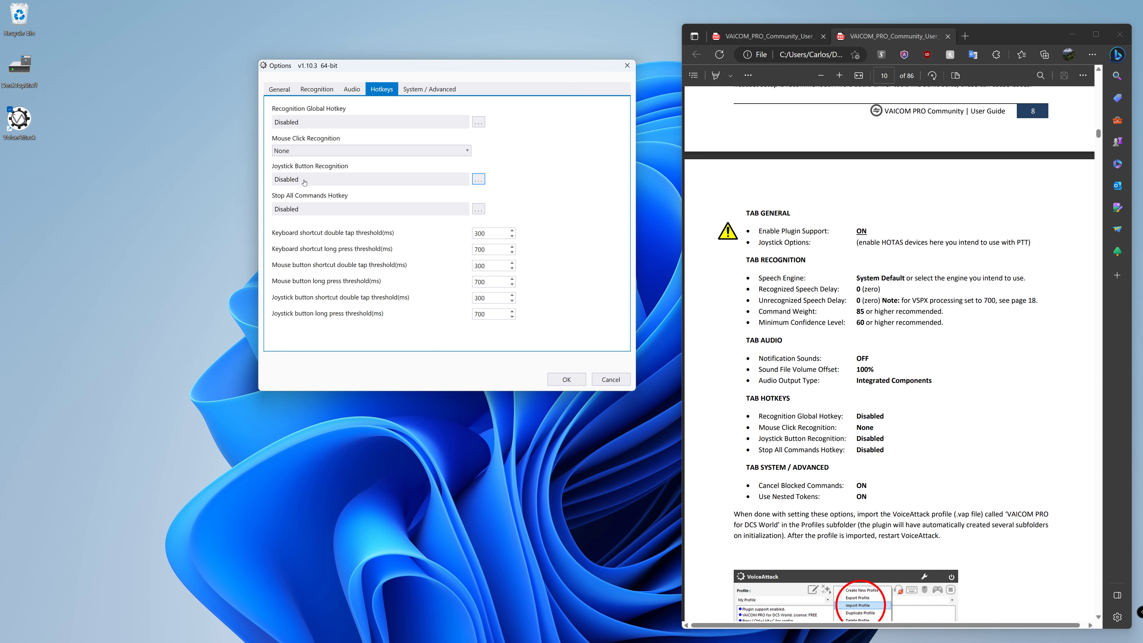
click(478, 180)
click(577, 115)
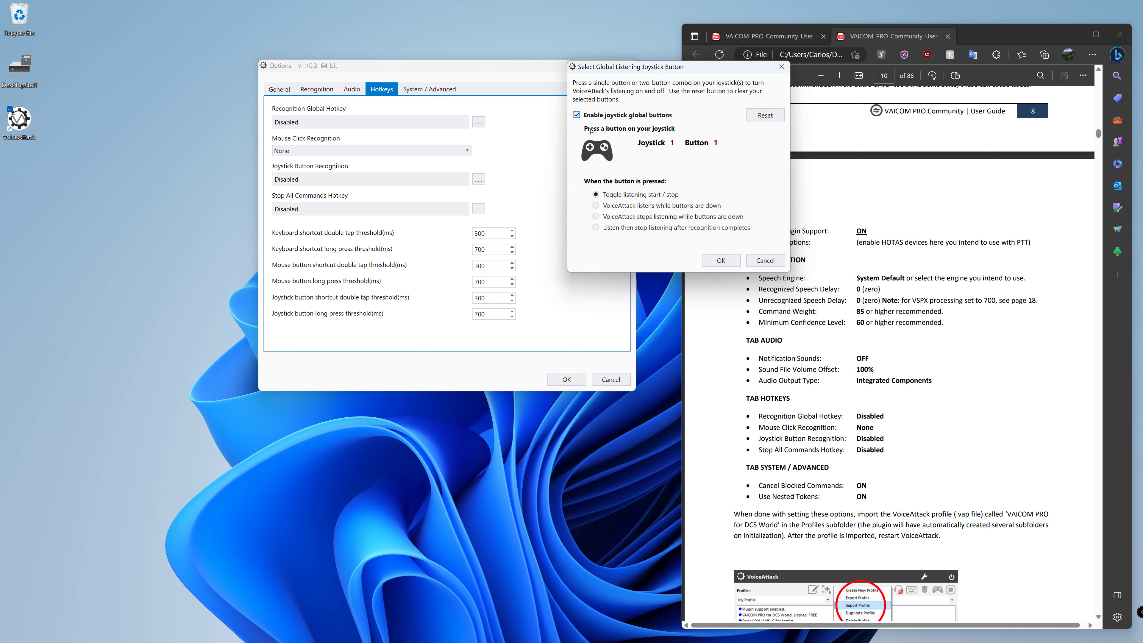
click(596, 206)
click(723, 261)
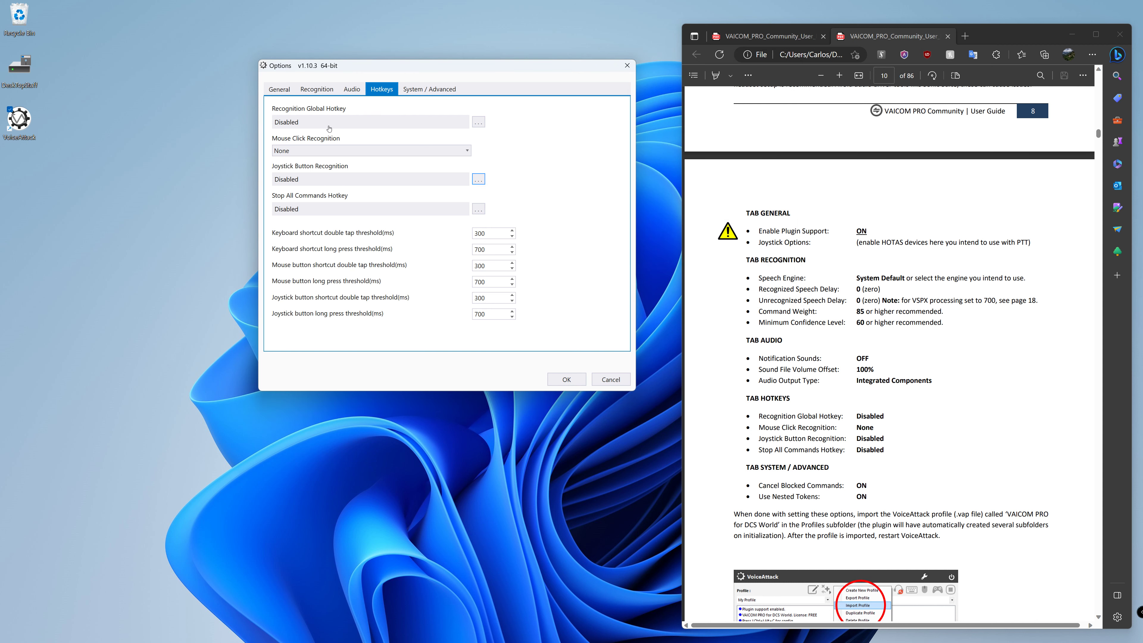
Step: Enable the keyboard global hotkey once more and switch it back to Disabled, as the manual specifies
click(478, 123)
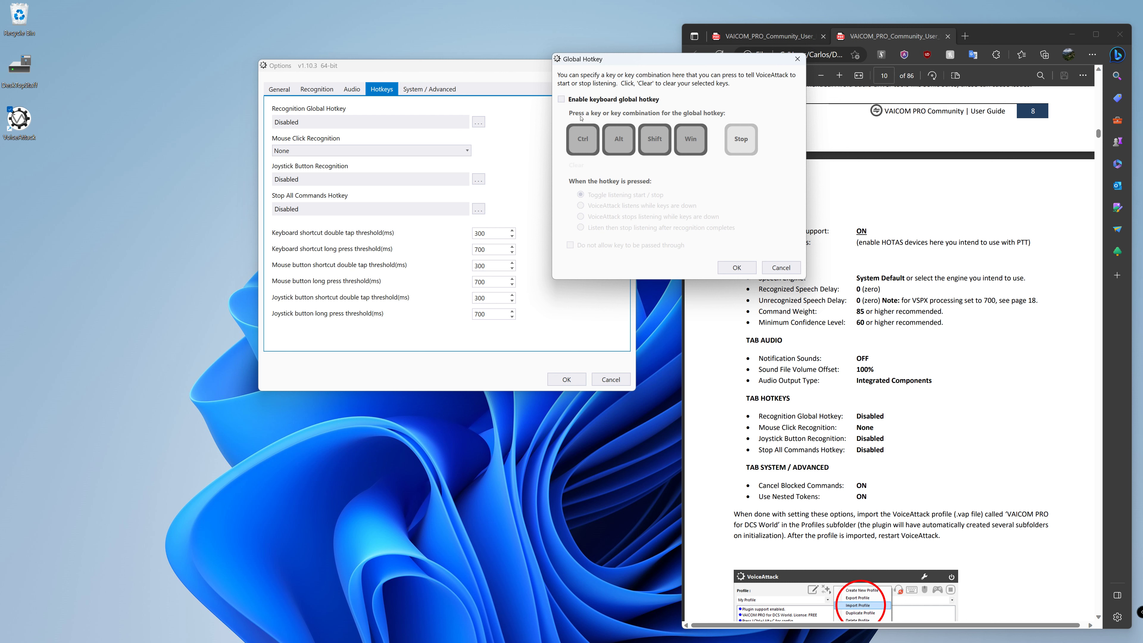
click(561, 99)
click(743, 272)
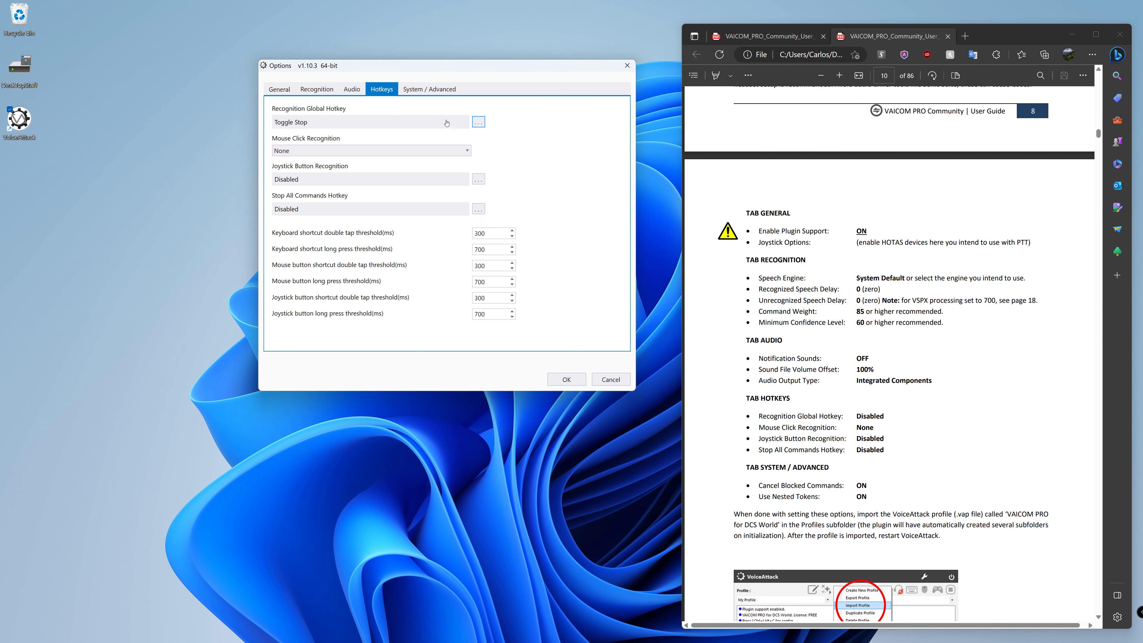
click(479, 122)
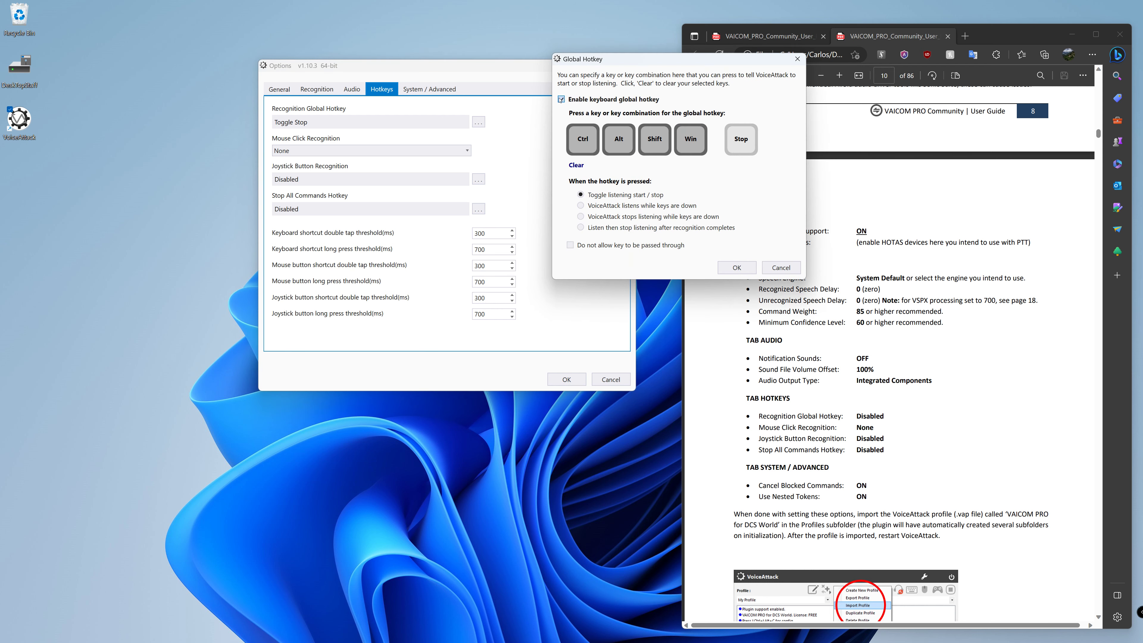
click(561, 99)
click(720, 266)
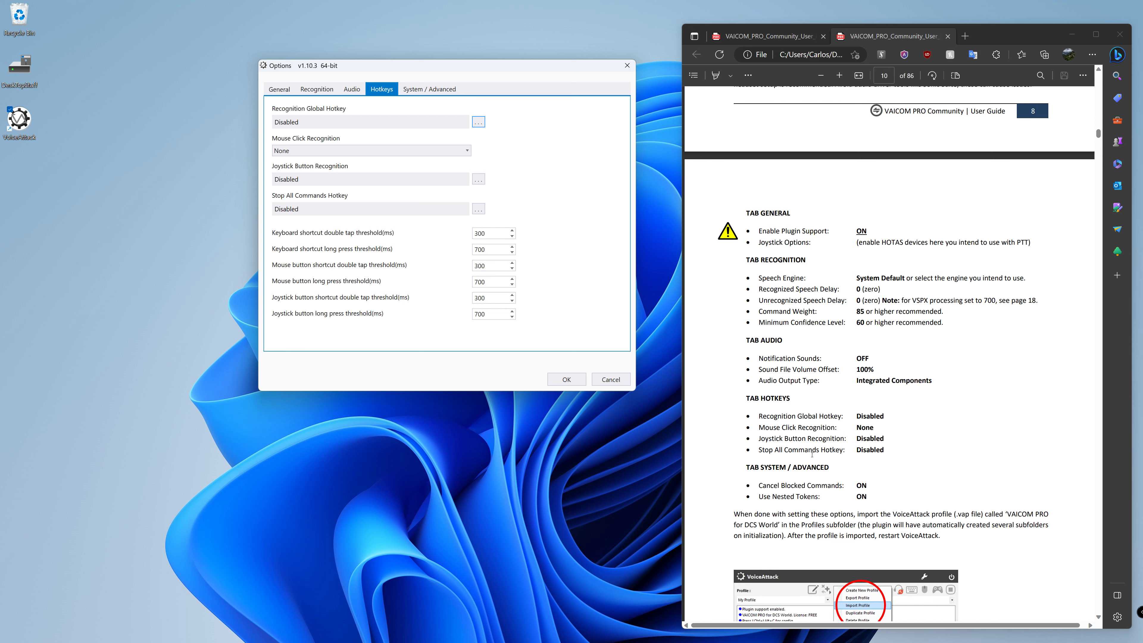
Step: Compare the System / Advanced options with the manual's Cancel Blocked Commands and Use Nested Tokens settings
click(429, 89)
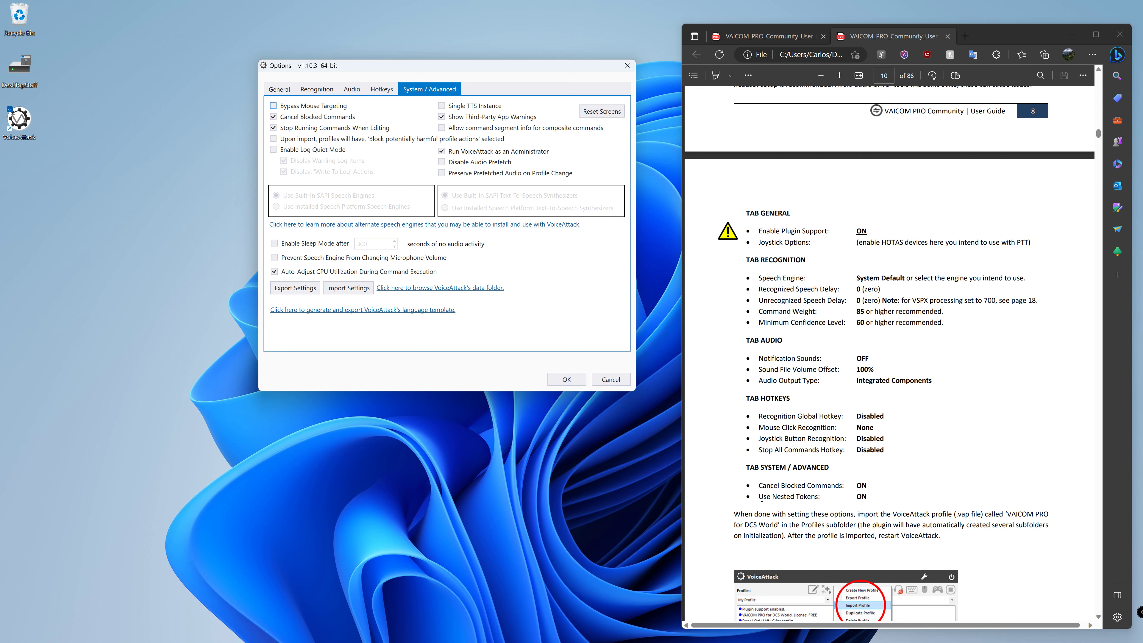
drag(868, 496, 759, 497)
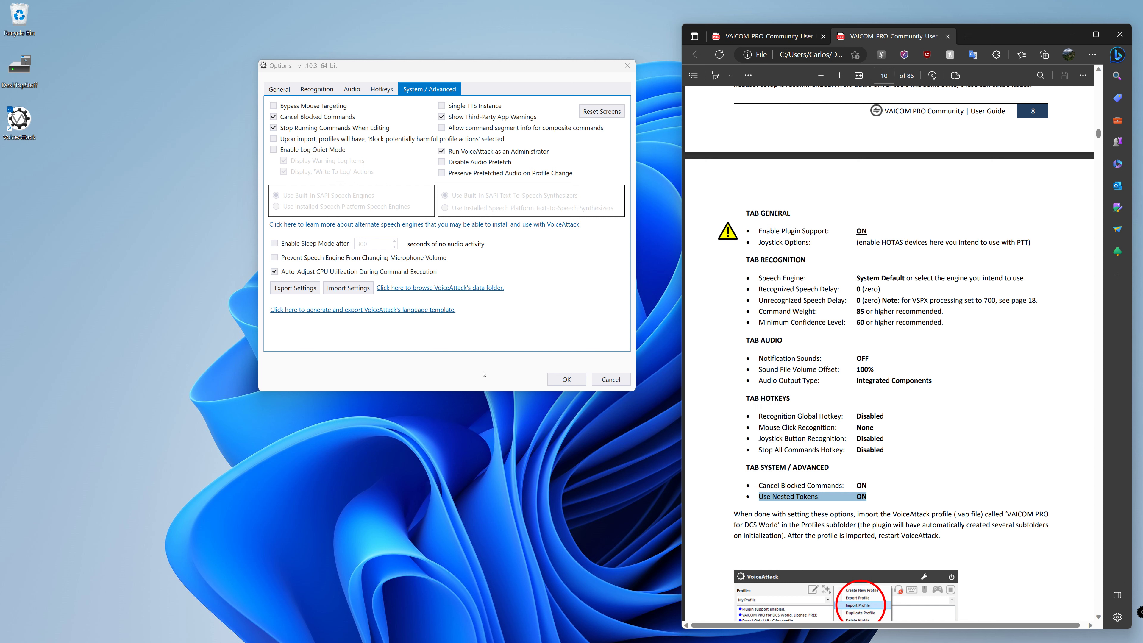
click(543, 274)
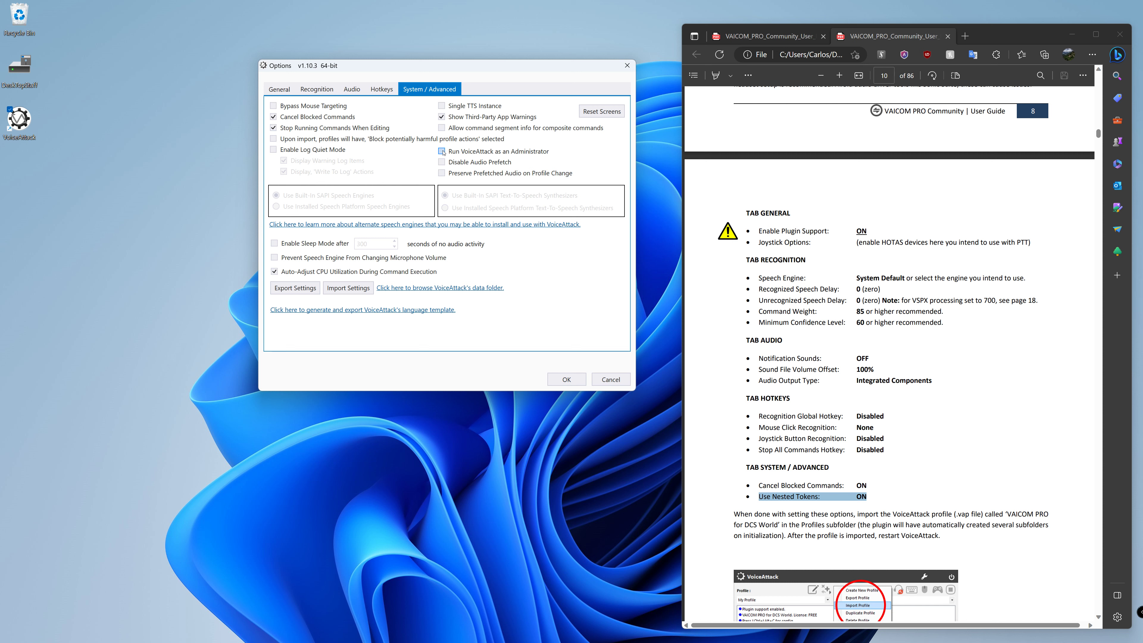
Step: Toggle Run VoiceAttack as an Administrator and leave it enabled
click(442, 152)
click(446, 152)
click(446, 152)
Step: Set the VoiceAttack desktop shortcut's compatibility settings to run the program as an administrator and apply the change
right_click(14, 118)
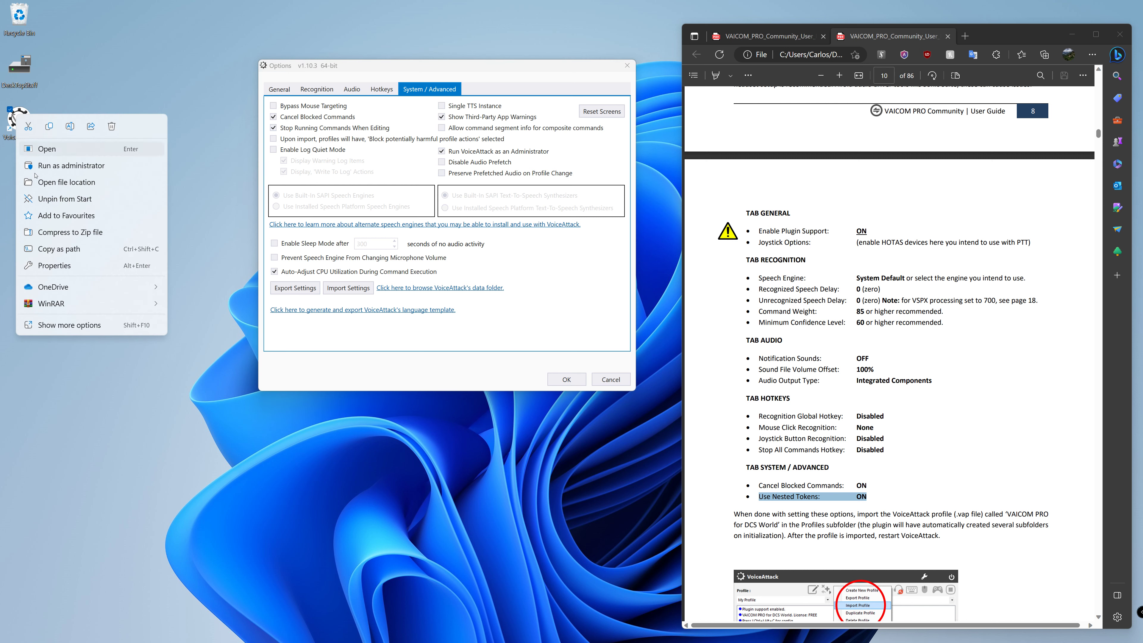
click(63, 326)
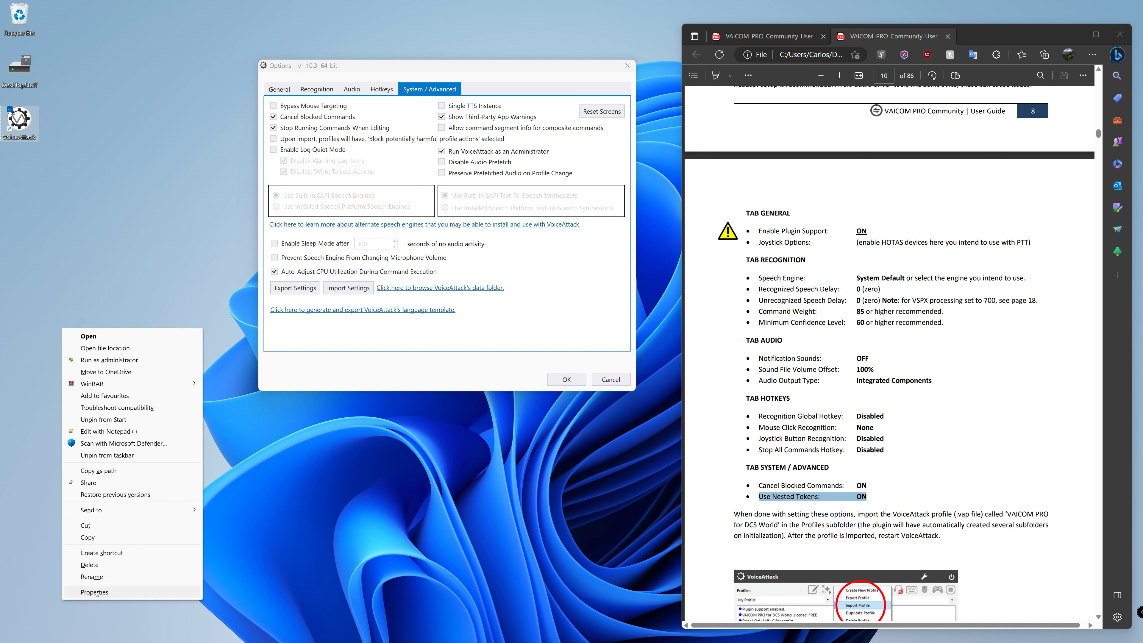
click(94, 593)
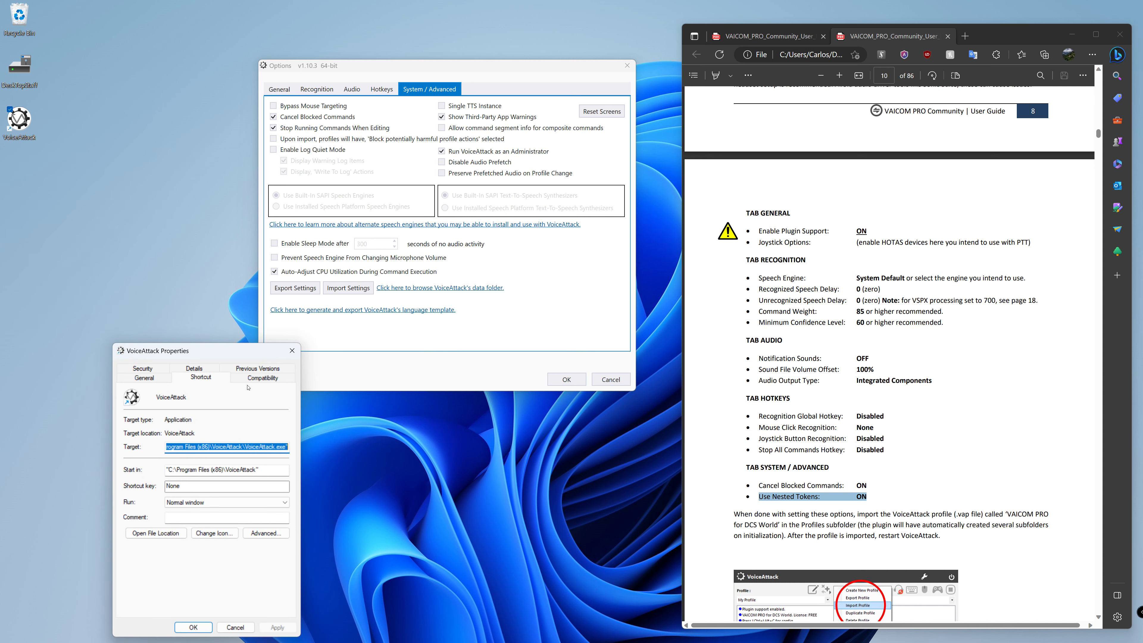
click(256, 382)
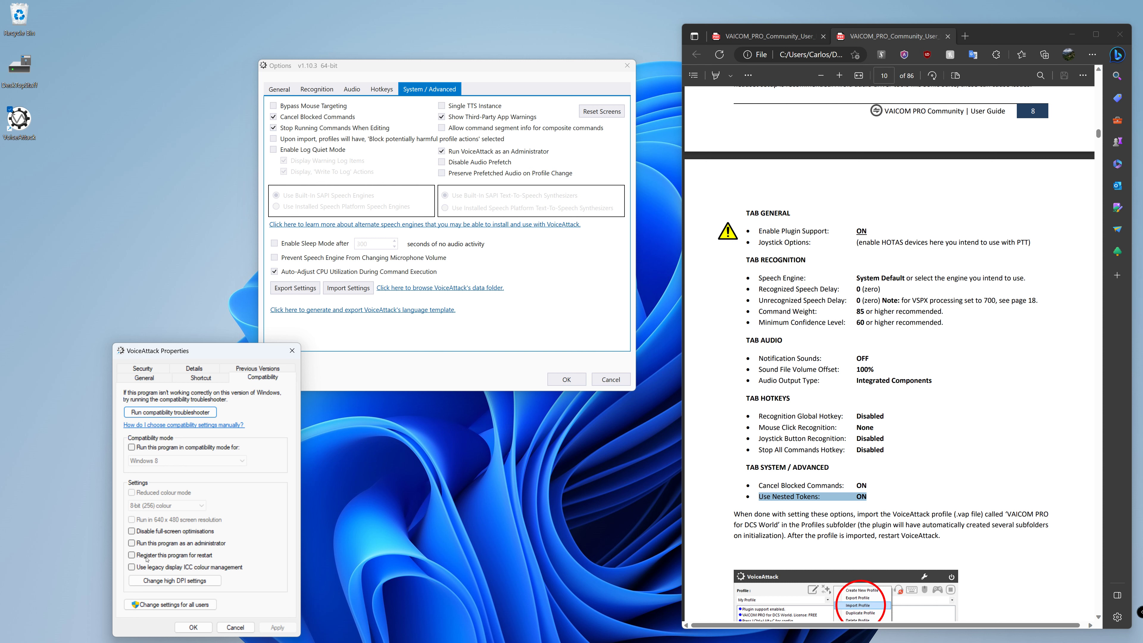
click(132, 543)
click(278, 628)
click(193, 627)
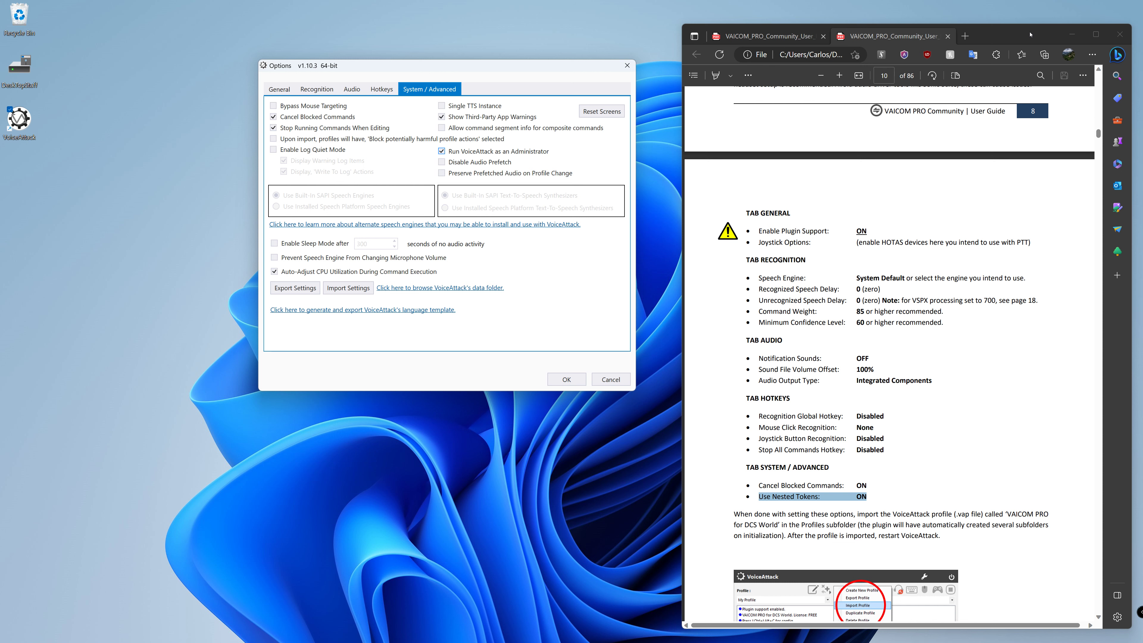
Step: Check the compatibility settings in the properties of the VoiceAttack shortcut pinned to the taskbar
drag(1030, 34, 1021, 16)
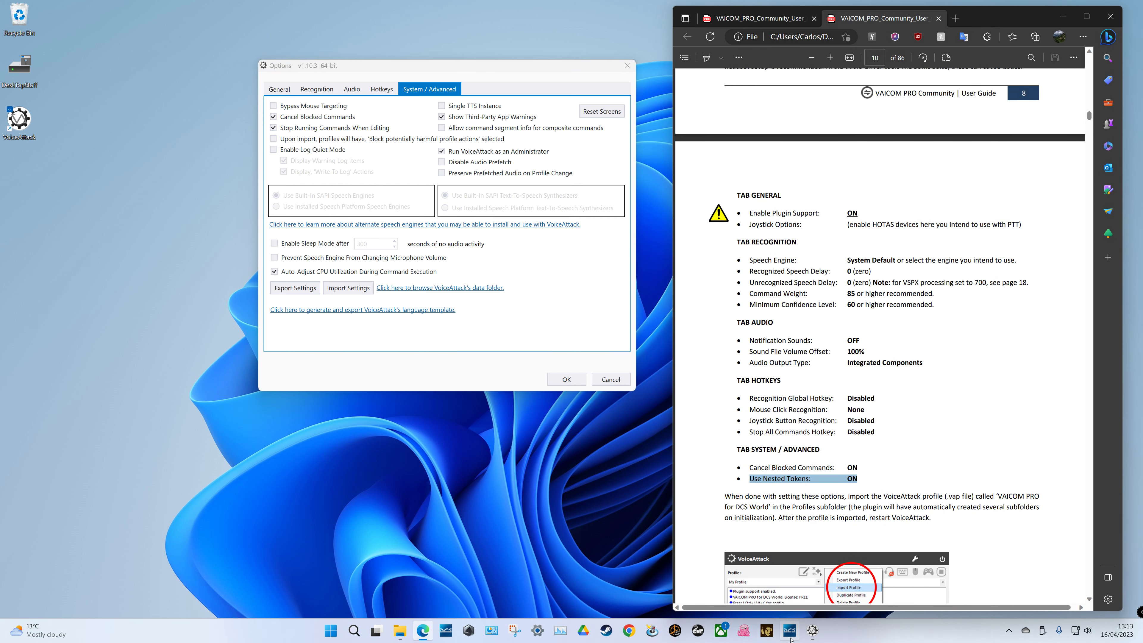
right_click(812, 630)
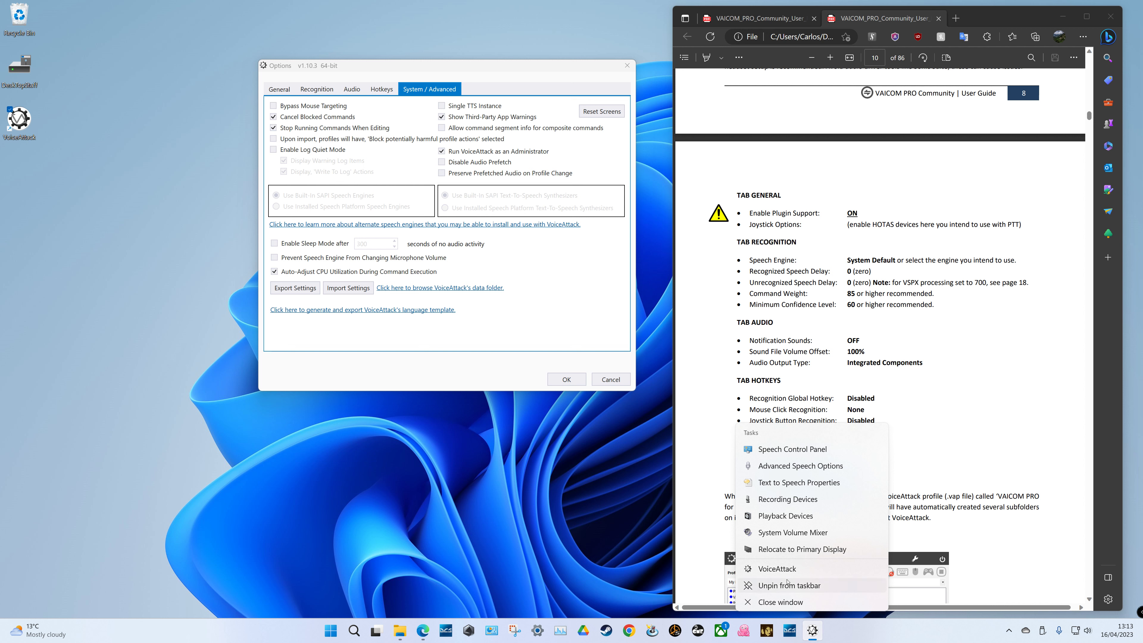
right_click(775, 570)
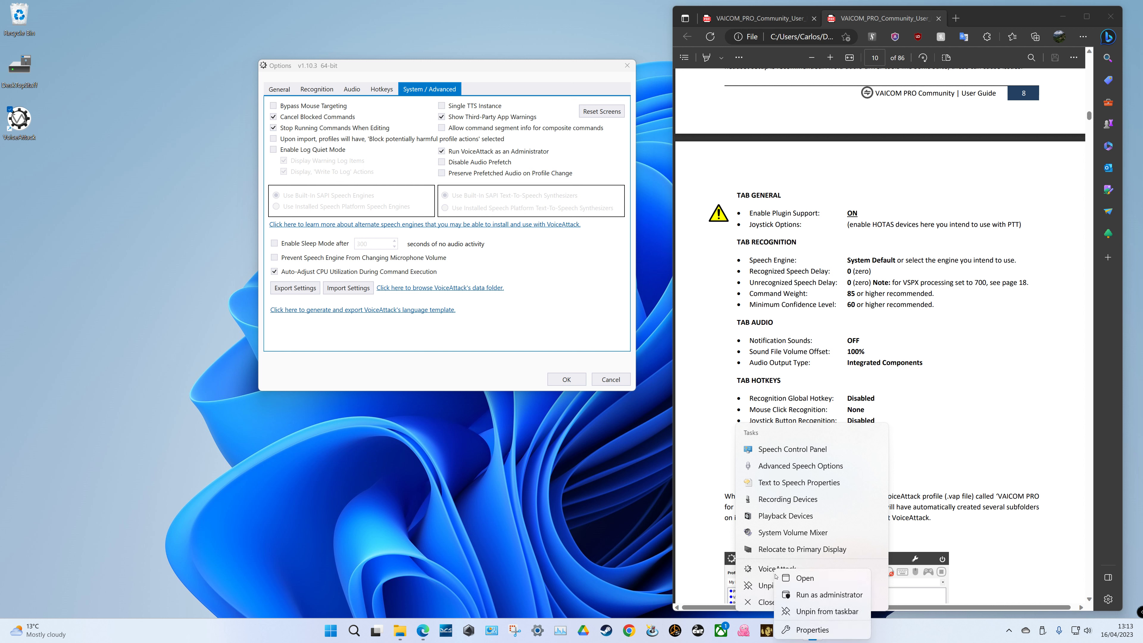
click(812, 629)
click(1099, 380)
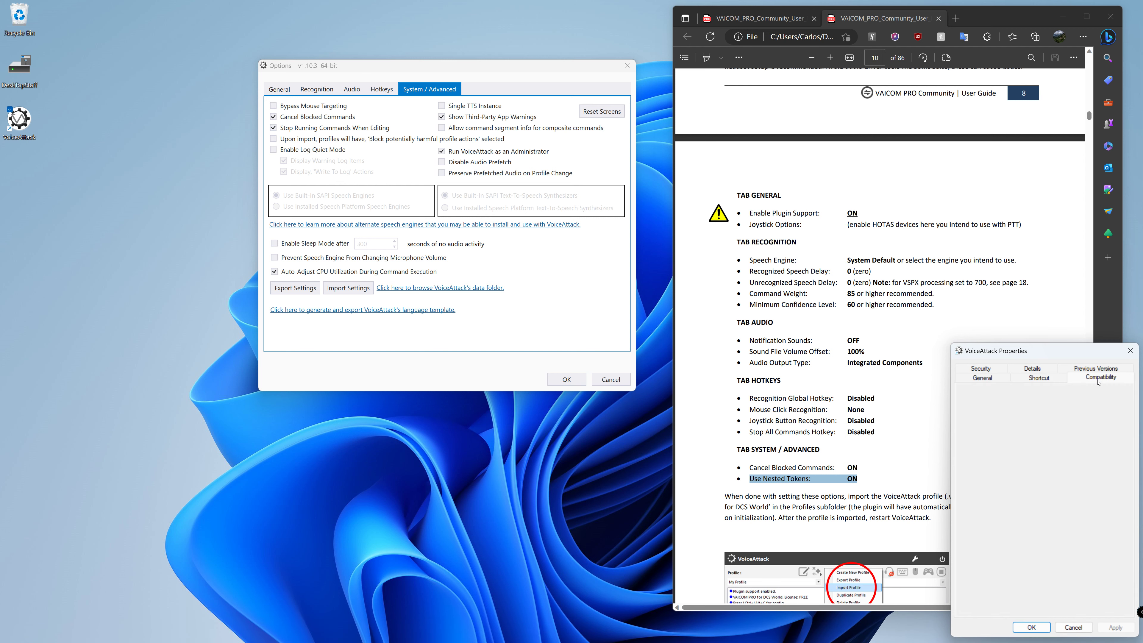
click(1032, 627)
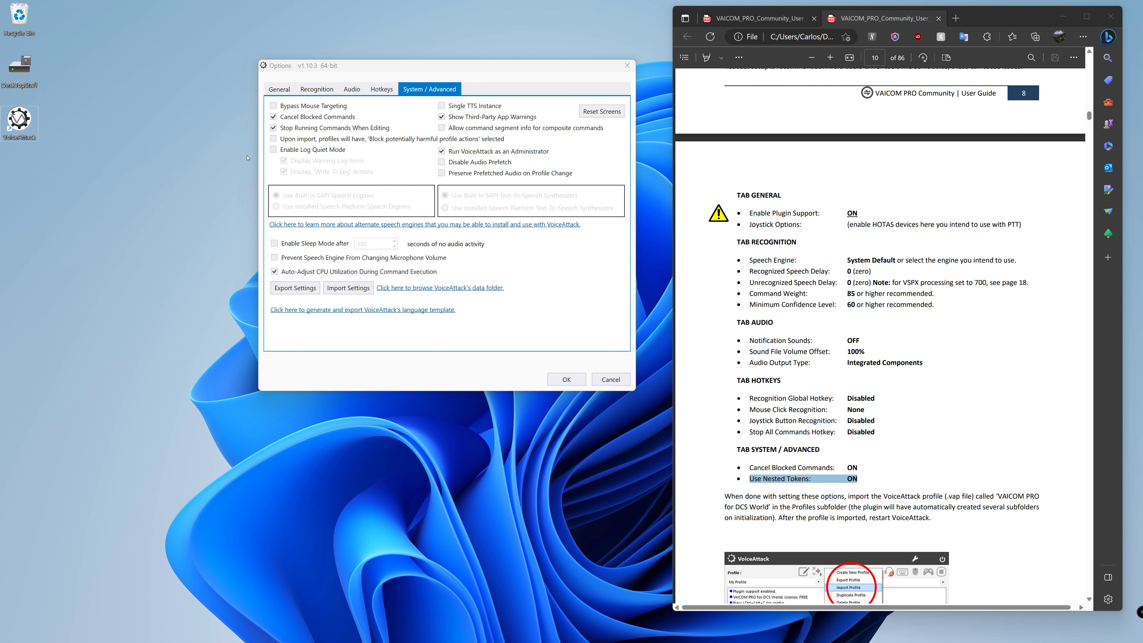
Step: Review the Hotkeys, Audio, Recognition and General options once more, save them and acknowledge the restart notices
click(382, 89)
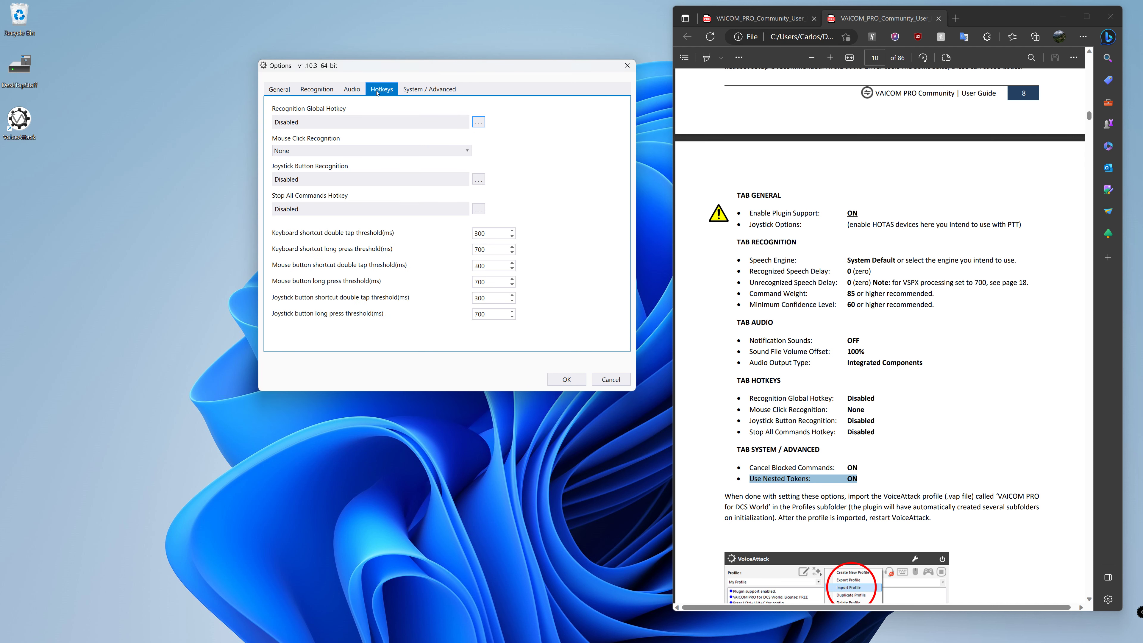
click(355, 89)
click(333, 90)
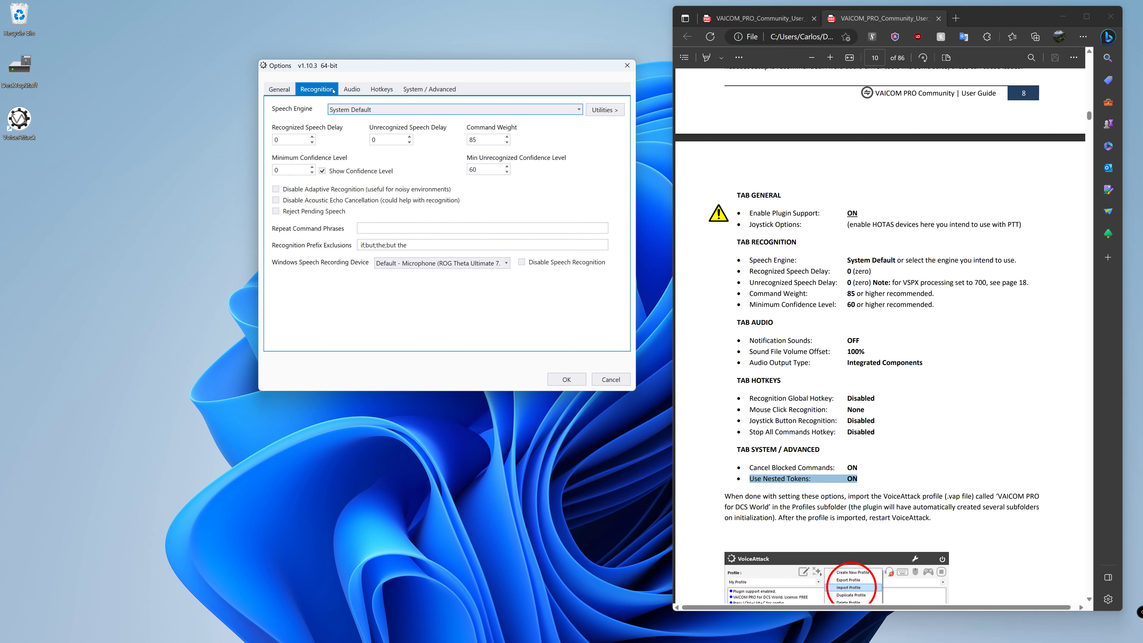
click(279, 89)
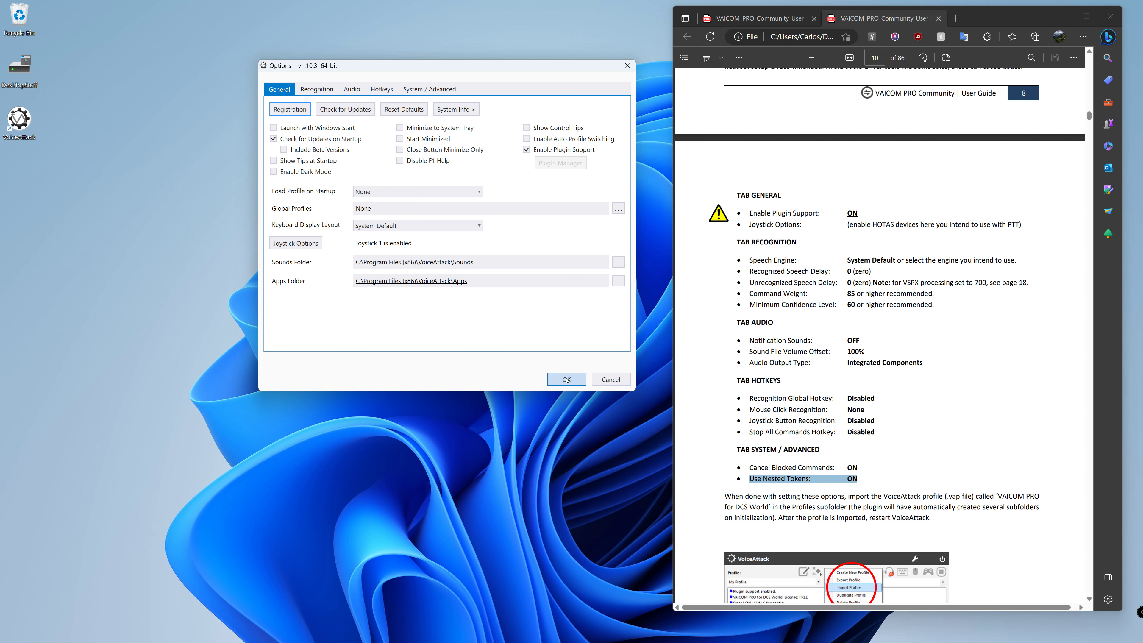
click(566, 380)
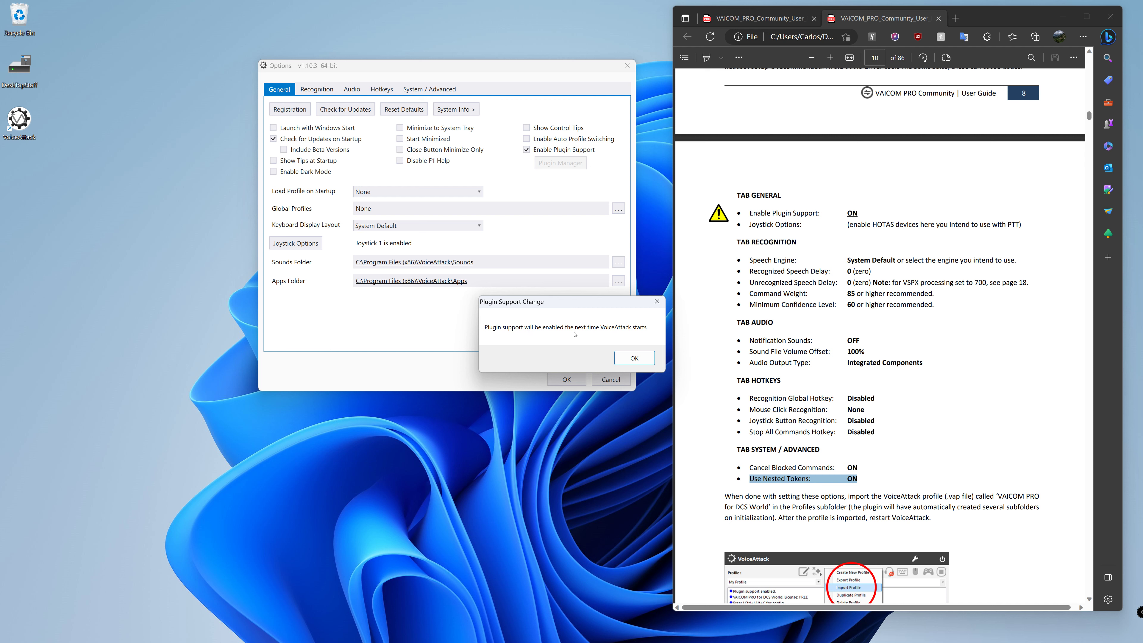
click(639, 356)
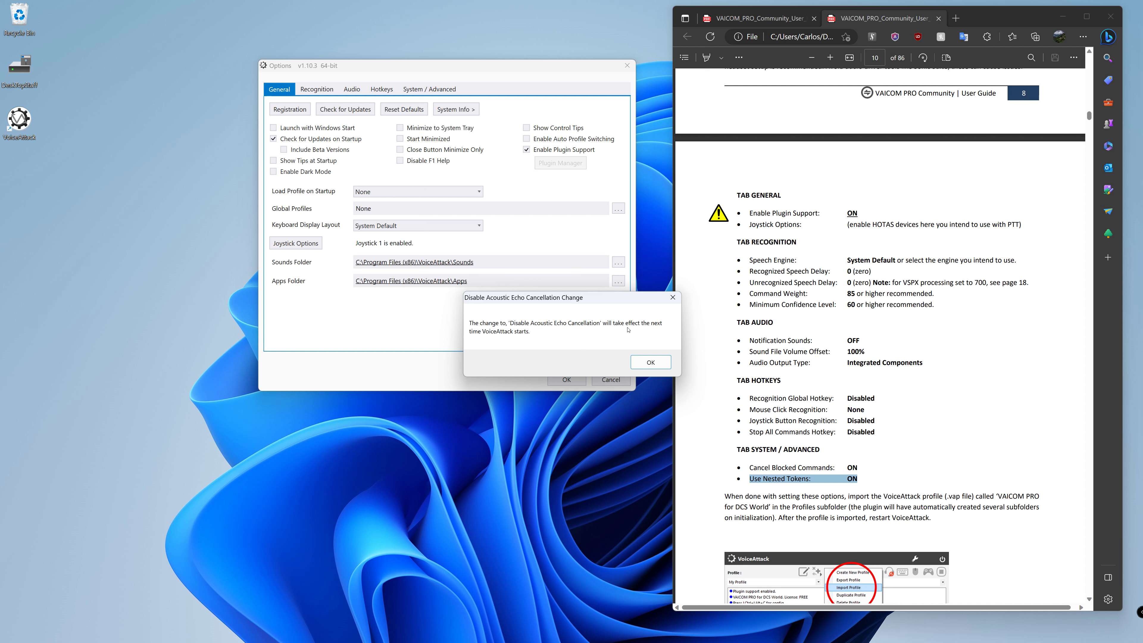
click(651, 362)
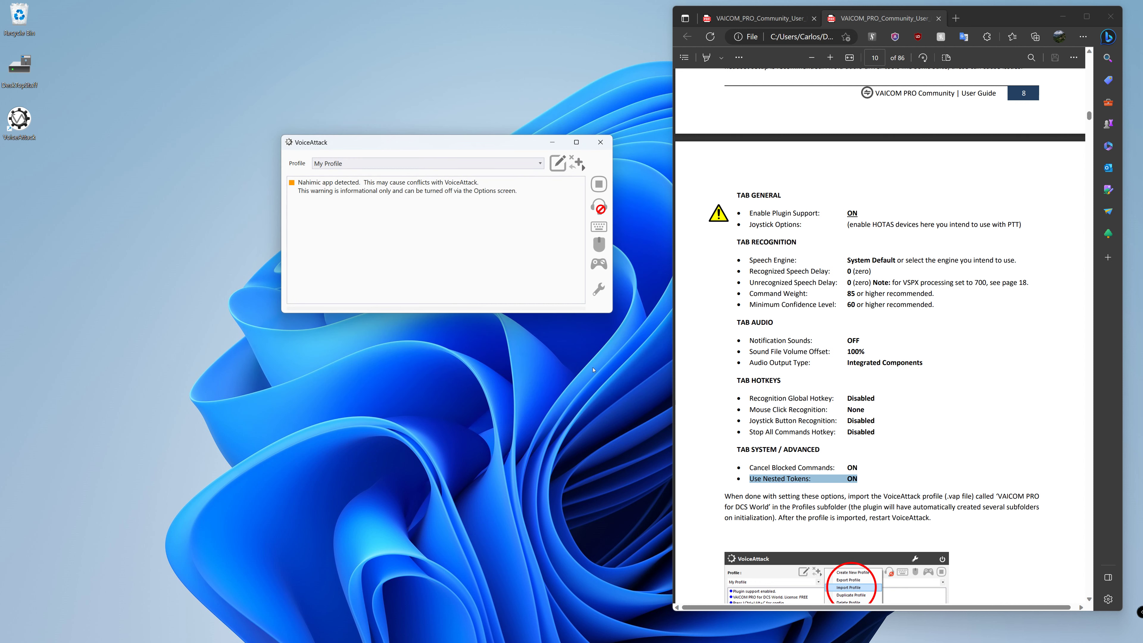
Step: Restart VoiceAttack from the desktop and allow it to make changes to the device
click(600, 142)
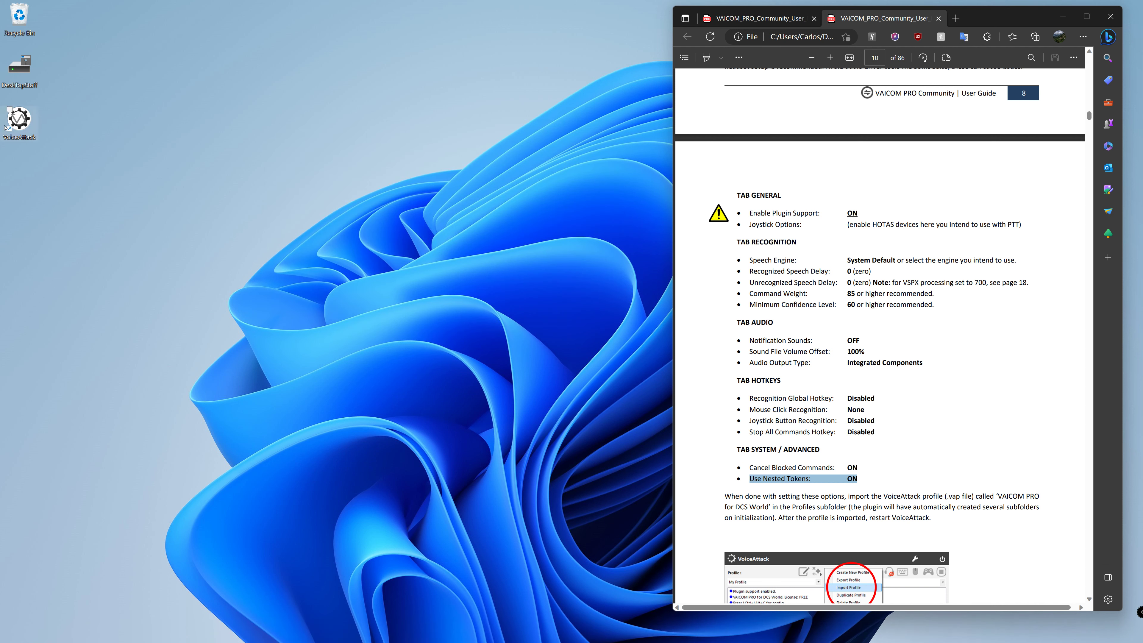
double_click(20, 121)
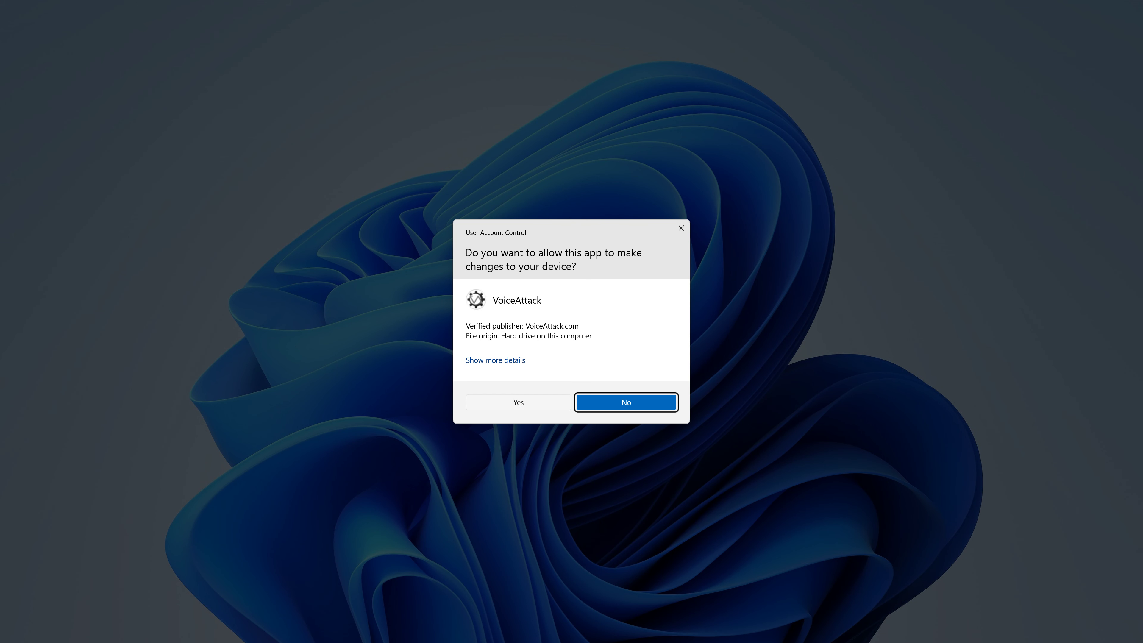
click(482, 405)
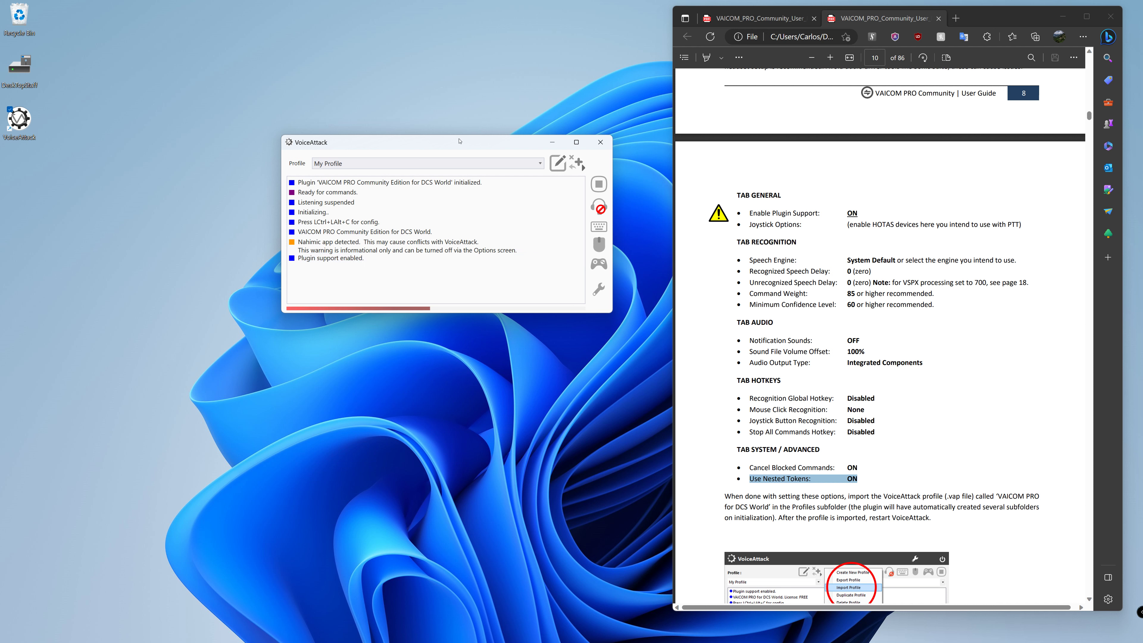
Step: Inspect the VAICOMPRO folder inside VoiceAttack's Apps folder and its Profiles subfolder for the profile file
mouse_move(390, 635)
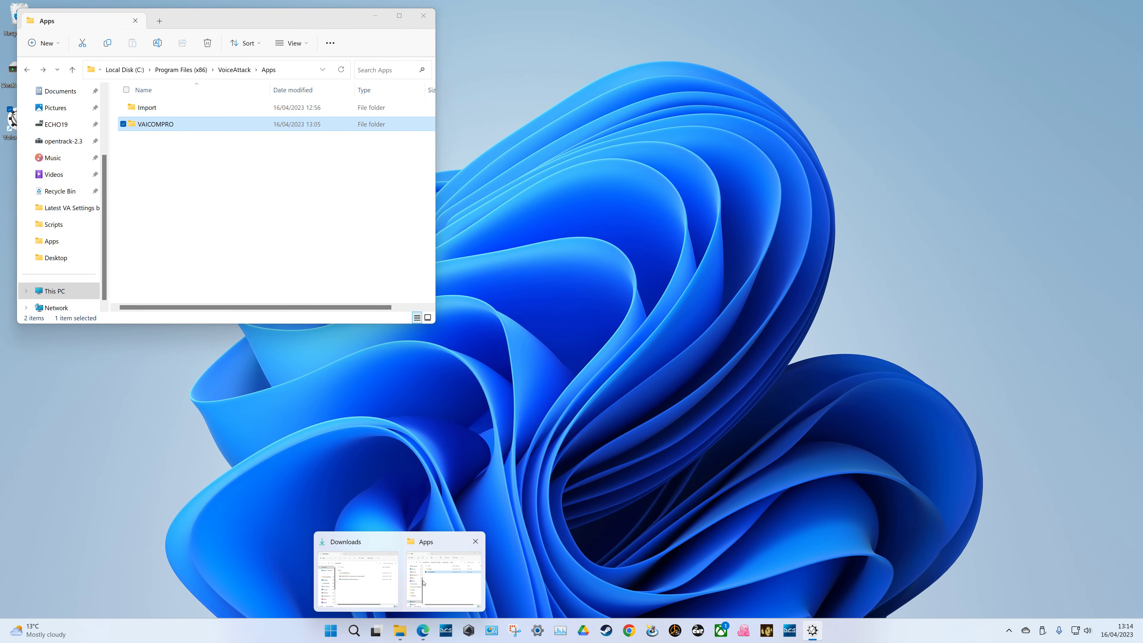
click(443, 580)
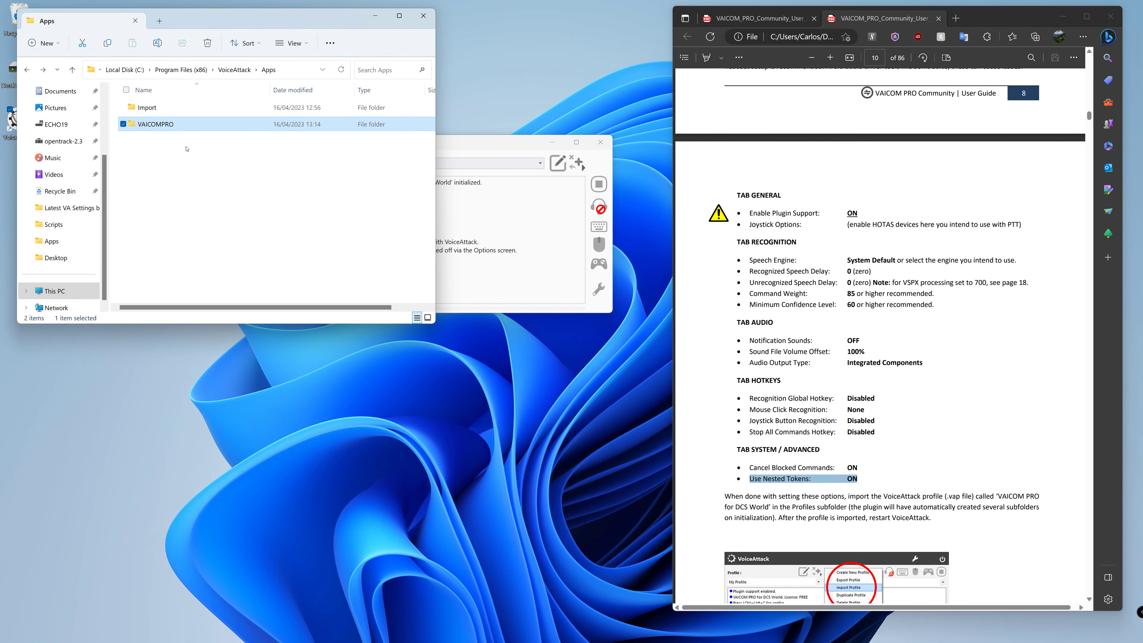
double_click(191, 123)
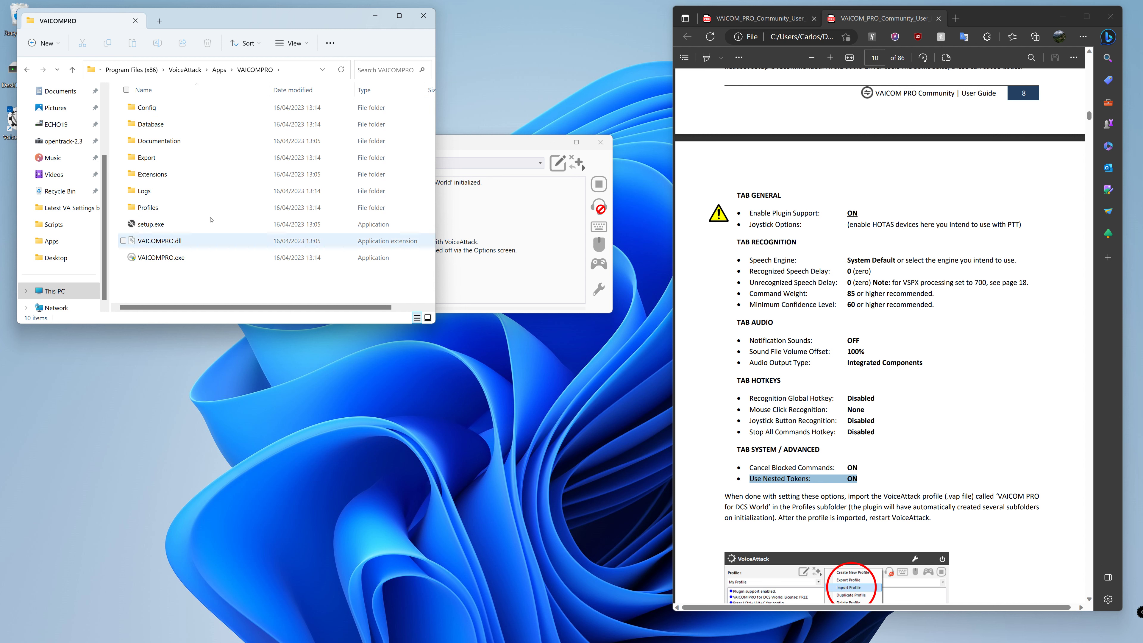
drag(484, 146, 653, 62)
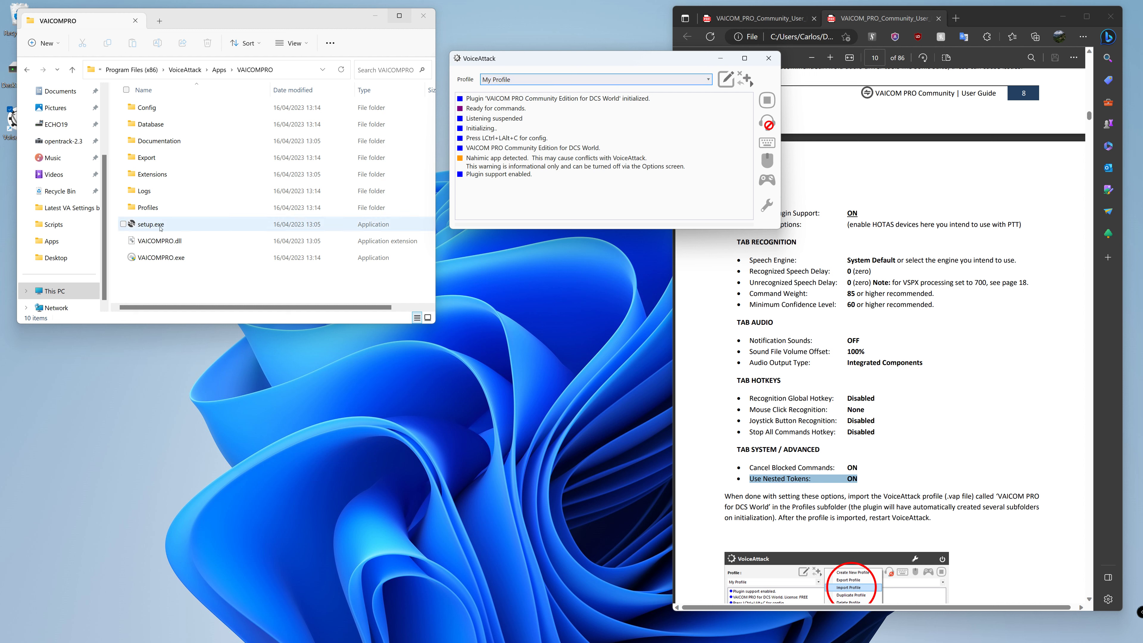
double_click(145, 209)
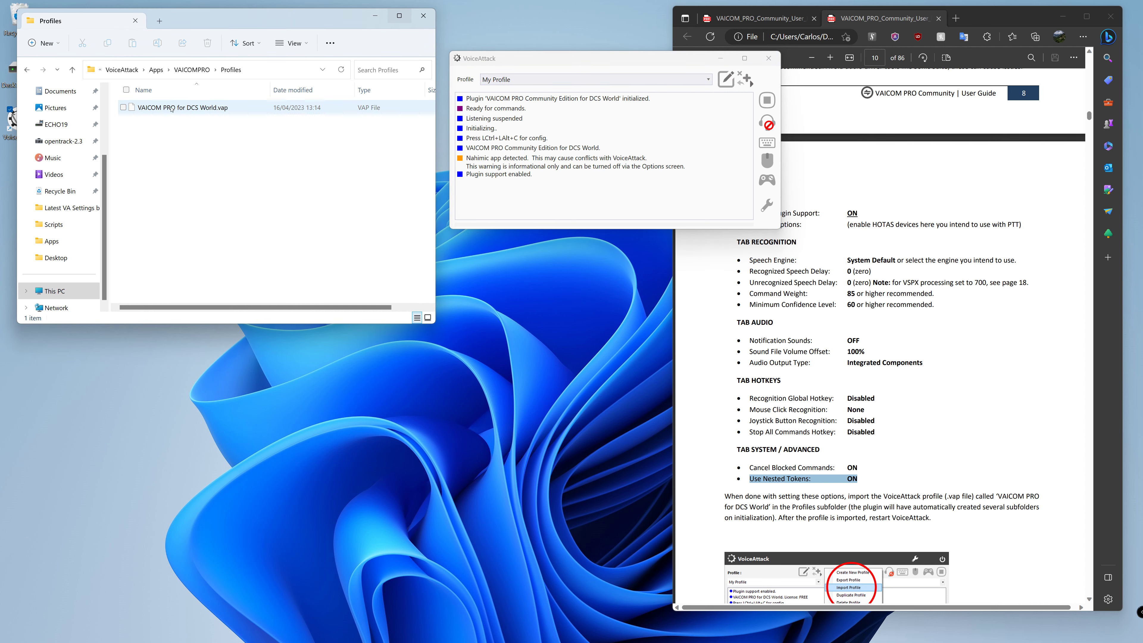
key(alt+Left)
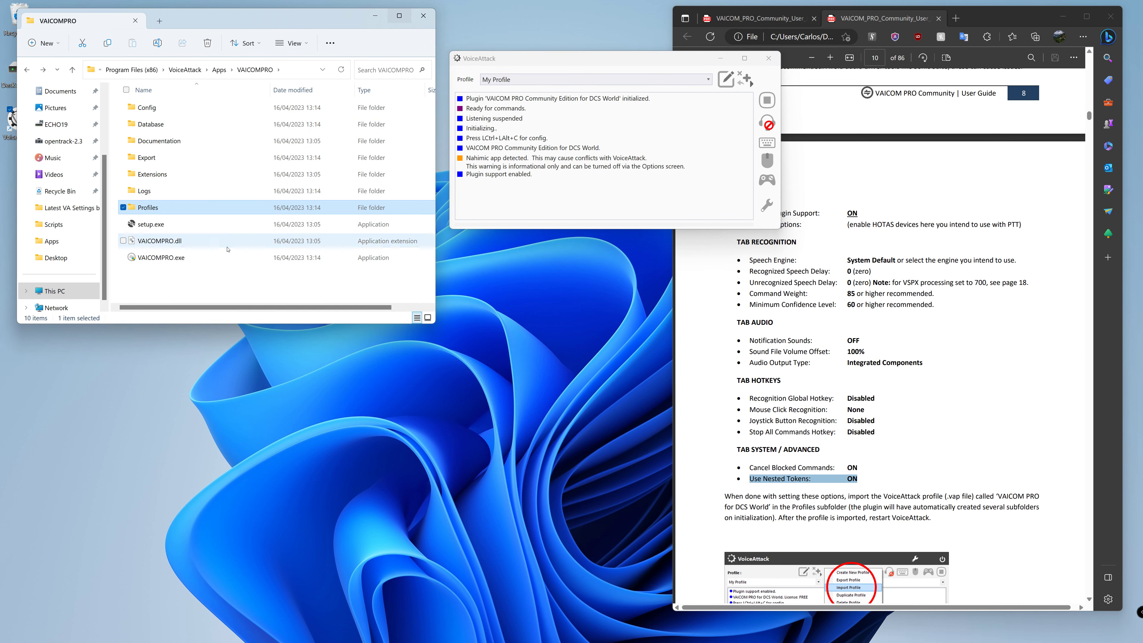
Step: Start importing a profile into VoiceAttack, bringing up the selection of the profile file
click(747, 79)
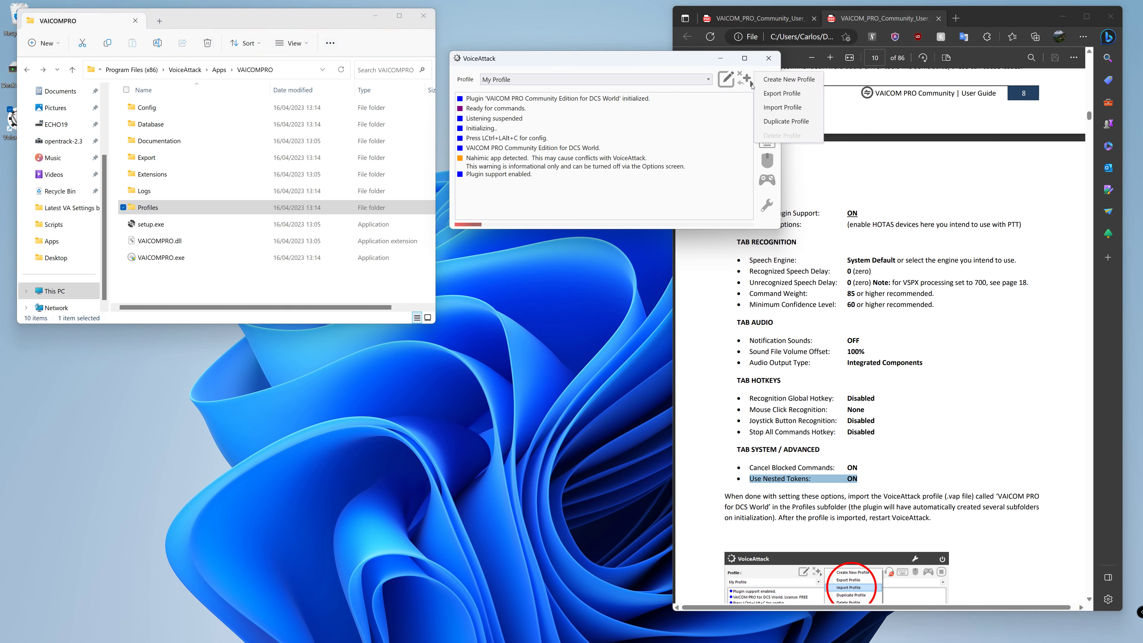
click(752, 83)
click(752, 84)
click(751, 83)
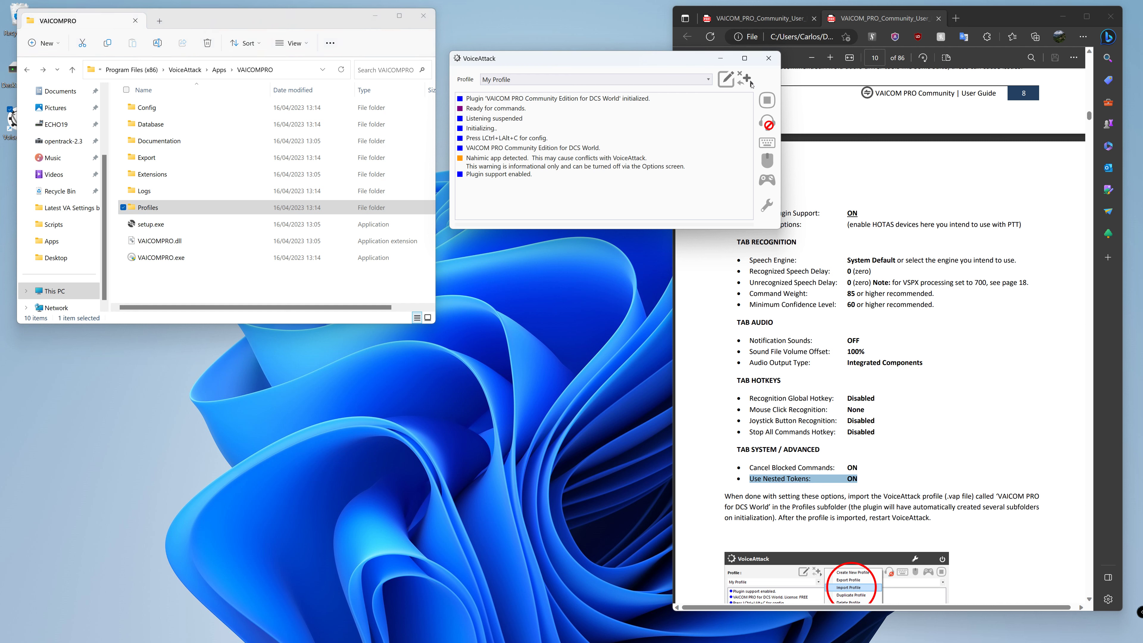
click(751, 83)
click(751, 82)
click(751, 83)
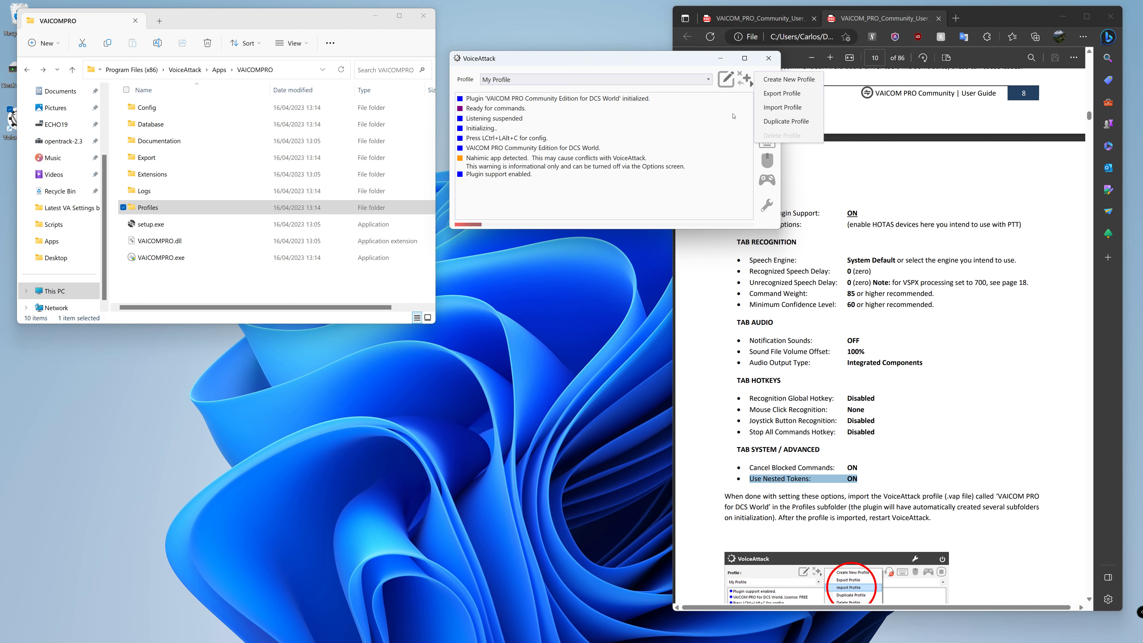
click(776, 108)
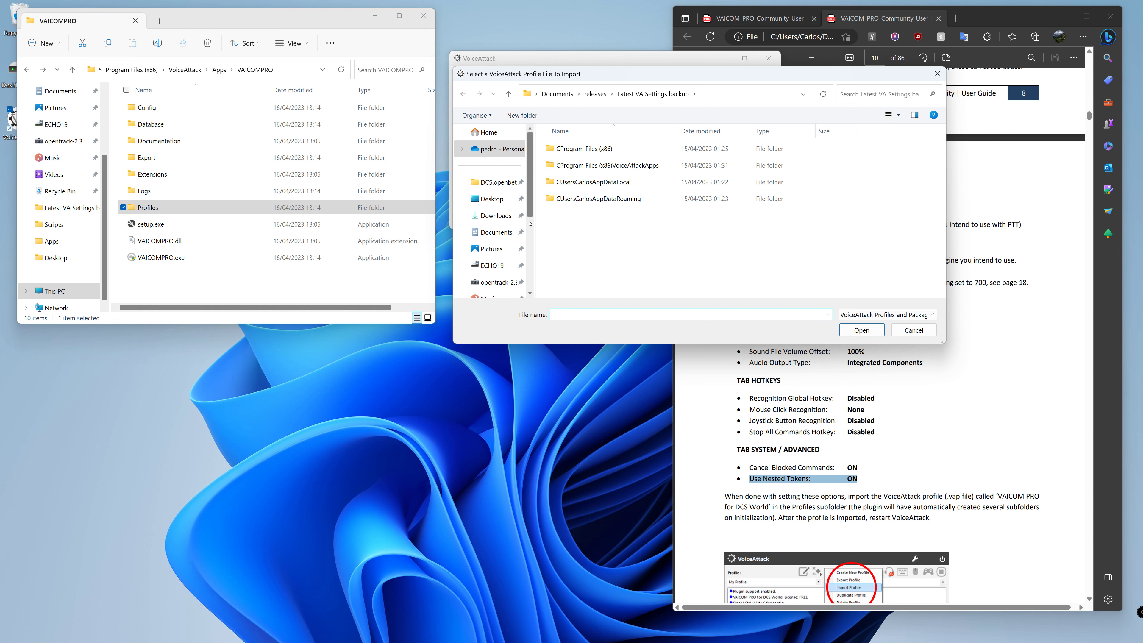
Step: Browse the profile import dialog to the Program Files (x86)\VoiceAttack\Apps\VAICOMPRO\Profiles folder on the C: drive
drag(530, 210, 532, 295)
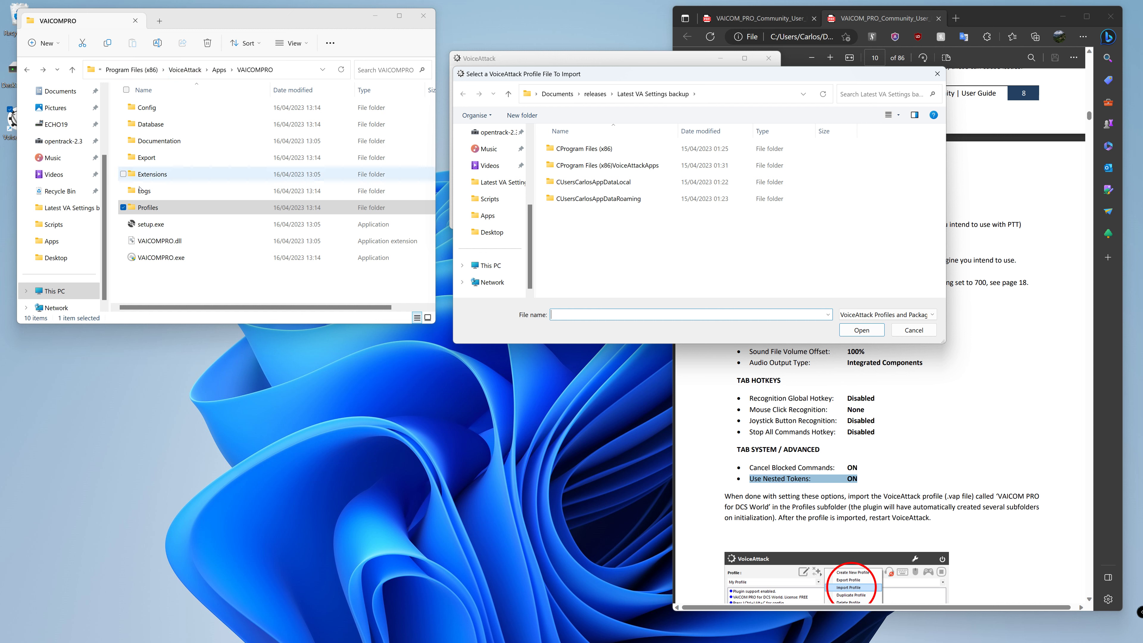
click(490, 266)
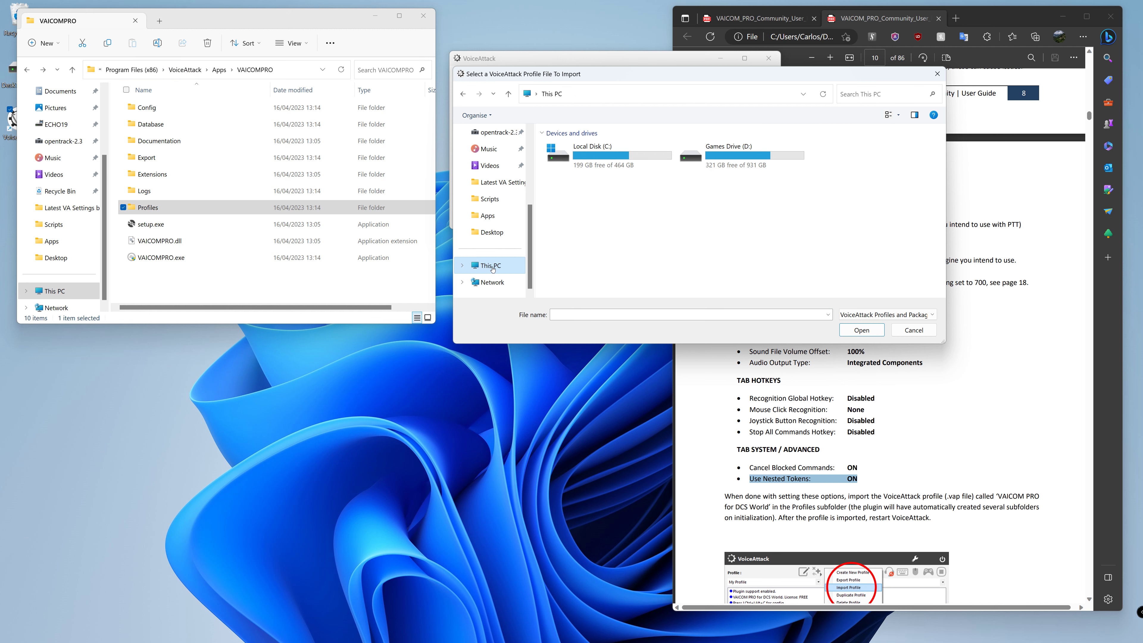
double_click(616, 152)
scroll(575, 234, down, 2)
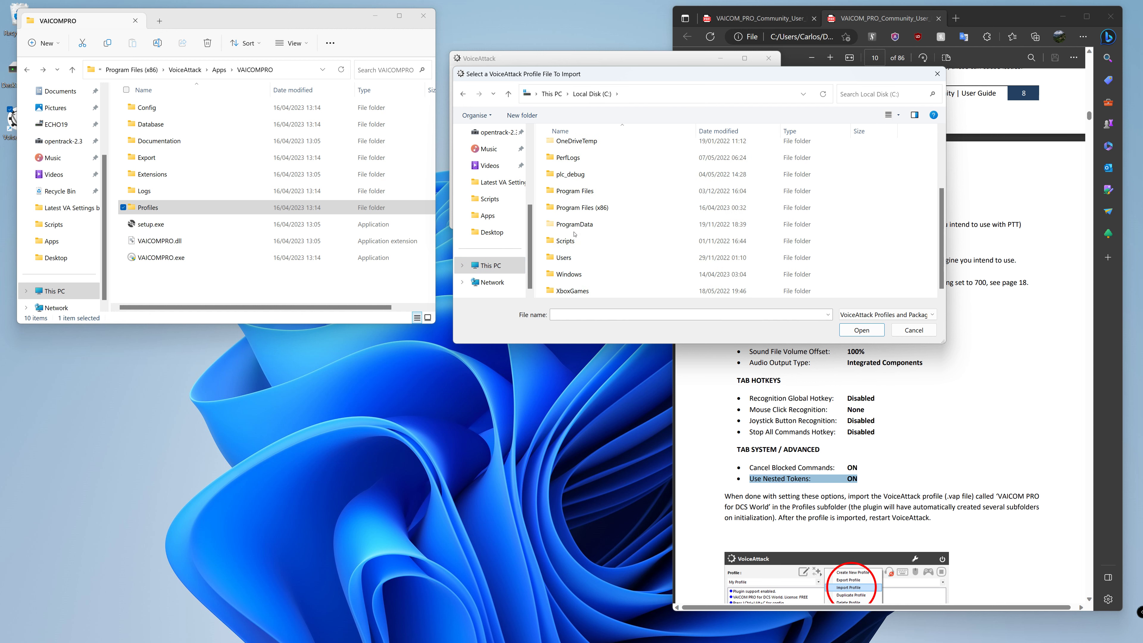
double_click(578, 207)
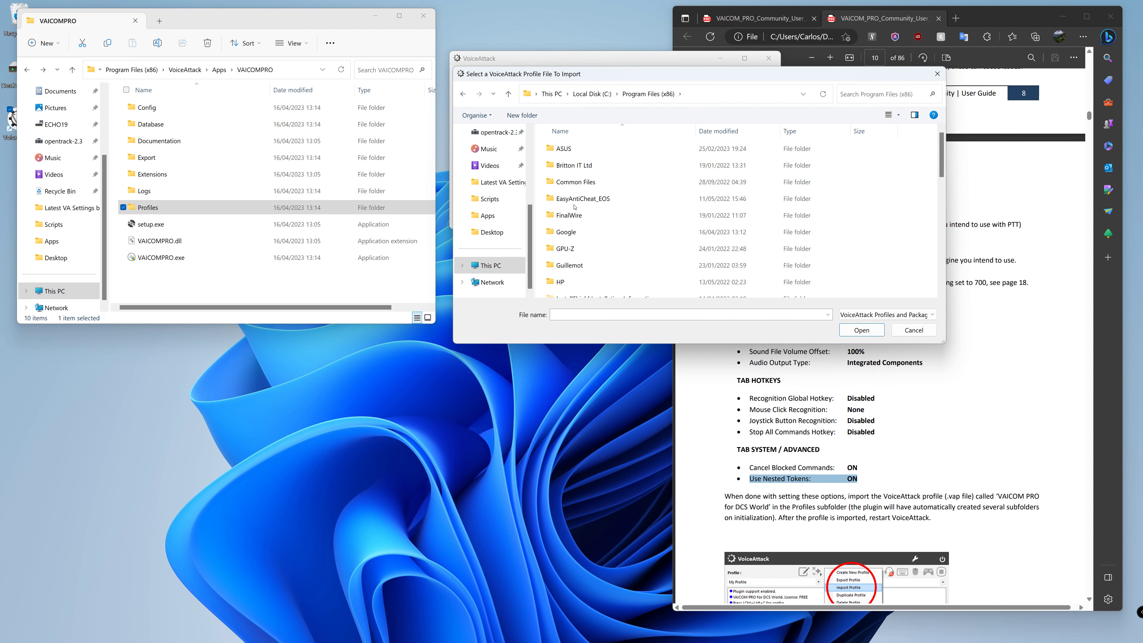
scroll(575, 252, down, 8)
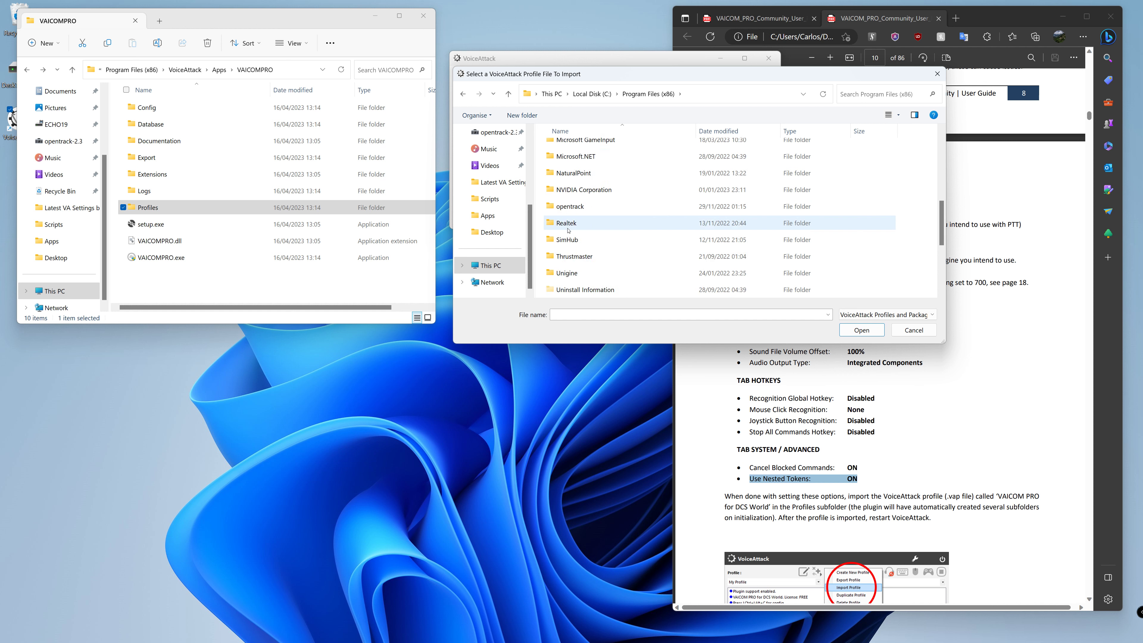
double_click(569, 206)
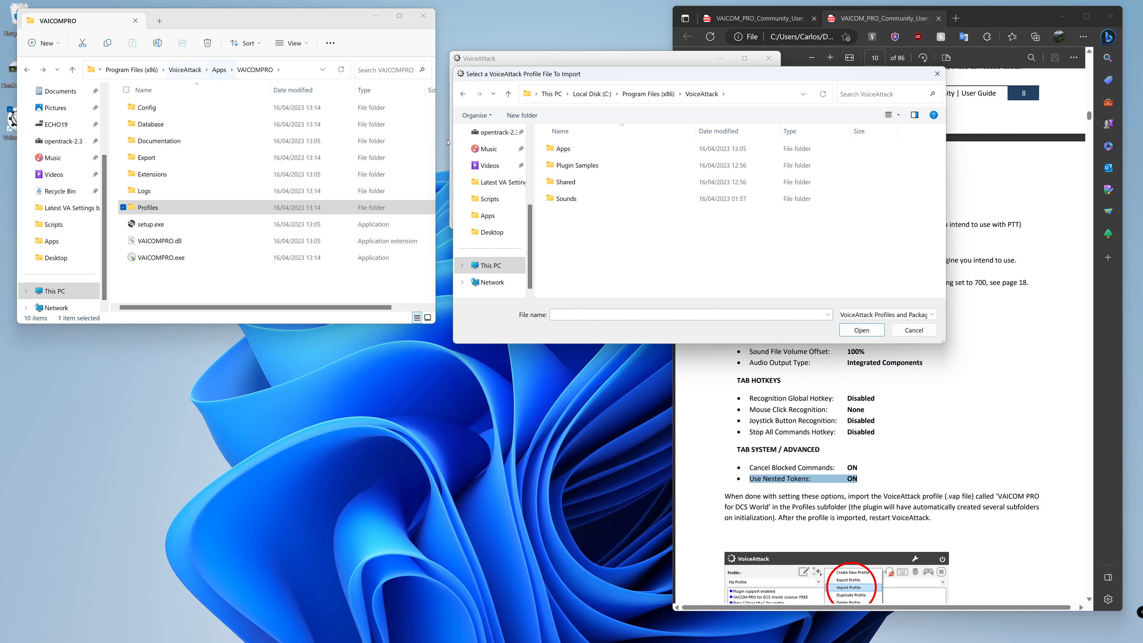
double_click(620, 149)
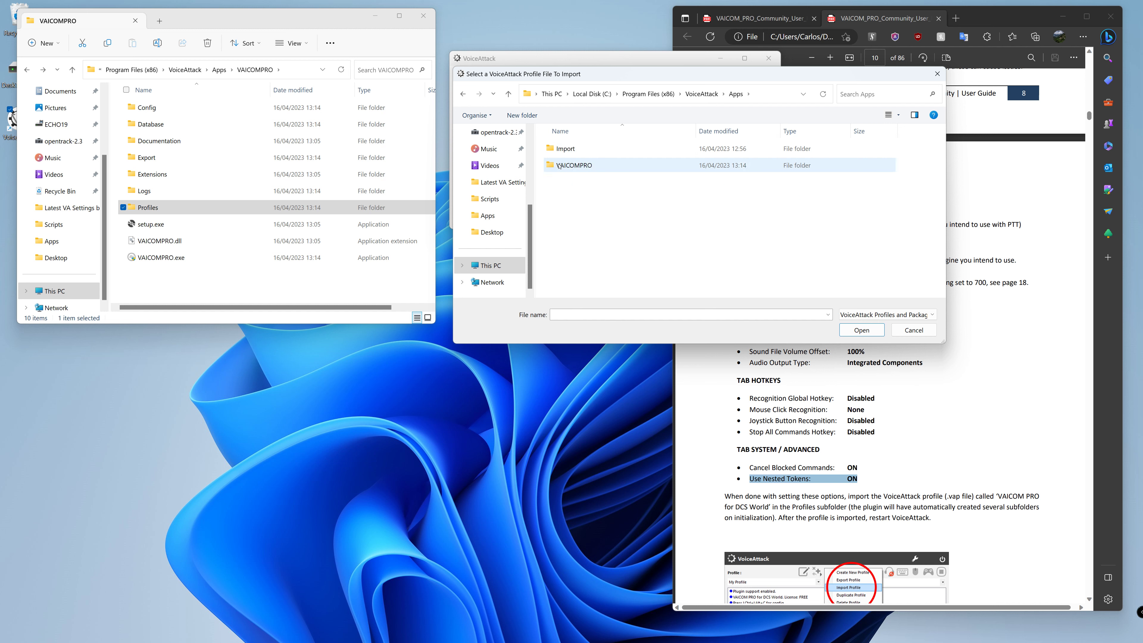
double_click(568, 165)
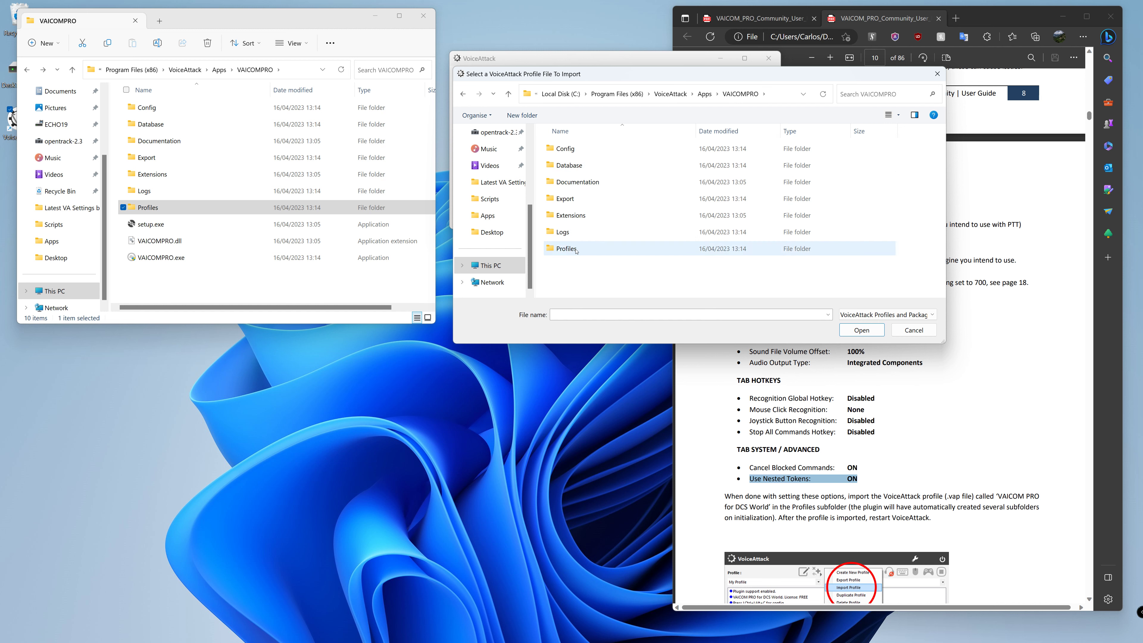
double_click(566, 249)
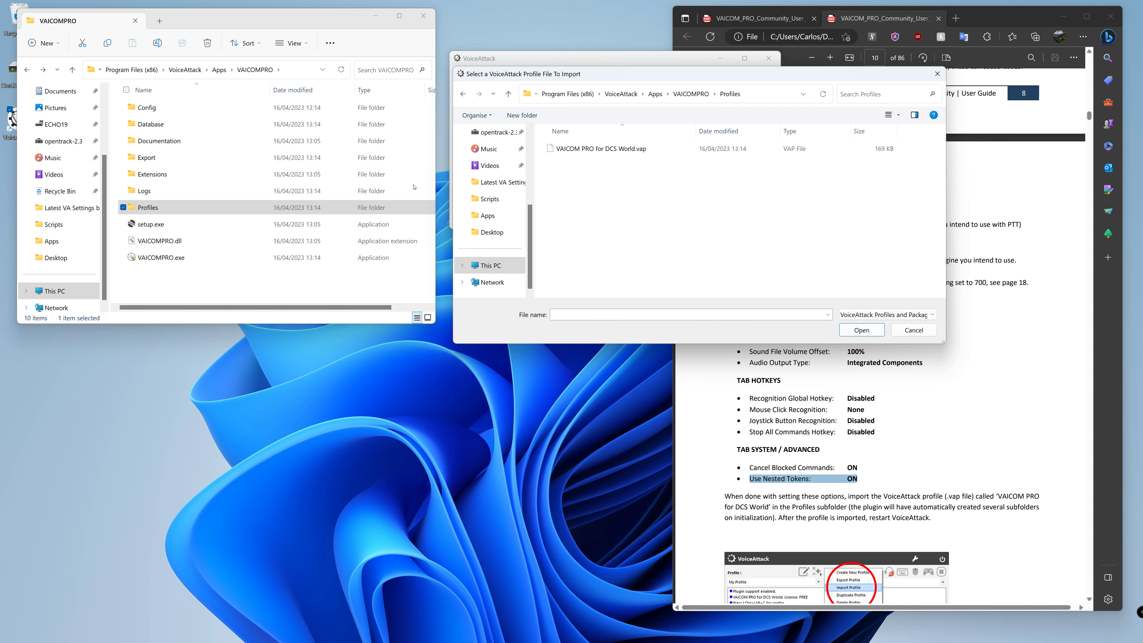
Step: Import the VAICOM PRO for DCS World.vap profile and accept the import despite the security warning
click(594, 150)
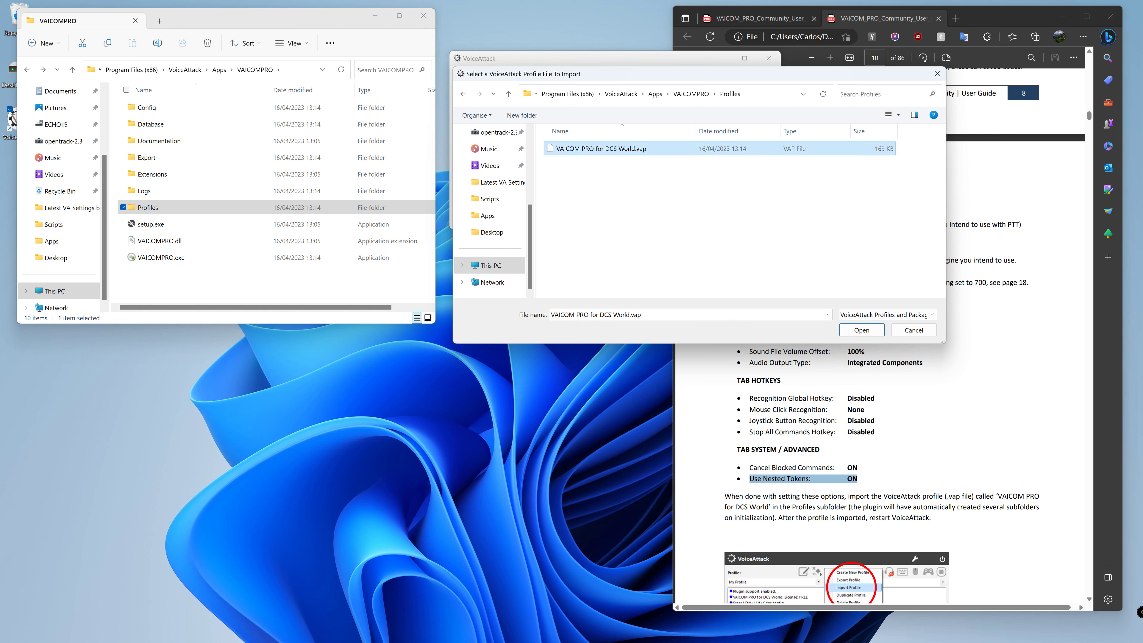
click(862, 332)
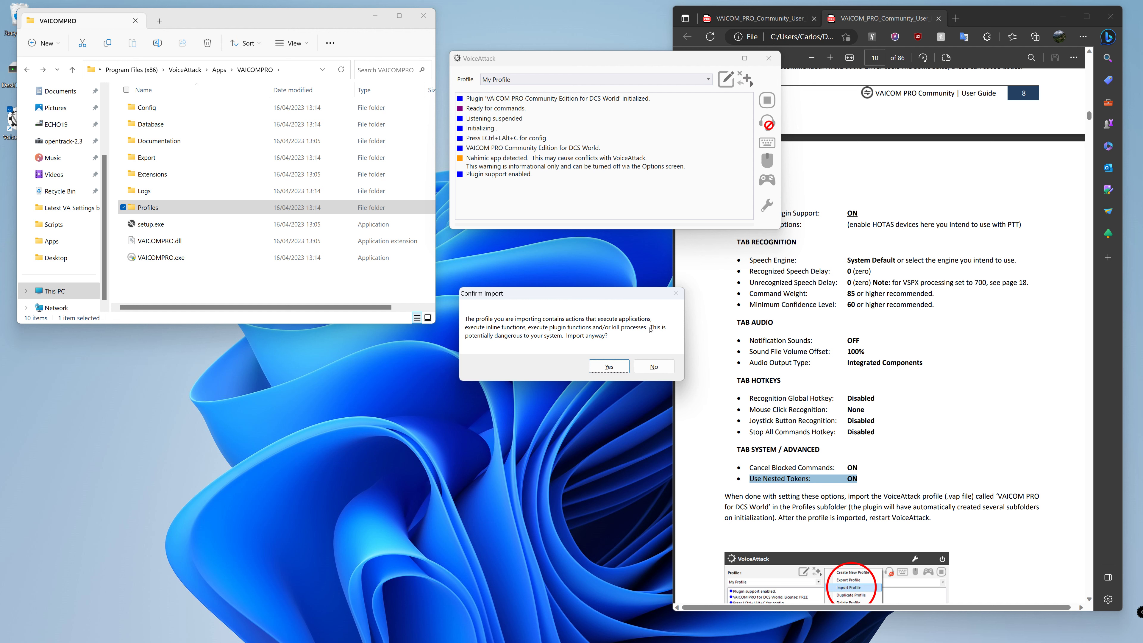
click(610, 367)
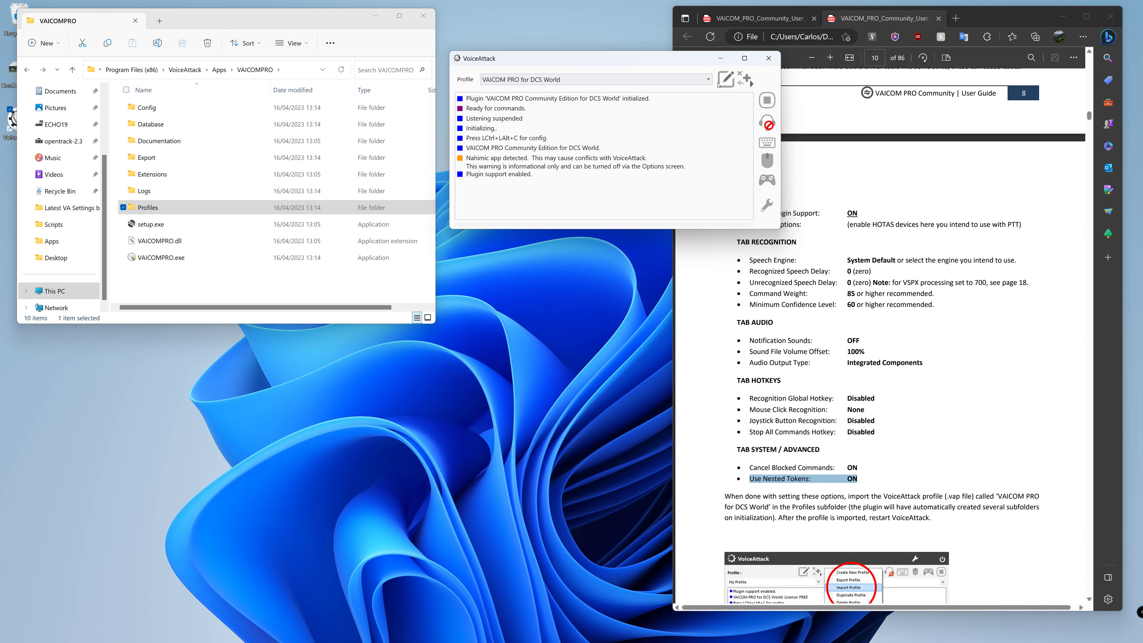
Step: Switch the active profile to My Profile and back to VAICOM PRO for DCS World
click(708, 80)
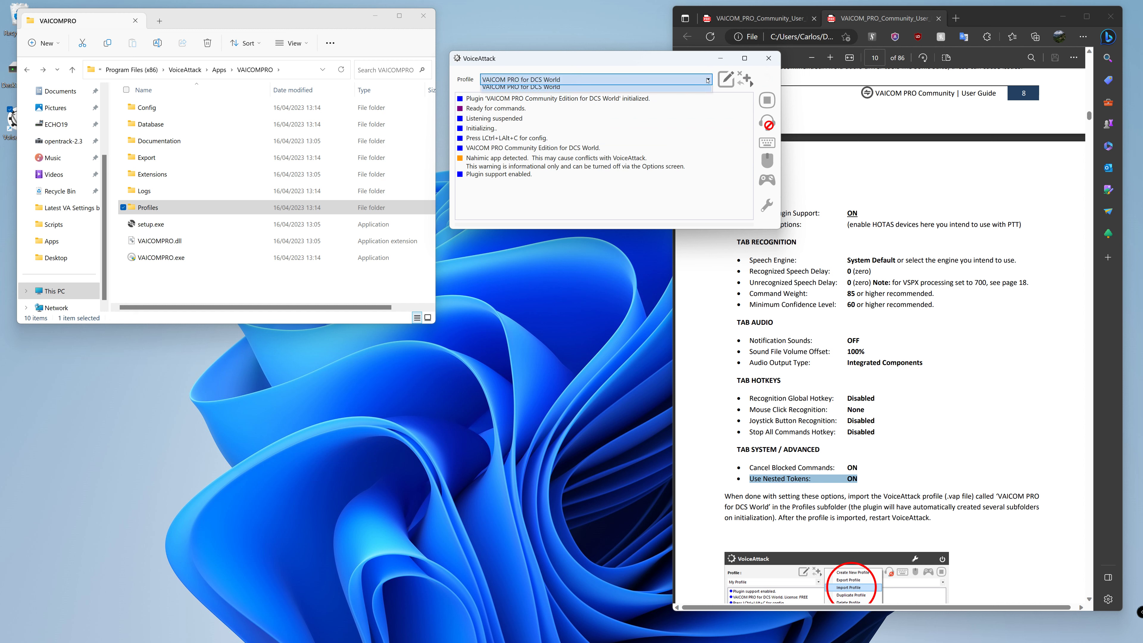
click(708, 80)
click(708, 80)
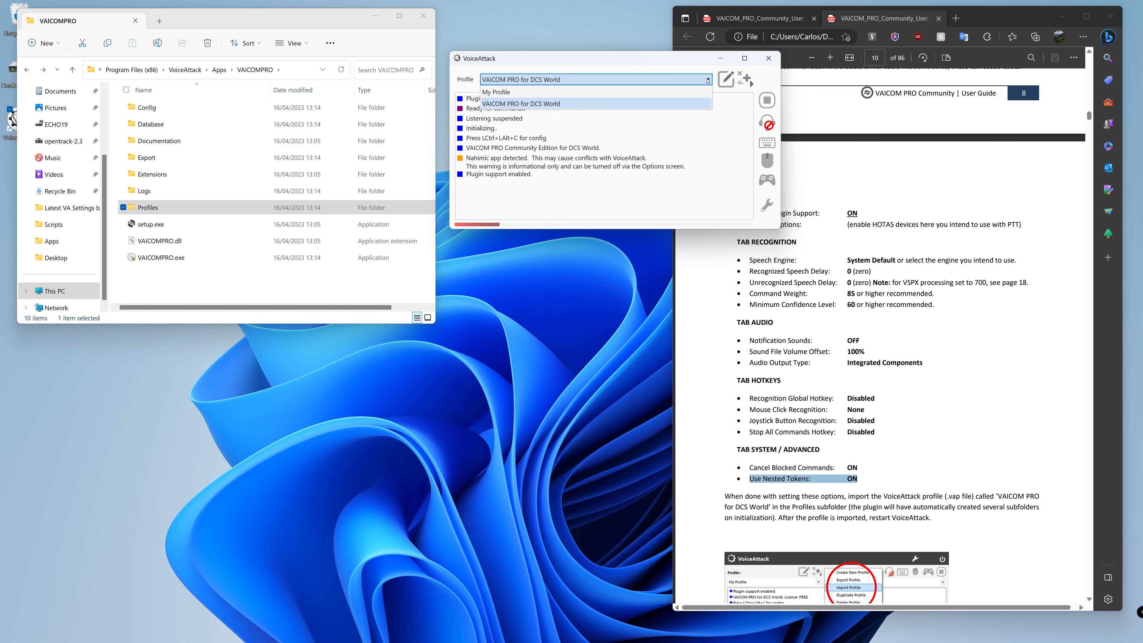
click(696, 93)
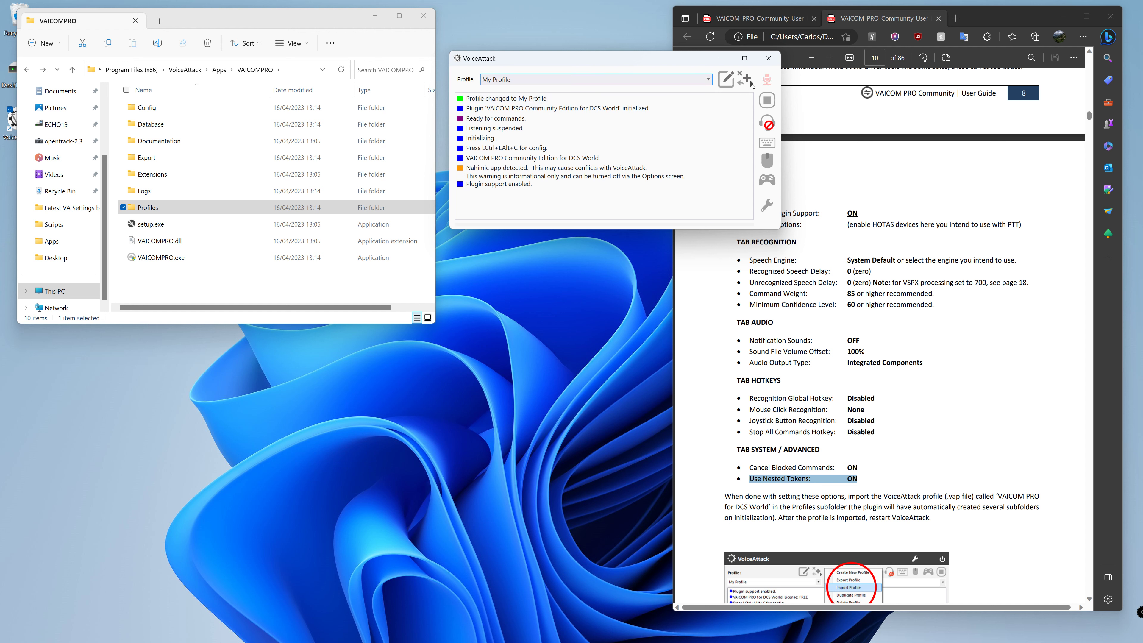
click(750, 82)
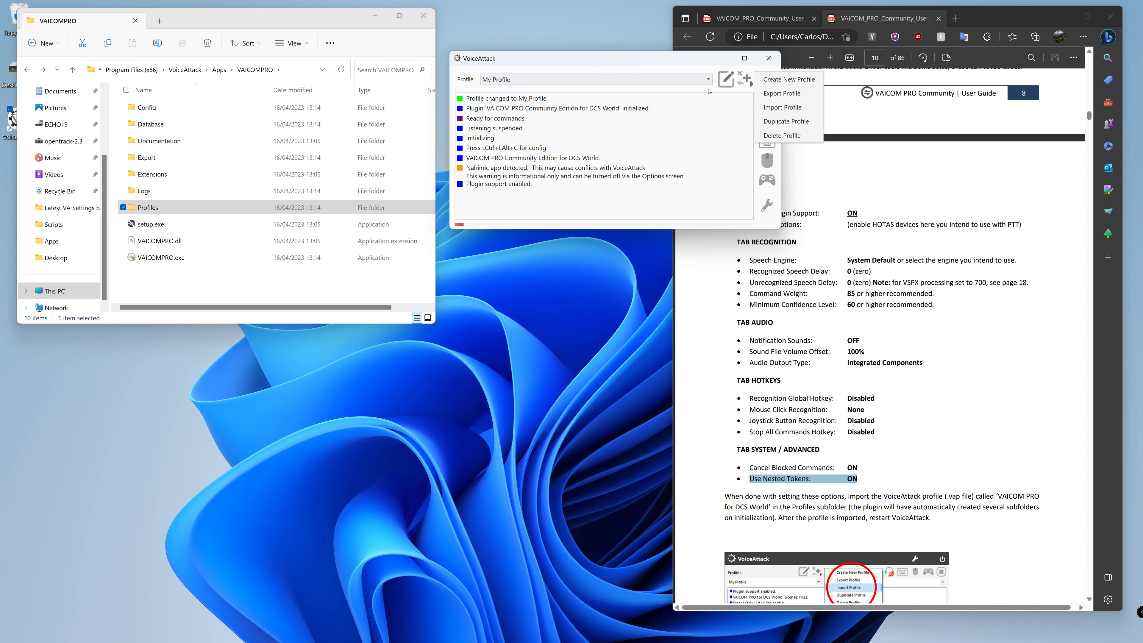
click(708, 78)
click(708, 78)
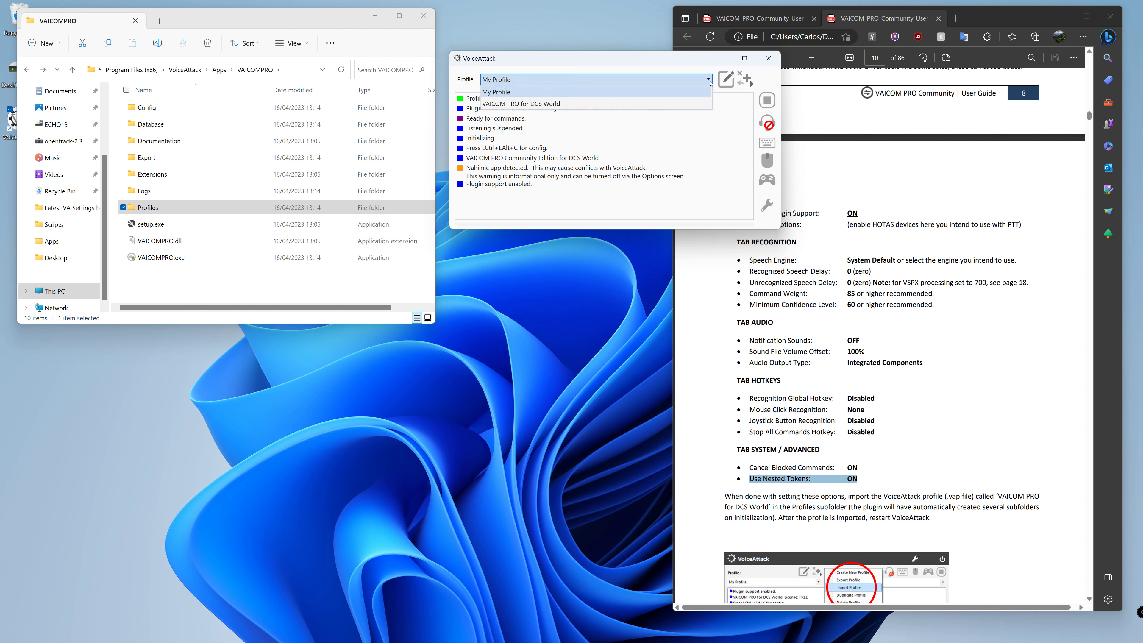
click(691, 101)
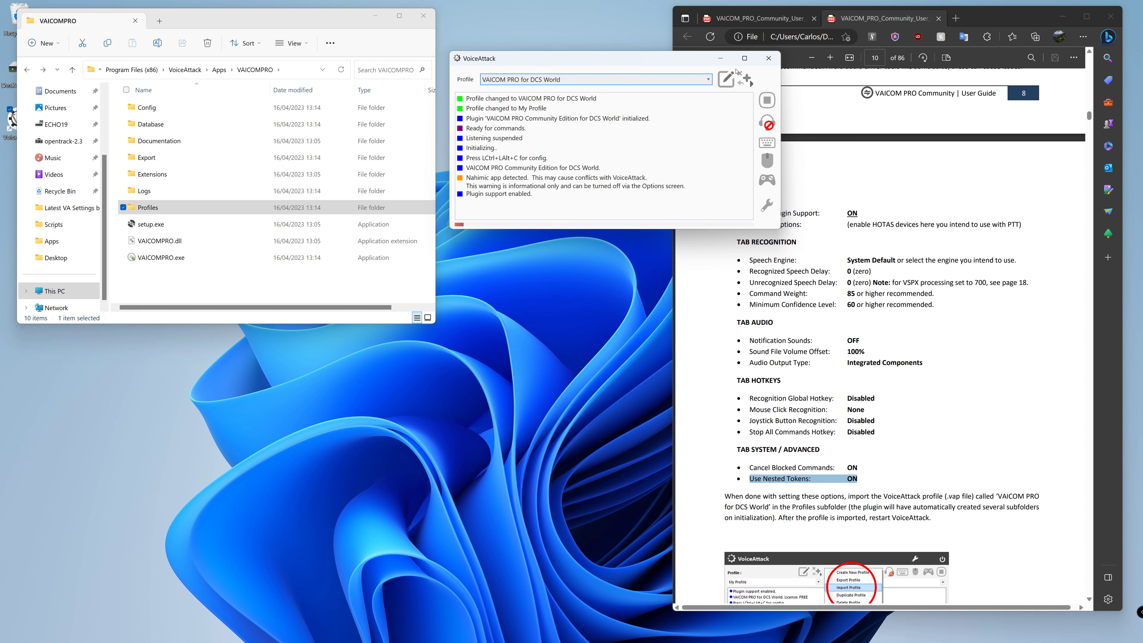
Step: Open the VAICOM PRO for DCS World profile for editing and condense its multipart commands into single entries, keeping the category grouping
click(724, 80)
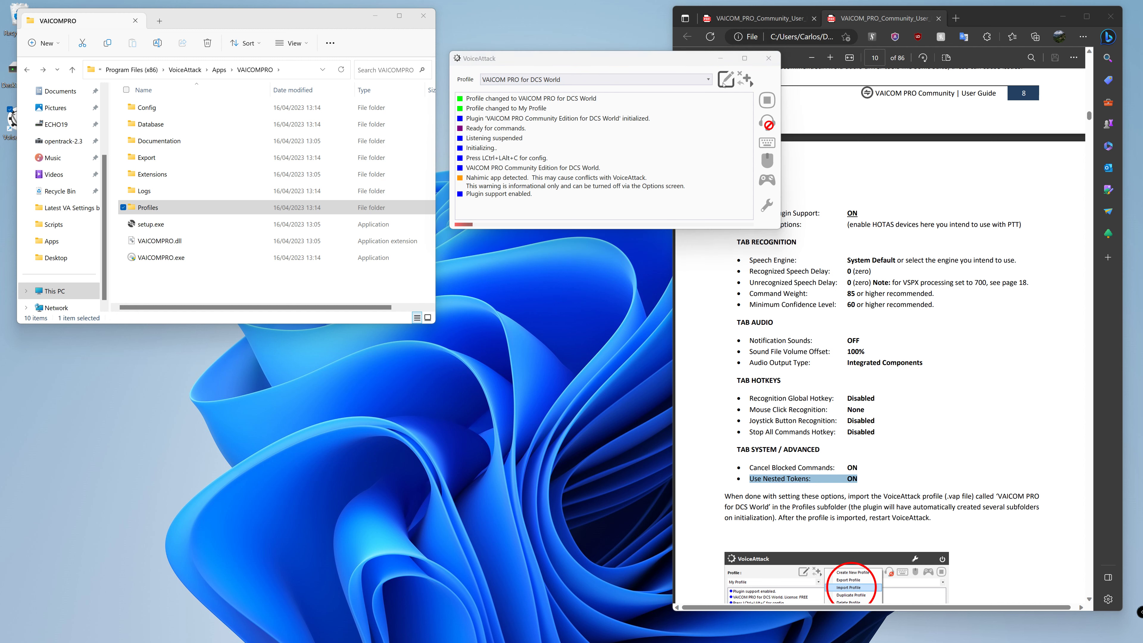
scroll(563, 216, down, 4)
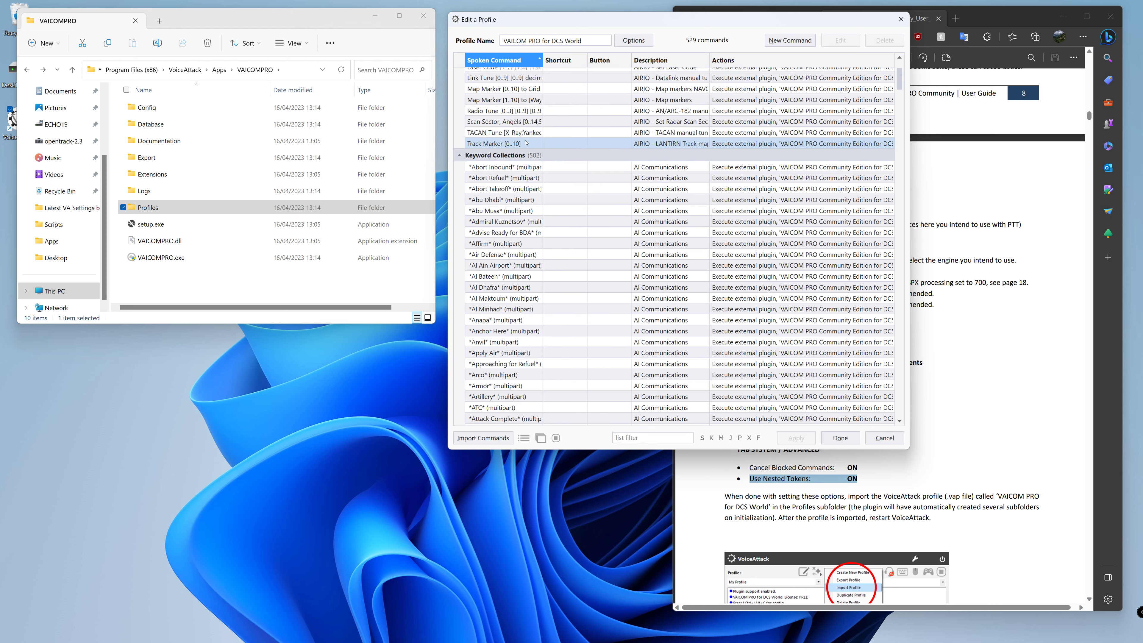
click(522, 437)
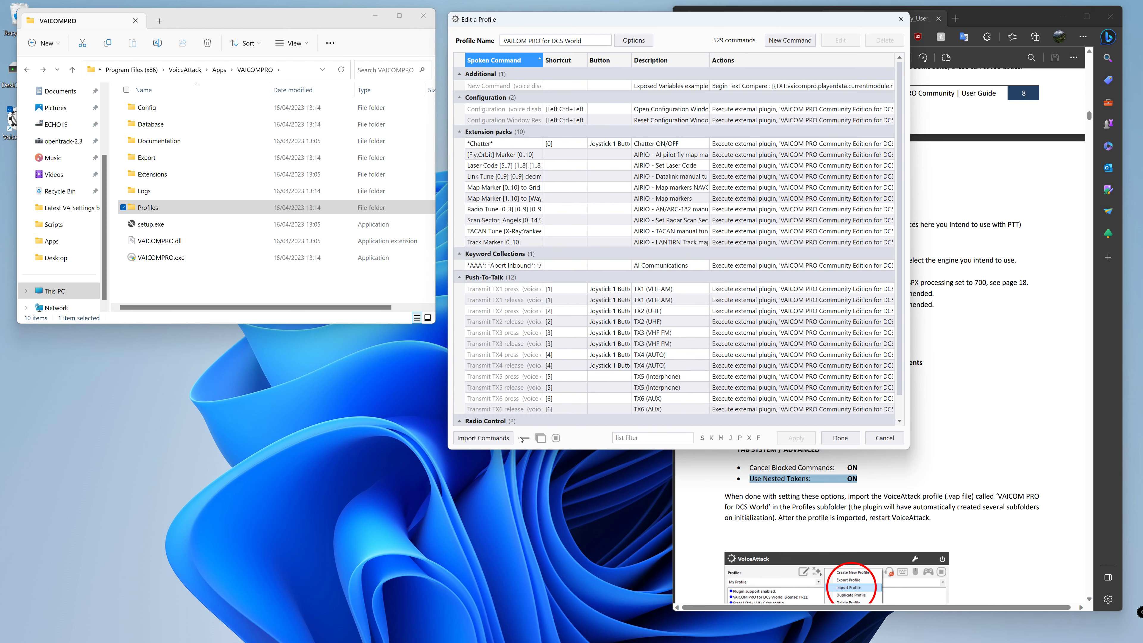
click(540, 439)
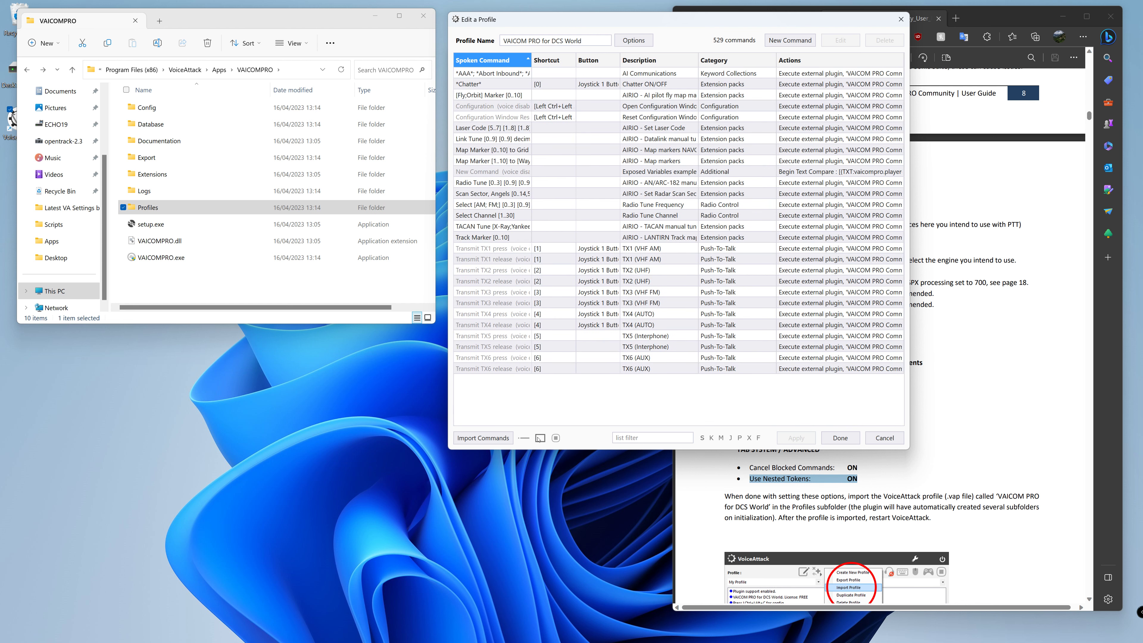
click(540, 438)
click(524, 438)
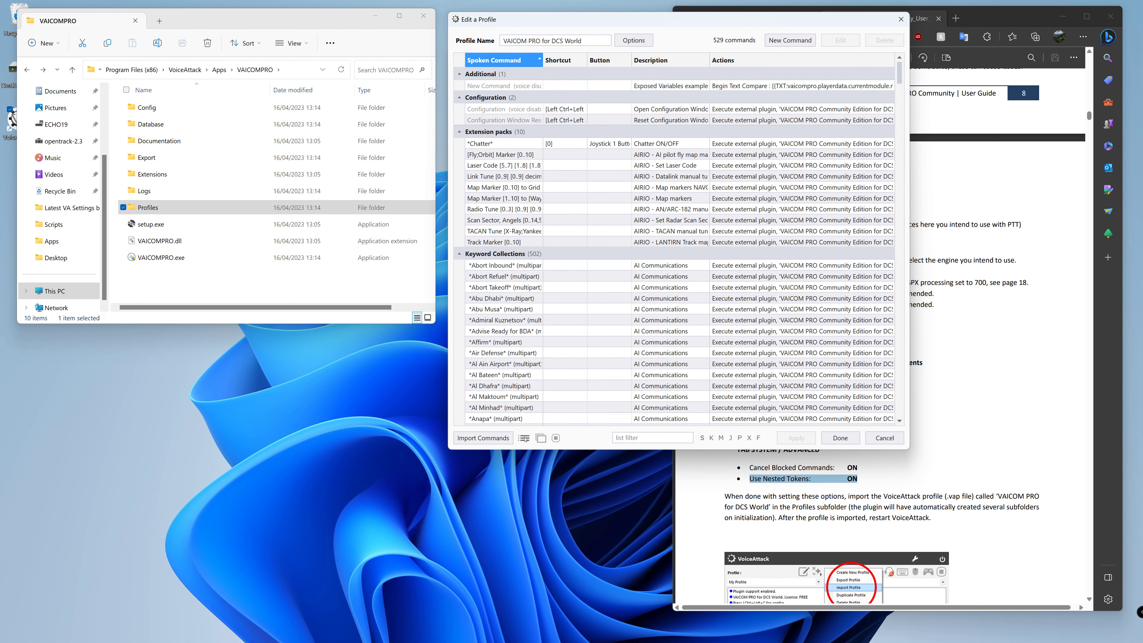
click(524, 438)
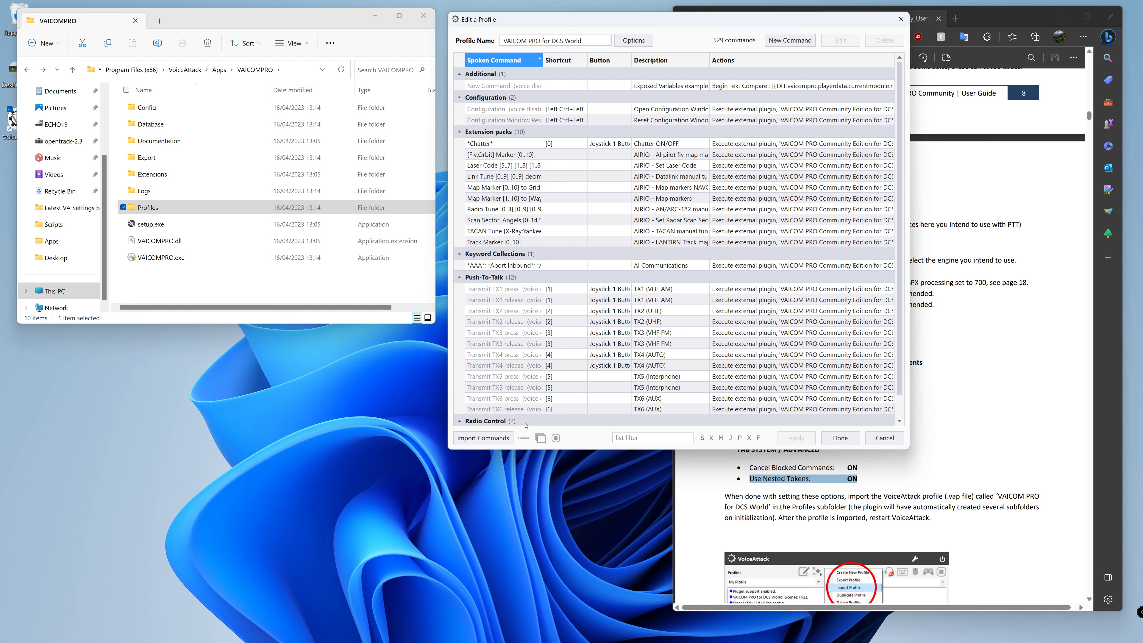
Step: Collapse every command category, from Additional to Radio Control, and finish editing the profile
click(465, 273)
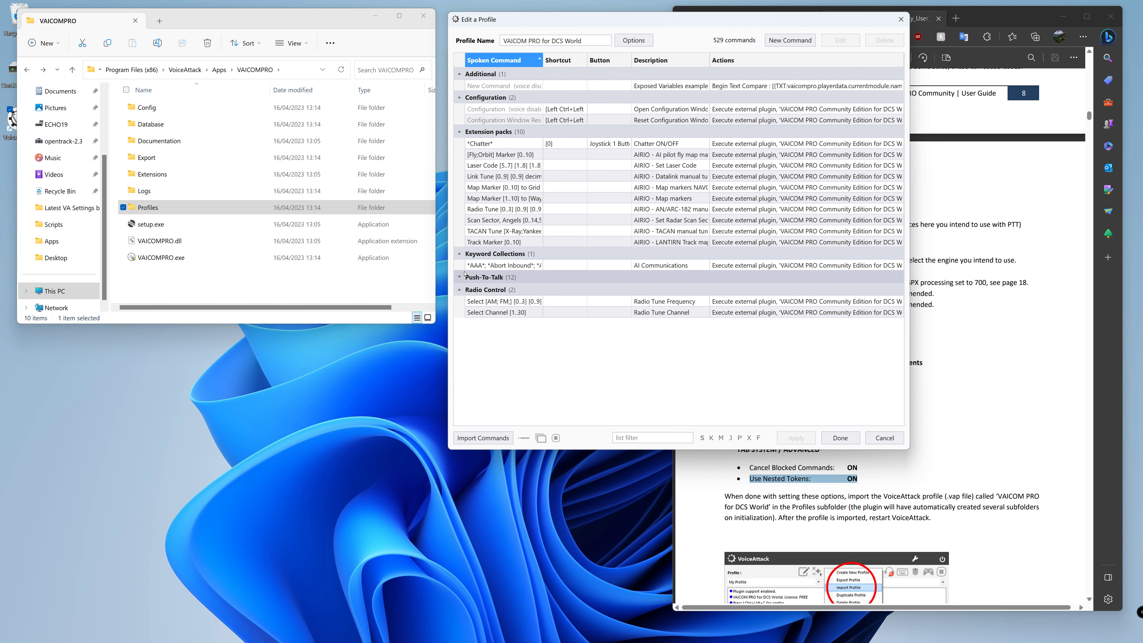
click(459, 290)
click(459, 253)
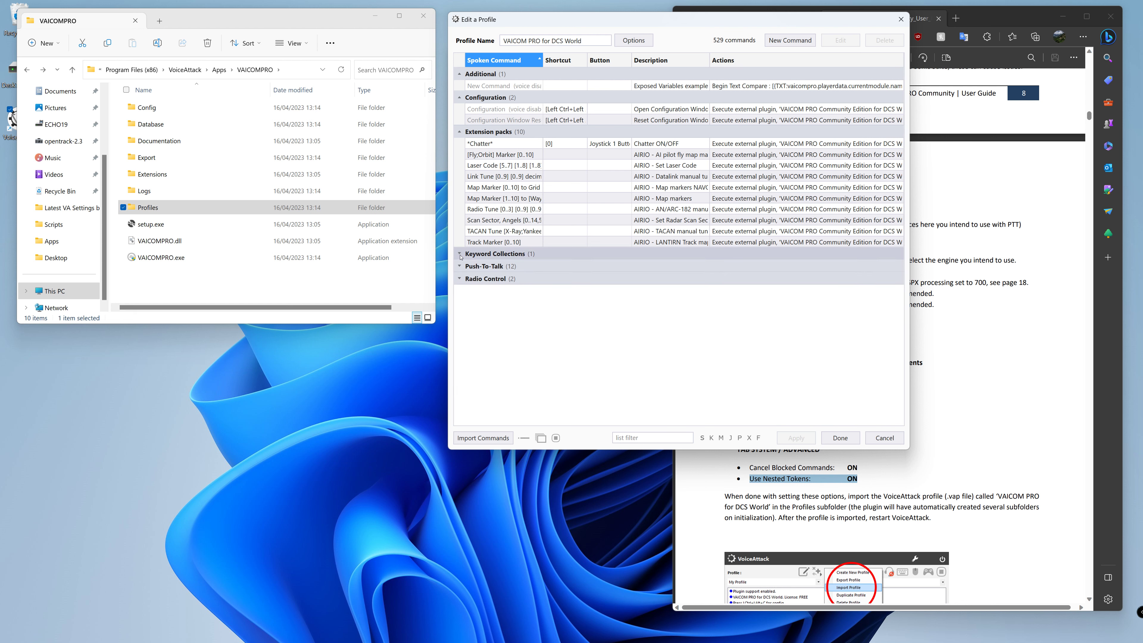
click(459, 132)
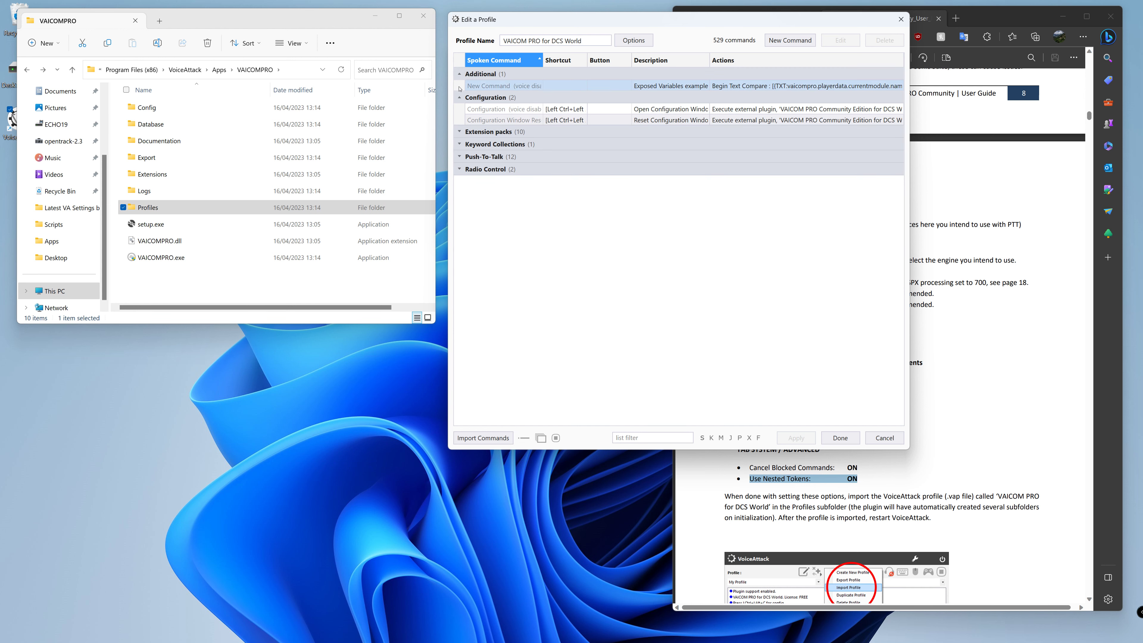
click(459, 74)
click(459, 86)
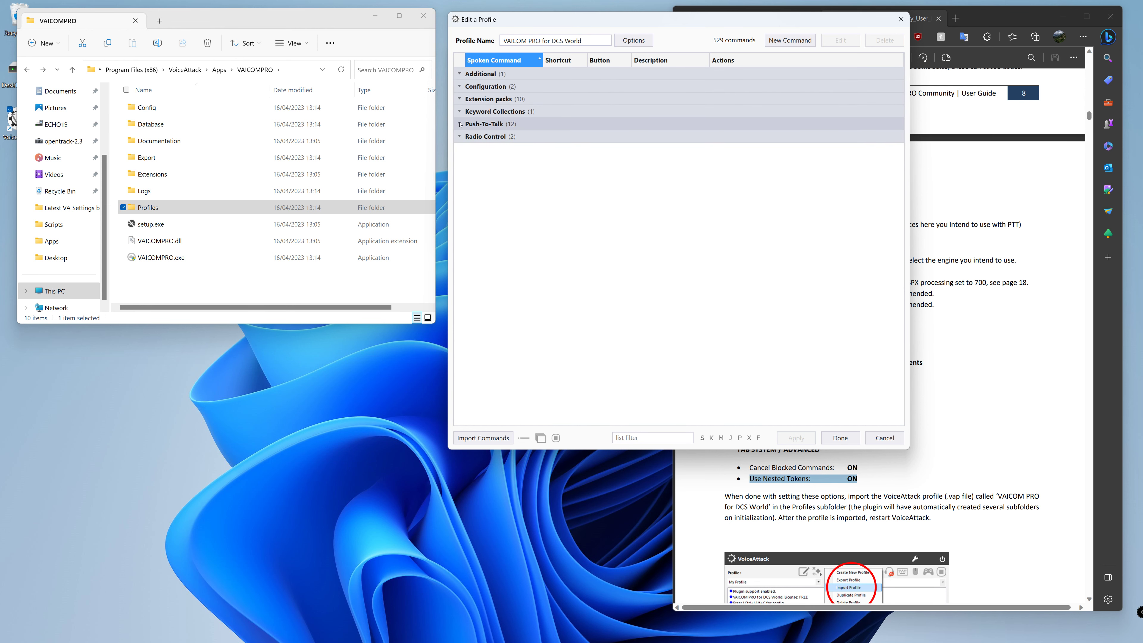
click(833, 442)
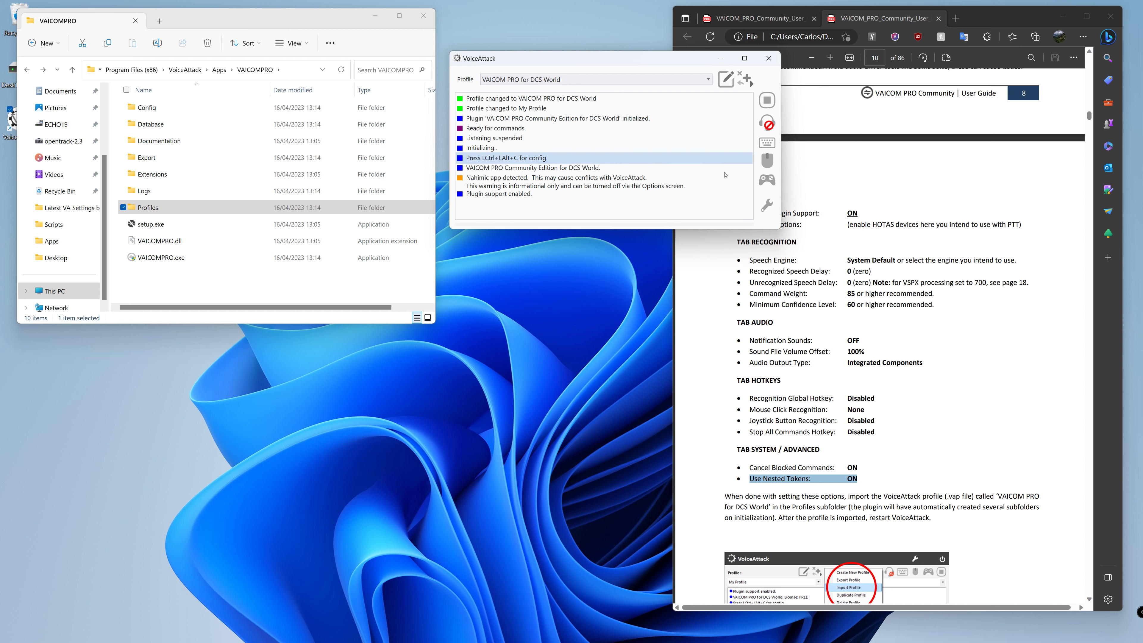
Step: Read the user guide's notes on the profile import, the startup messages and the DCS World options
scroll(830, 341, down, 5)
scroll(829, 341, down, 1)
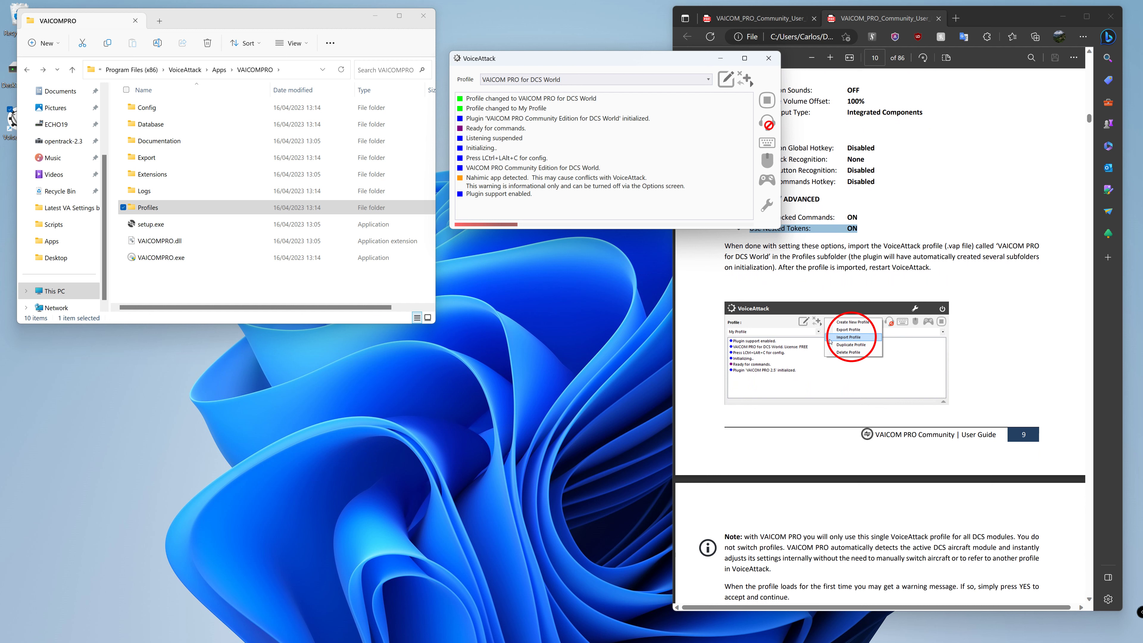
scroll(917, 389, down, 9)
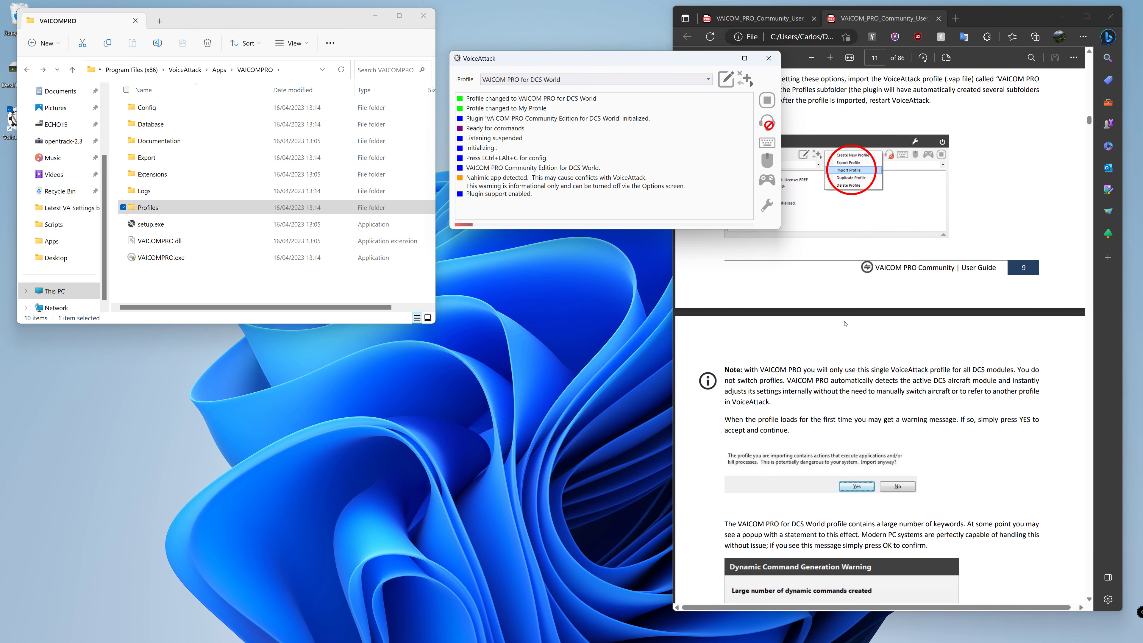
scroll(917, 388, down, 4)
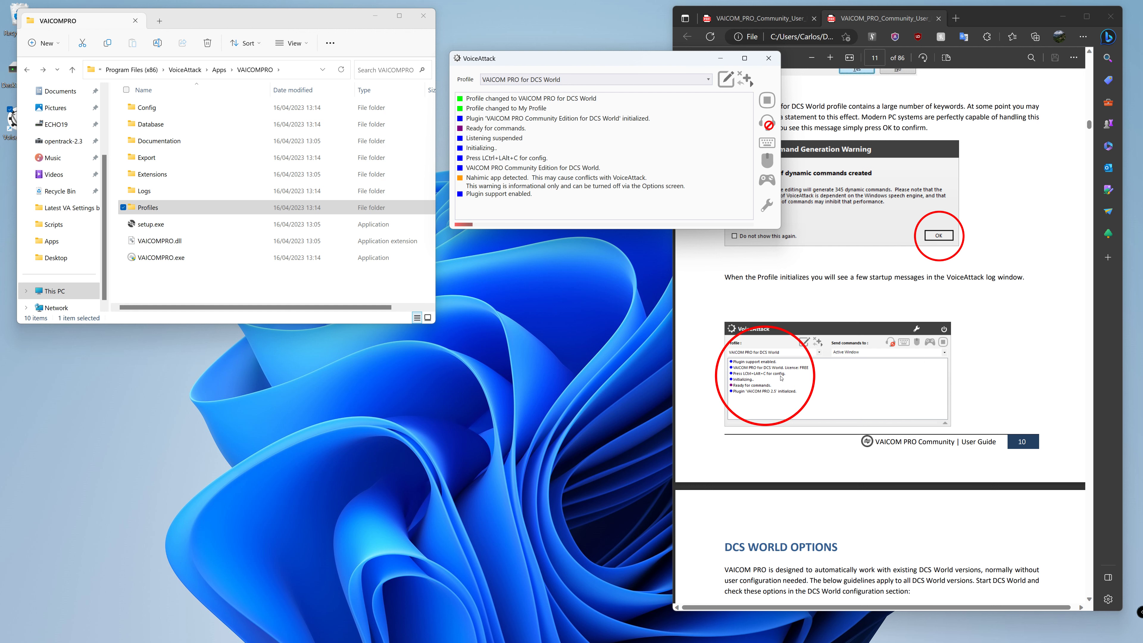
scroll(779, 380, down, 5)
scroll(779, 380, down, 1)
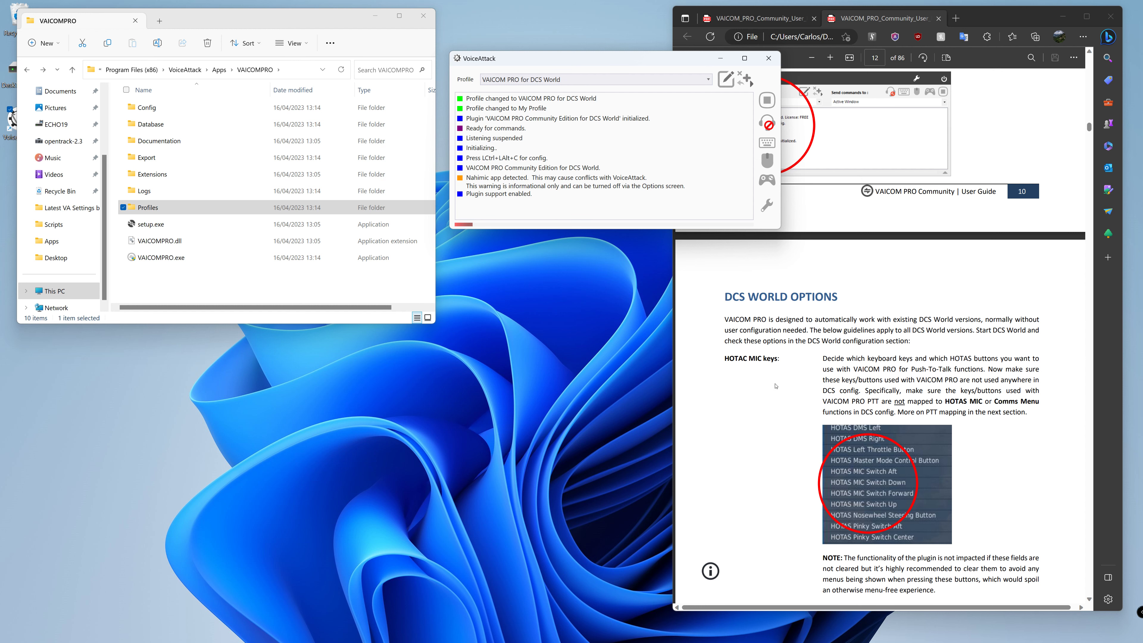
scroll(775, 396, down, 4)
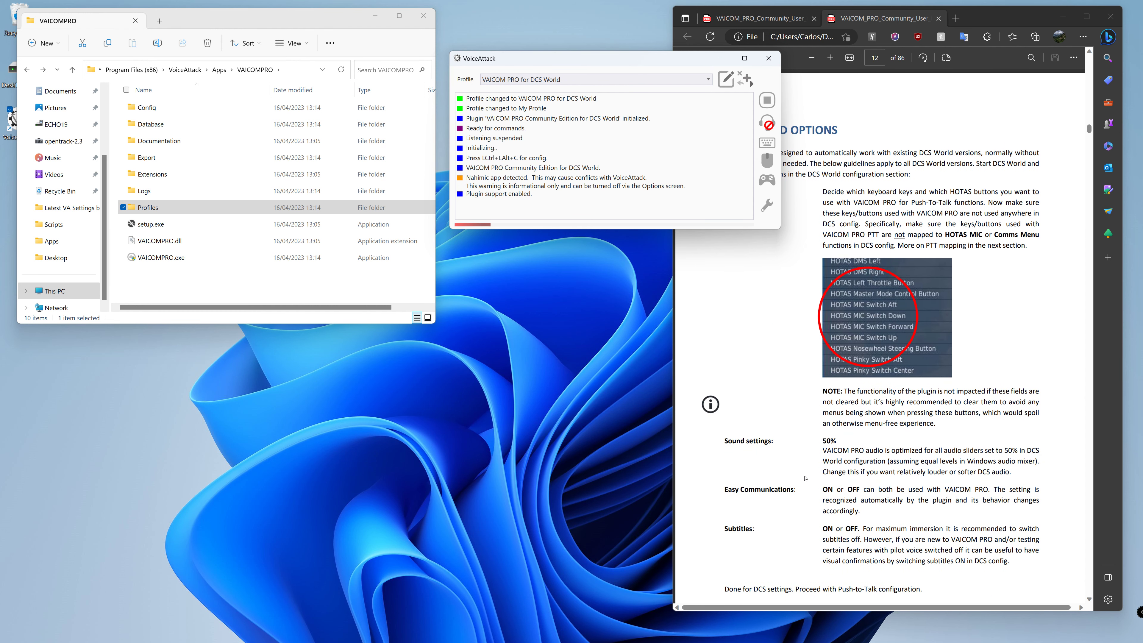
scroll(802, 394, down, 4)
scroll(802, 394, up, 4)
scroll(802, 394, down, 4)
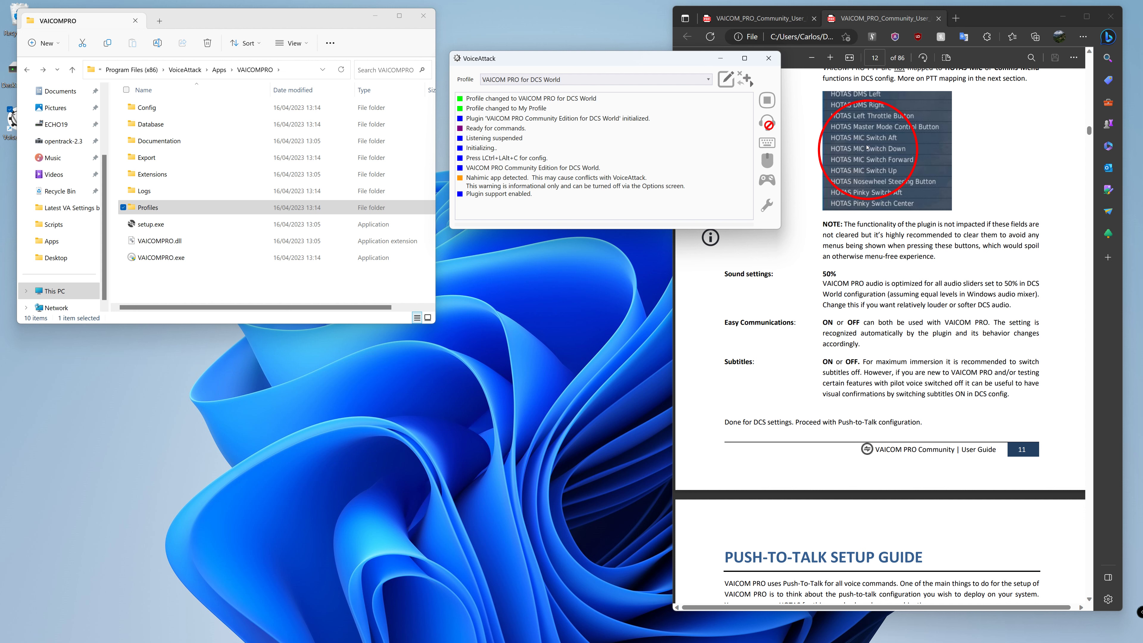
Step: Read the user guide's push-to-talk setup section, including joystick mapping and the TX 1-6 mapping system
scroll(834, 370, down, 9)
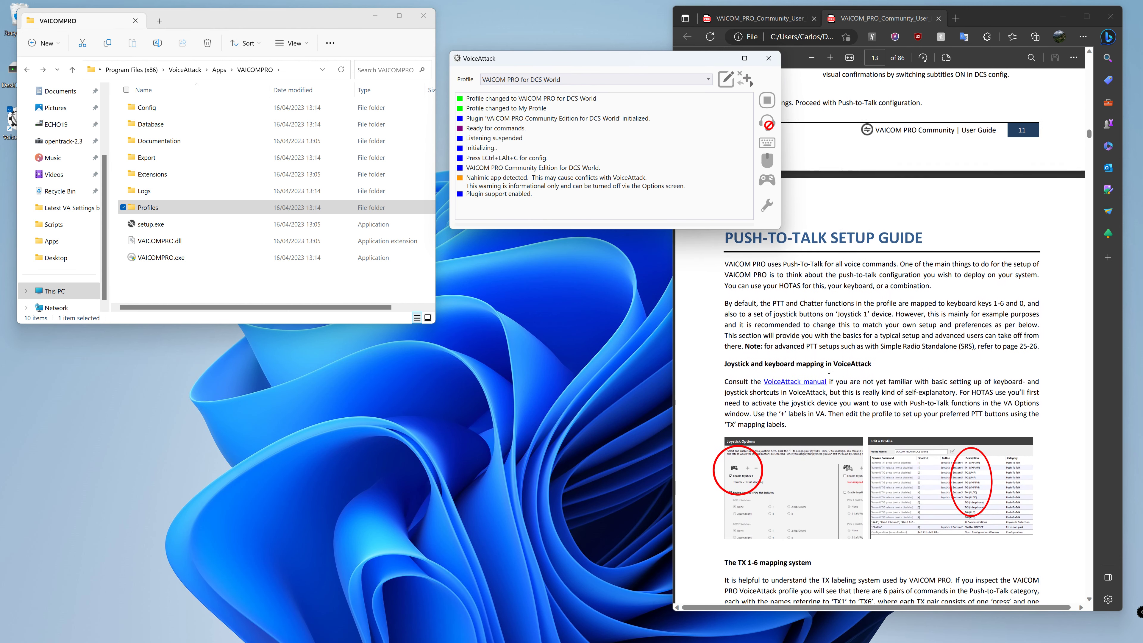
scroll(830, 371, down, 1)
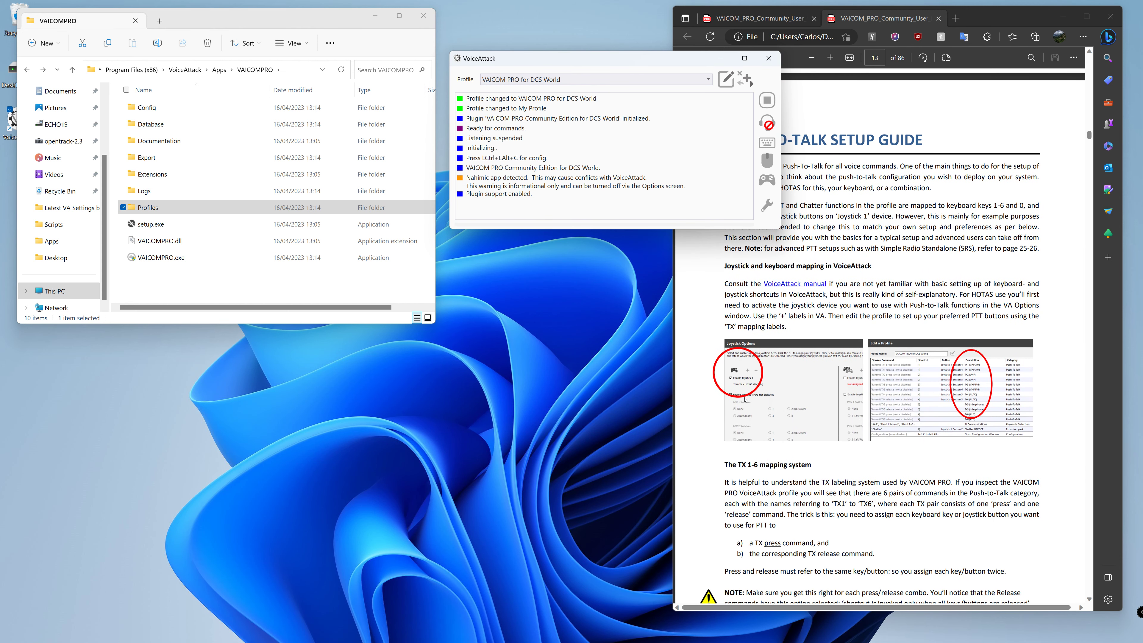
scroll(811, 399, down, 4)
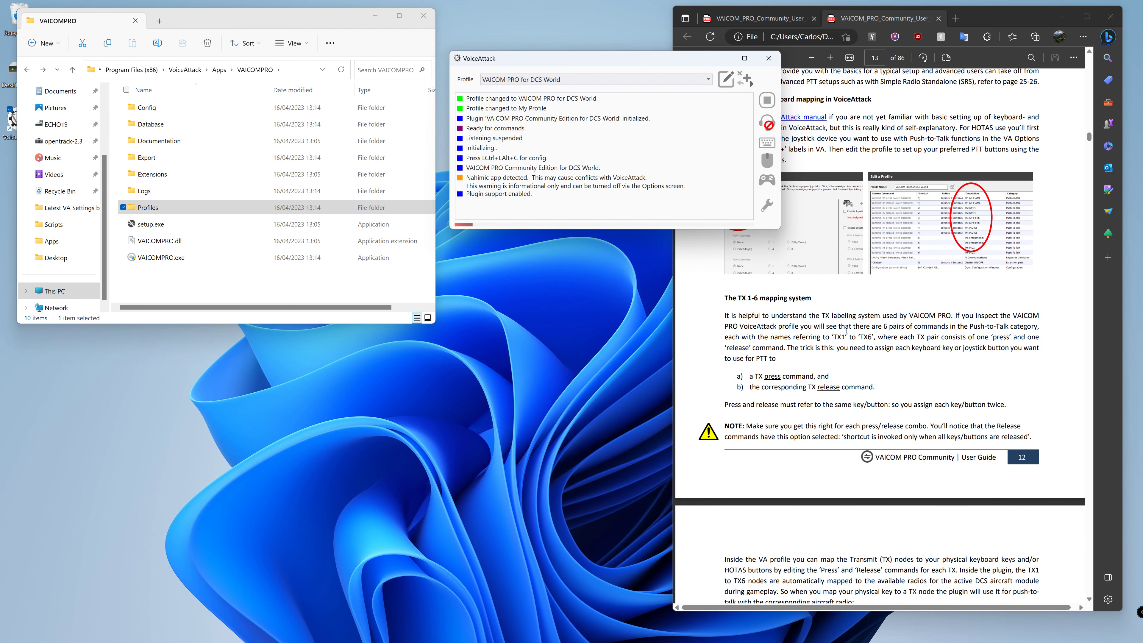
Step: Move the VoiceAttack window clear of the guide and switch the profile to My Profile and back to VAICOM PRO for DCS World
drag(670, 62, 586, 105)
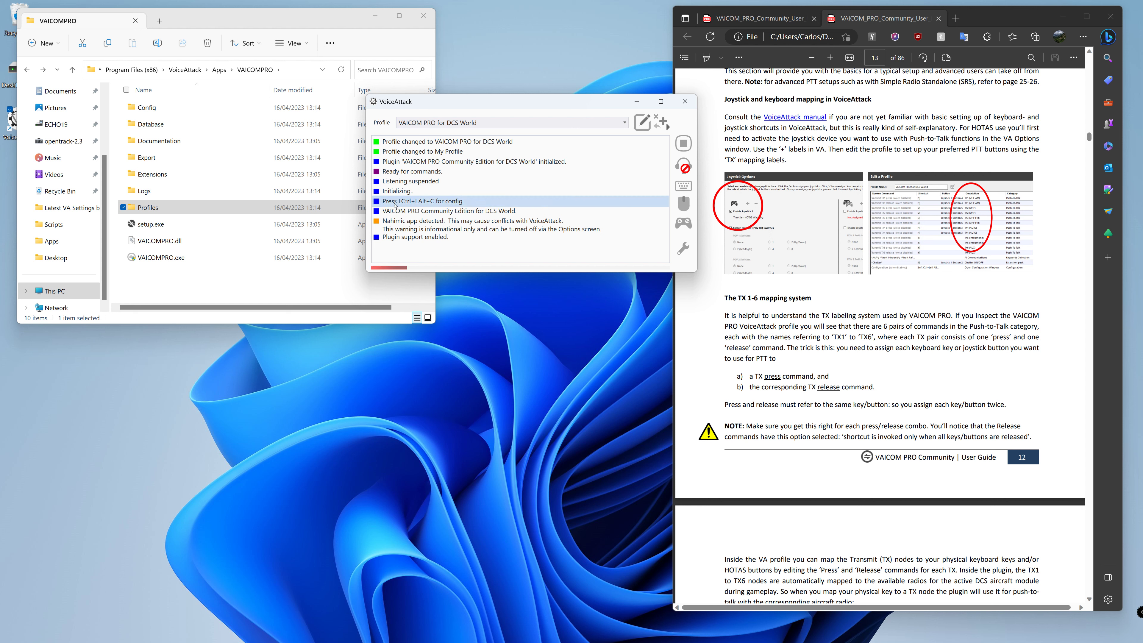
click(409, 203)
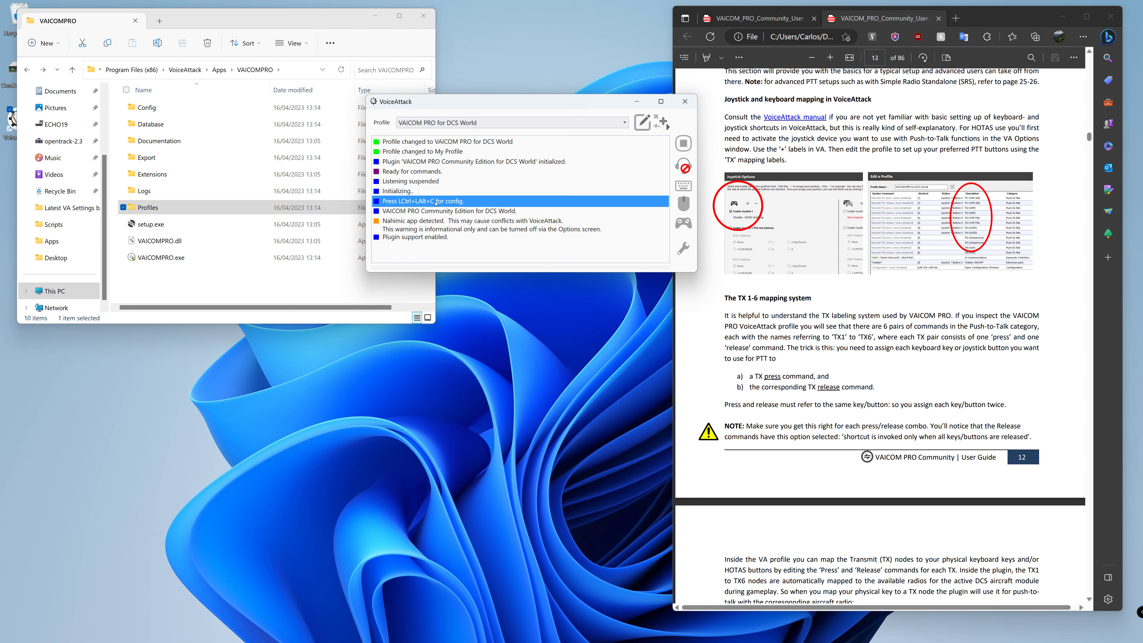
click(458, 123)
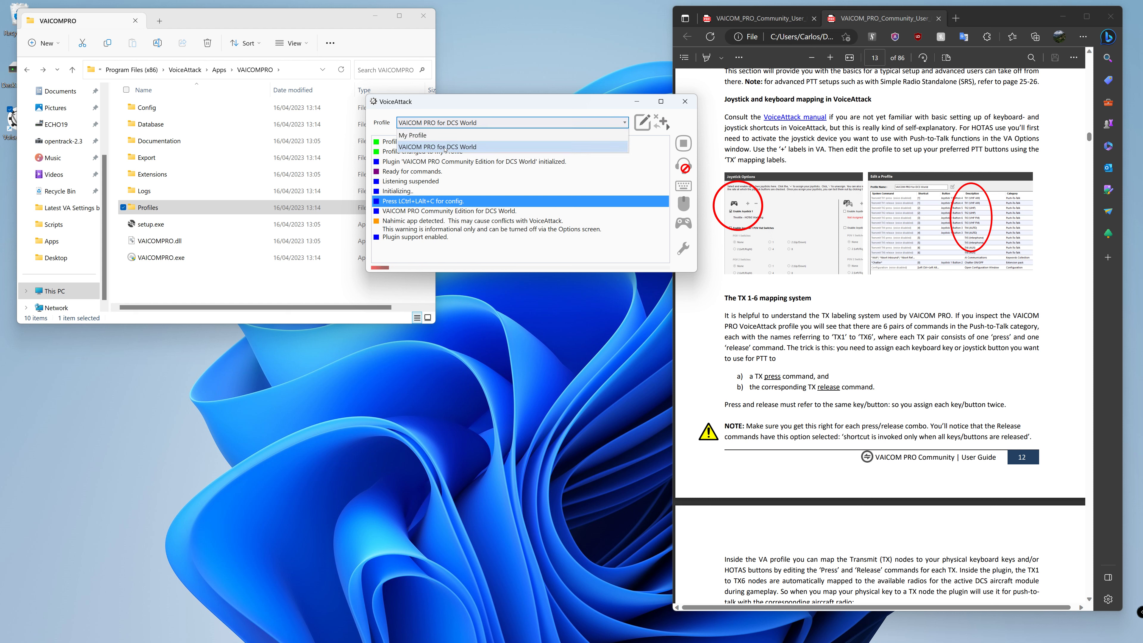
click(446, 135)
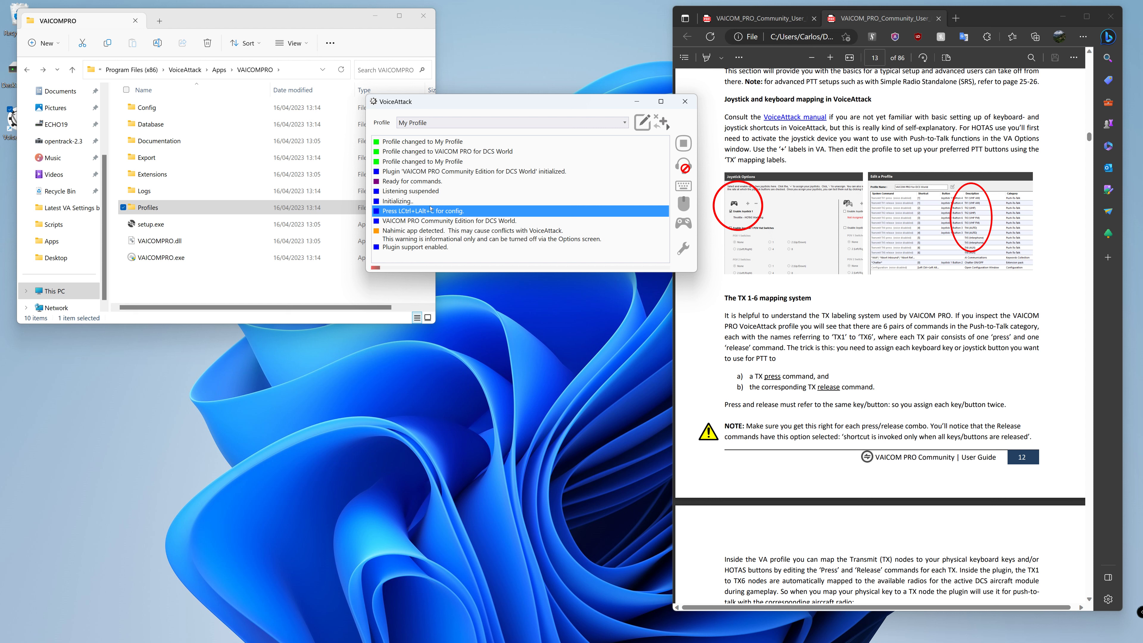
click(456, 124)
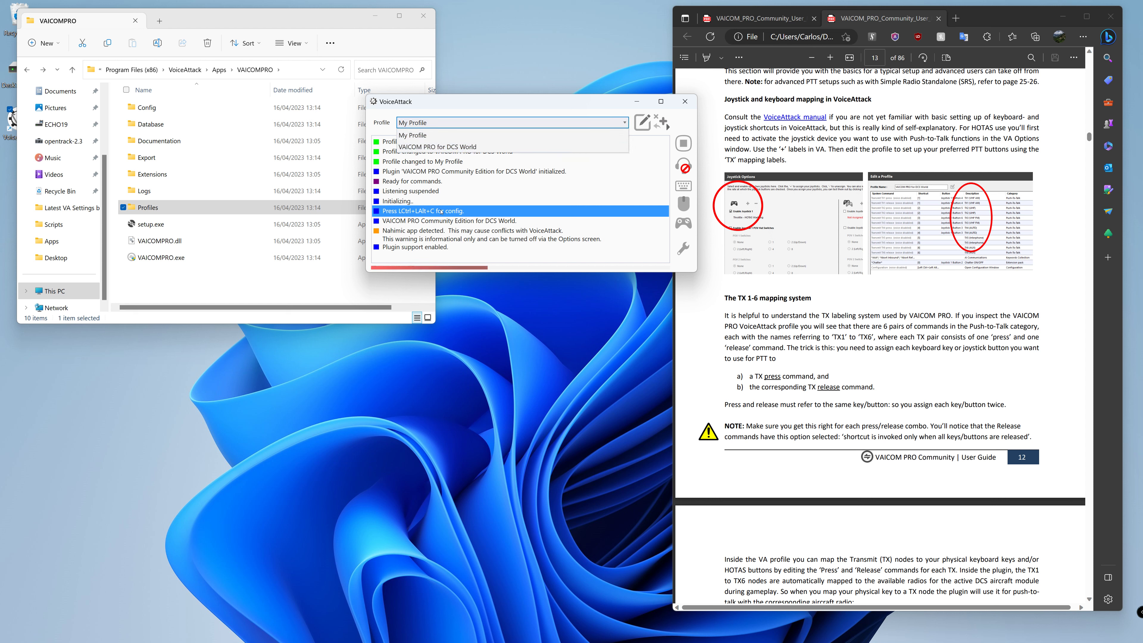
click(438, 148)
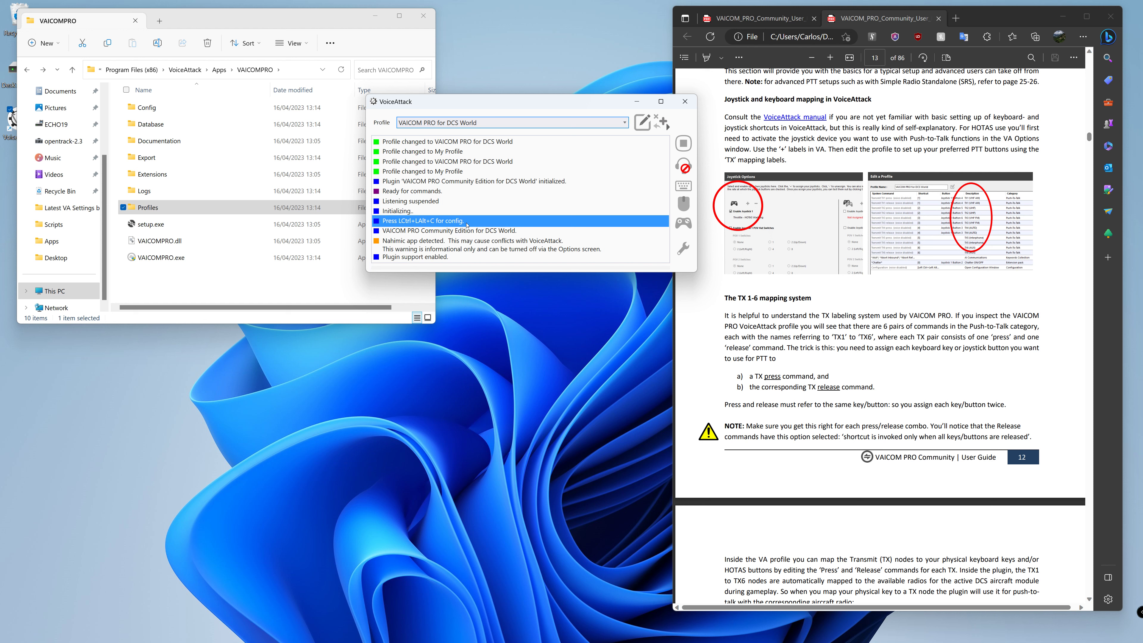
Step: Open the VAICOM PRO configuration window and look over its PTT controls and Preferences options
key(ctrl+alt+c)
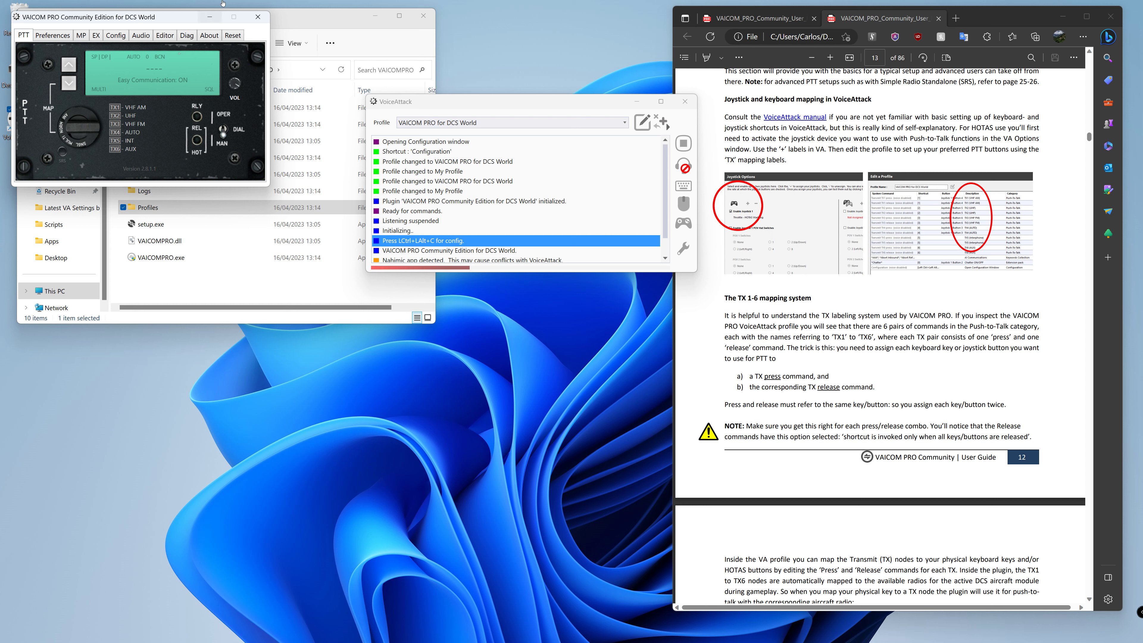
click(221, 143)
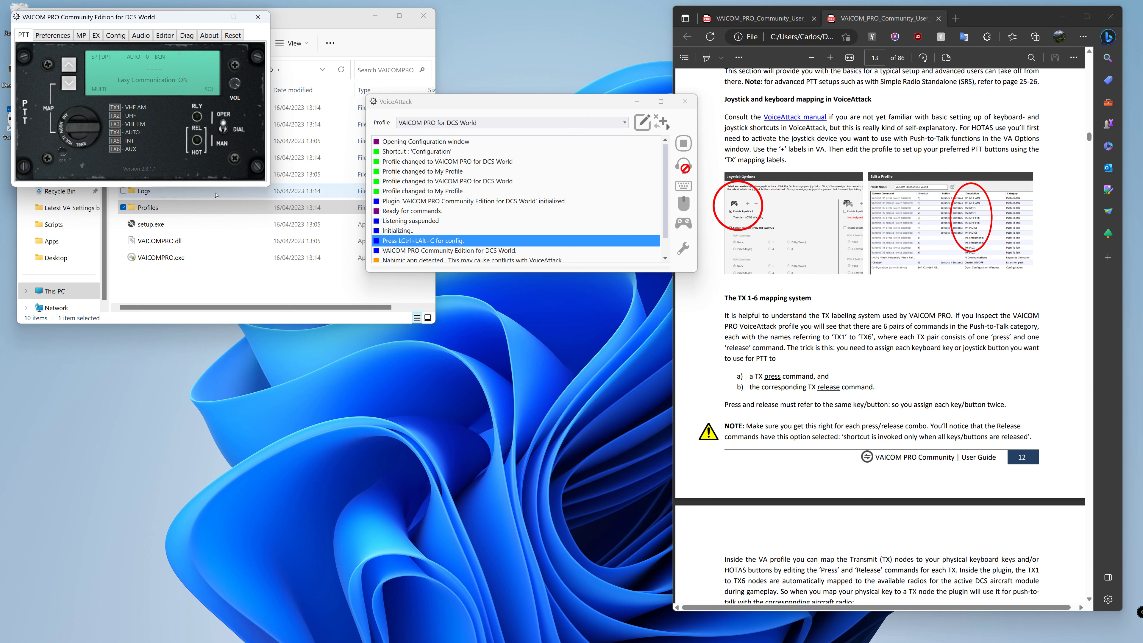
click(80, 125)
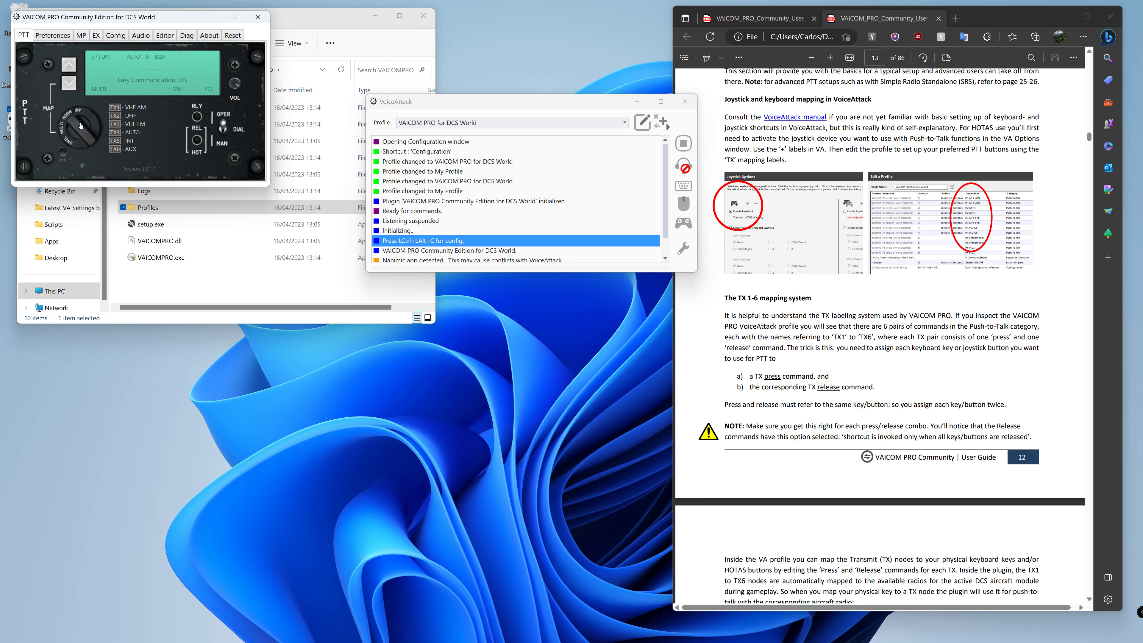
click(79, 131)
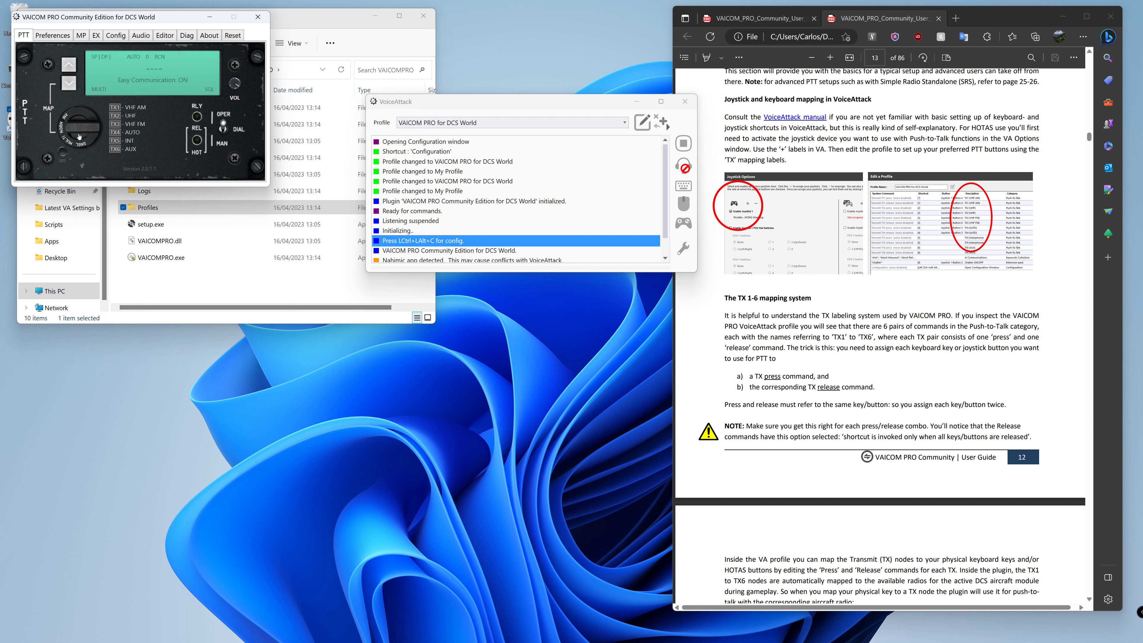
click(44, 36)
click(23, 35)
click(45, 36)
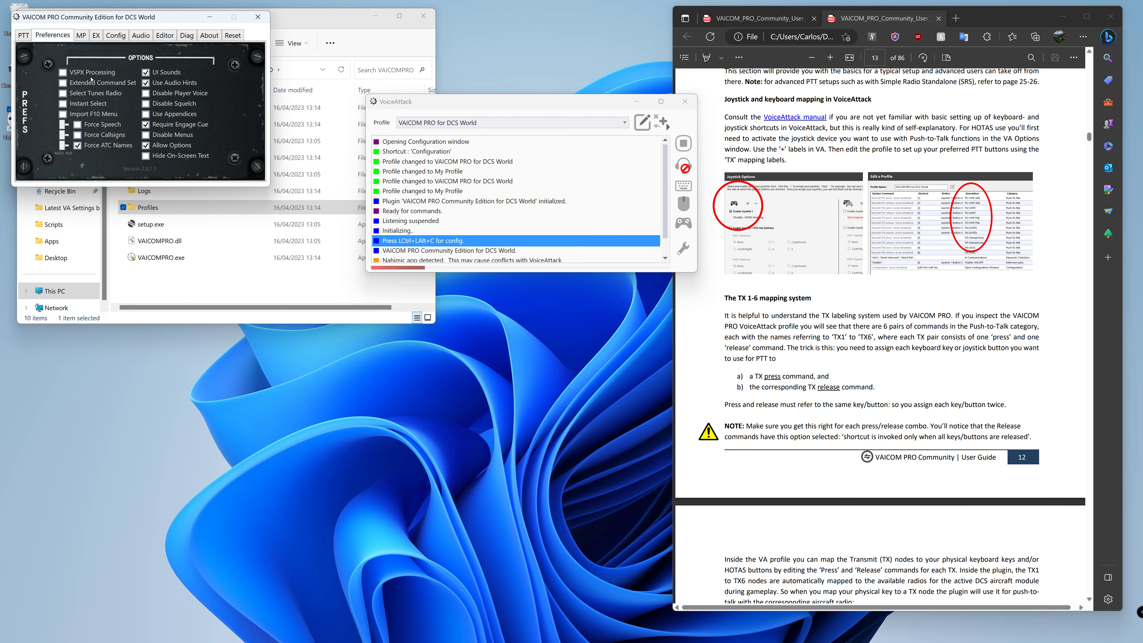
Step: Enable Extended Command Set, Select Tunes Radio, Instant Select, Force Speech and Disable Menus in the preferences, and turn off Require Engage Cue
scroll(757, 354, down, 10)
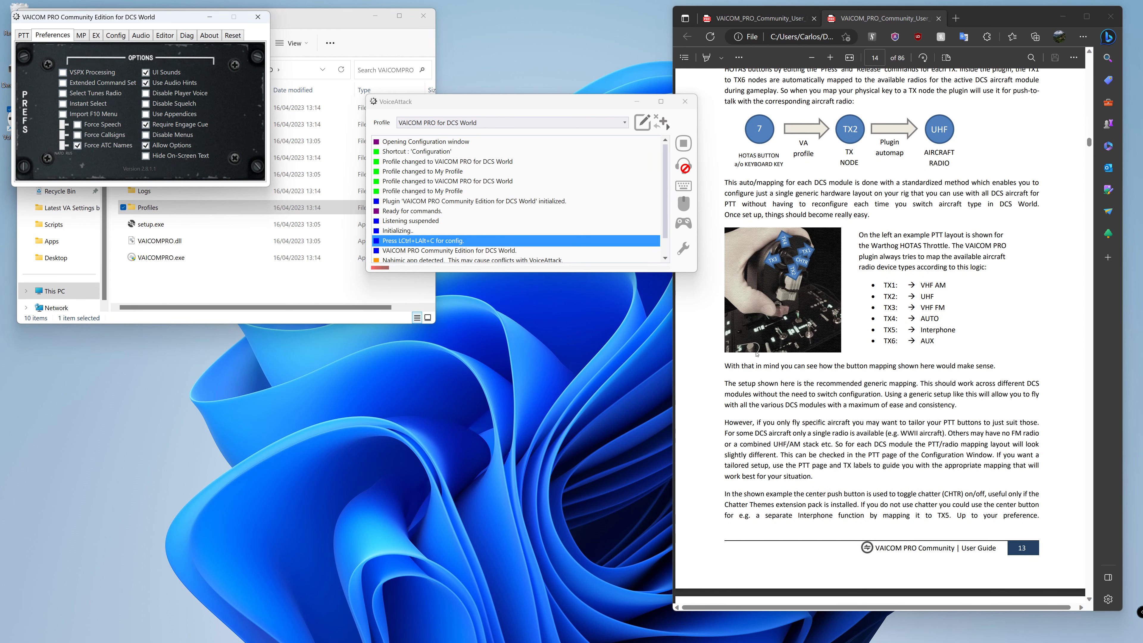
scroll(756, 355, up, 10)
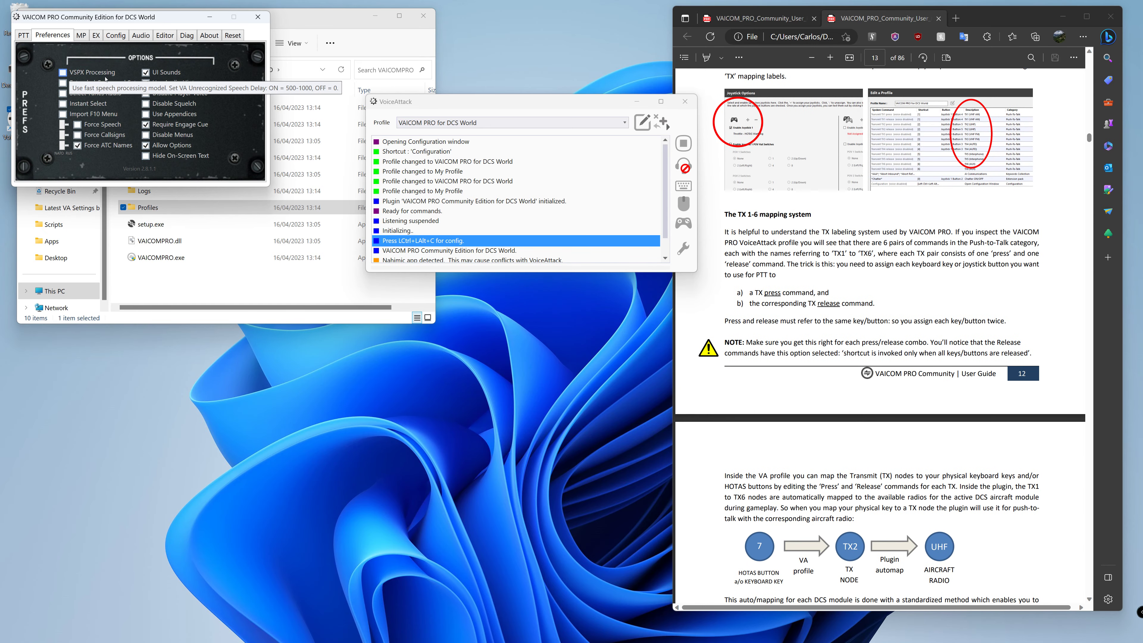
click(62, 83)
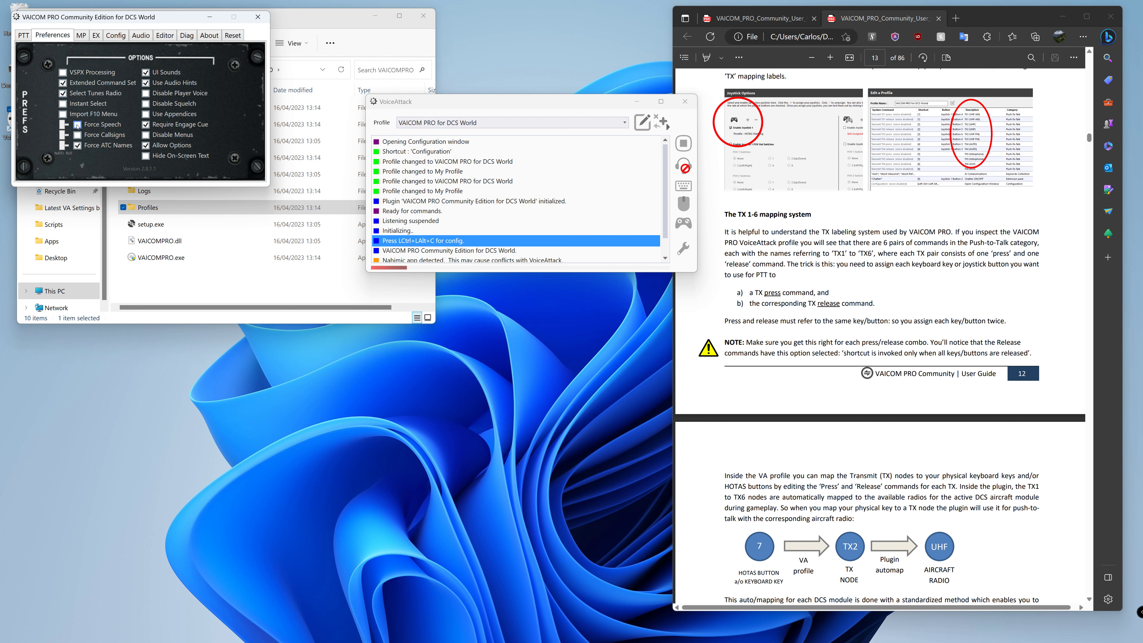
click(63, 104)
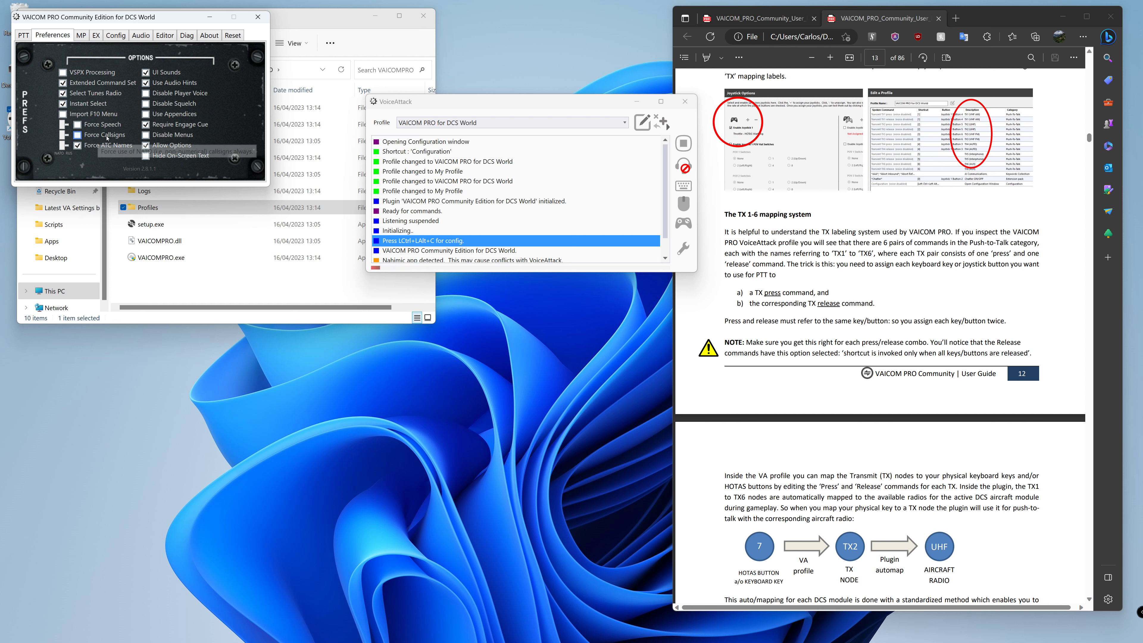
click(77, 125)
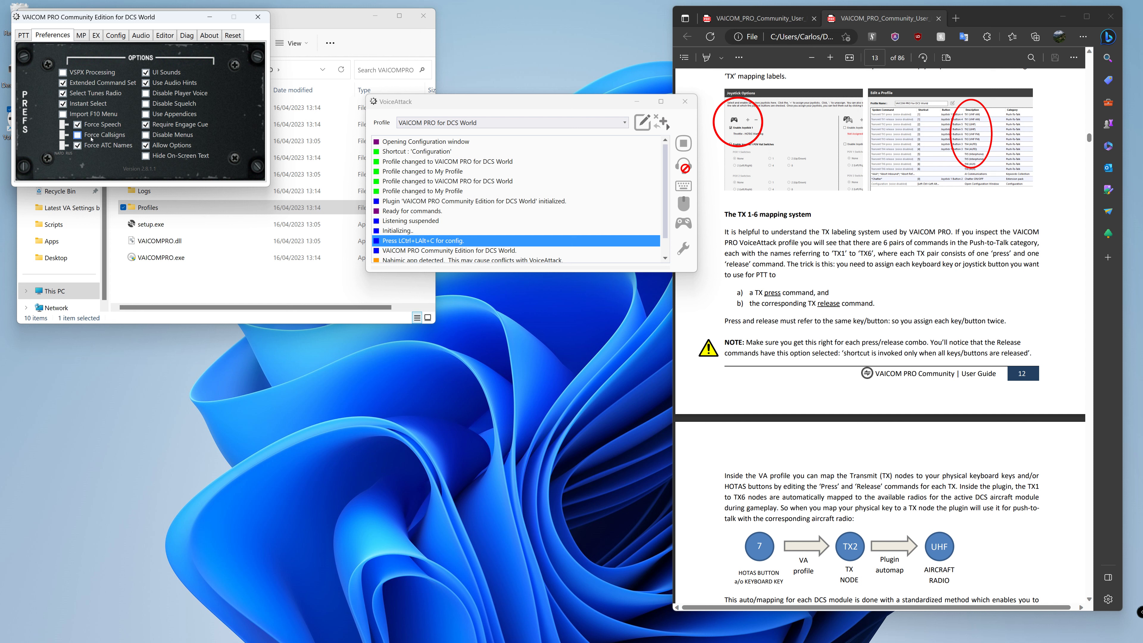
click(146, 136)
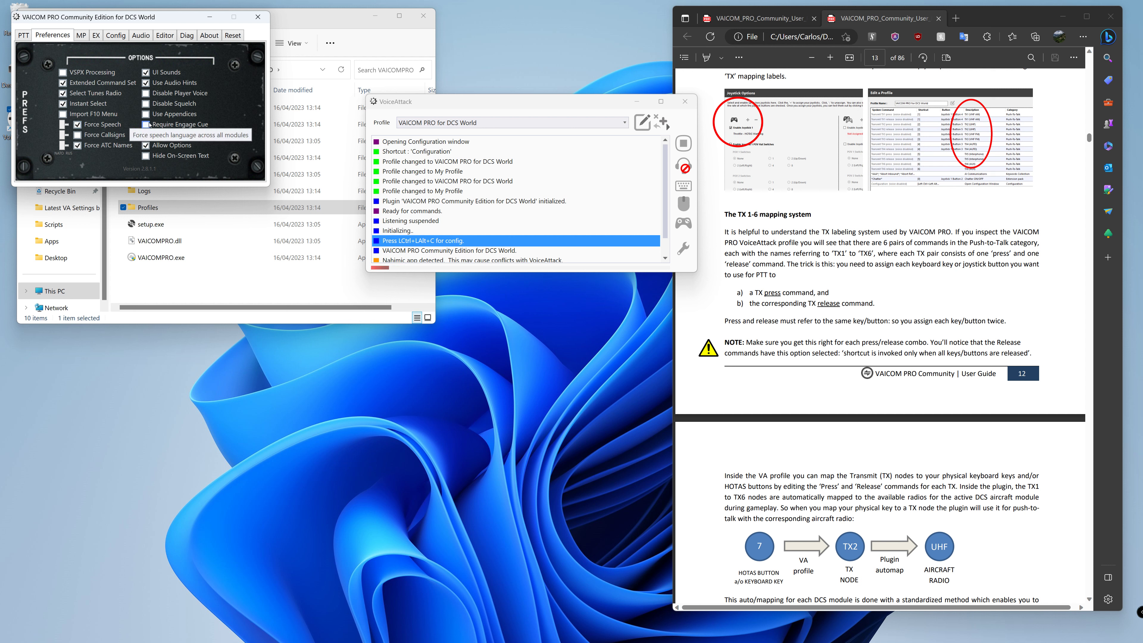
click(146, 114)
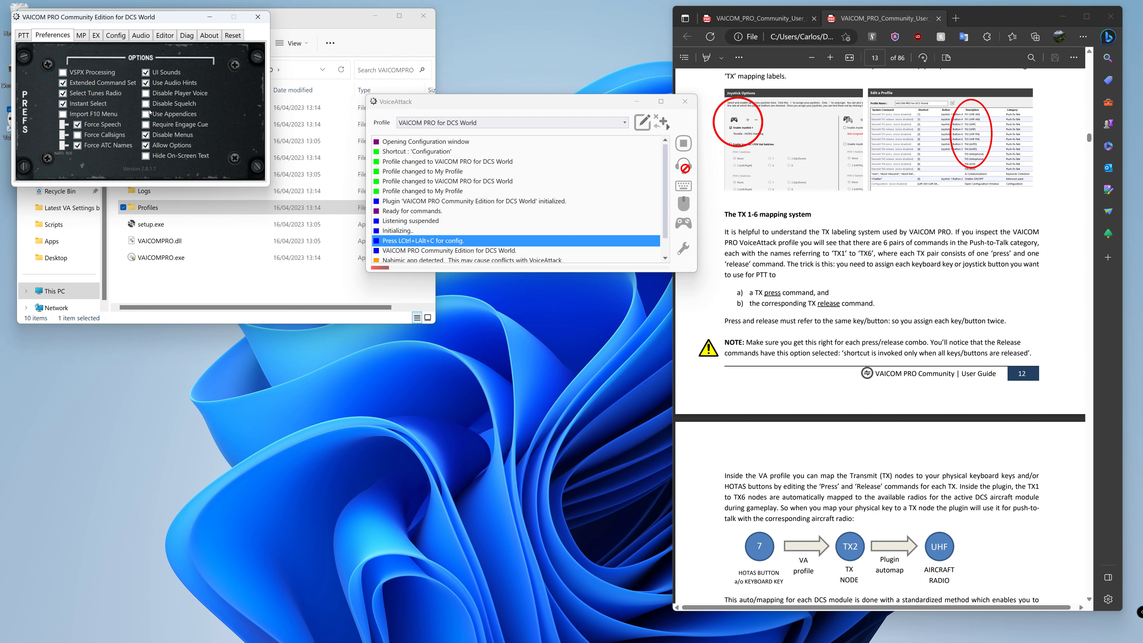
Step: Enable Use with Multiplayer, Display Info and VoiceChat Integration in the multiplayer options
click(82, 35)
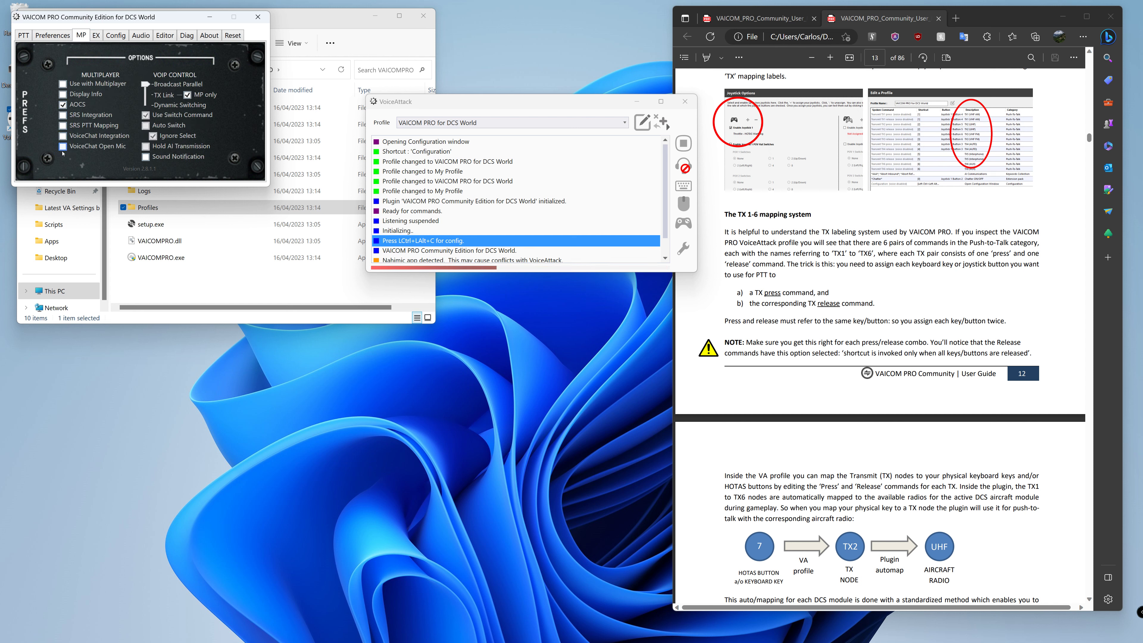
click(64, 95)
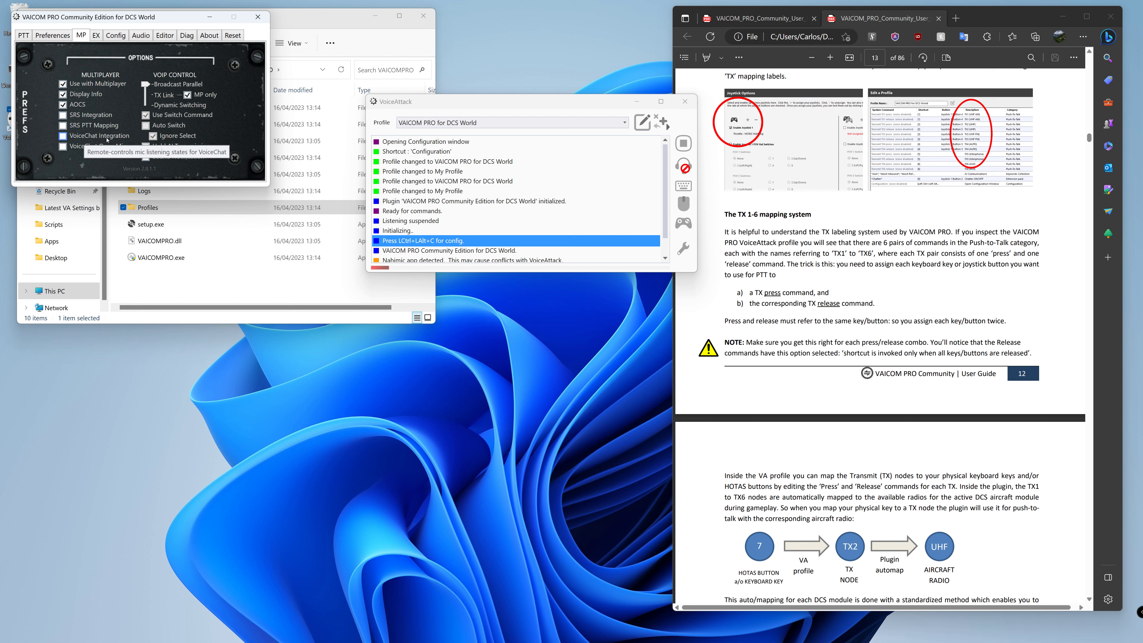
click(64, 136)
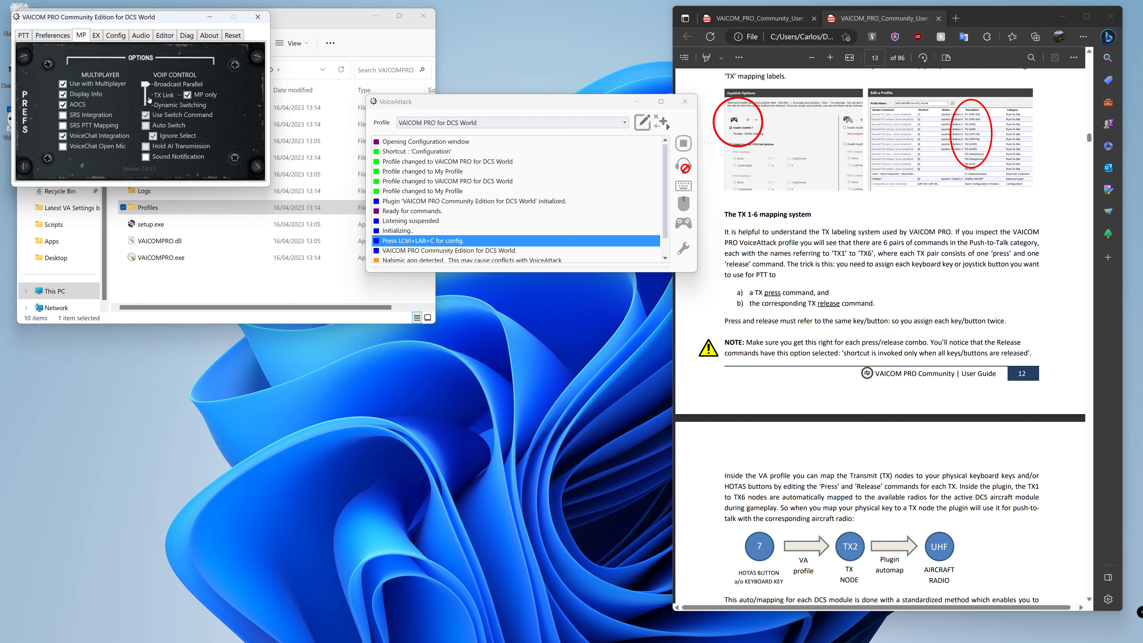
Step: Set the VOIP control mode to Dynamic Switching and enable Sound Notification, leaving Hold AI Transmission off
click(149, 98)
click(147, 103)
click(146, 149)
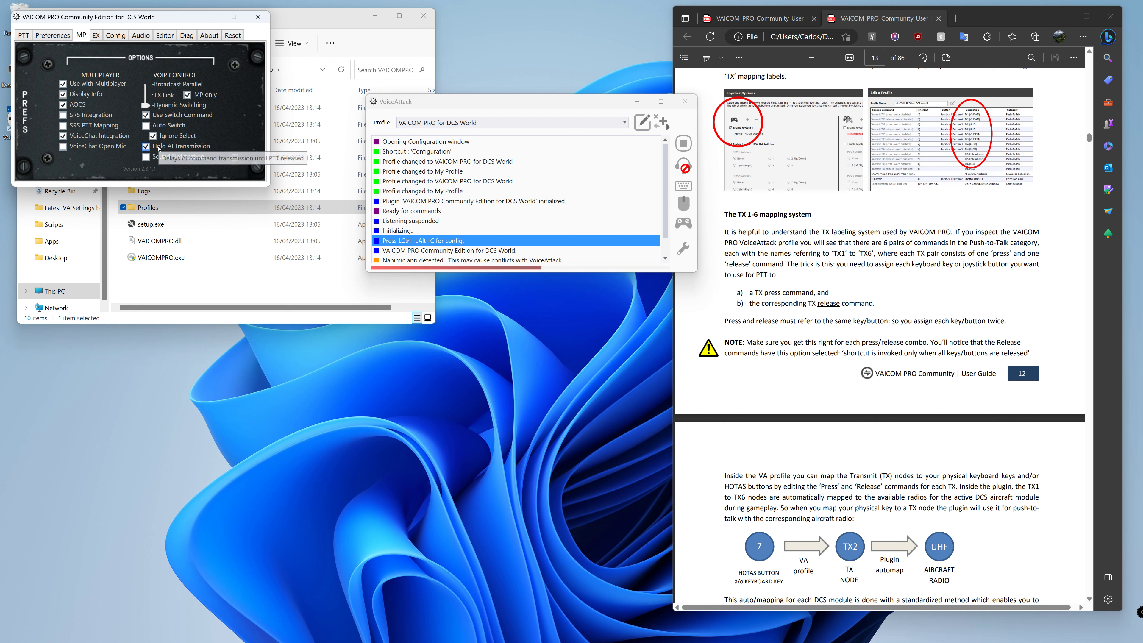
click(146, 147)
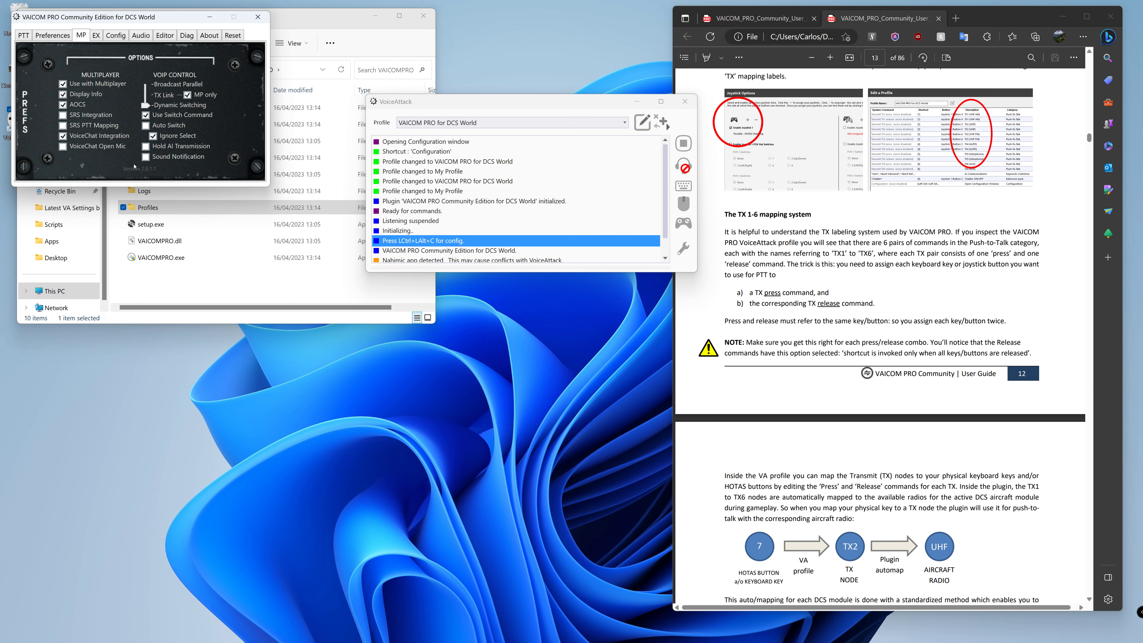
click(147, 148)
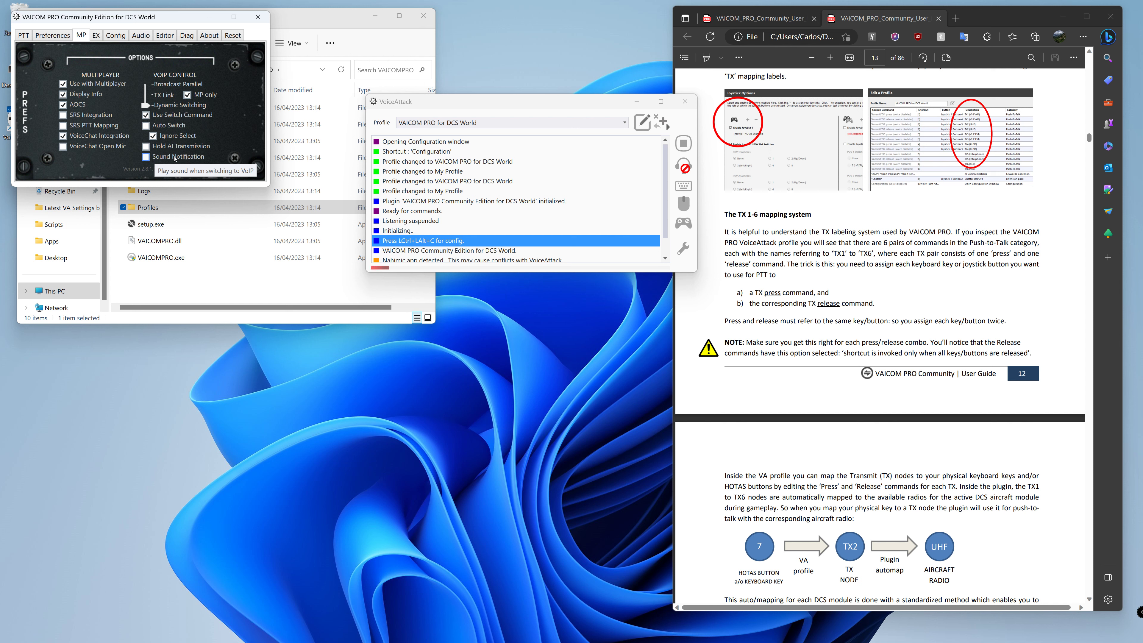
click(172, 158)
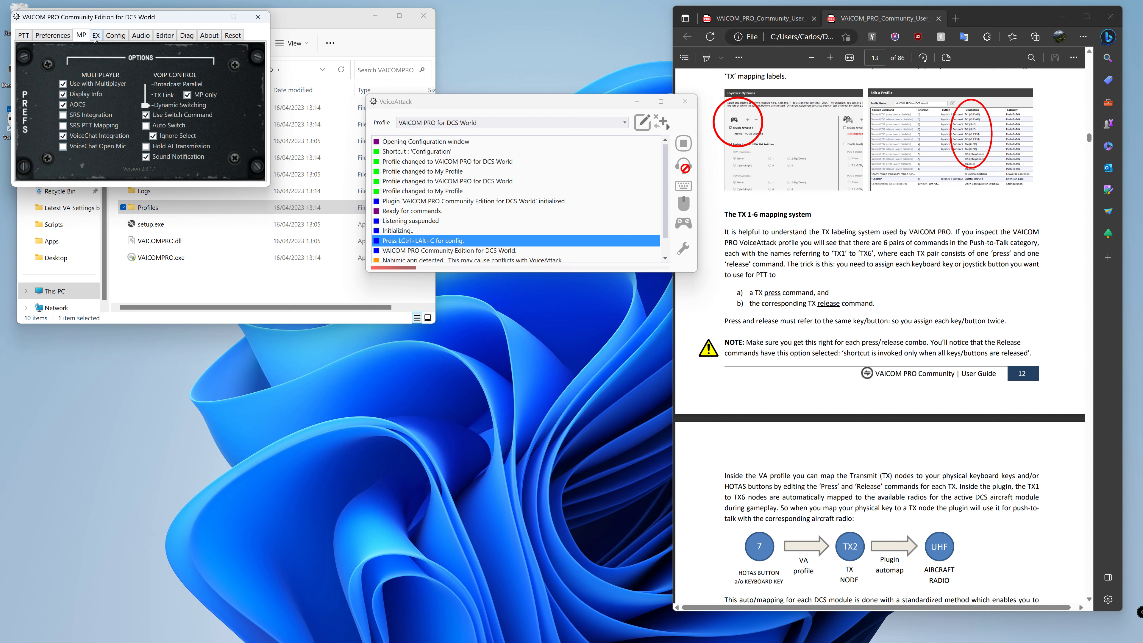
Step: Enable ICS Hot Mic among the AIRIO options of the VAICOM PRO extensions
click(96, 35)
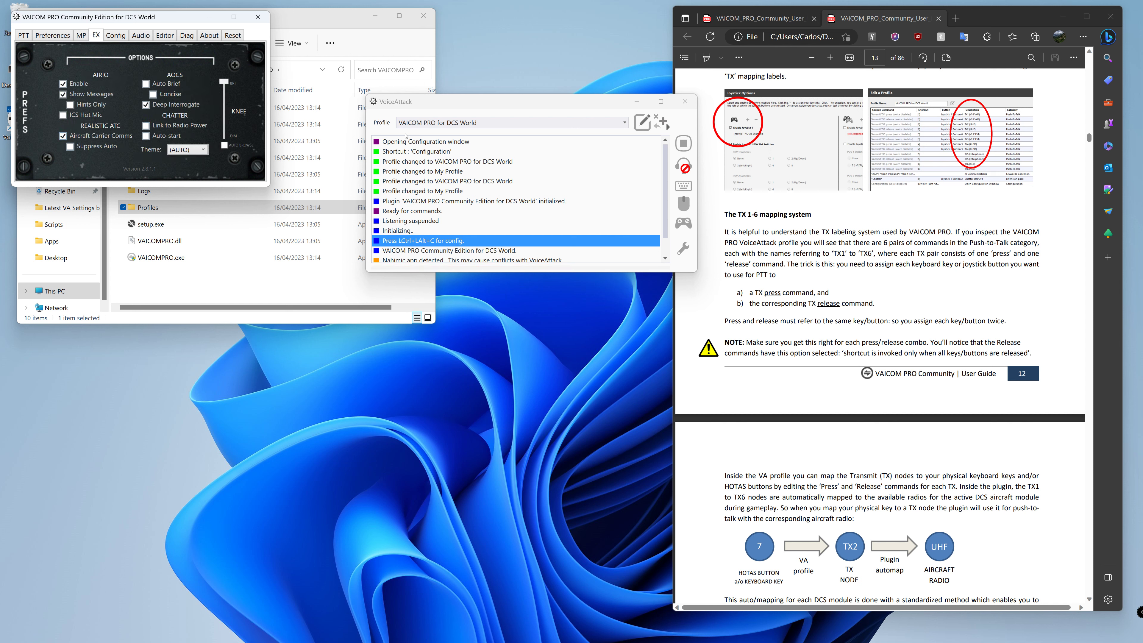
scroll(834, 335, down, 6)
scroll(834, 334, down, 14)
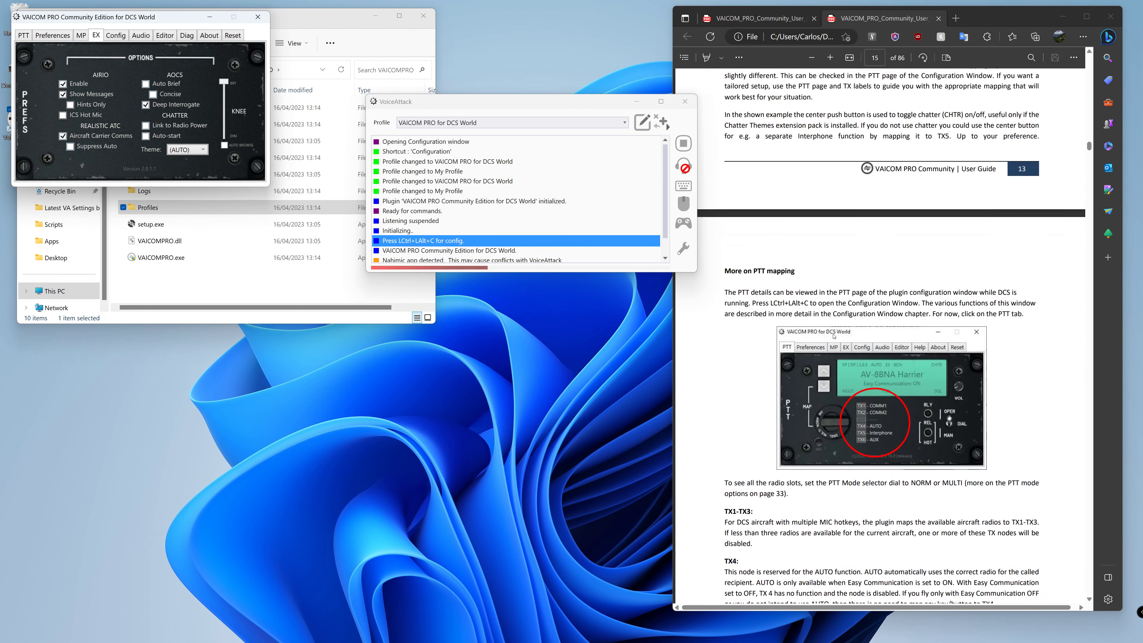
scroll(834, 335, up, 7)
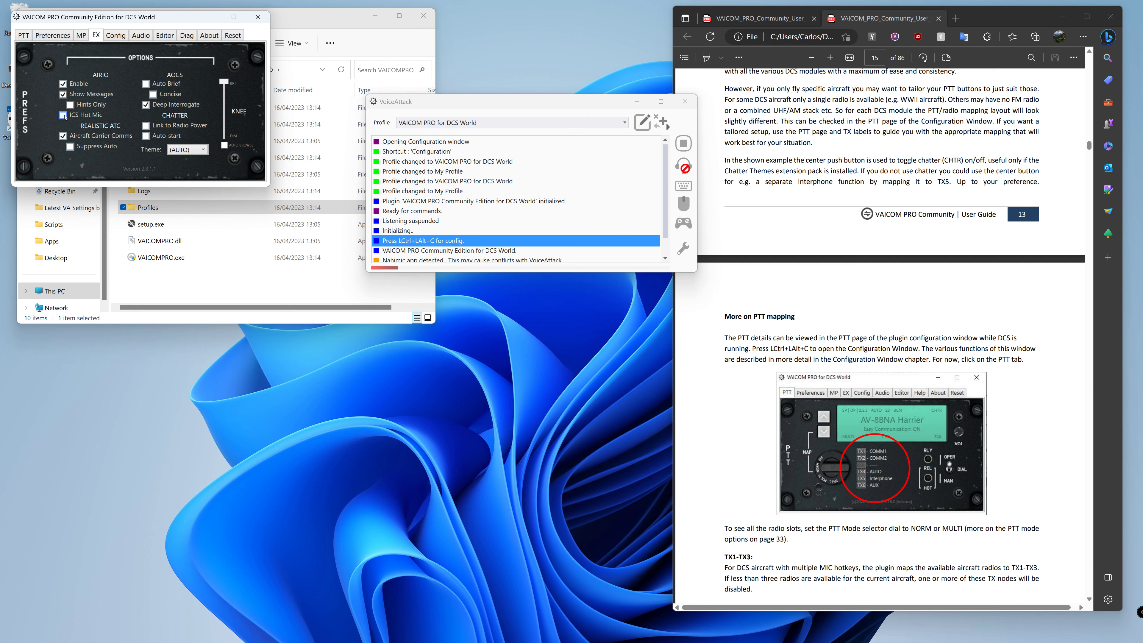
click(64, 116)
click(78, 117)
click(66, 116)
click(75, 115)
click(64, 115)
click(63, 116)
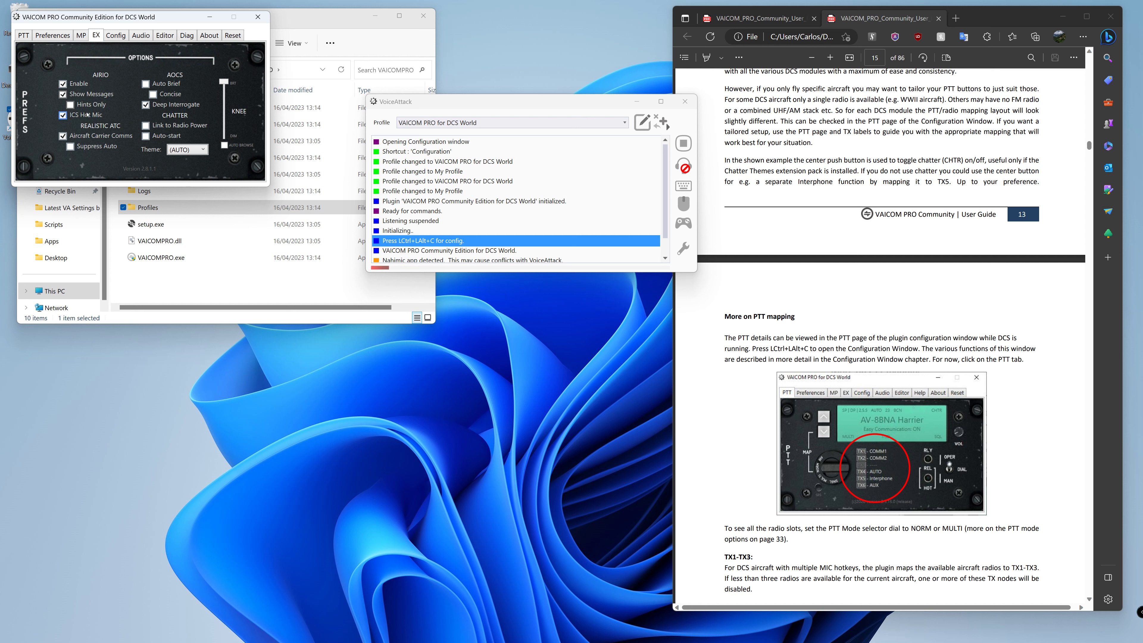
Step: Enable Concise for AOCS and Link to Radio Power for Chatter, and lower the KNEE slider
click(153, 94)
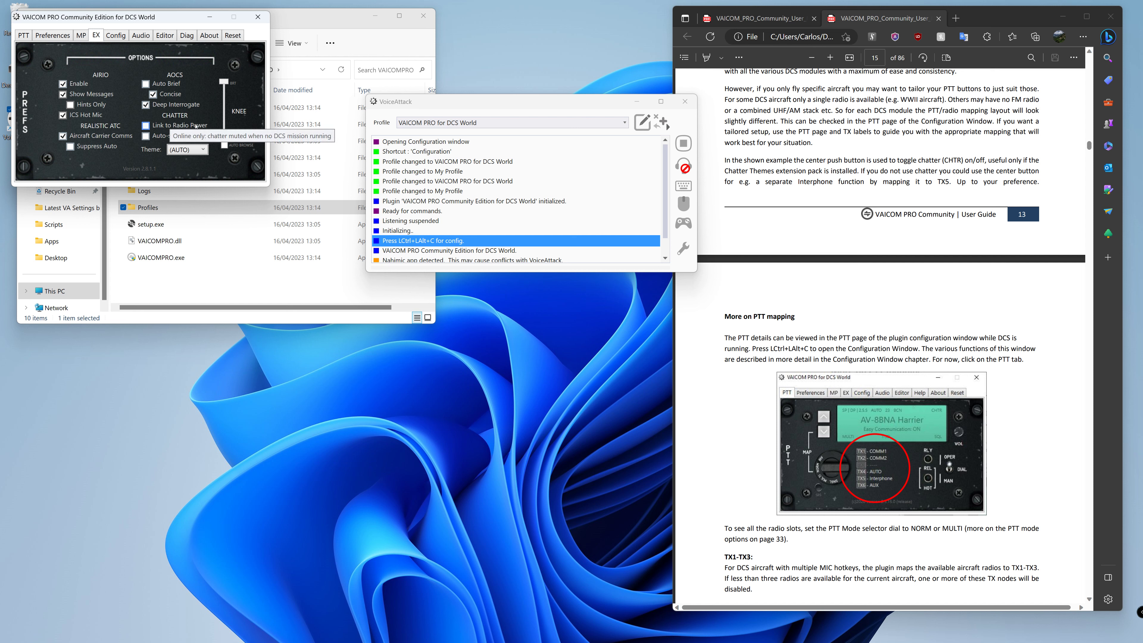
click(147, 125)
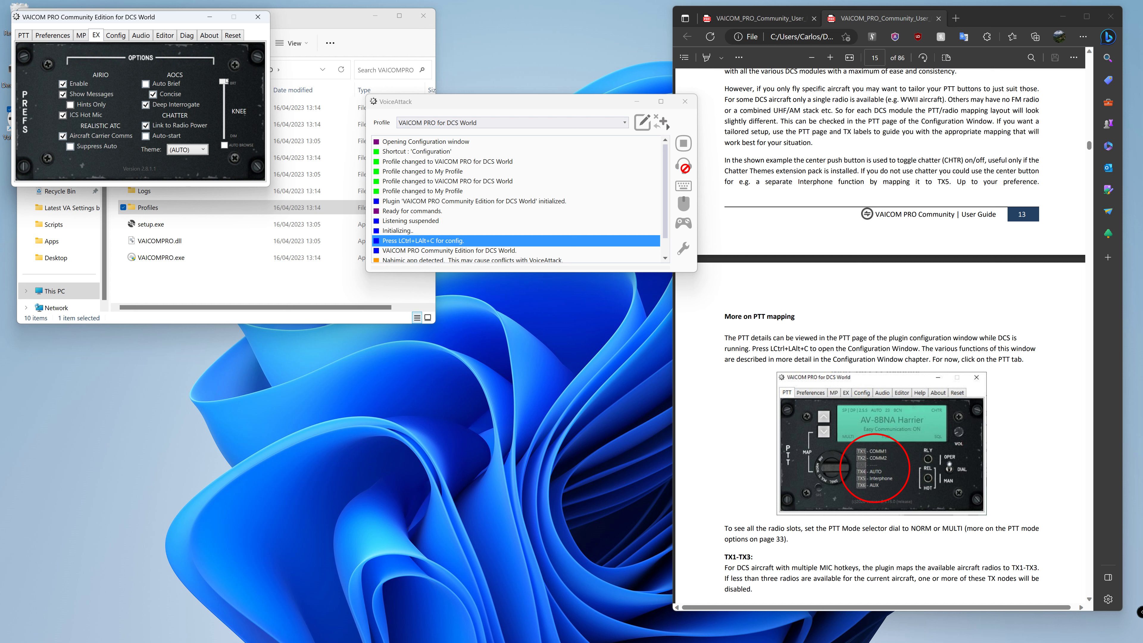
drag(224, 82, 230, 110)
Step: Enable Run in debug mode in the VAICOM PRO configuration options
click(116, 36)
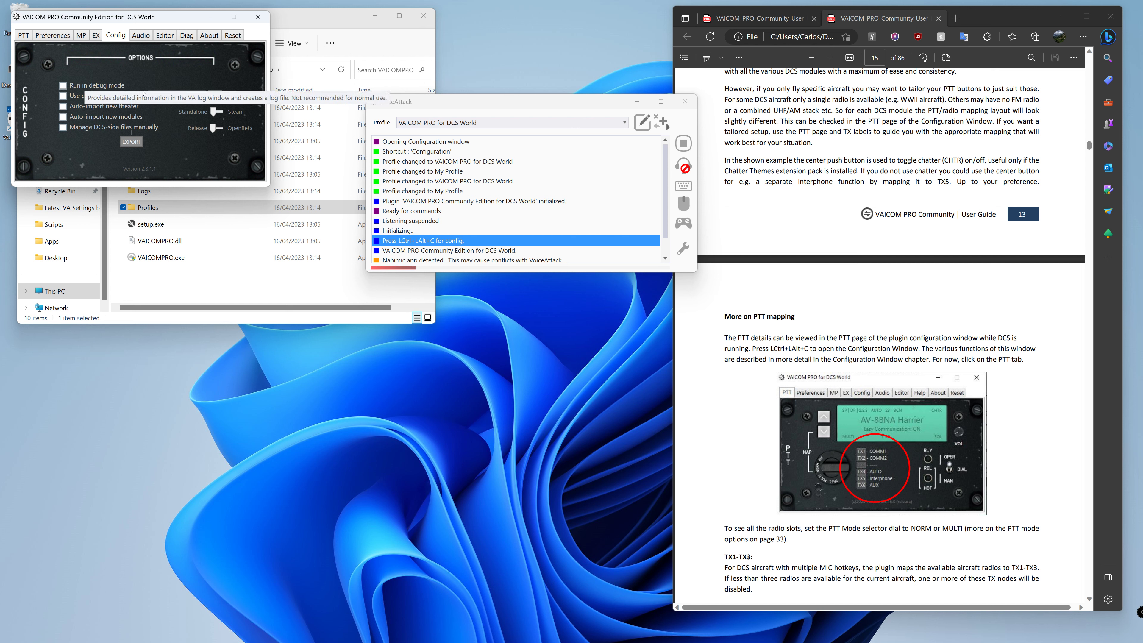
click(80, 88)
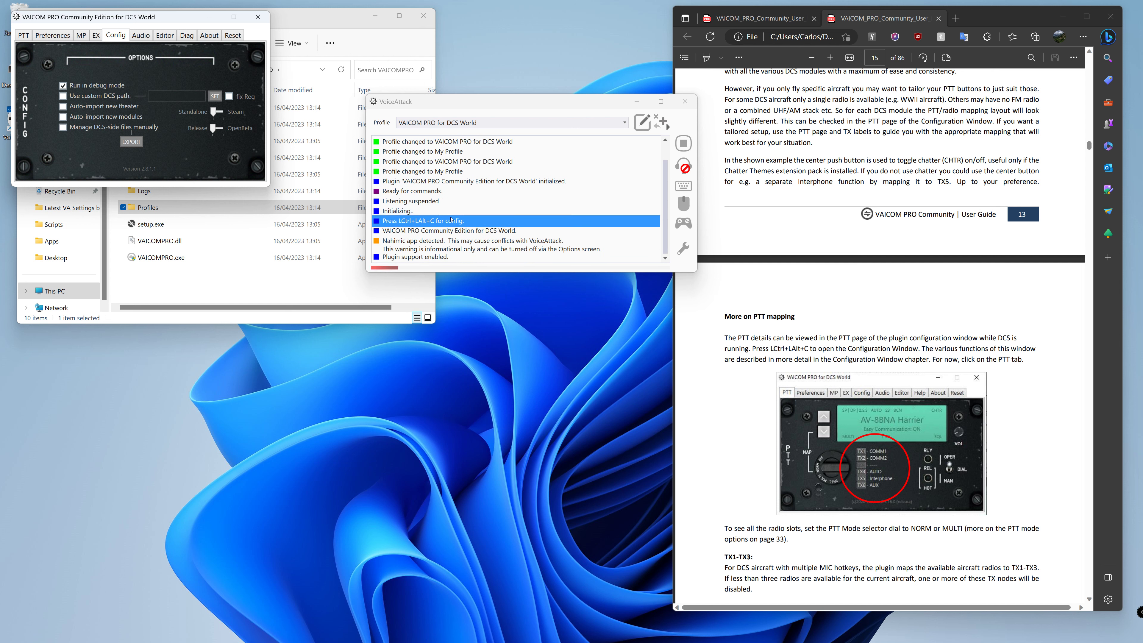
key(ctrl+alt+c)
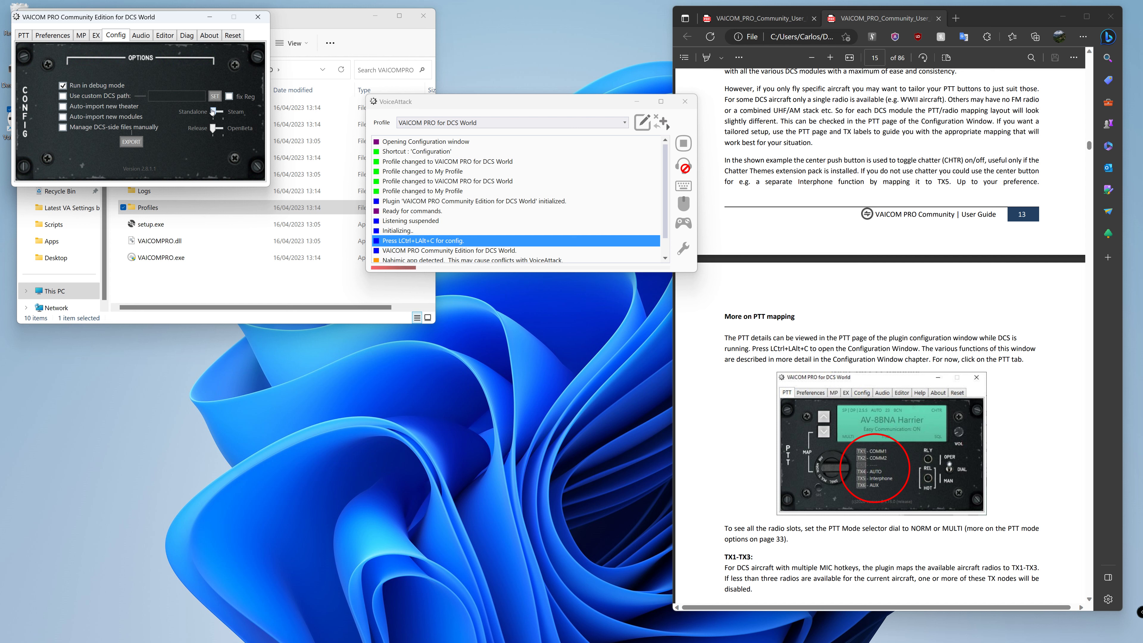
Step: Enable the custom DCS path and browse to the Eagle Dynamics folder in Program Files (x86) on the Games Drive (D:)
click(68, 94)
click(214, 96)
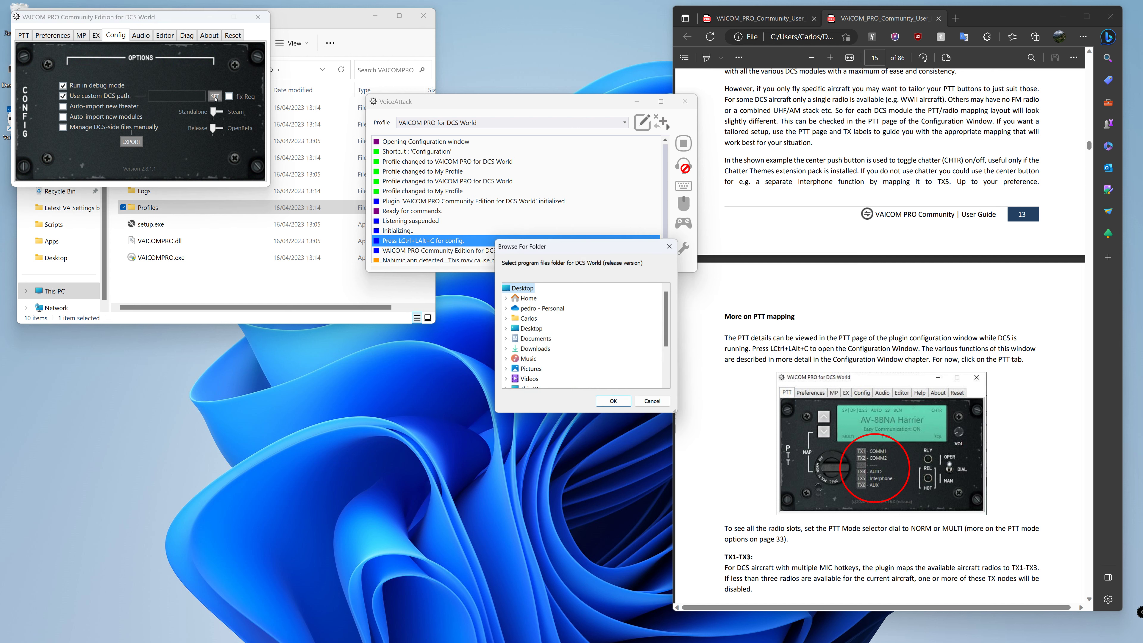
scroll(535, 333, down, 2)
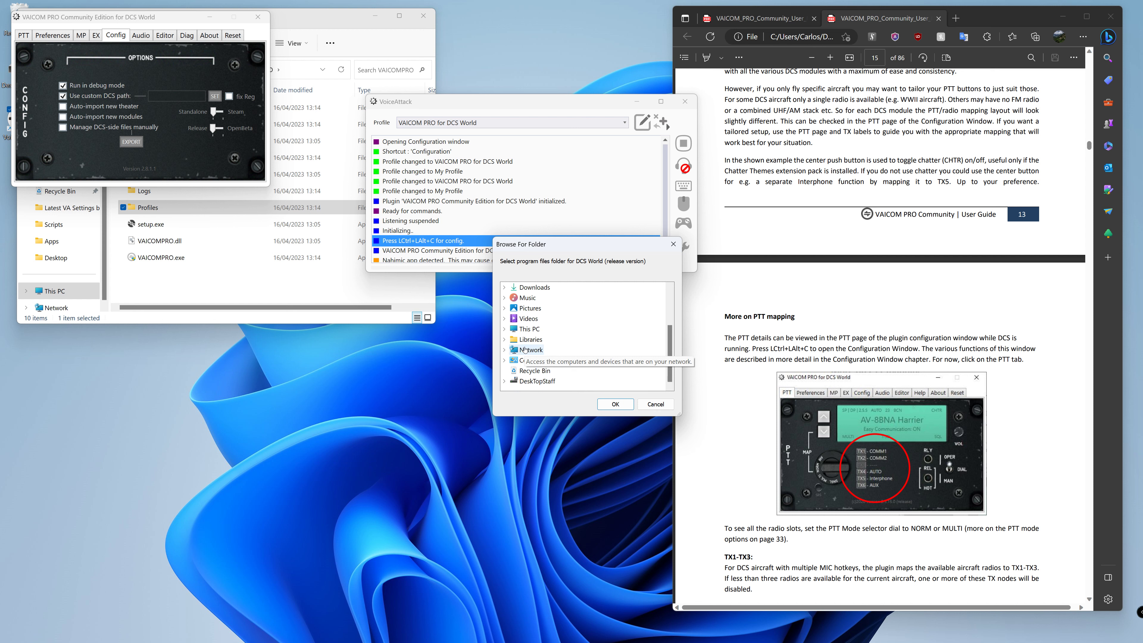
double_click(532, 332)
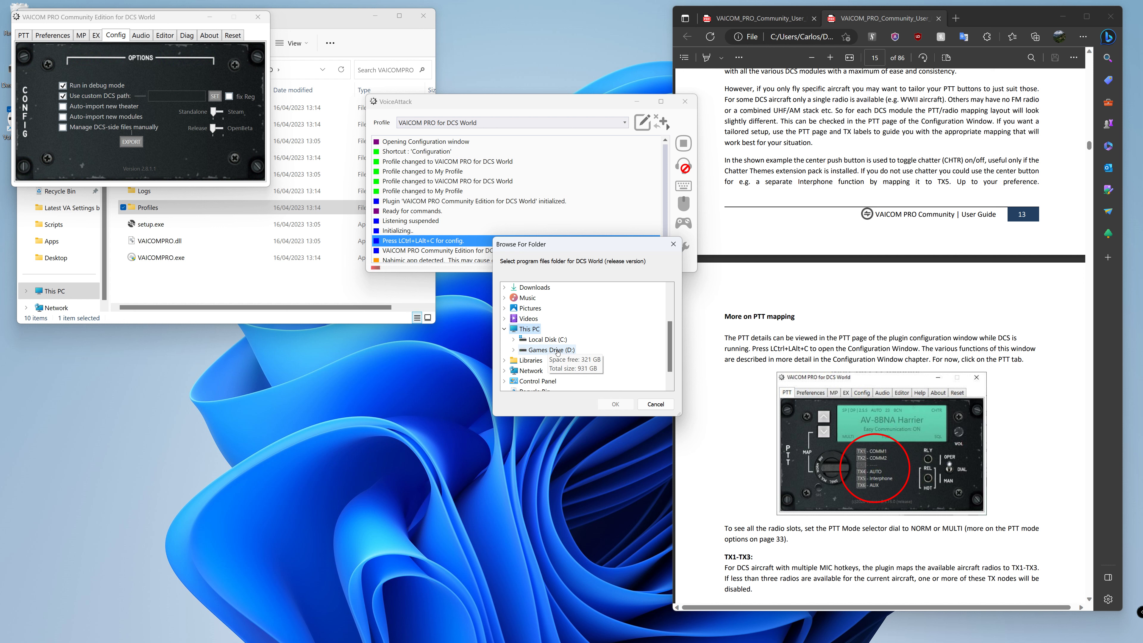
double_click(558, 352)
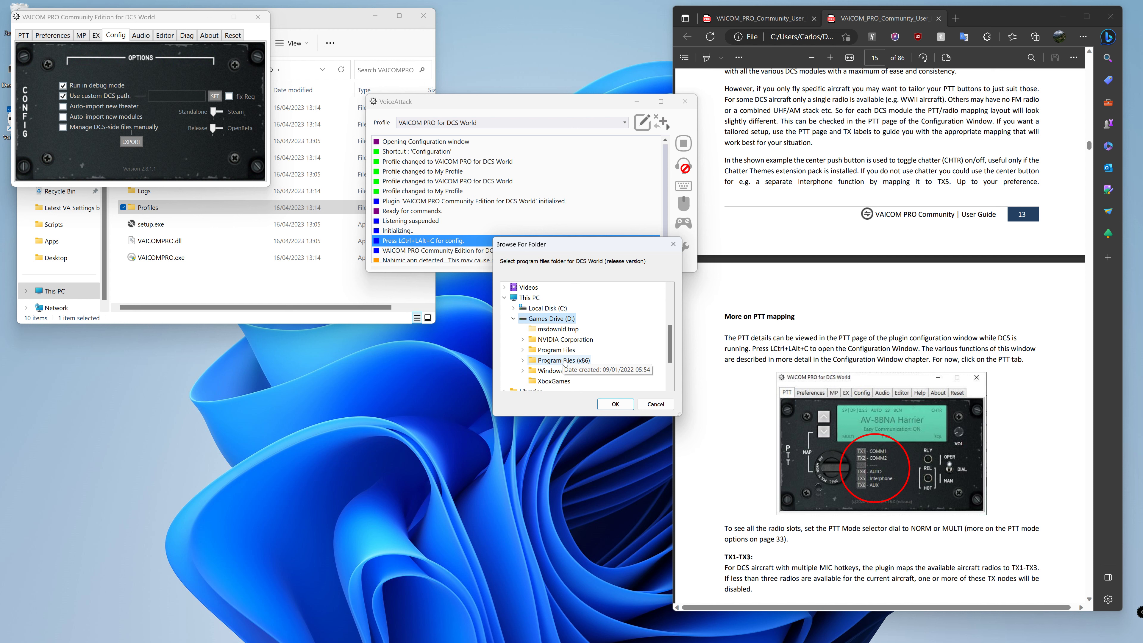
double_click(565, 361)
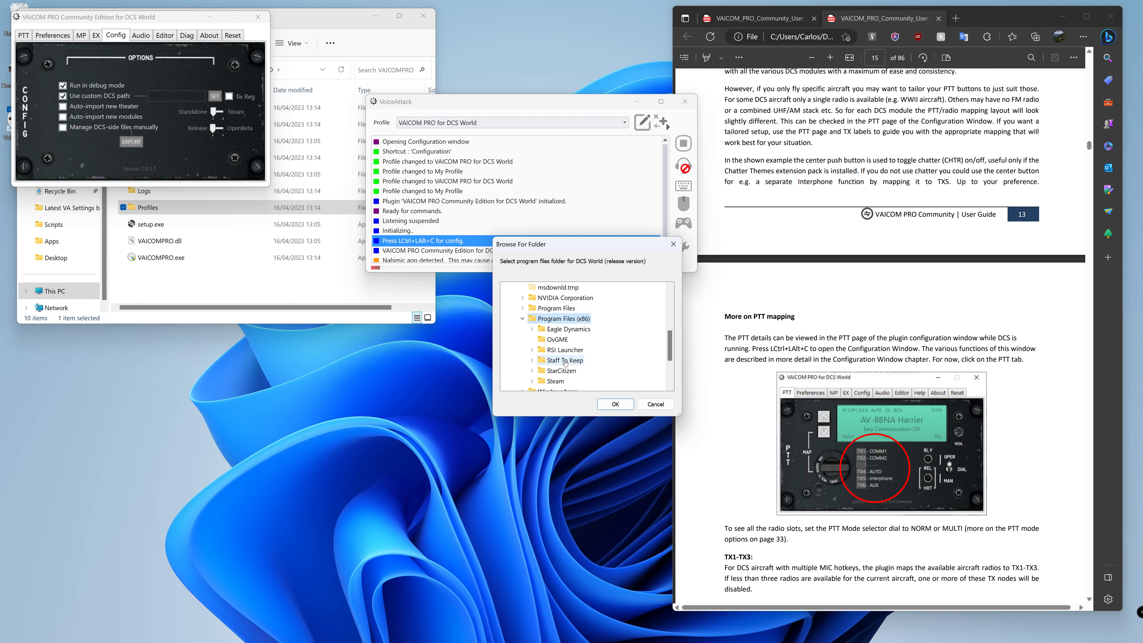
double_click(566, 332)
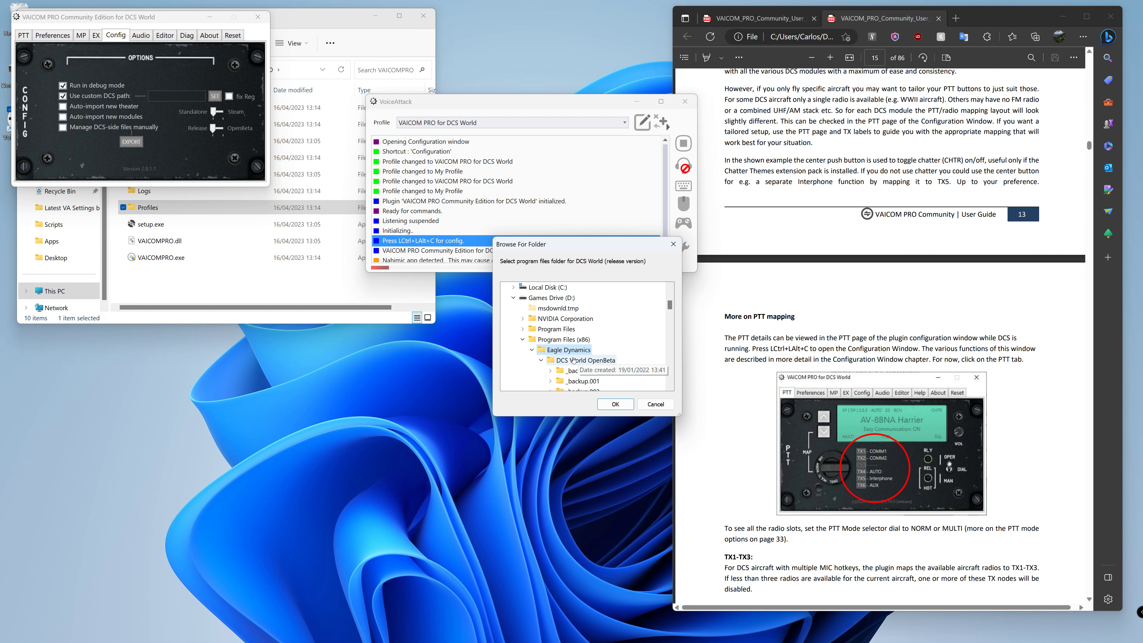
Step: Choose DCS World OpenBeta as the program files folder for the custom DCS path
click(590, 361)
scroll(588, 333, down, 2)
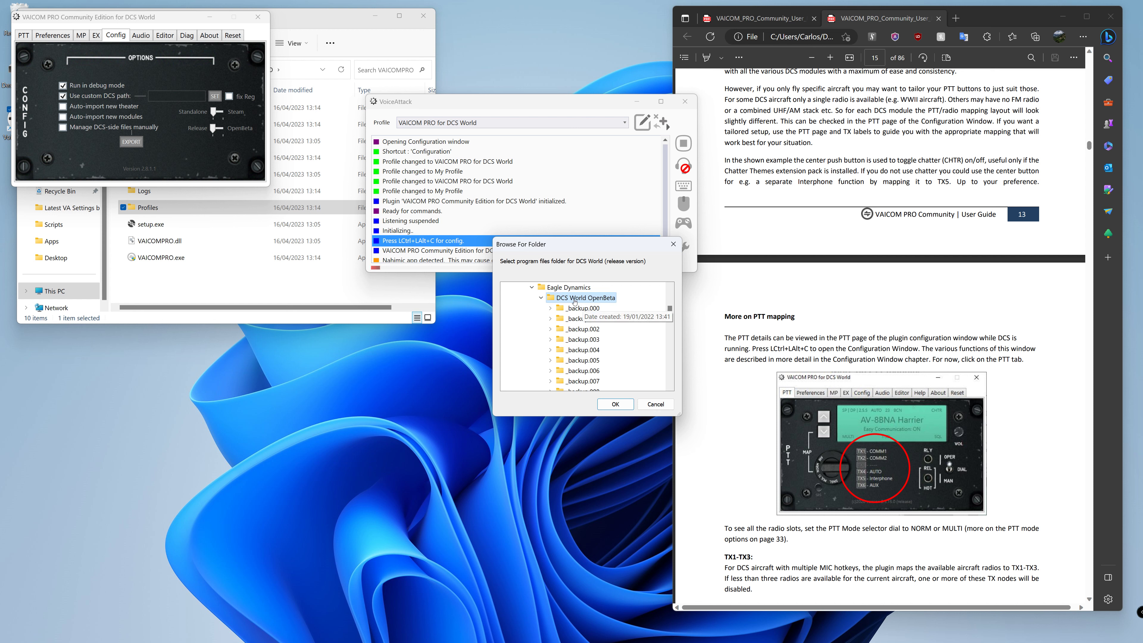
scroll(616, 343, down, 10)
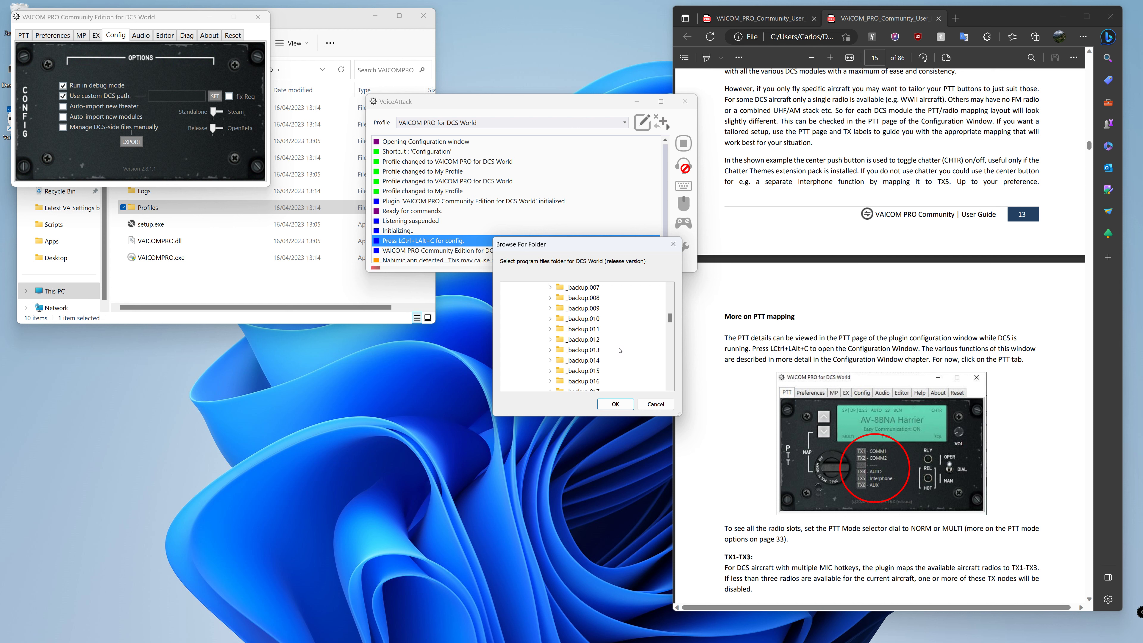
scroll(620, 350, down, 2)
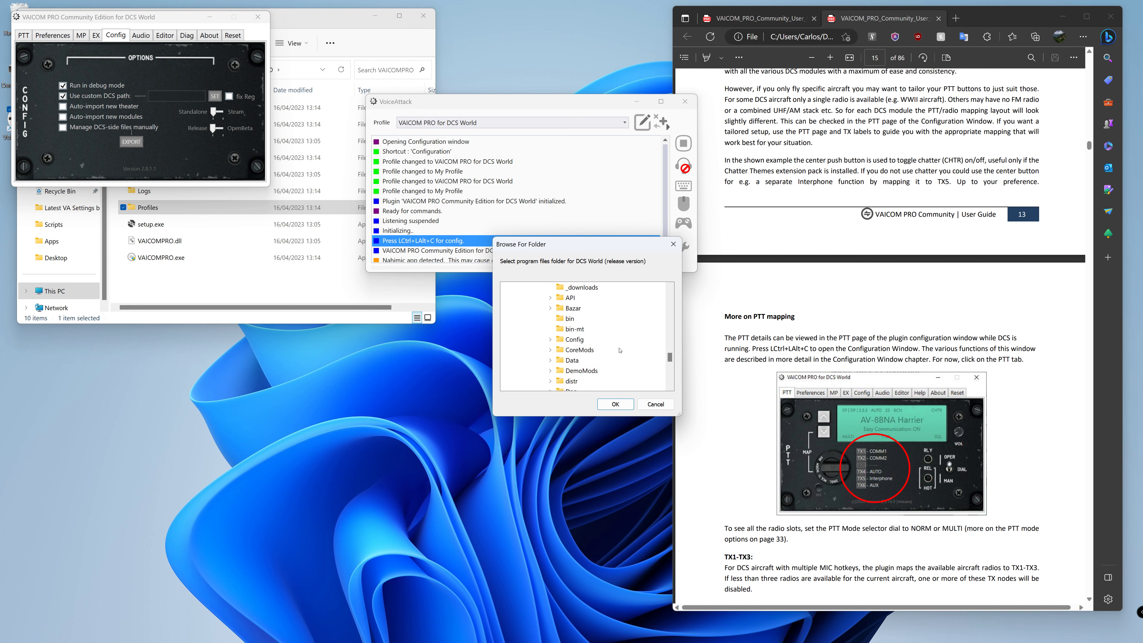
scroll(620, 350, down, 5)
scroll(620, 336, up, 9)
scroll(620, 337, up, 8)
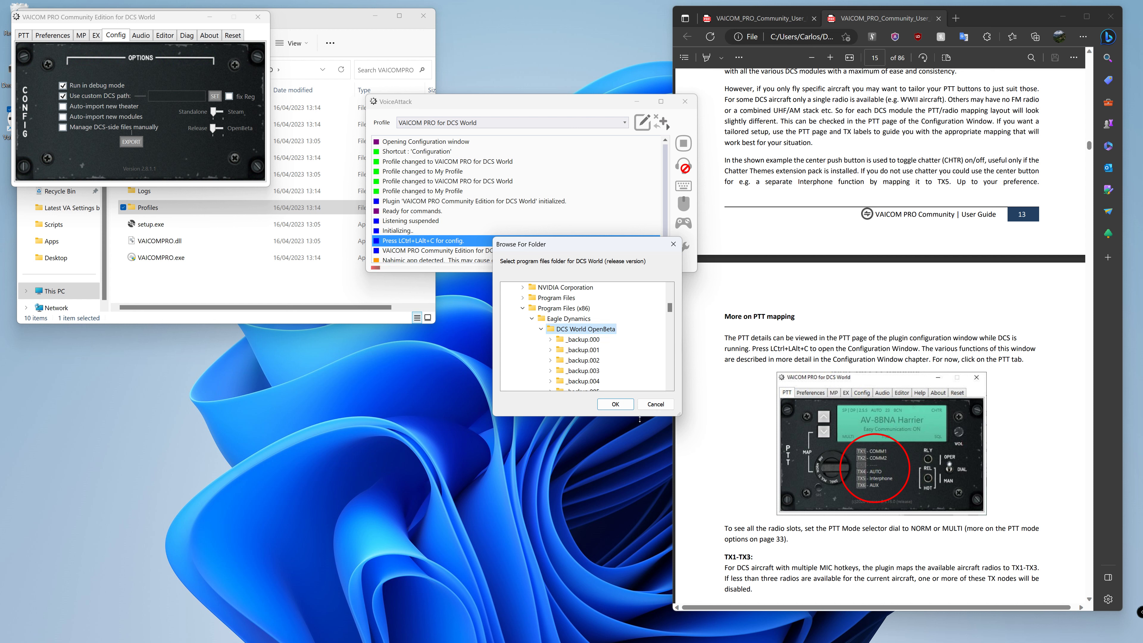
click(619, 406)
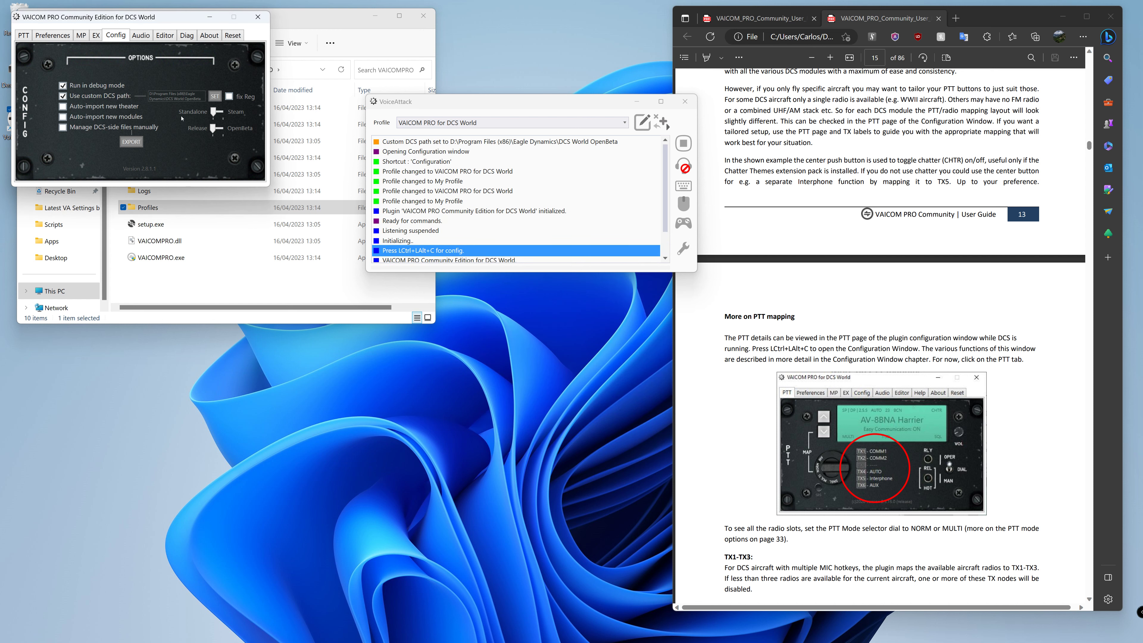
Step: Set the DCS version to Standalone and OpenBeta, and enable the Fix Reg registry option, accepting its warning
click(212, 113)
click(218, 112)
click(219, 112)
click(220, 113)
click(225, 113)
click(215, 113)
click(222, 113)
click(215, 129)
click(218, 113)
click(222, 129)
click(229, 97)
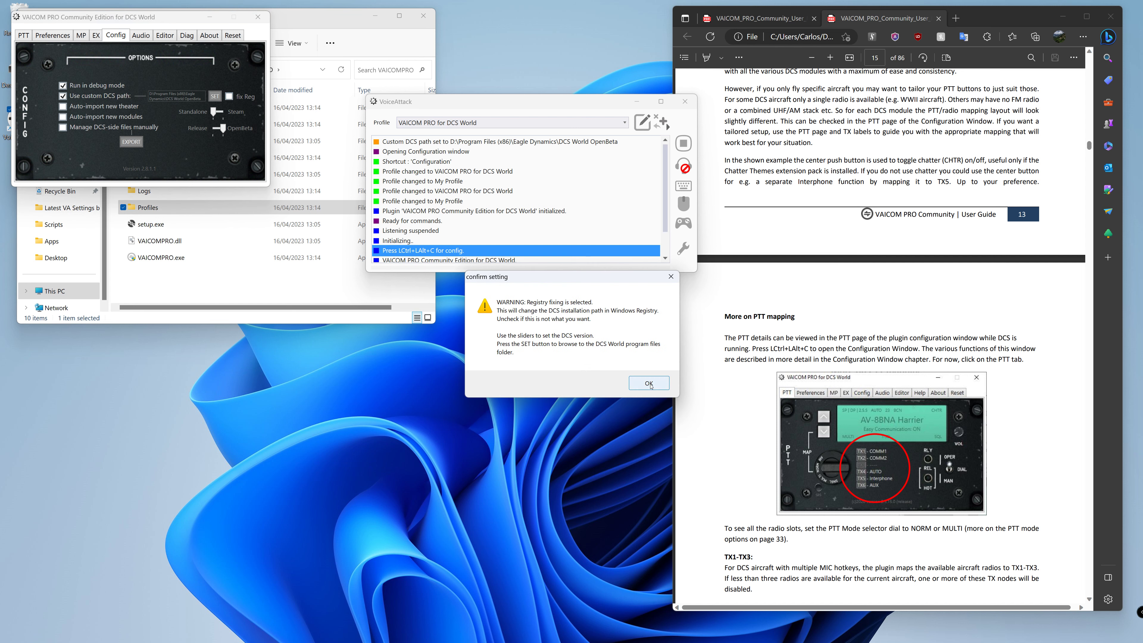
click(649, 384)
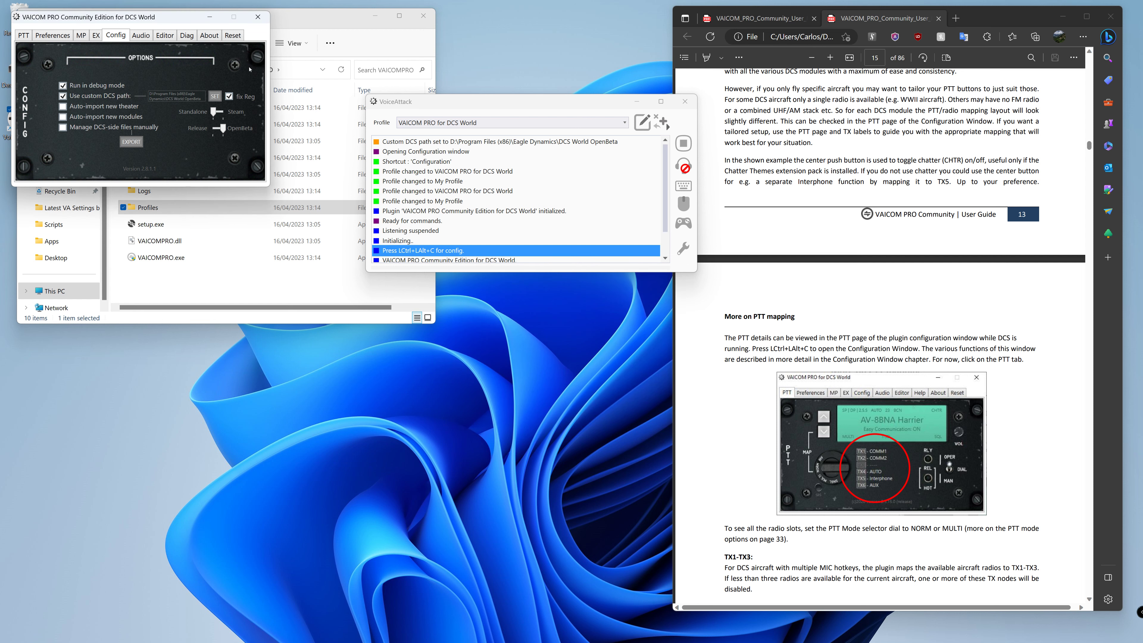
Step: Reset only the plugin's Lua code to factory defaults and confirm the master reset
click(234, 36)
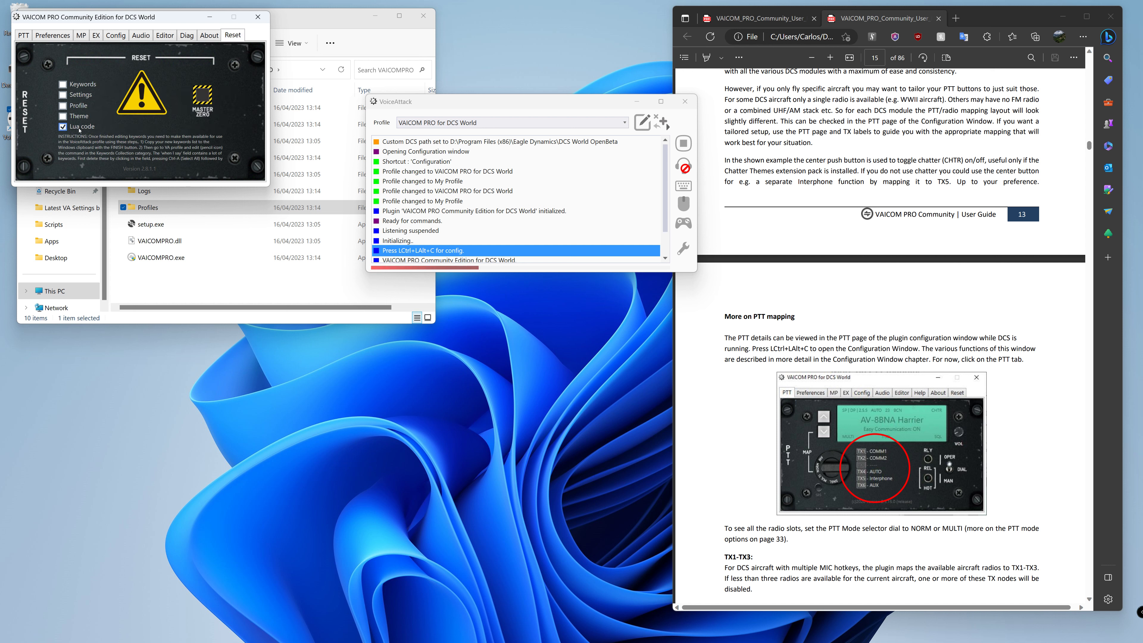
click(202, 97)
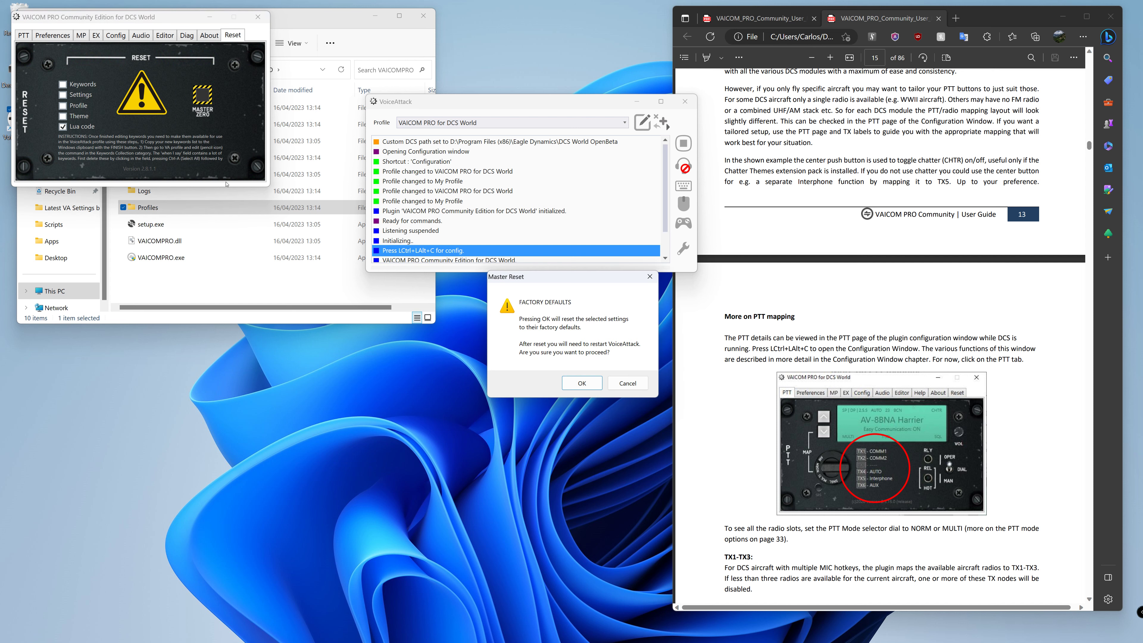
click(582, 383)
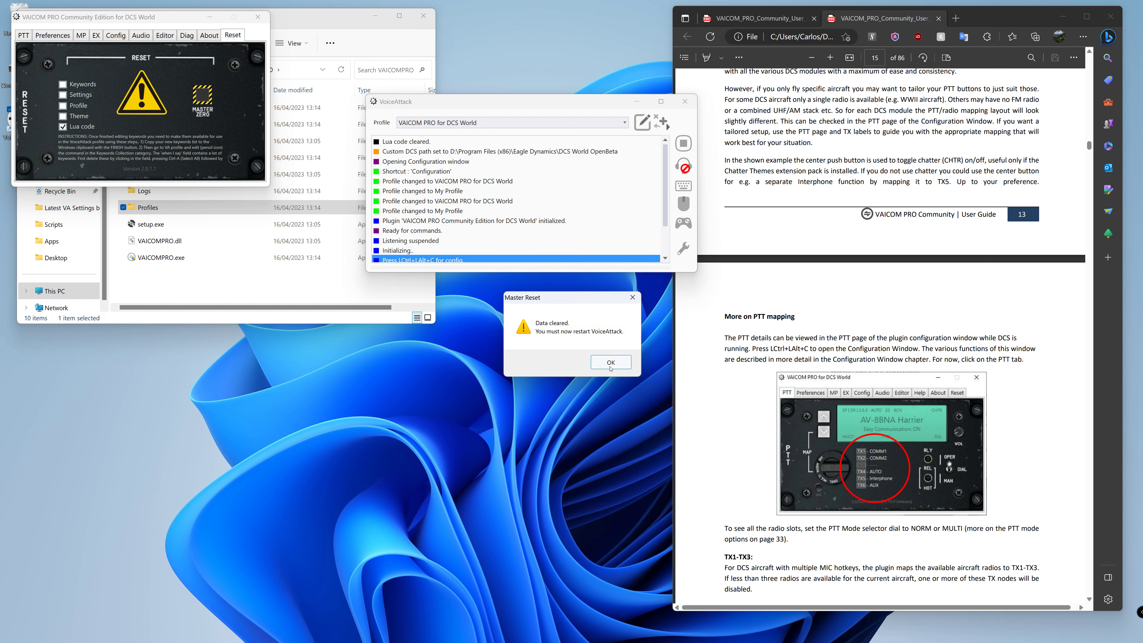
click(611, 363)
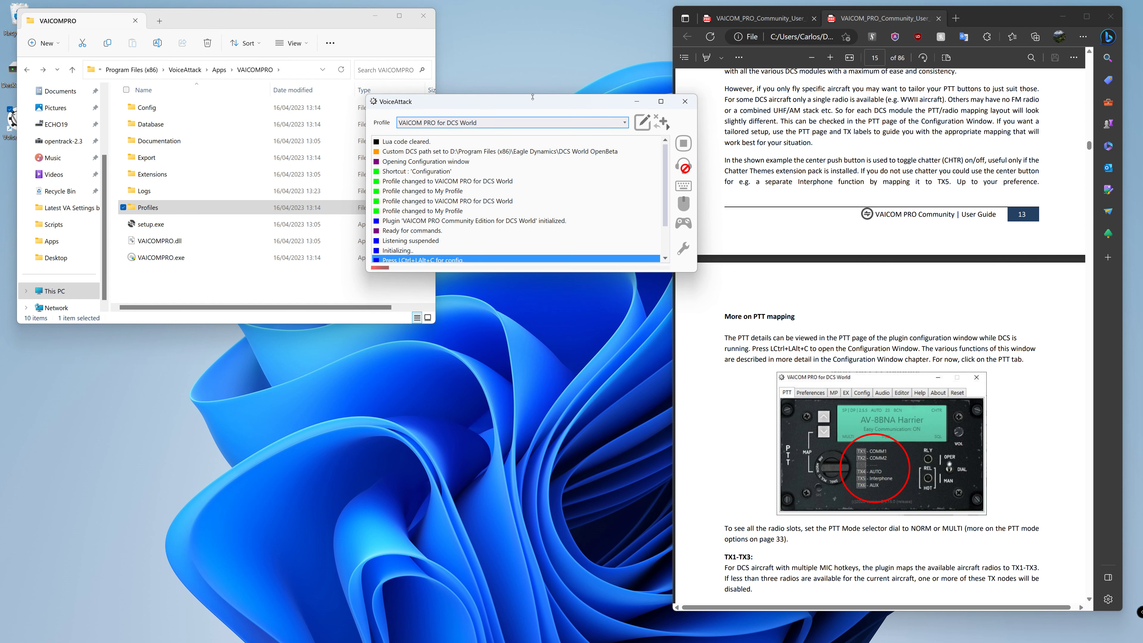
Step: Restart VoiceAttack so the Lua code reset takes effect
drag(495, 101, 431, 152)
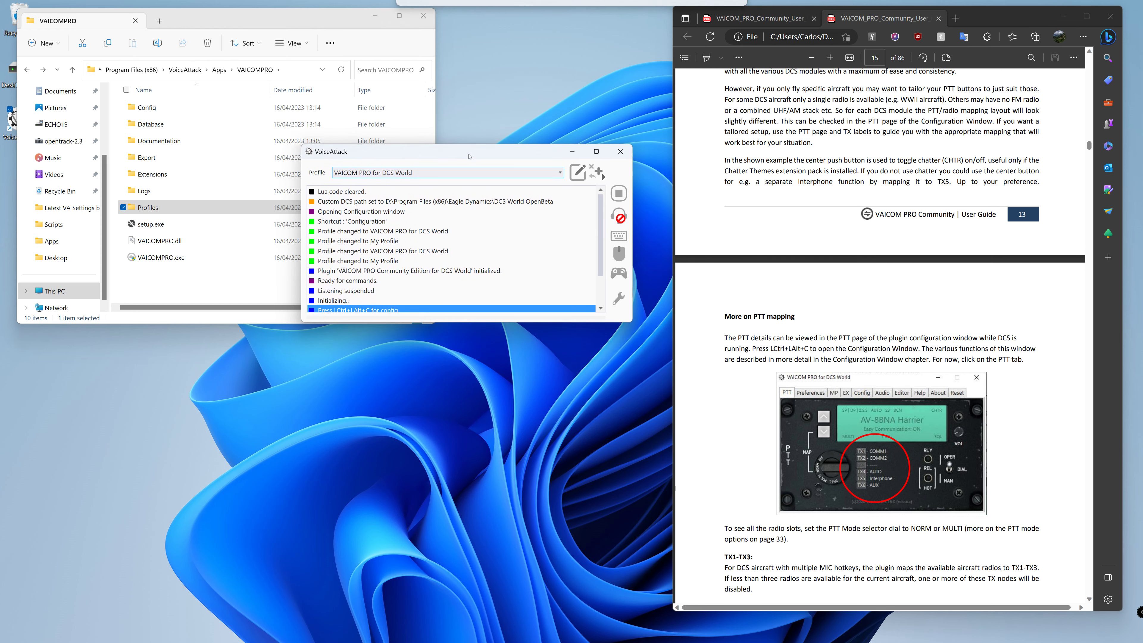
click(622, 153)
mouse_move(538, 640)
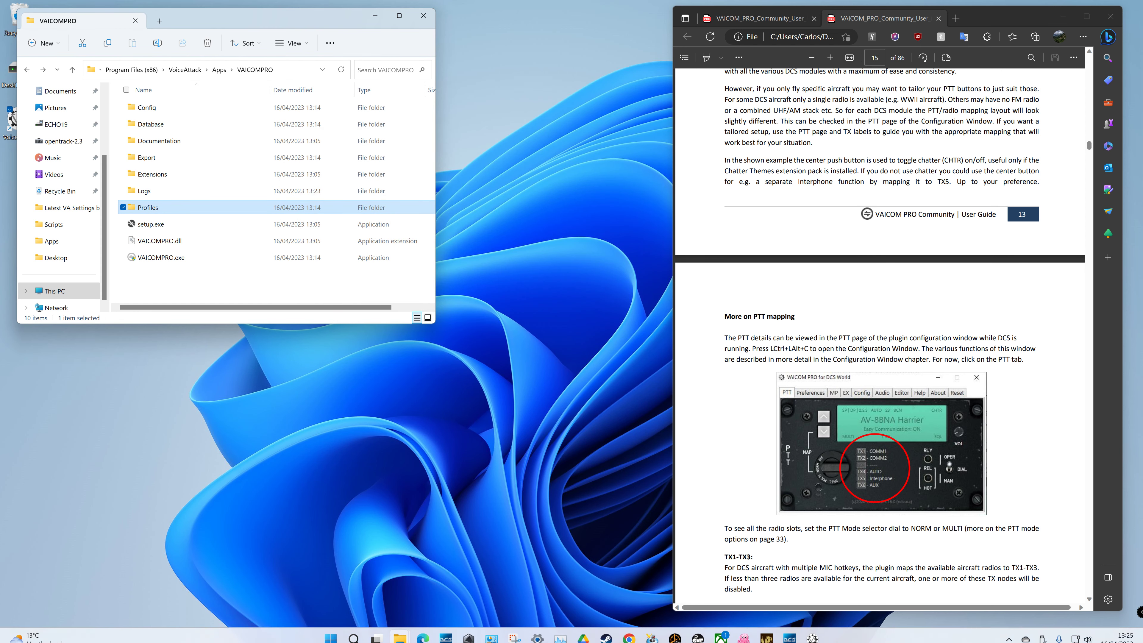
click(811, 631)
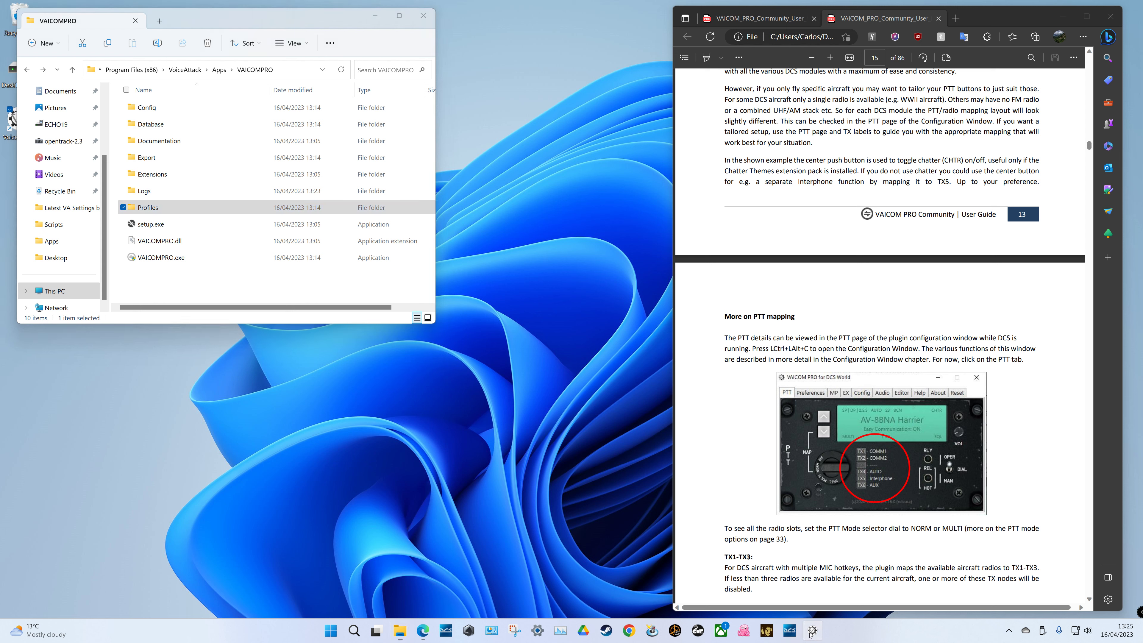
click(478, 408)
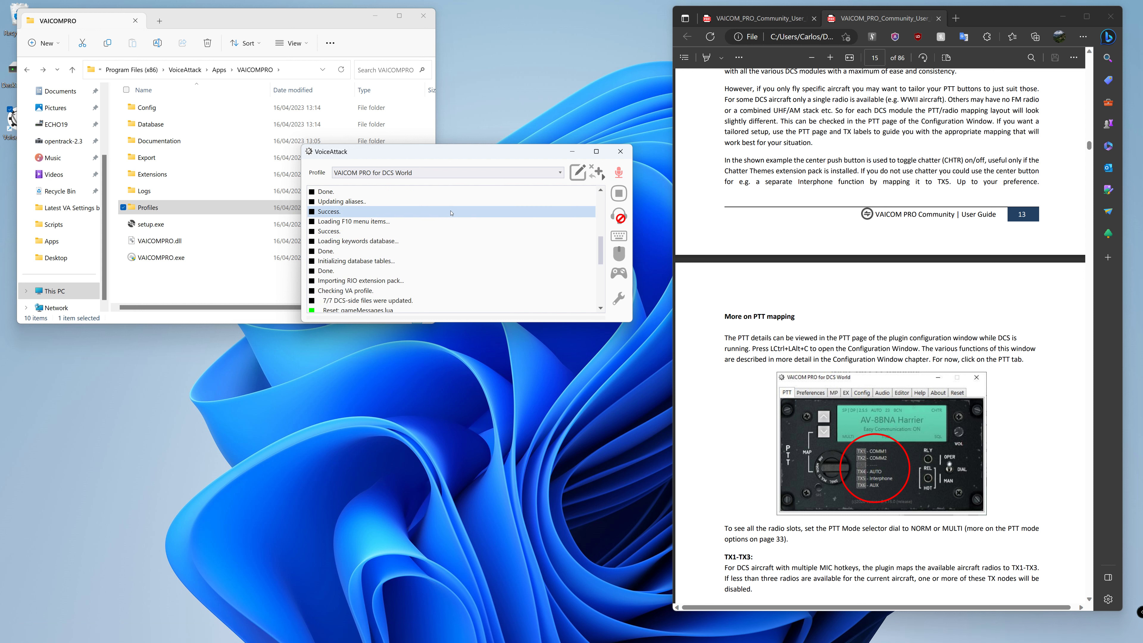
Step: Examine the VoiceAttack startup log for the reset Lua files, the DCS install path and the plugin initialization
scroll(440, 295, up, 1)
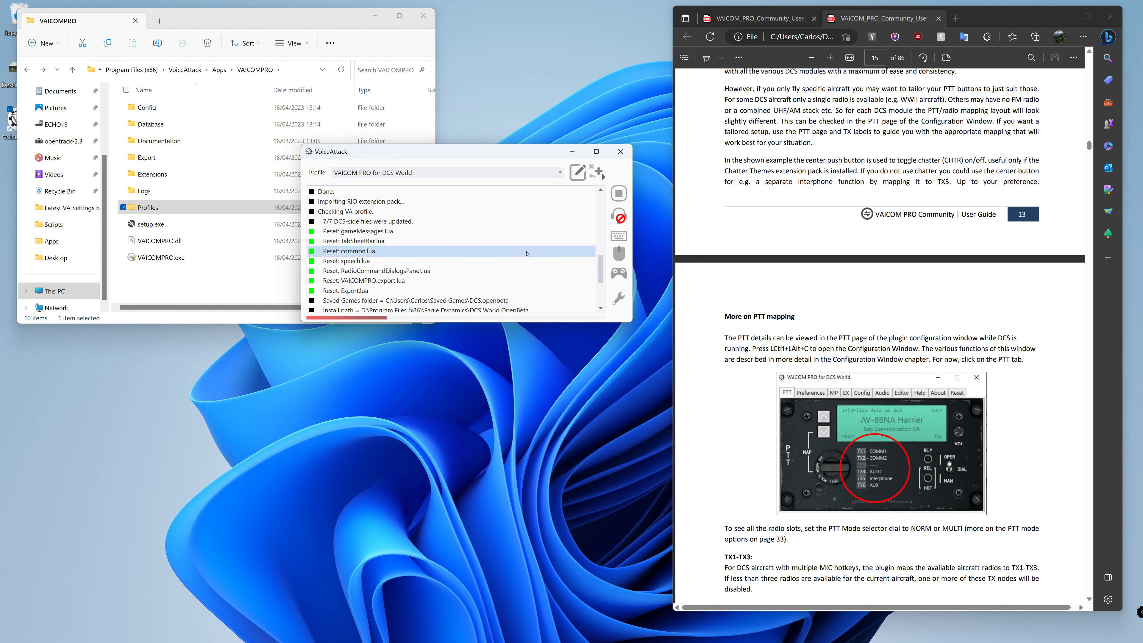
scroll(492, 274, down, 3)
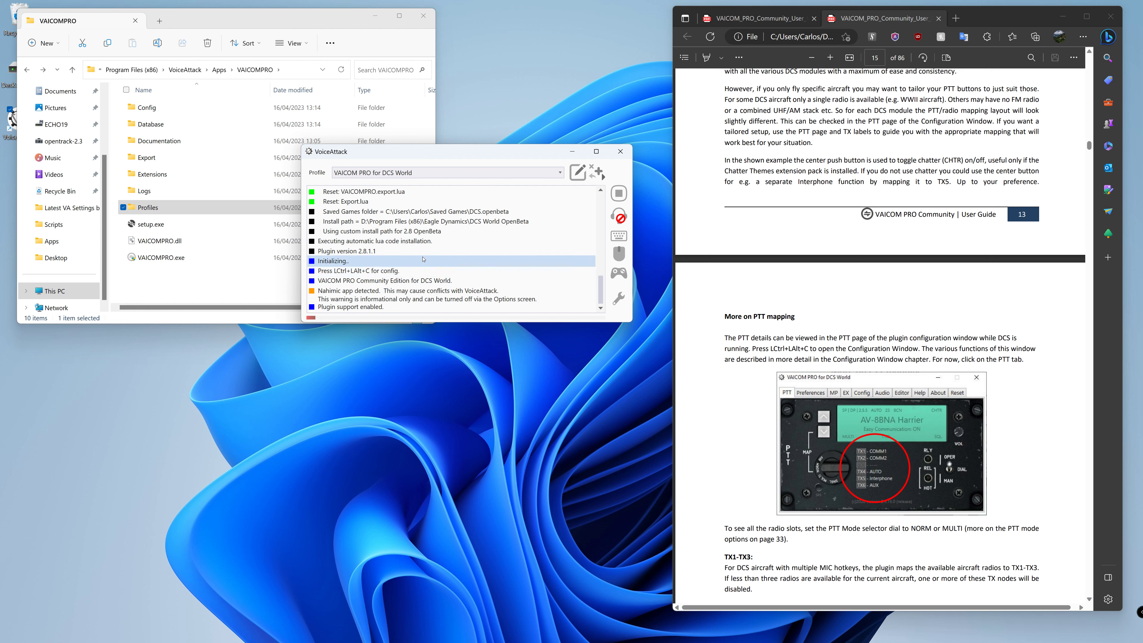
scroll(422, 260, up, 10)
scroll(423, 260, up, 2)
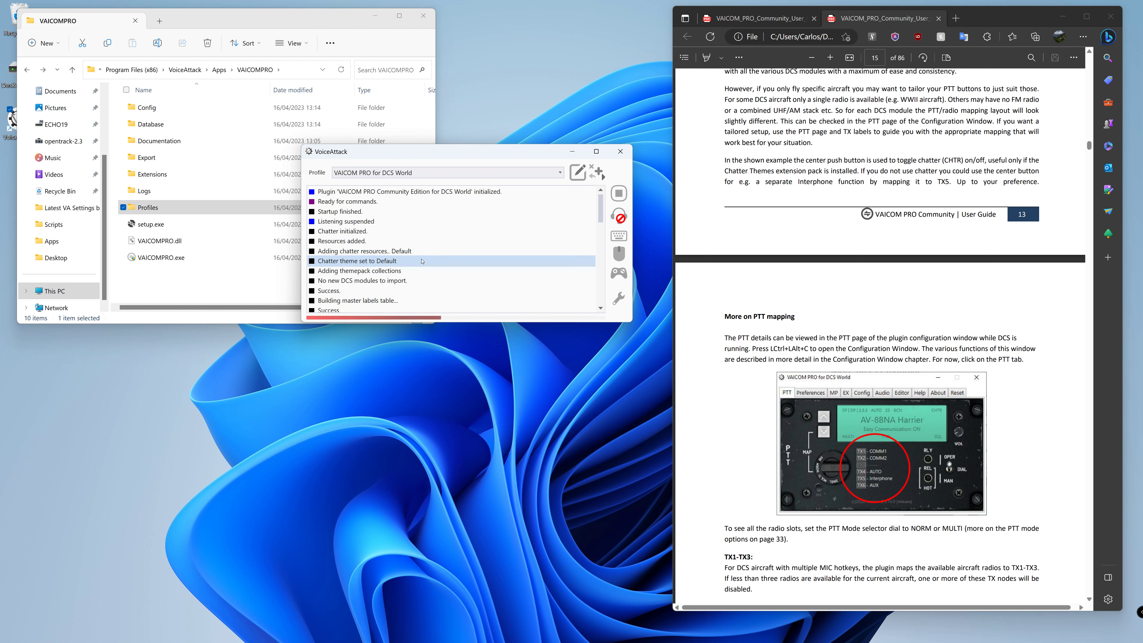
scroll(448, 254, down, 8)
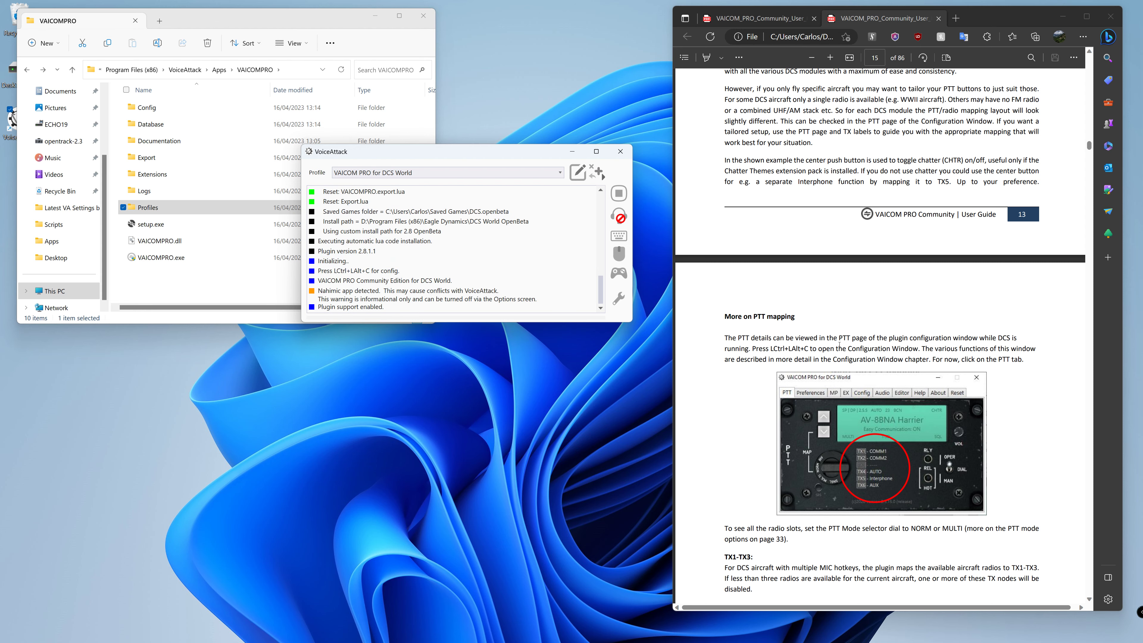
Step: Review the user guide's pages on profile setup and PTT mapping, continuing to the Using Push-to-Talk section
scroll(839, 345, up, 15)
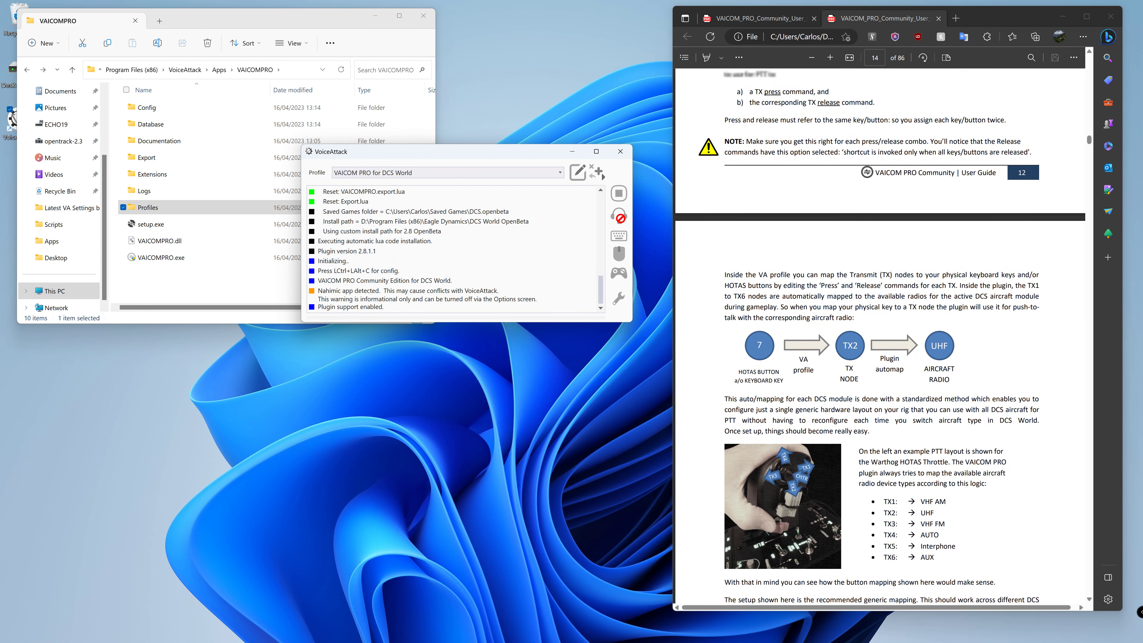
scroll(839, 345, up, 20)
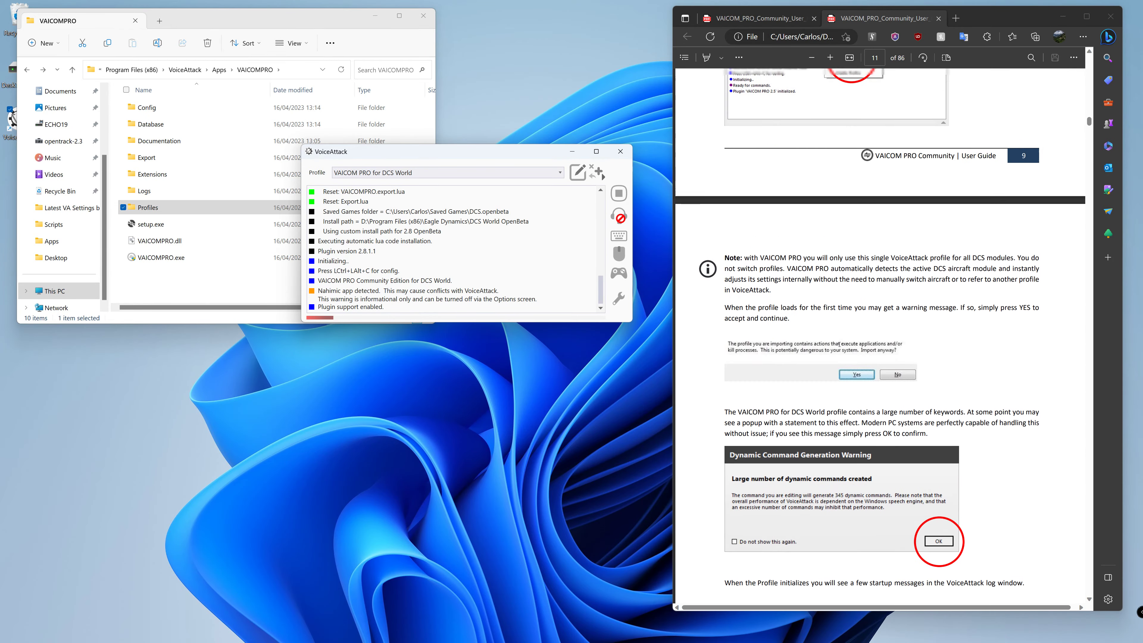
scroll(840, 345, up, 6)
scroll(840, 345, down, 20)
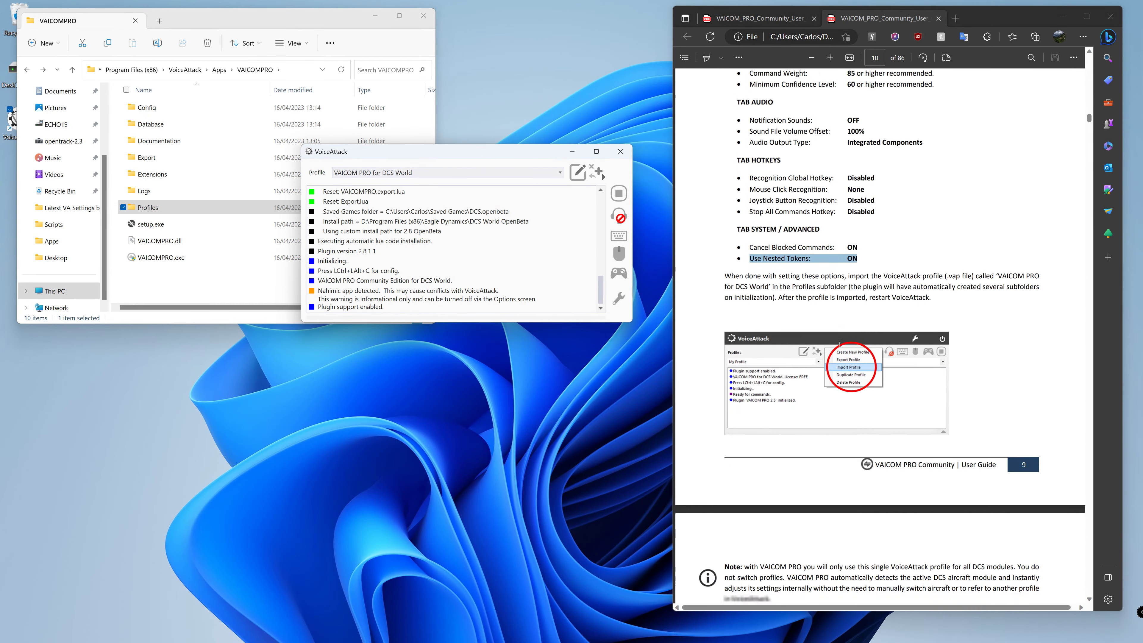
scroll(839, 345, down, 20)
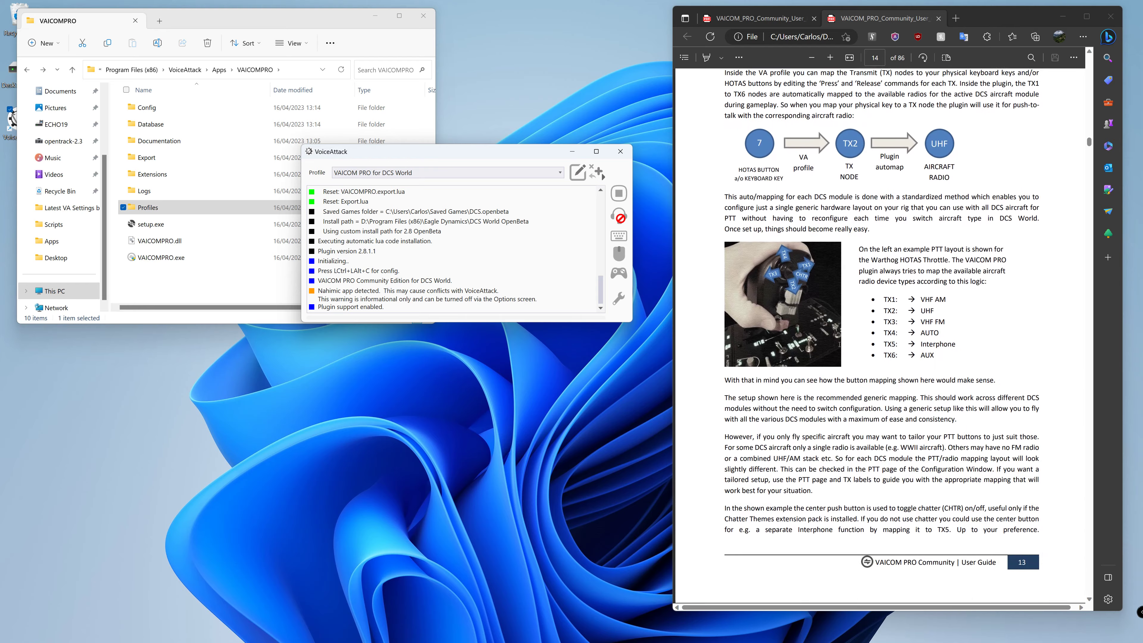
scroll(840, 345, down, 20)
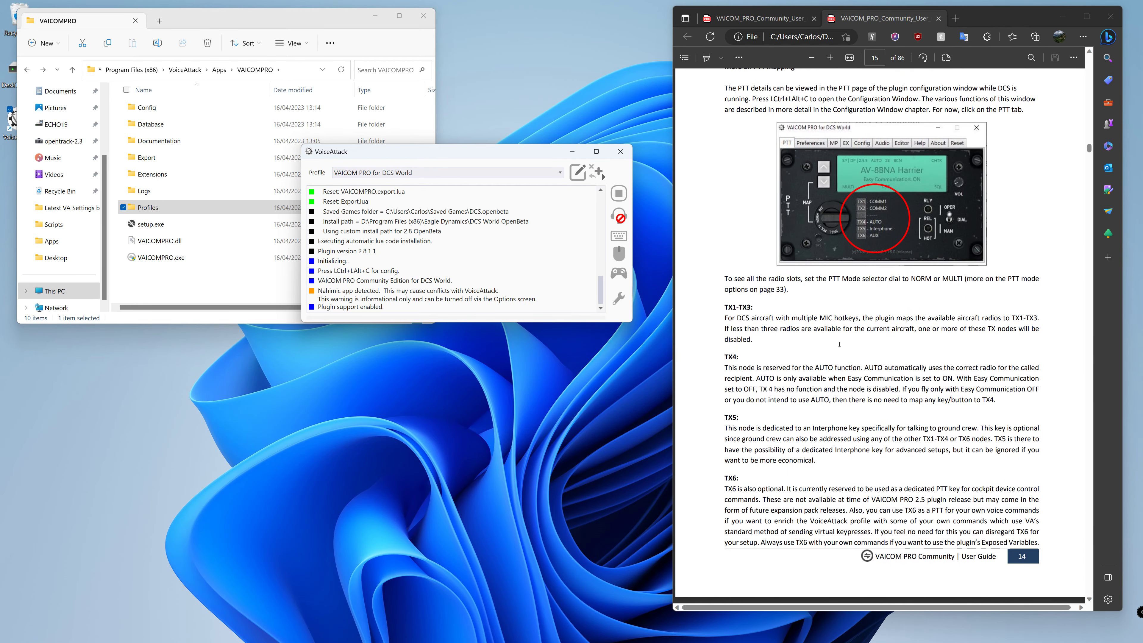
scroll(839, 345, down, 10)
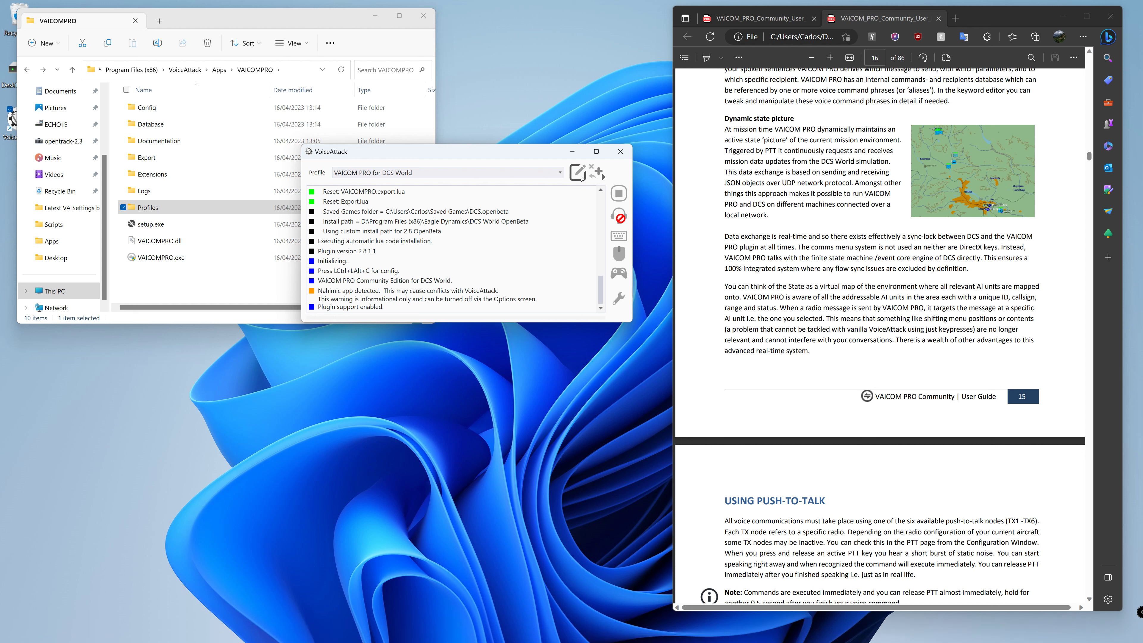
Step: Open the VAICOM PRO configuration window and review its Preferences, multiplayer, extension and Config options
key(ctrl+alt+c)
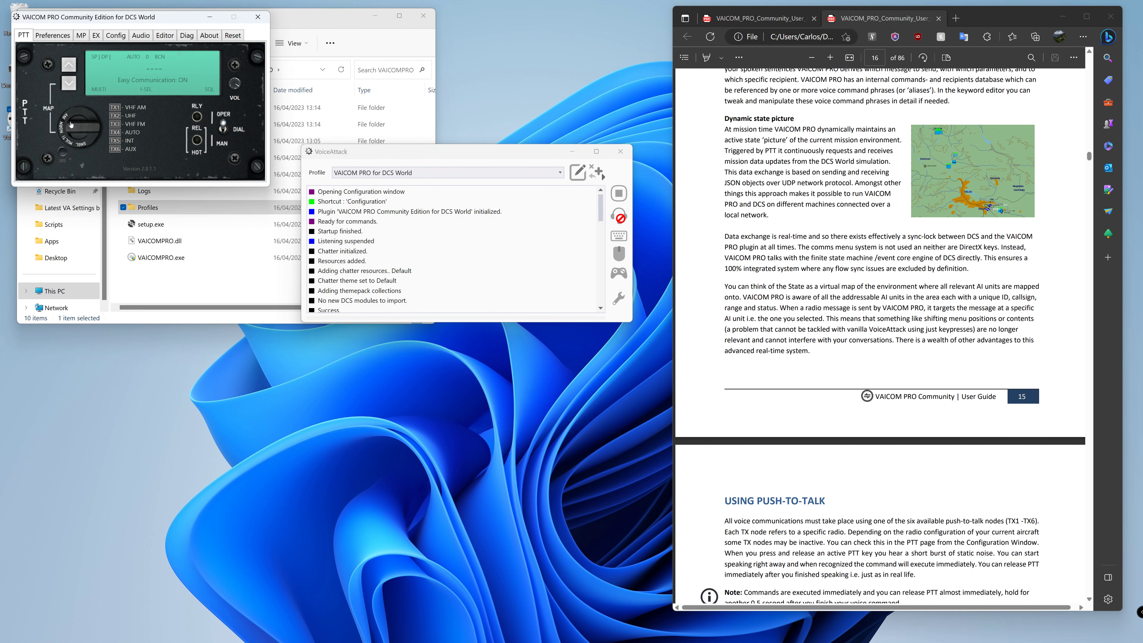
click(53, 36)
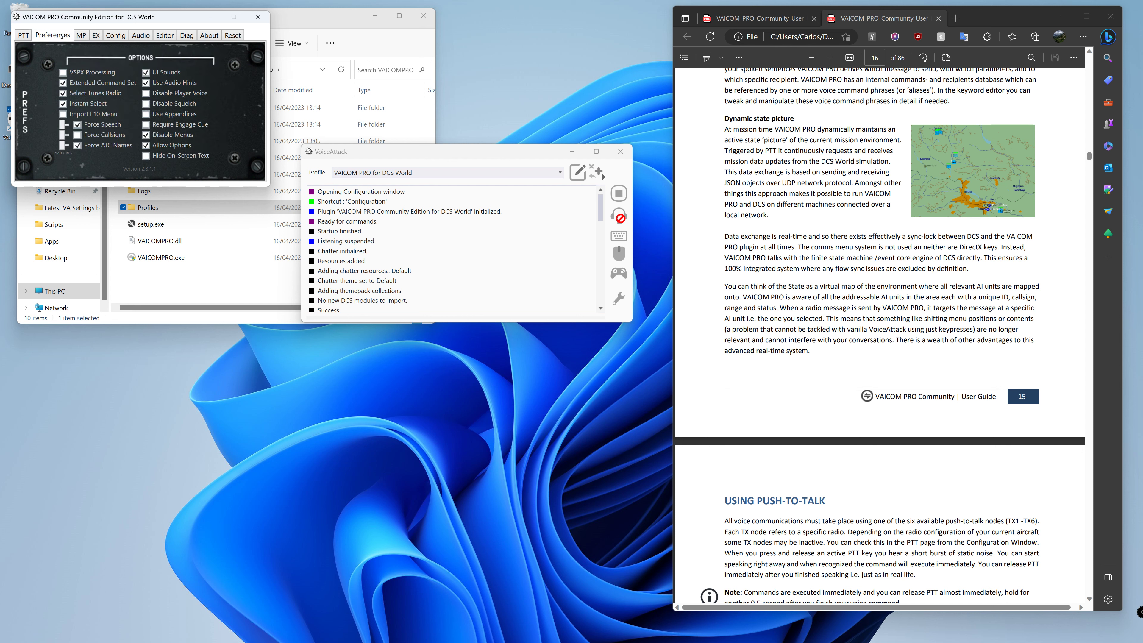
click(81, 35)
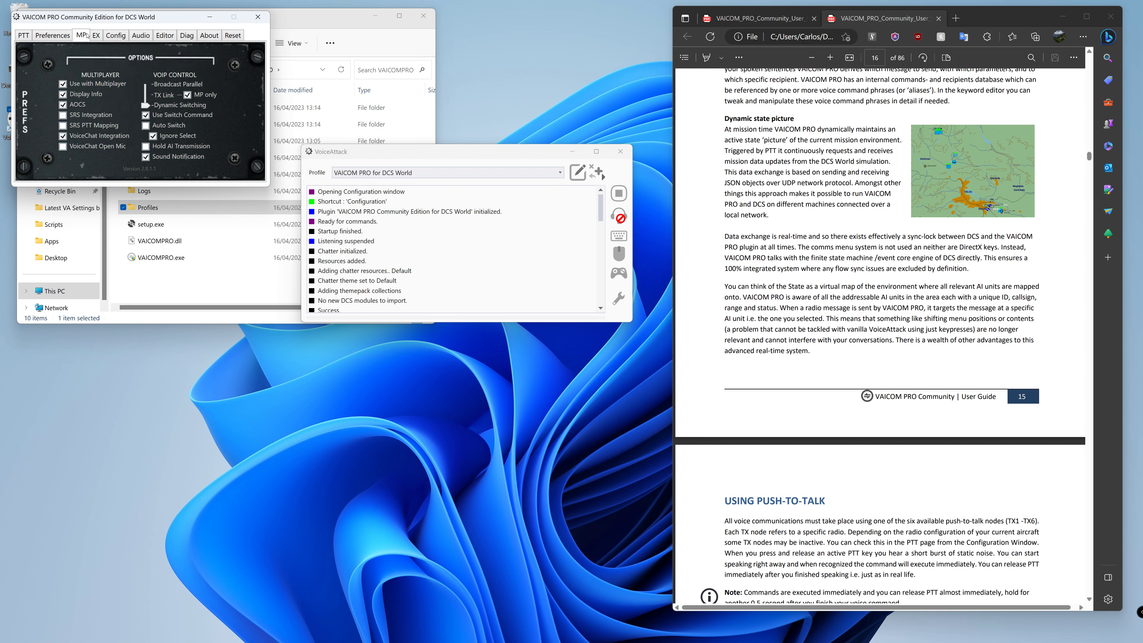
click(95, 36)
click(109, 36)
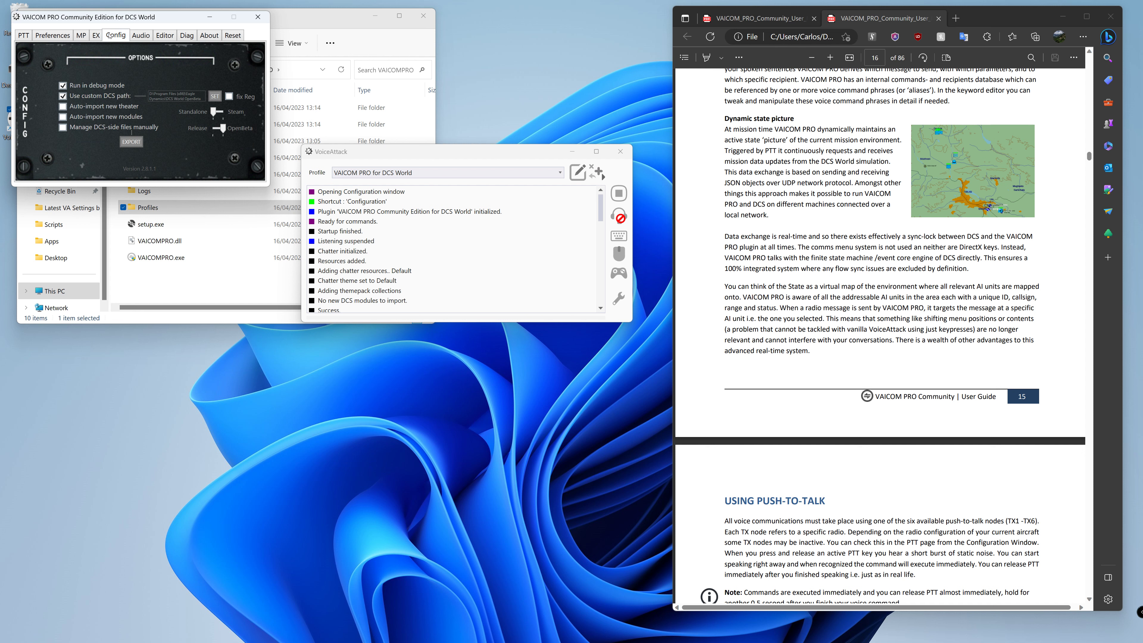
Step: Set the plugin's audio output device to (default) in the audio options
click(140, 36)
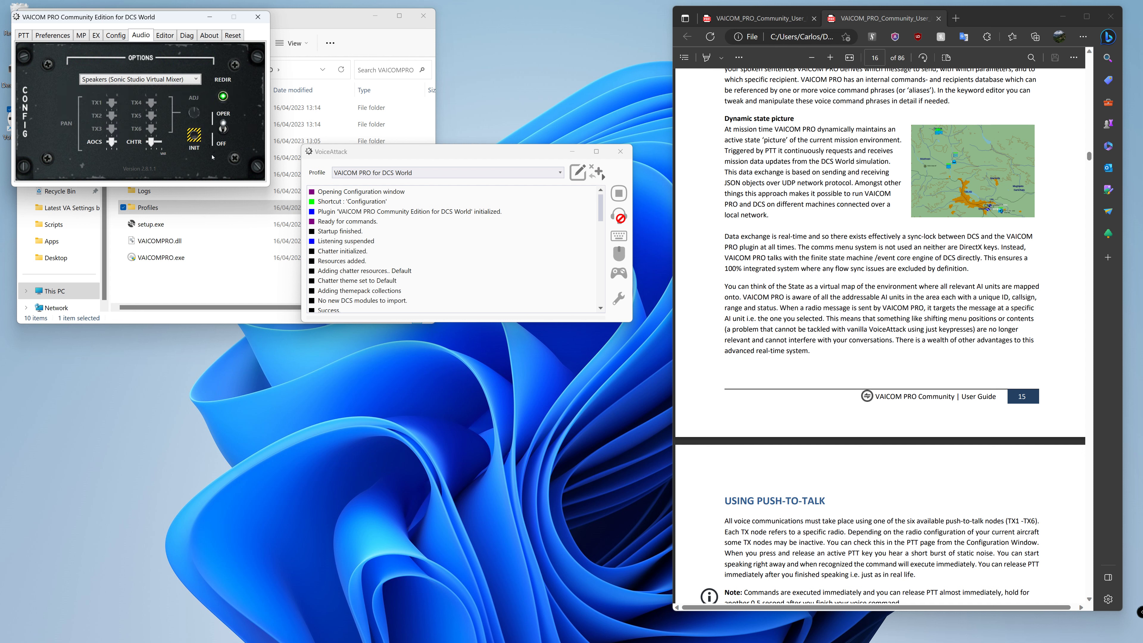
click(195, 79)
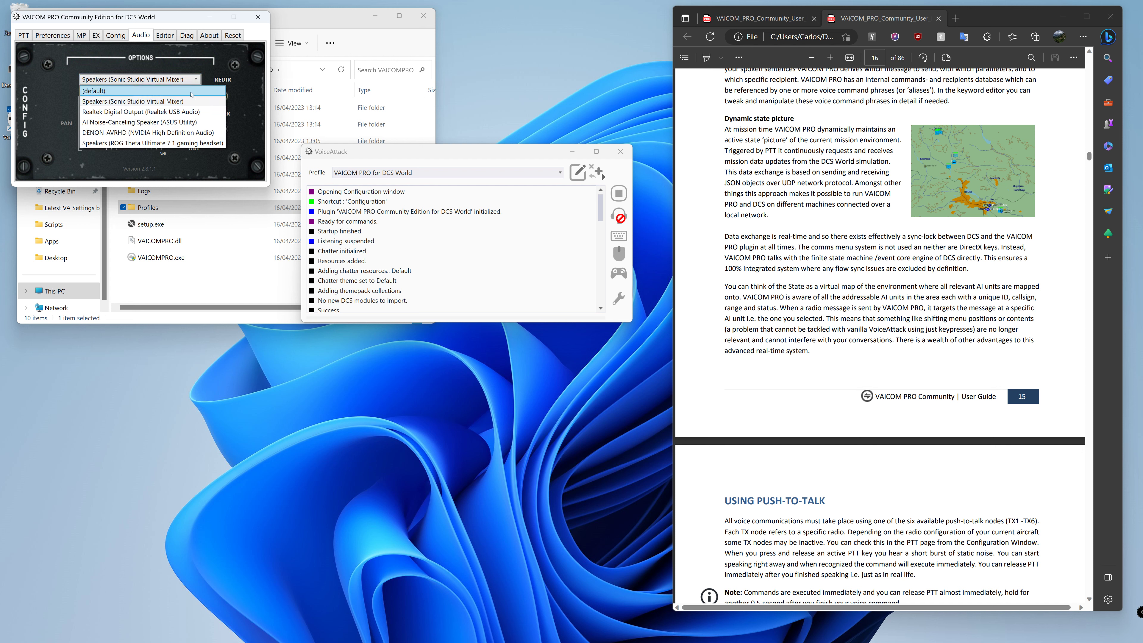
click(188, 91)
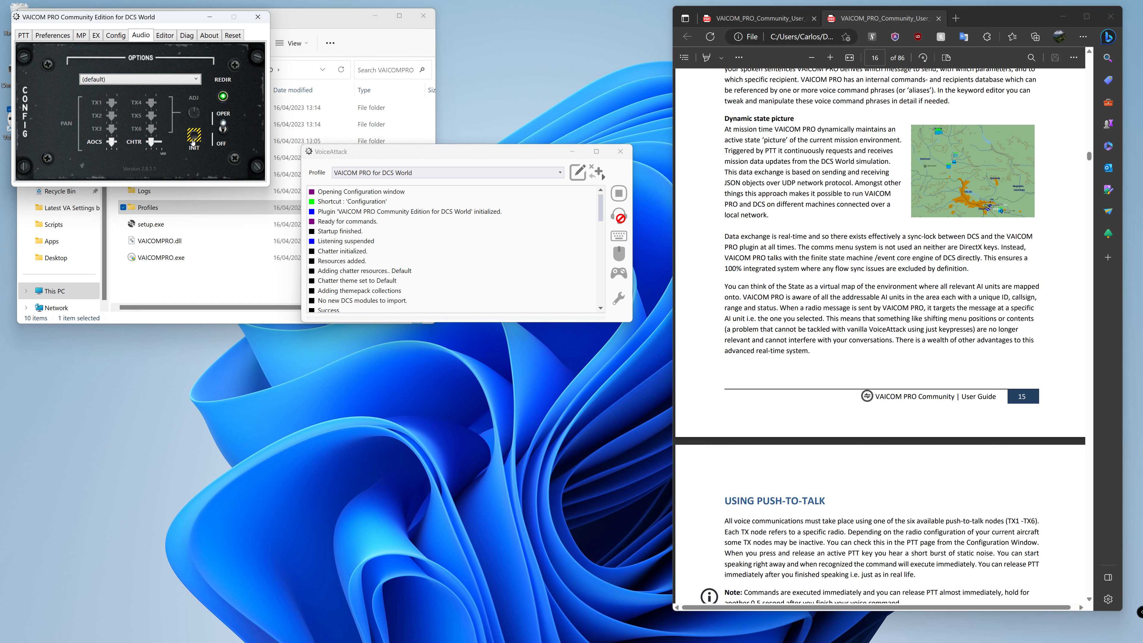
Step: Review the keyword editor's phrase list and the Diag, About, Reset and PTT pages, and close the configuration window
click(165, 36)
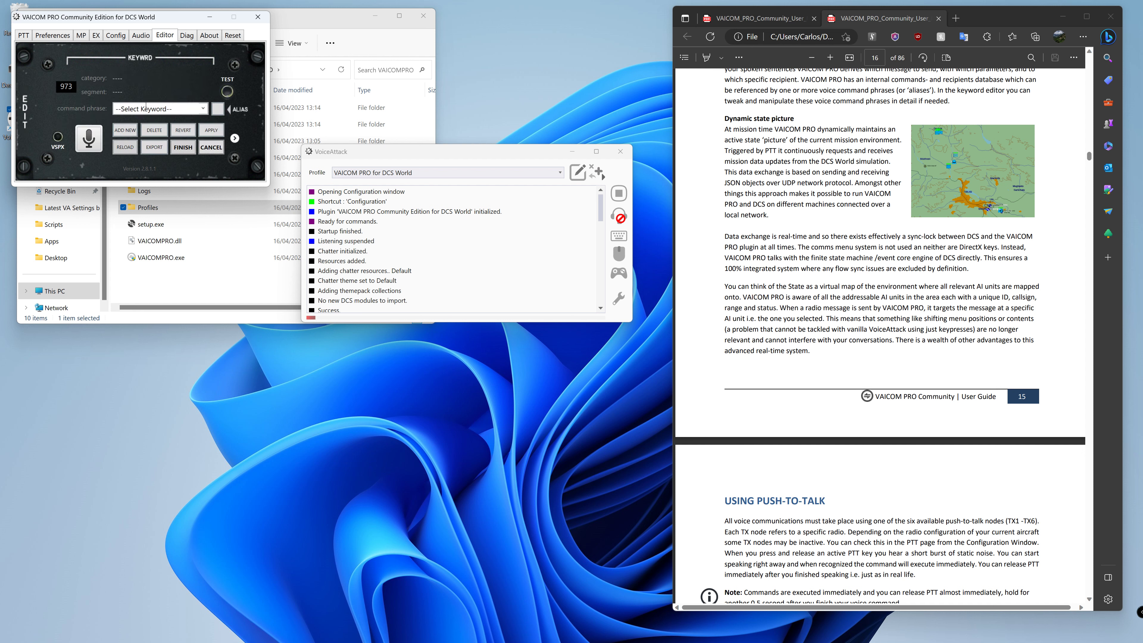
click(201, 108)
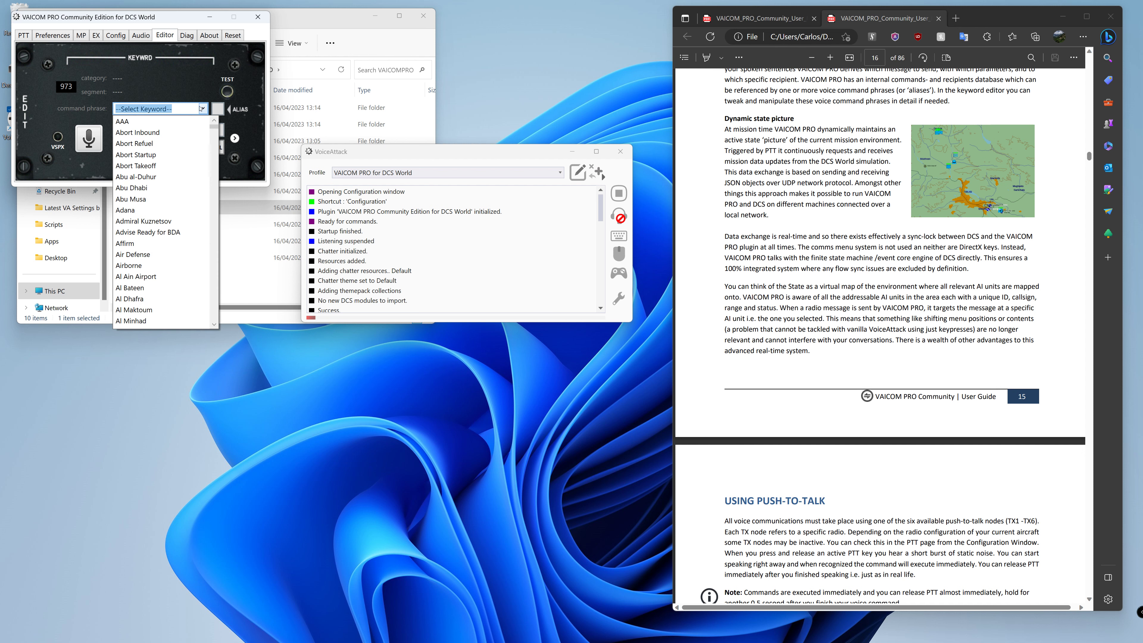
click(168, 105)
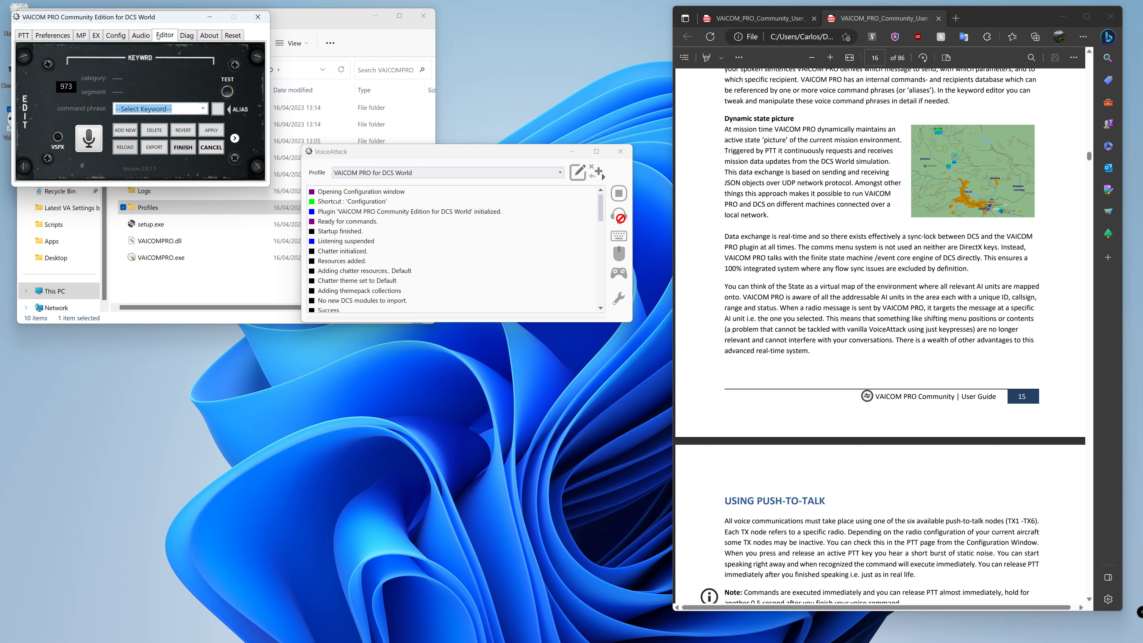
click(187, 35)
click(209, 36)
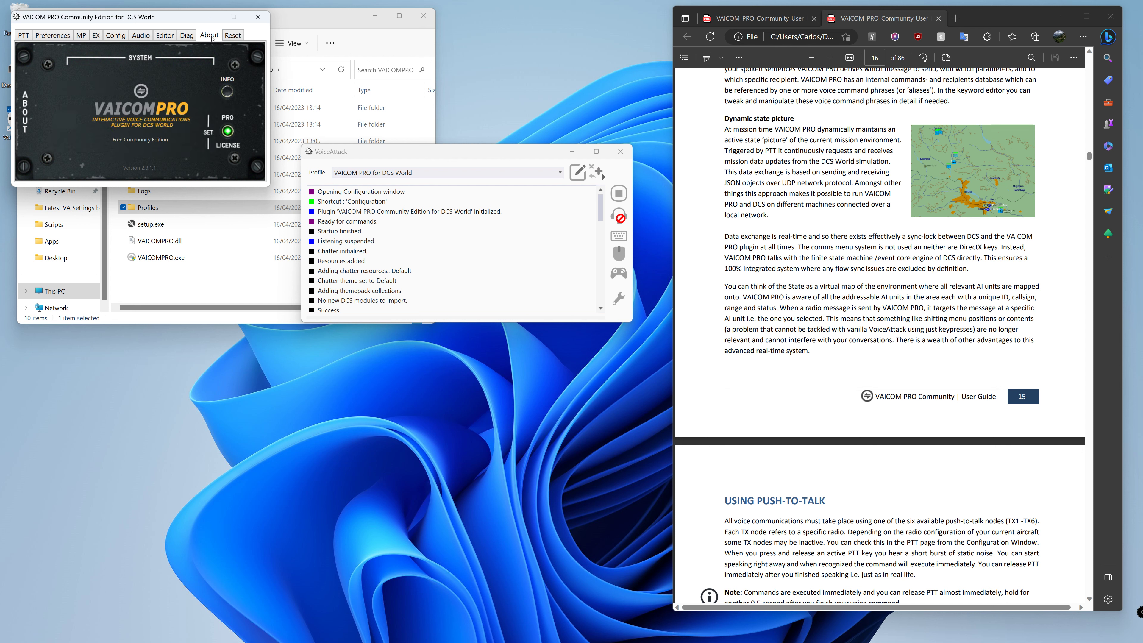
click(229, 39)
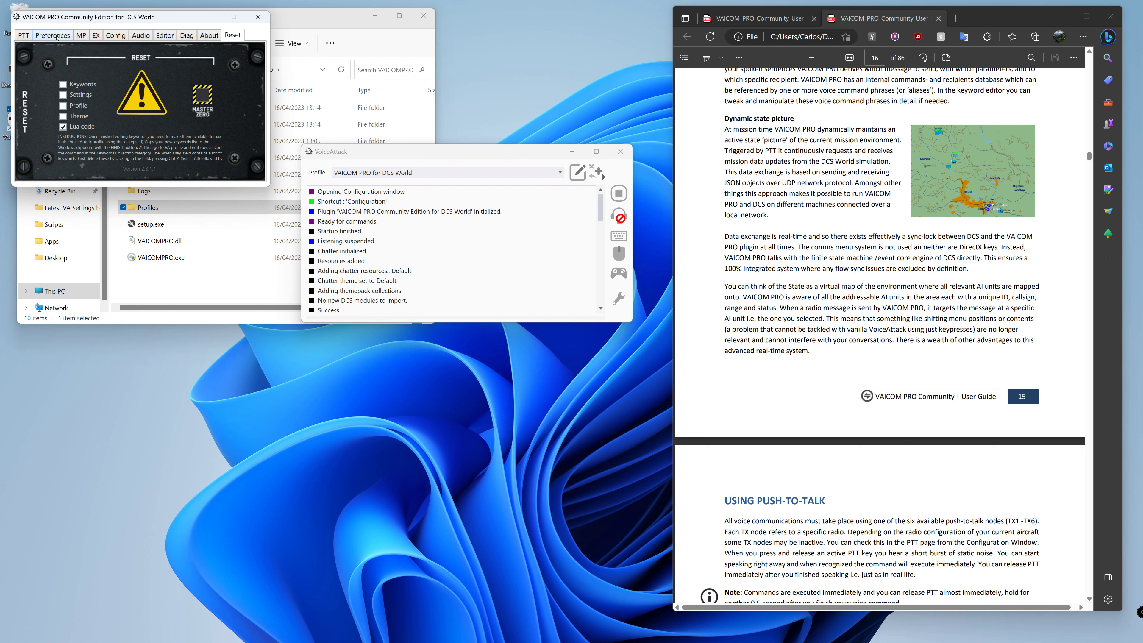
click(115, 35)
click(24, 36)
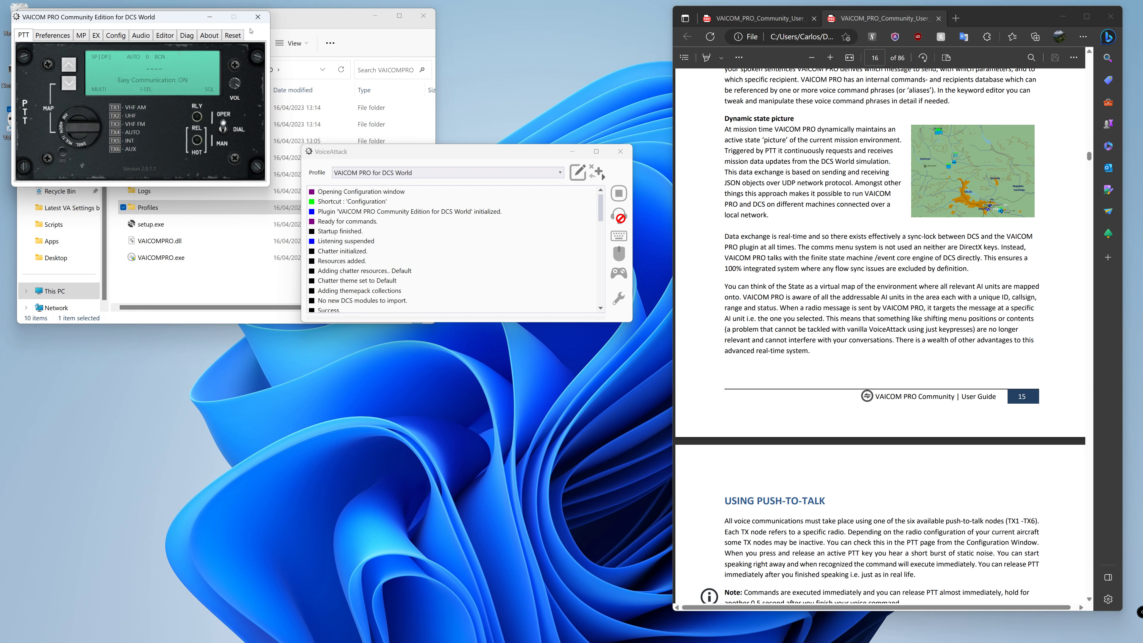
click(258, 17)
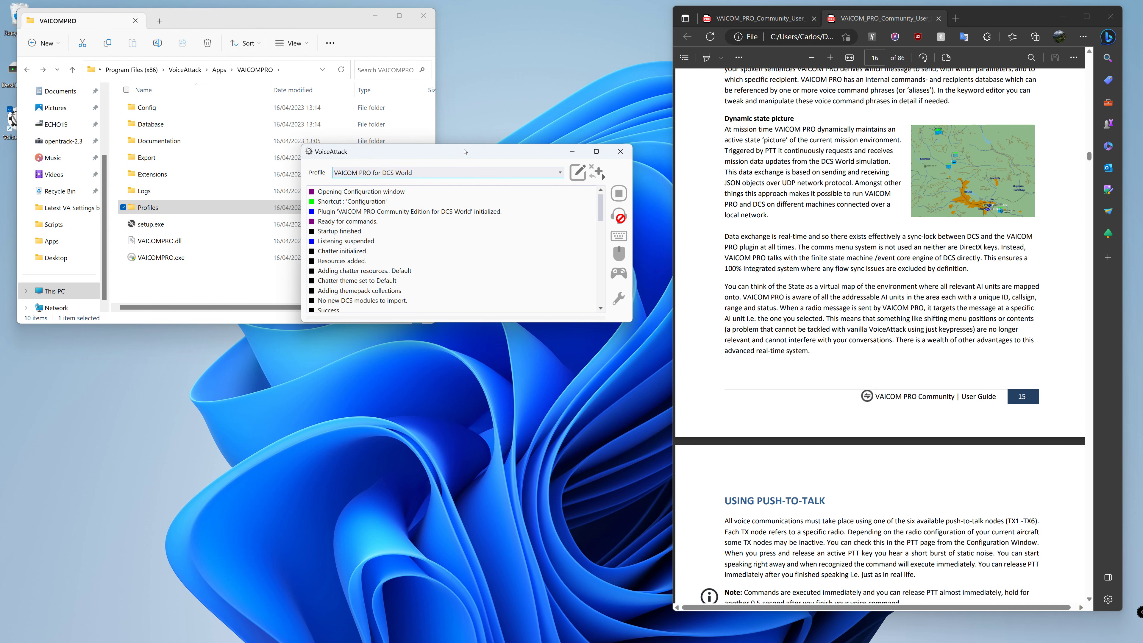
Step: Close the VAICOMPRO folder window and reposition the VoiceAttack window beside the user guide
drag(465, 152, 458, 194)
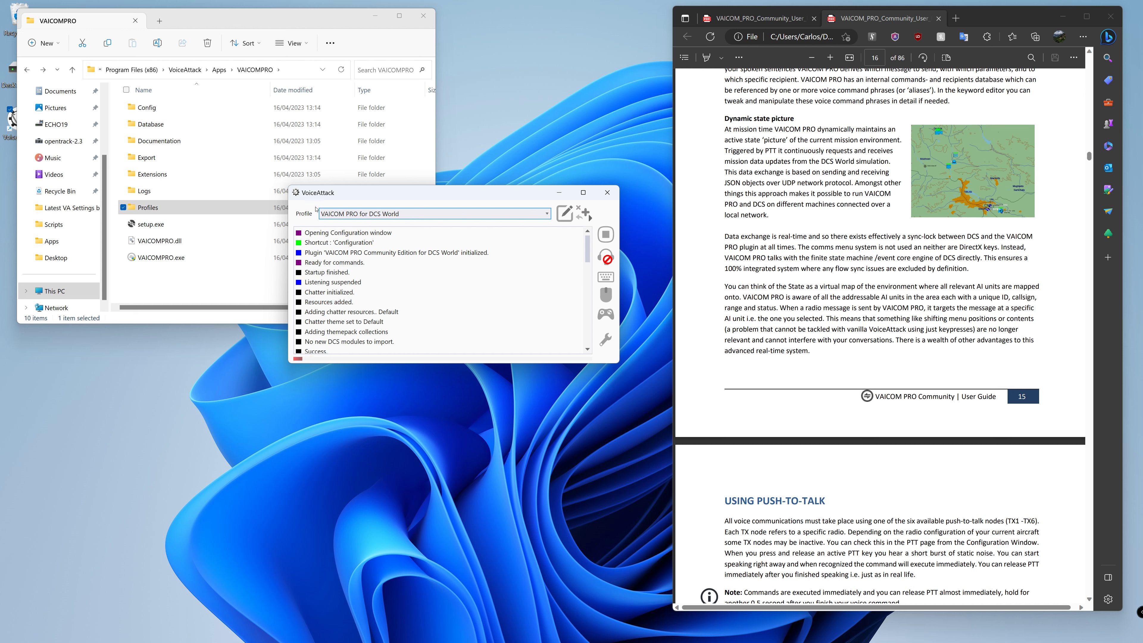
click(423, 15)
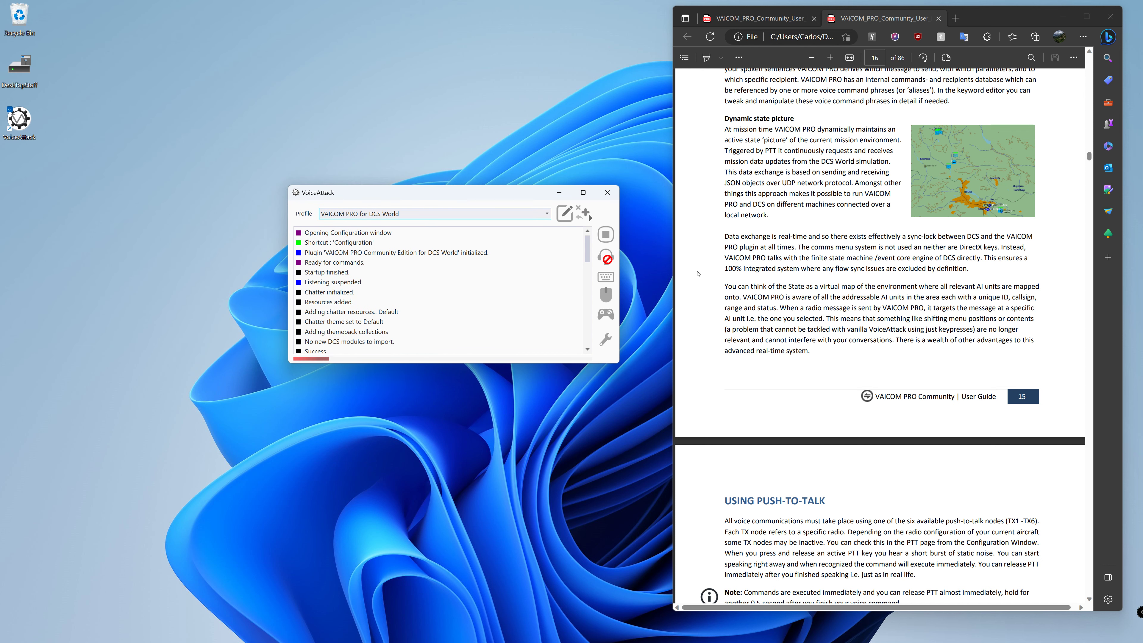
drag(520, 195, 500, 95)
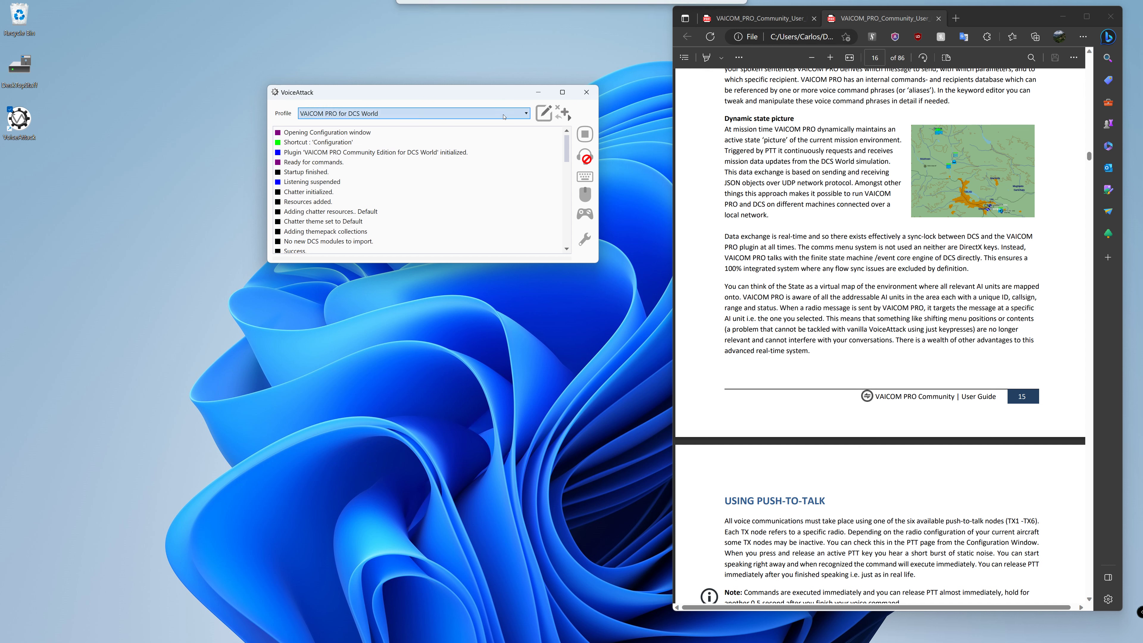
Step: Examine the profile's Keyword Collections and Push-To-Talk commands, including the triggers of Transmit TX1 press, and leave without changes
click(545, 112)
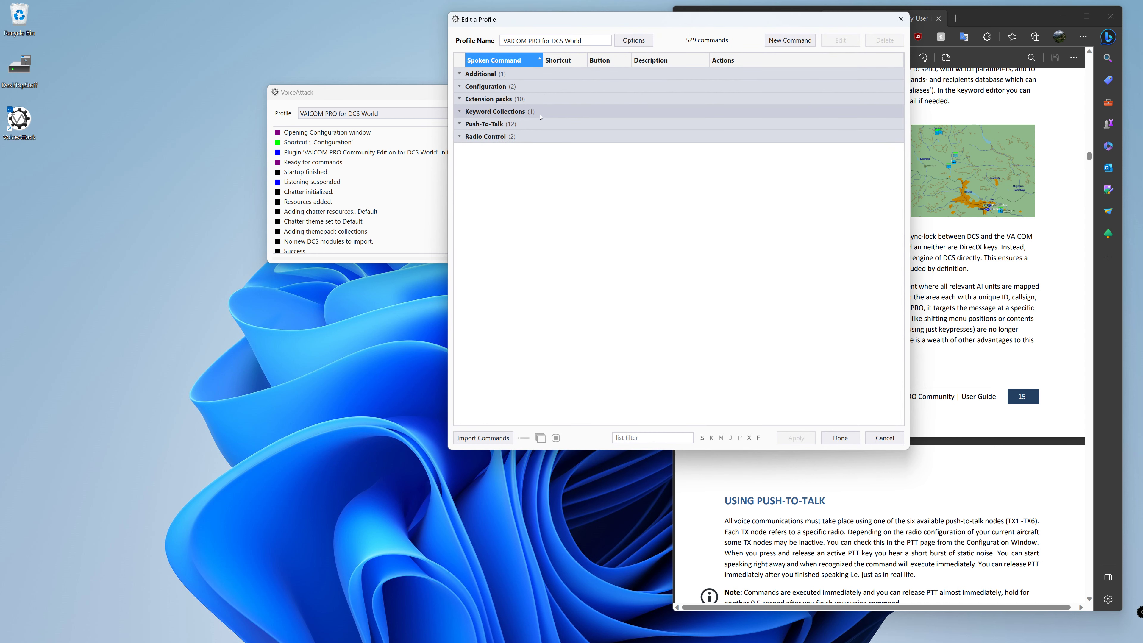
click(499, 112)
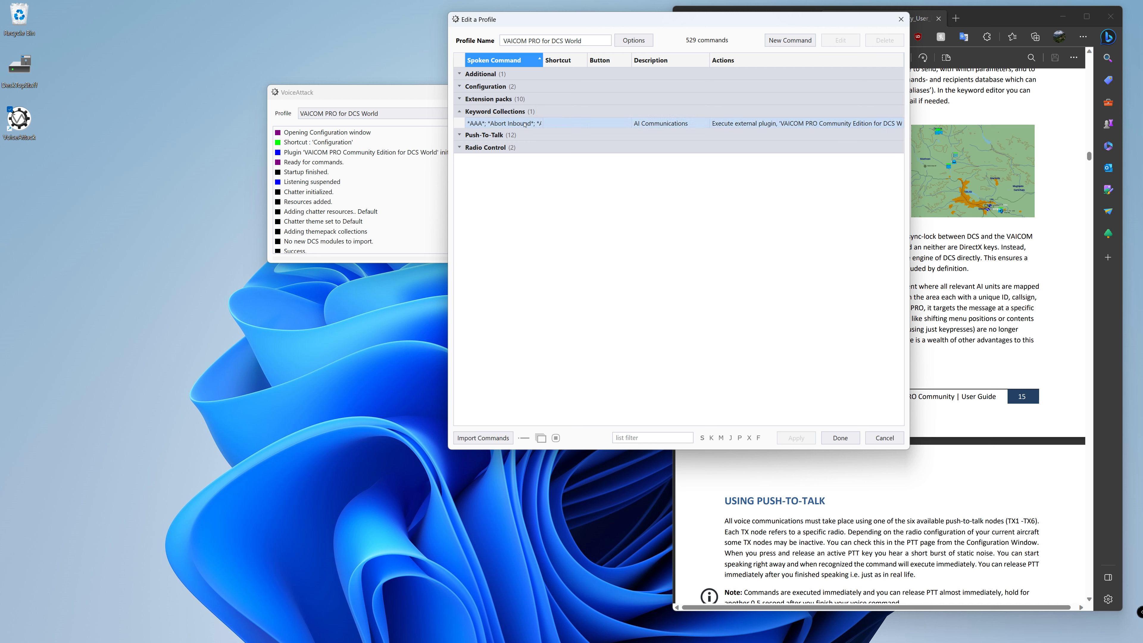
click(504, 111)
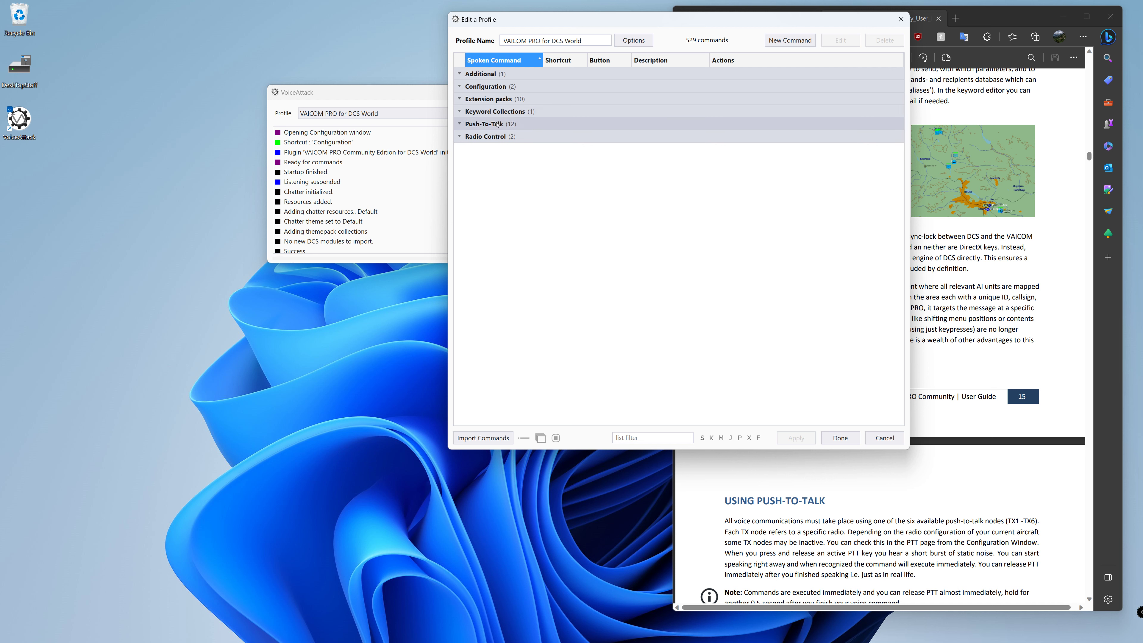
click(506, 124)
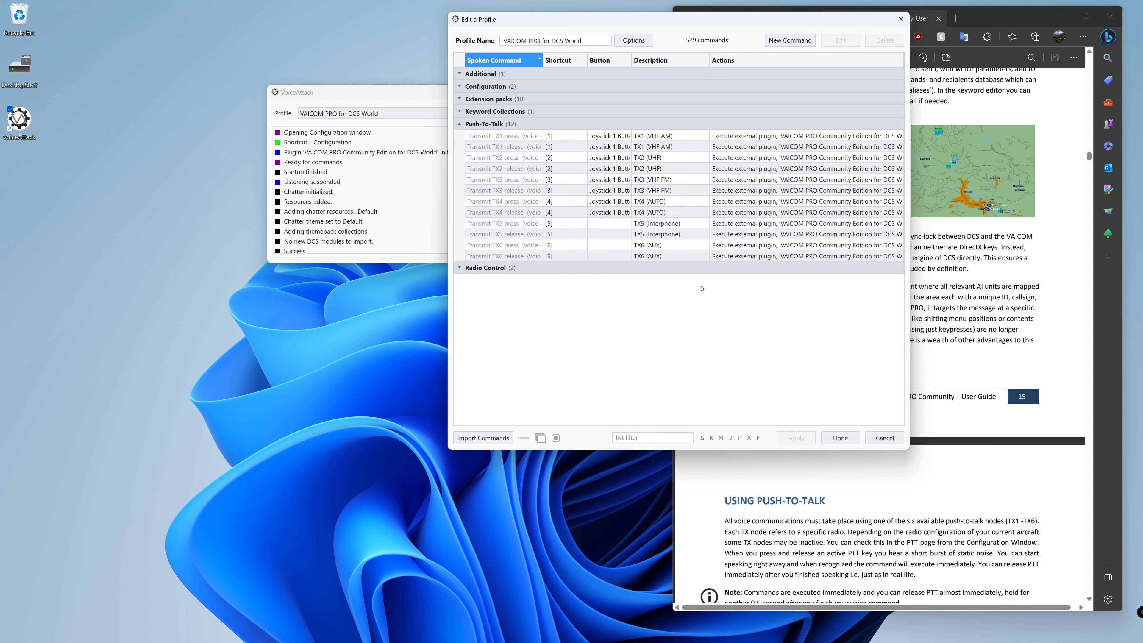
drag(722, 17, 380, 145)
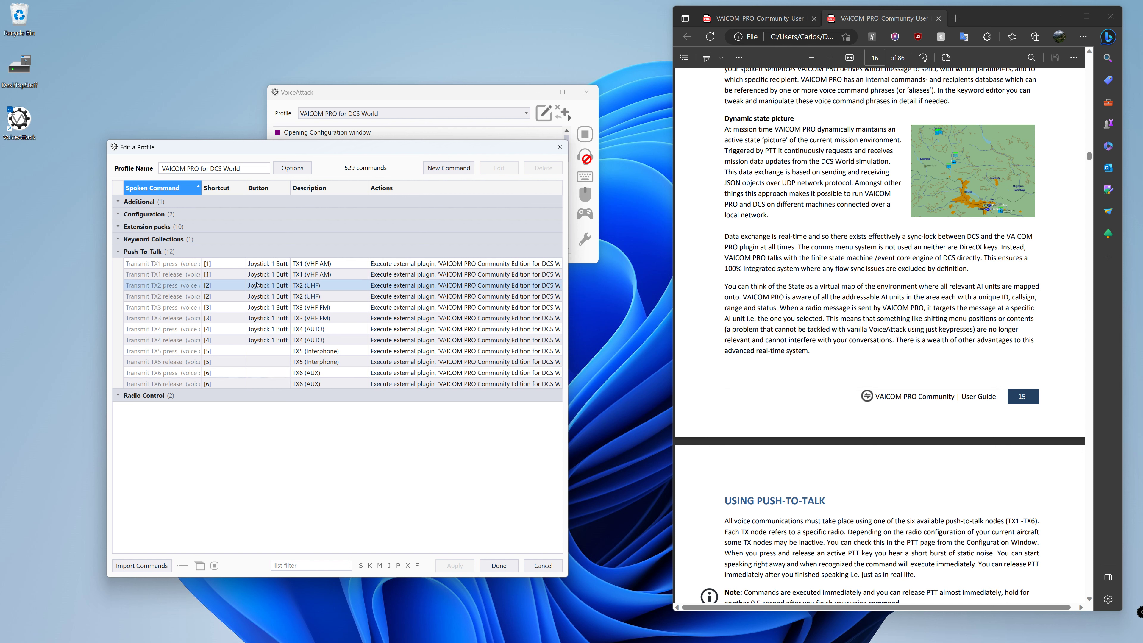
double_click(276, 264)
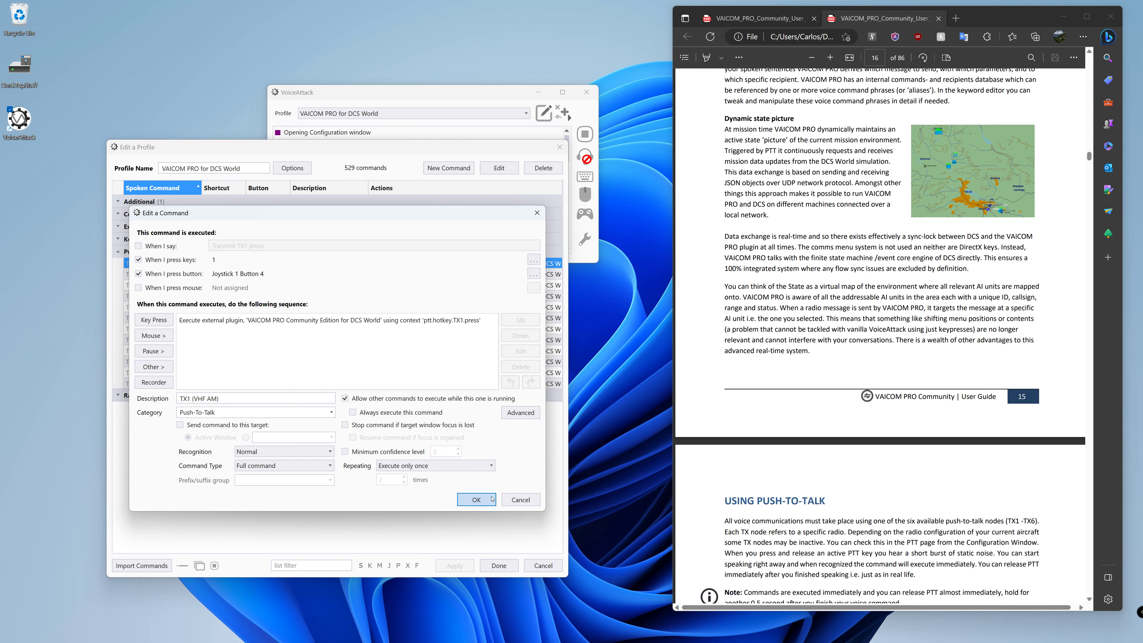
click(521, 499)
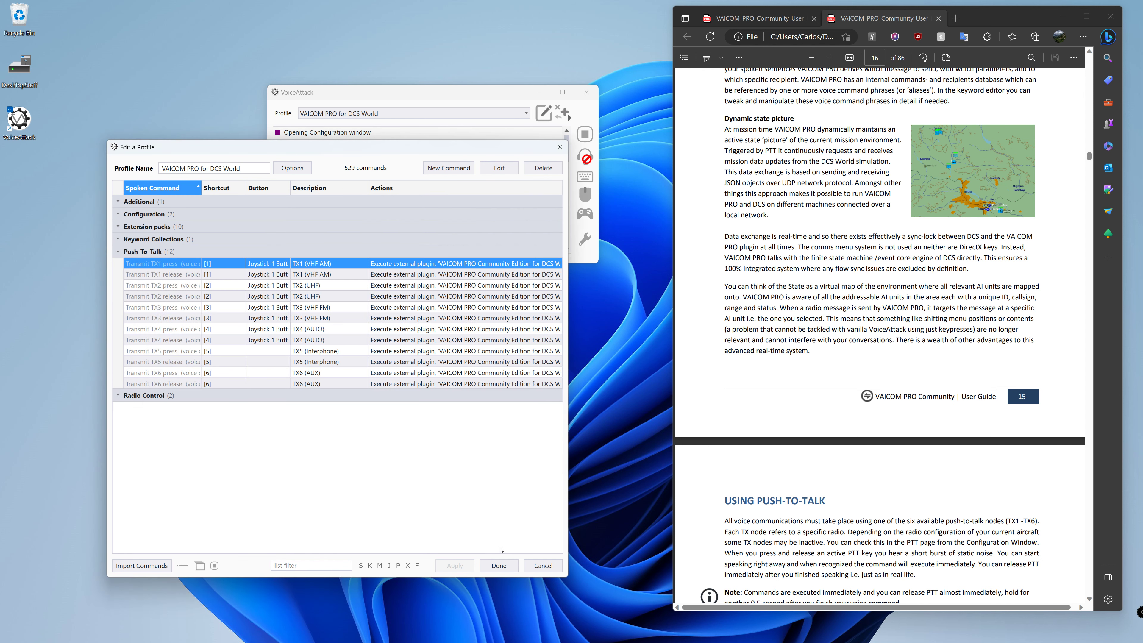
click(544, 566)
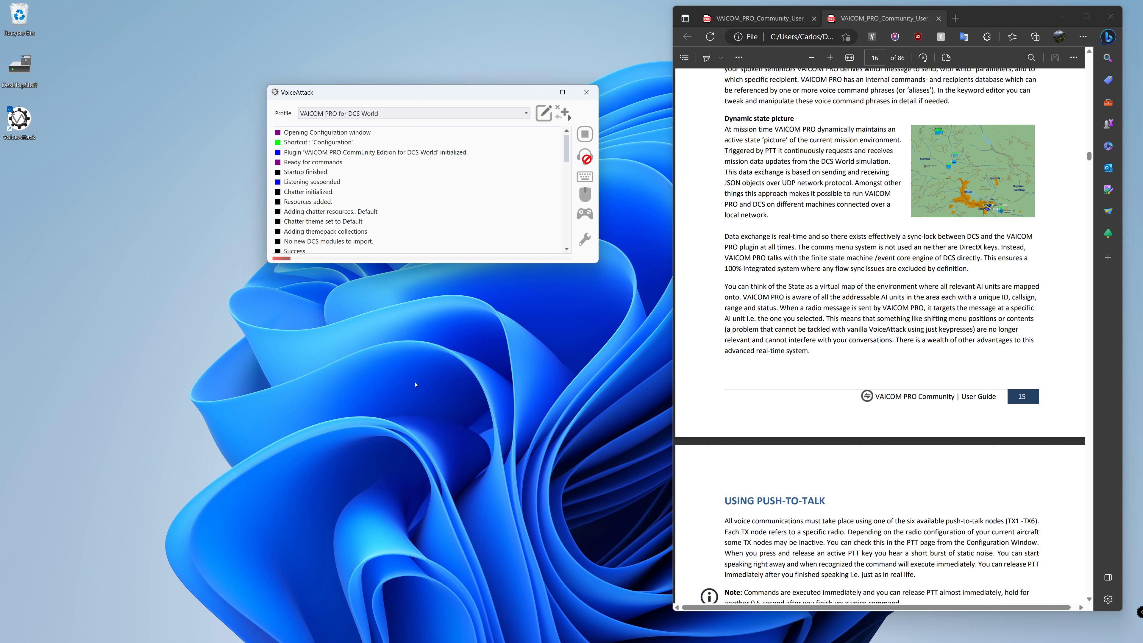
Step: Reopen the plugin's PTT page and test the transmit shortcuts for TX1 through TX6
key(ctrl+alt+c)
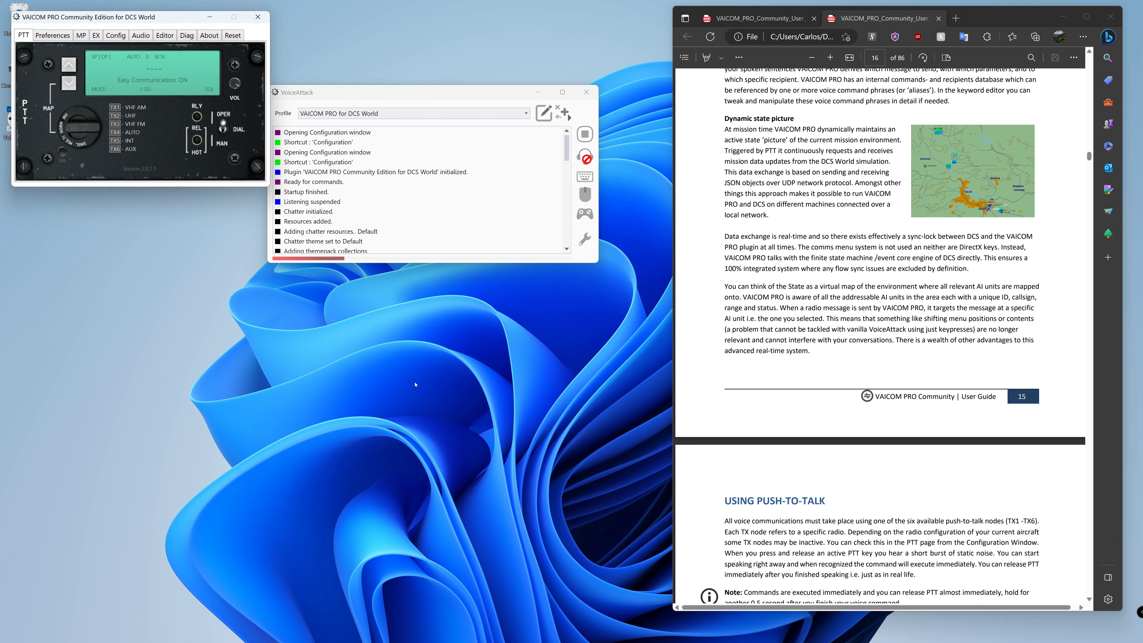
click(121, 117)
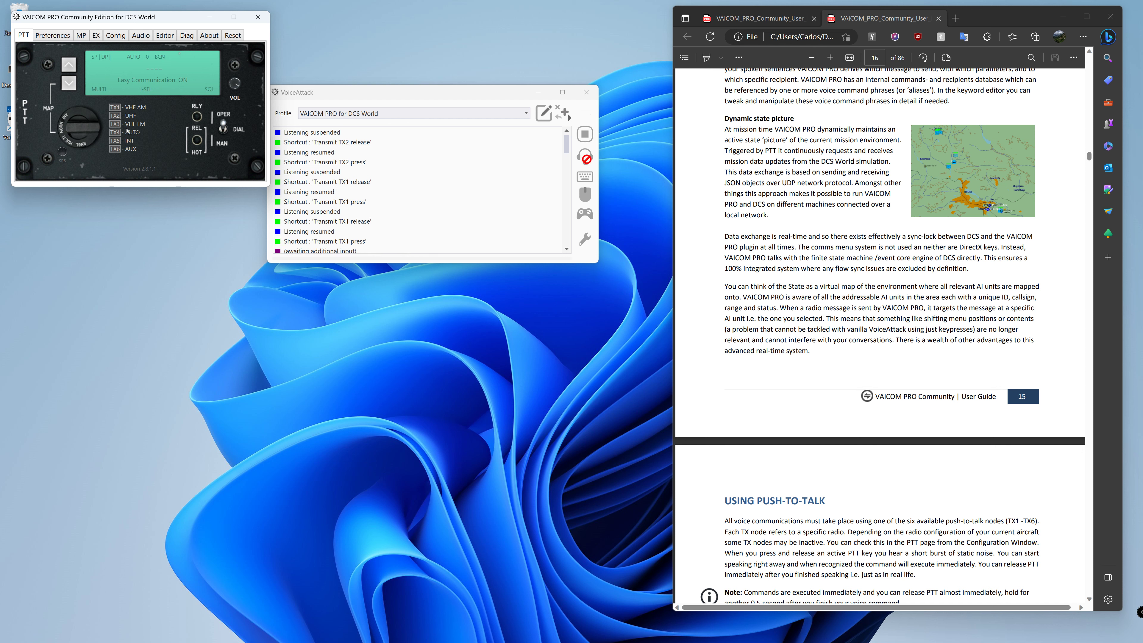
click(126, 125)
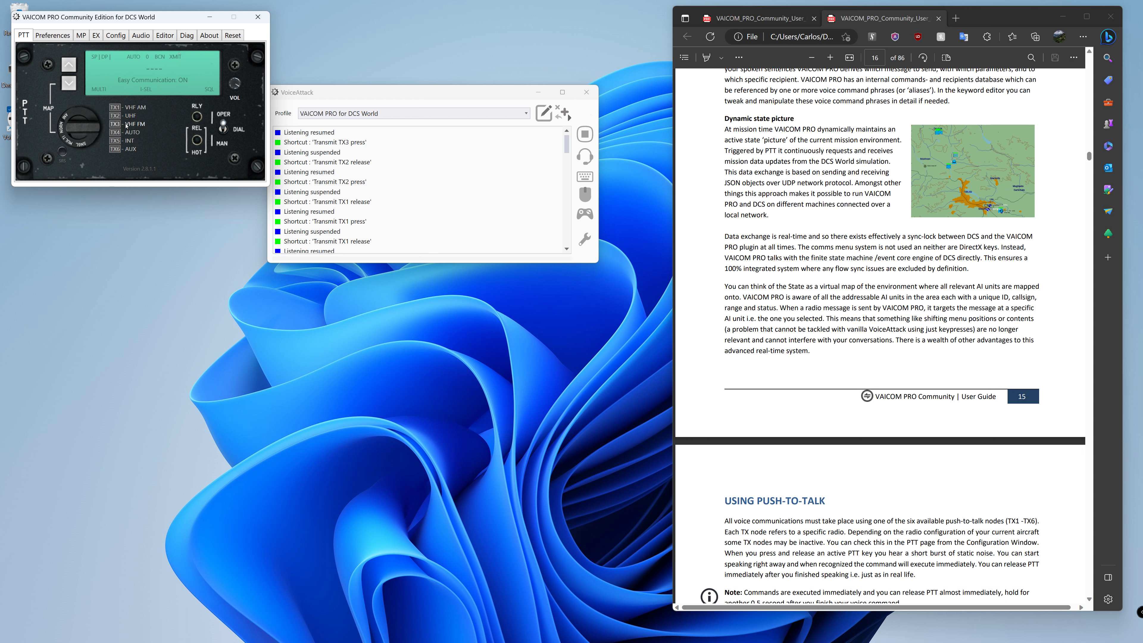
key(4)
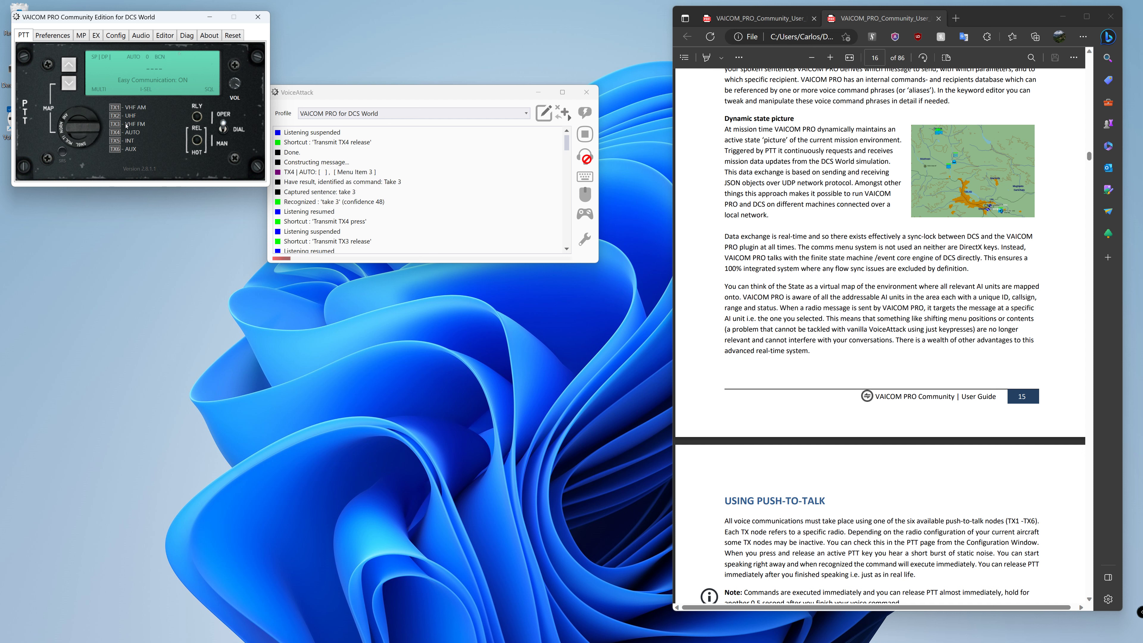
key(5)
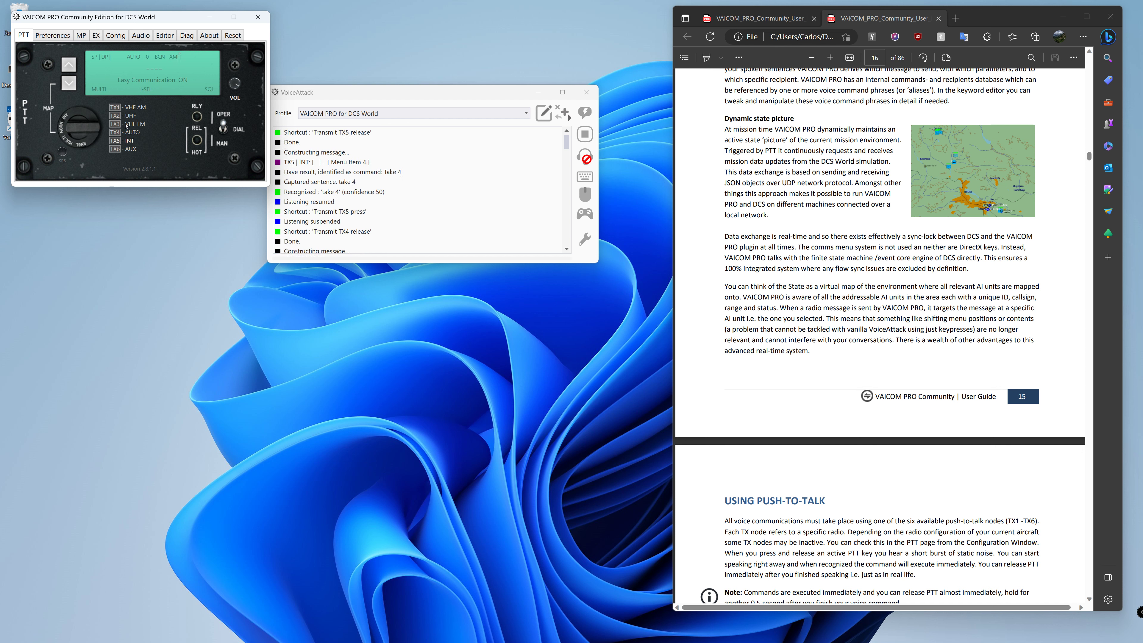
key(6)
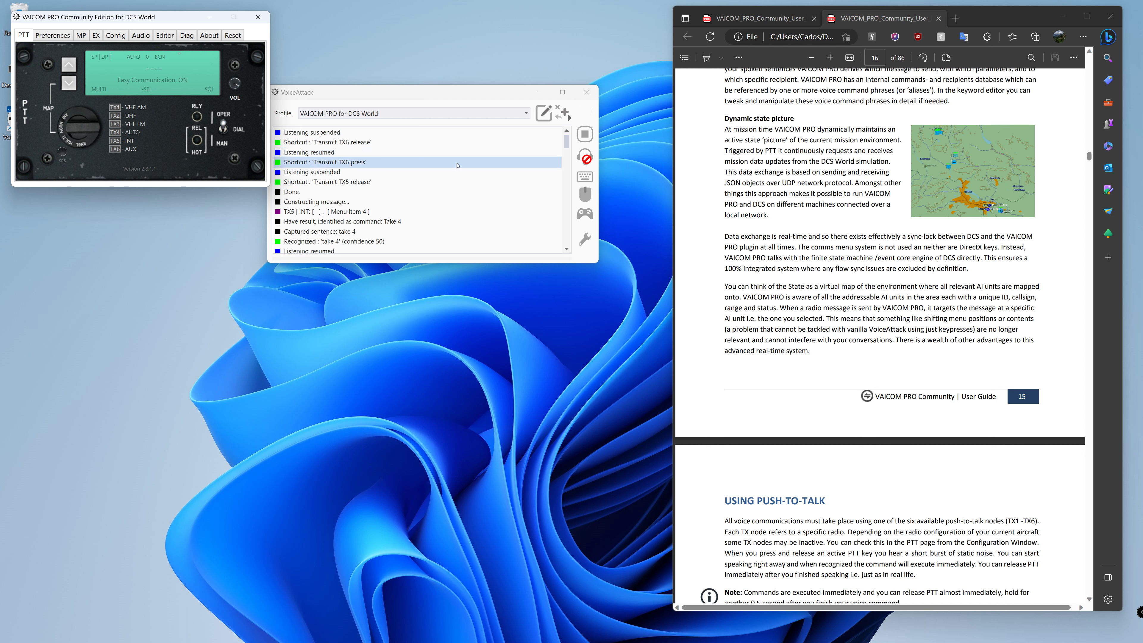
Step: Reopen the profile for editing and disable the keyboard trigger of the Transmit TX1 press command
drag(458, 98, 478, 80)
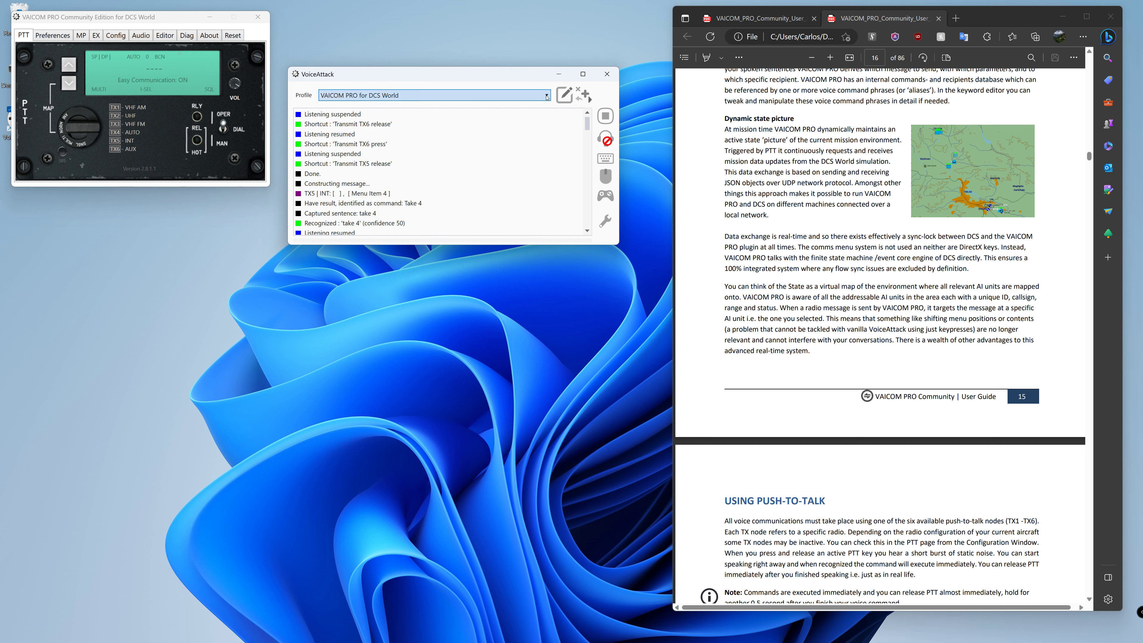
click(569, 98)
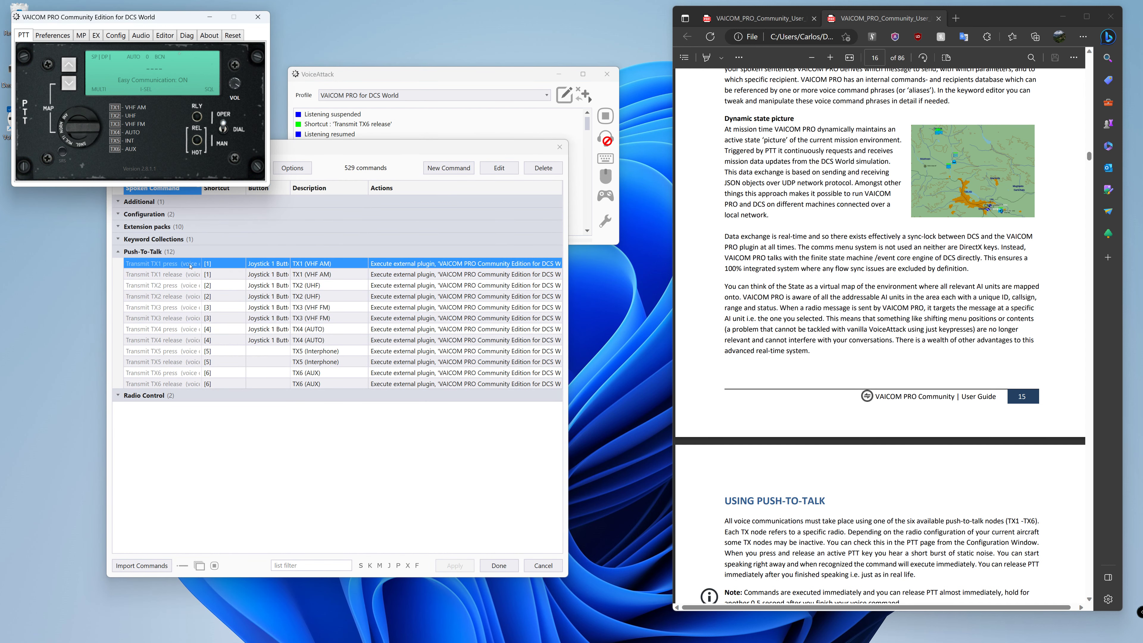
double_click(213, 265)
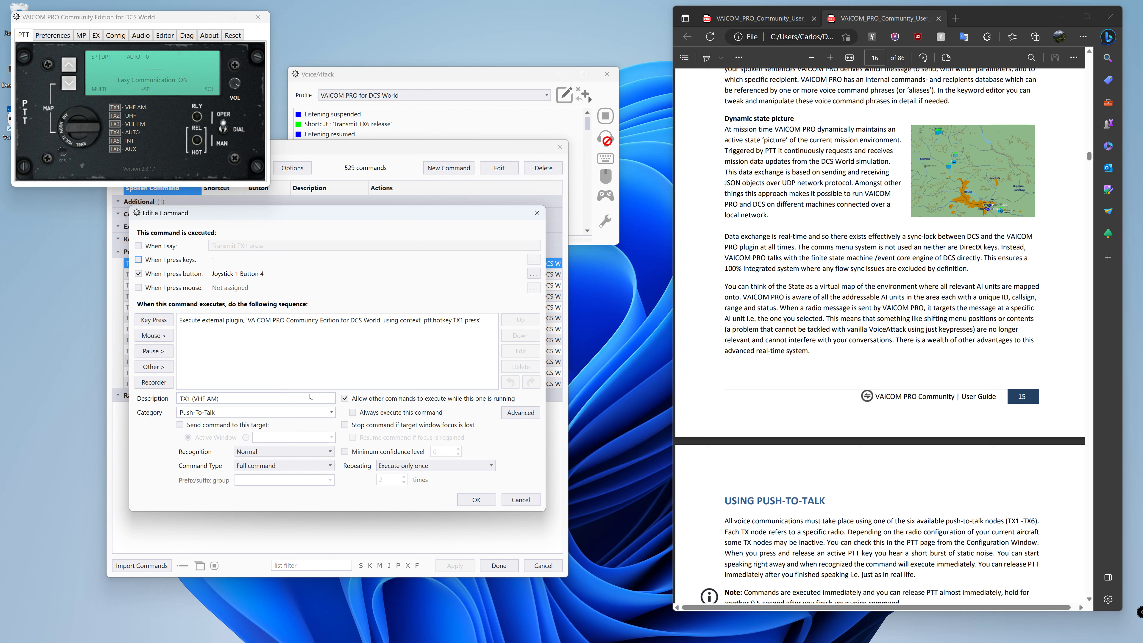
click(464, 496)
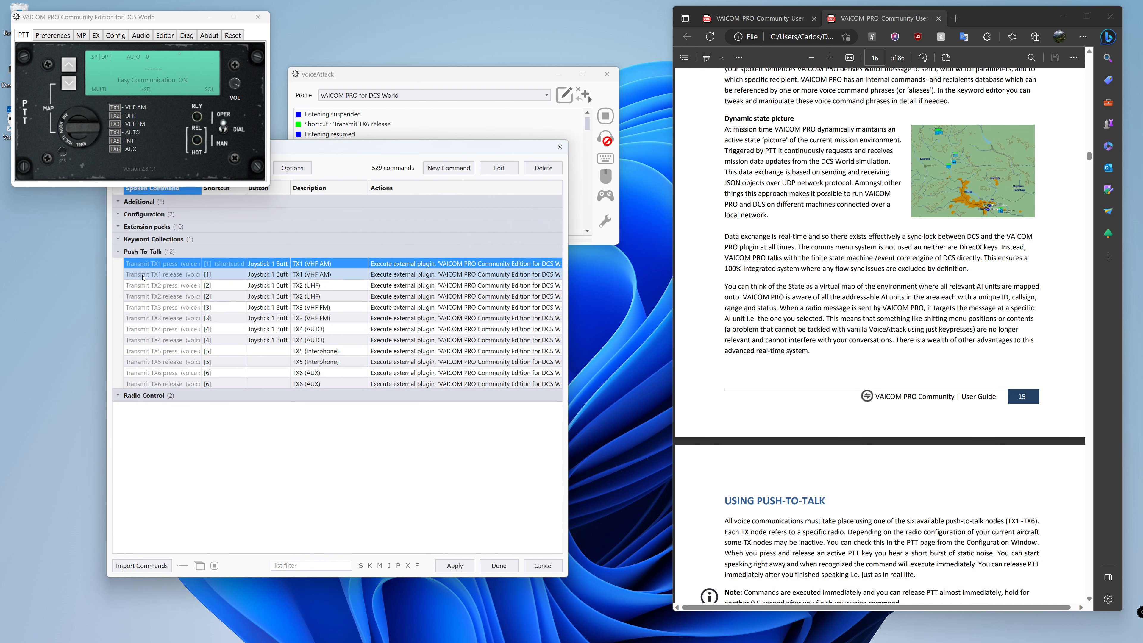
Step: Disable the keyboard trigger of the Transmit TX1 release command, keeping its joystick button trigger
click(139, 274)
double_click(139, 273)
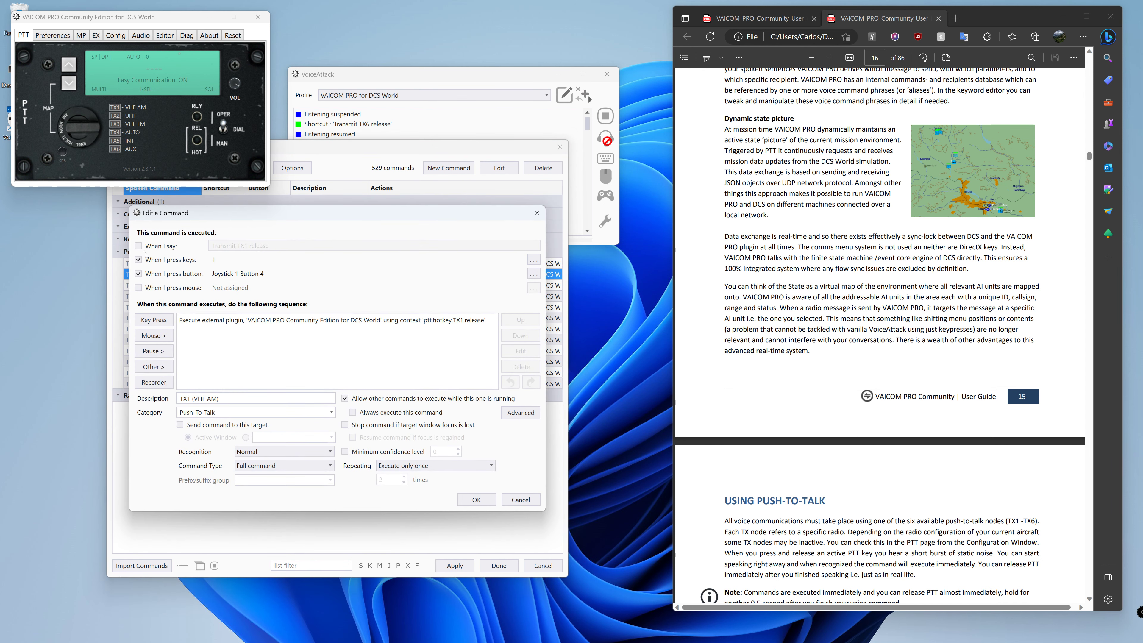
click(468, 500)
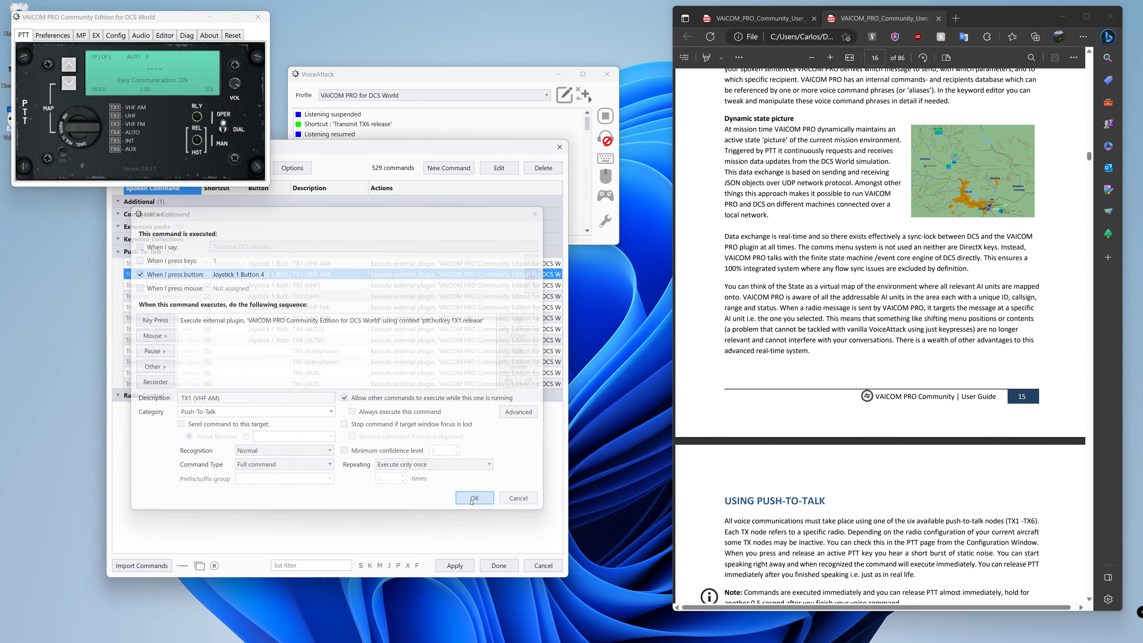
Step: Disable the keyboard triggers of the Transmit TX2 press and Transmit TX2 release commands
click(175, 285)
double_click(175, 285)
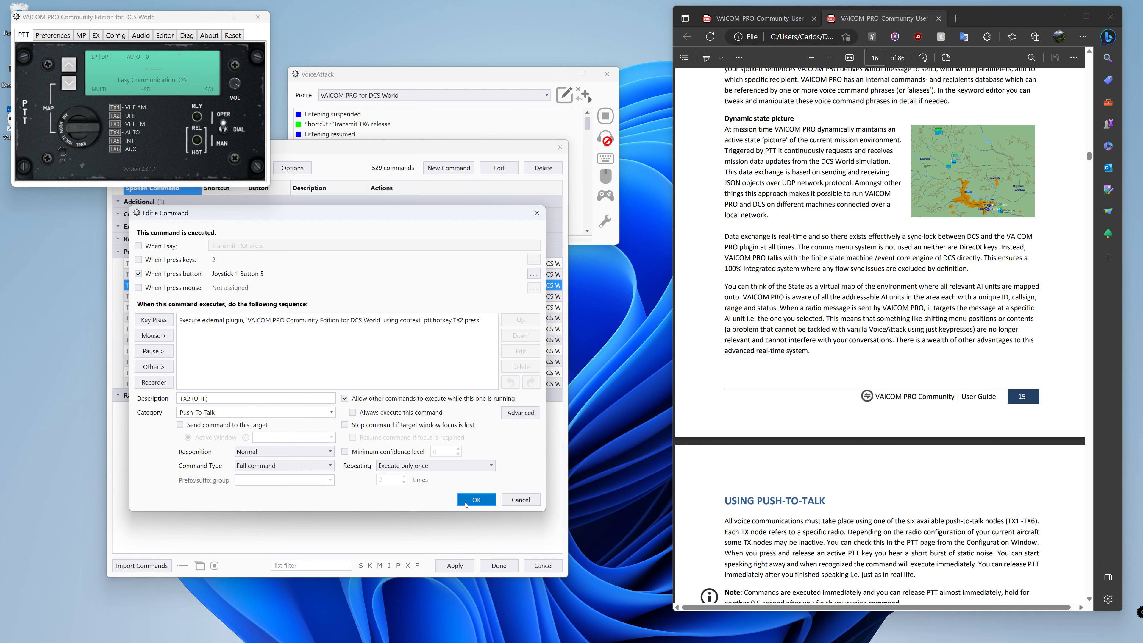
click(476, 500)
click(167, 296)
double_click(167, 296)
click(476, 500)
Step: Disable the keyboard triggers of the Transmit TX3 press and Transmit TX3 release commands
double_click(169, 308)
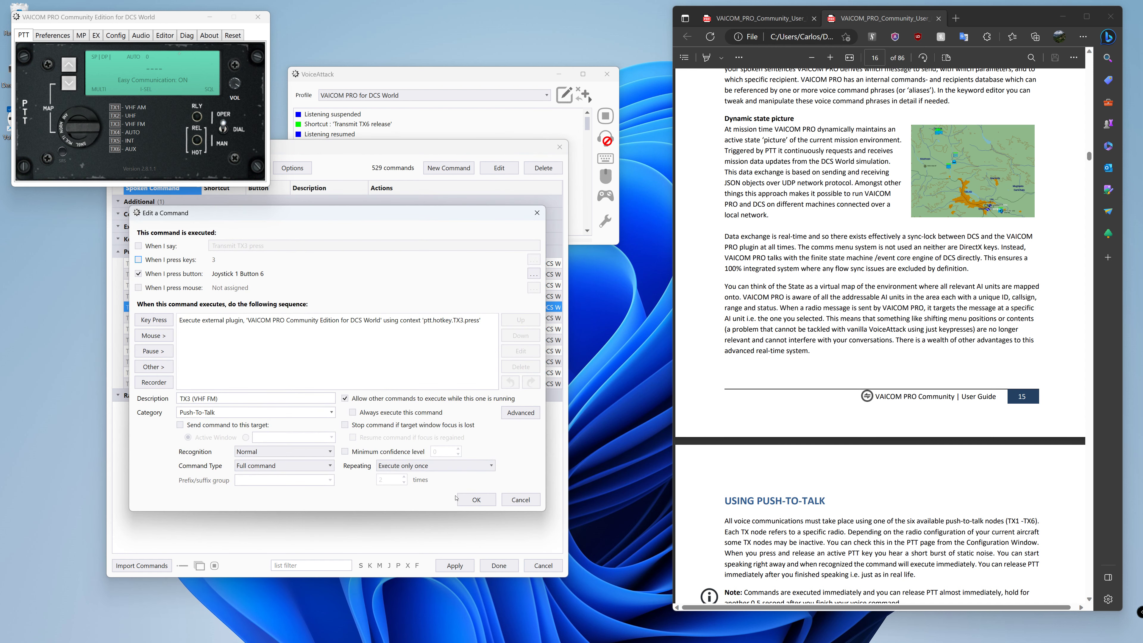
click(476, 499)
double_click(169, 318)
click(476, 499)
Step: Disable the keyboard triggers of the Transmit TX4 press and Transmit TX4 release commands
double_click(169, 330)
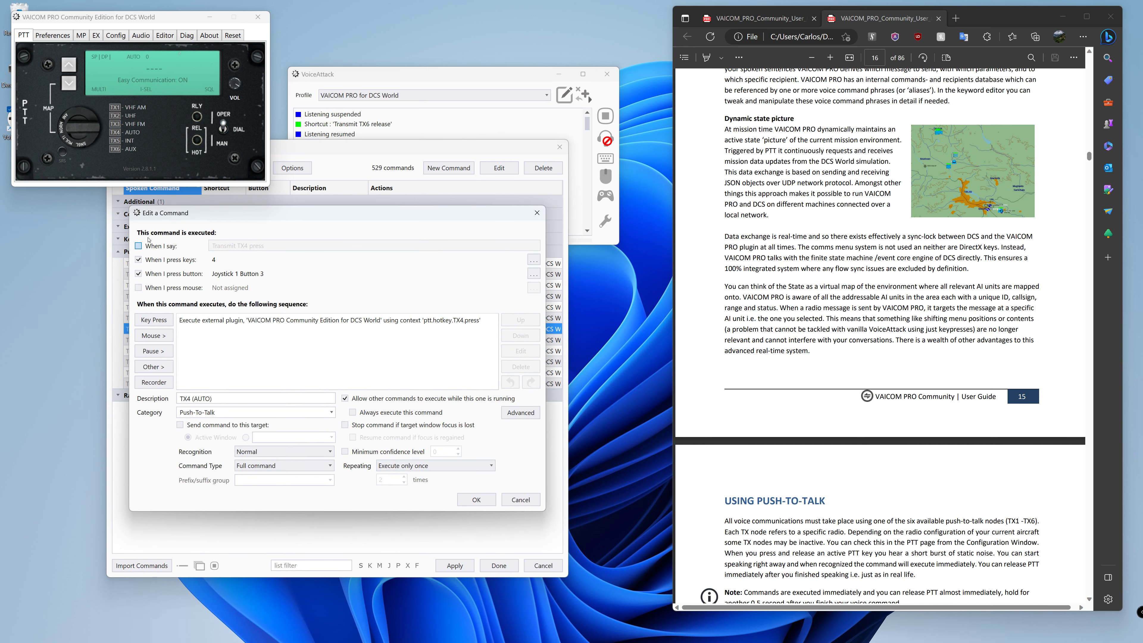
click(476, 500)
double_click(181, 340)
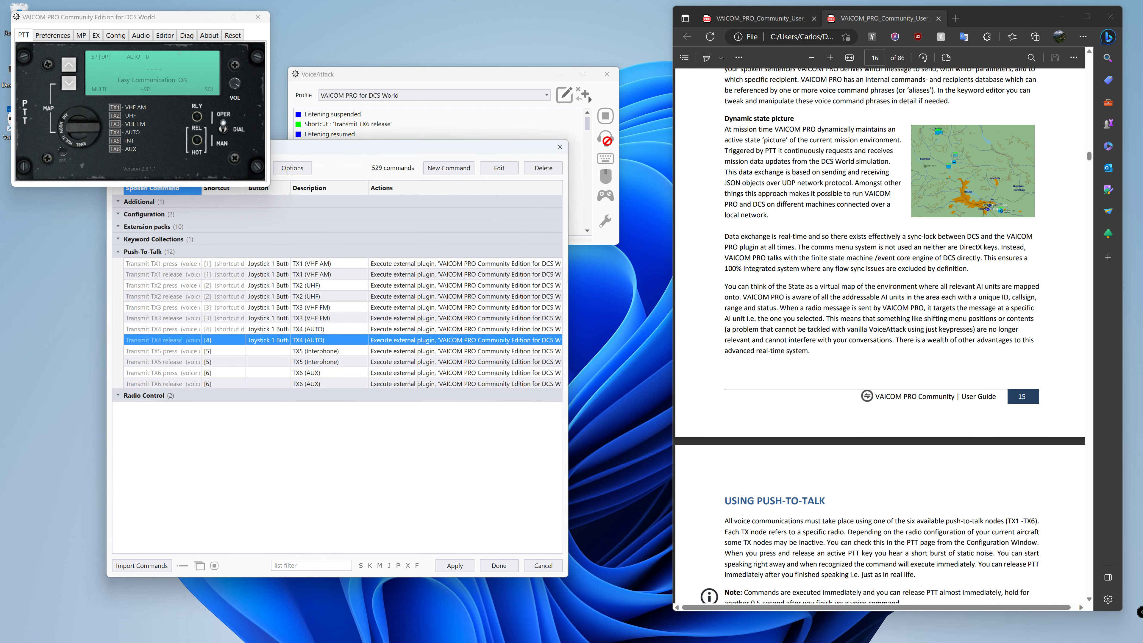
click(137, 260)
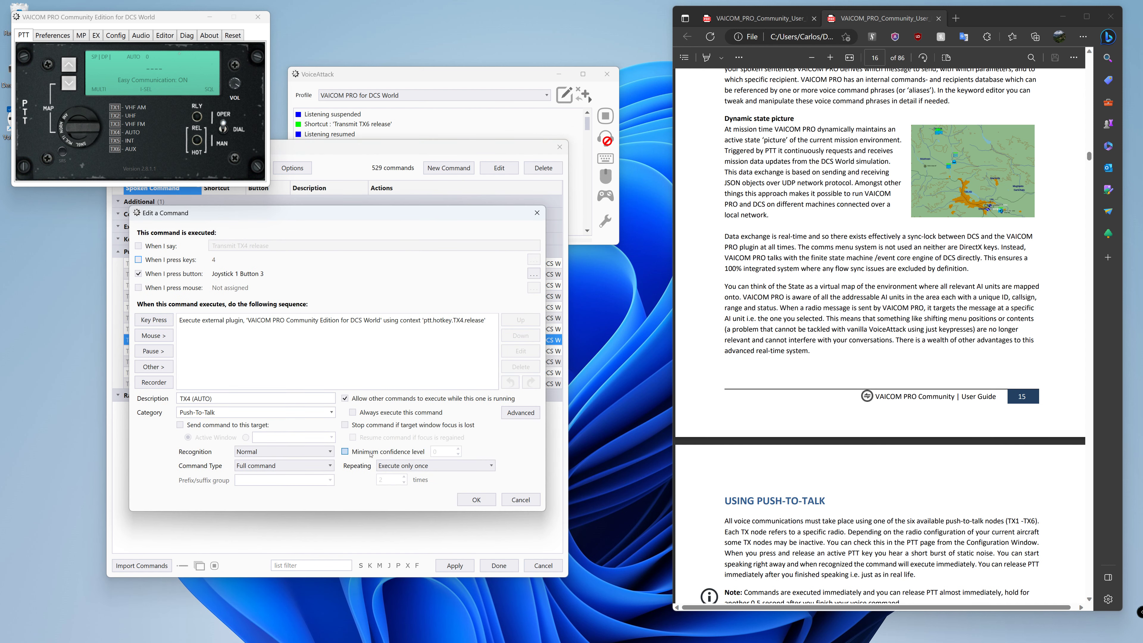
click(477, 500)
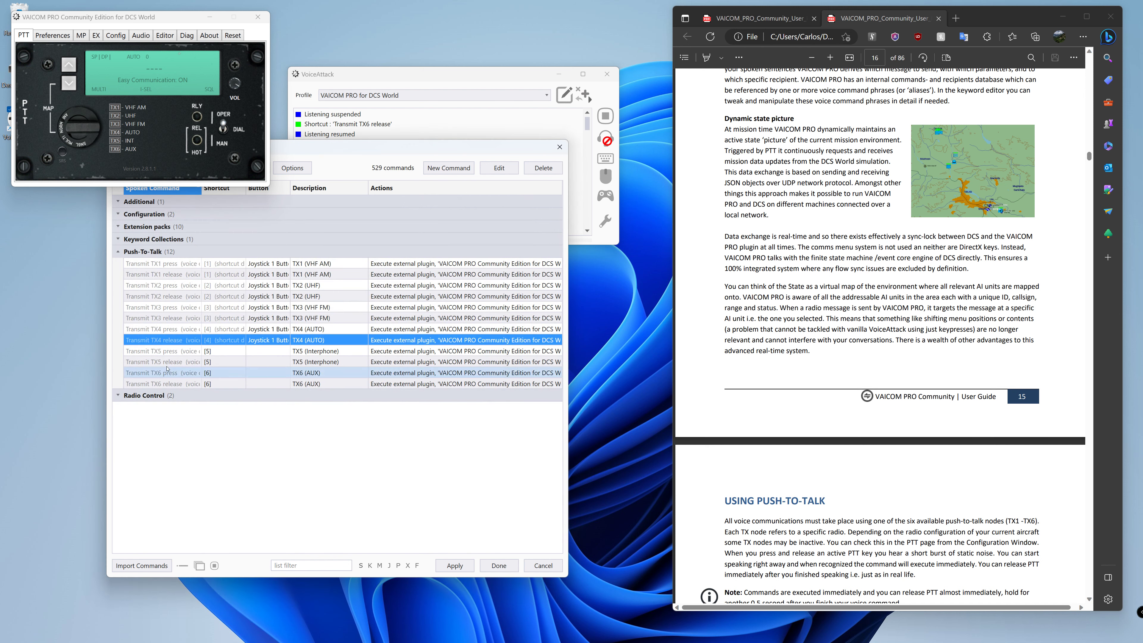
Step: Disable the keyboard triggers of the Transmit TX5 press and Transmit TX5 release commands
double_click(174, 351)
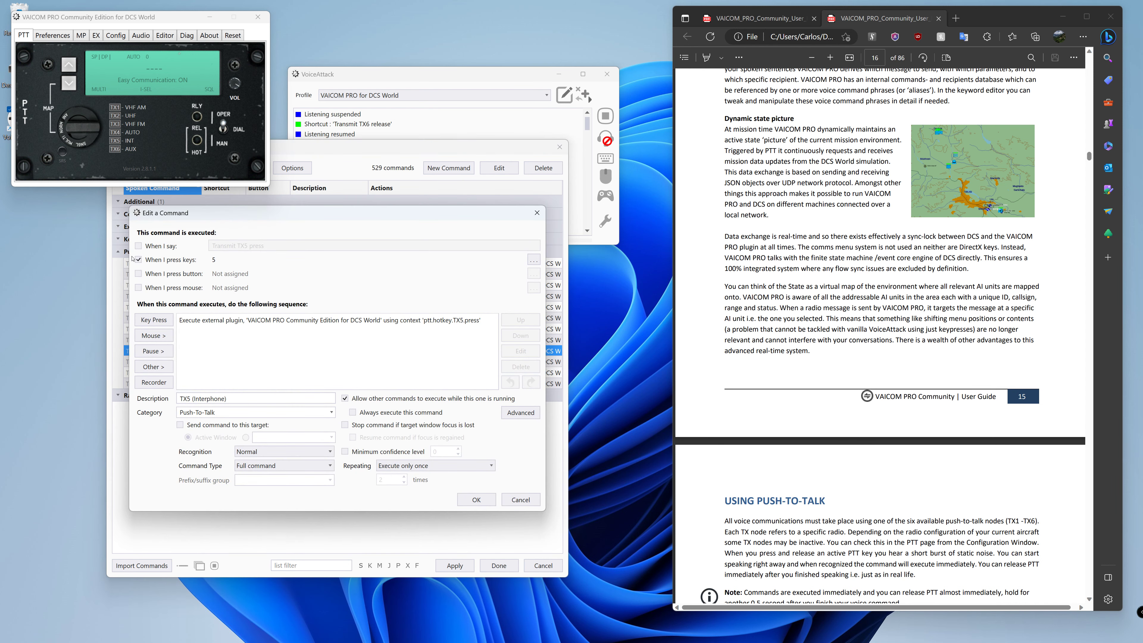
click(476, 500)
double_click(180, 363)
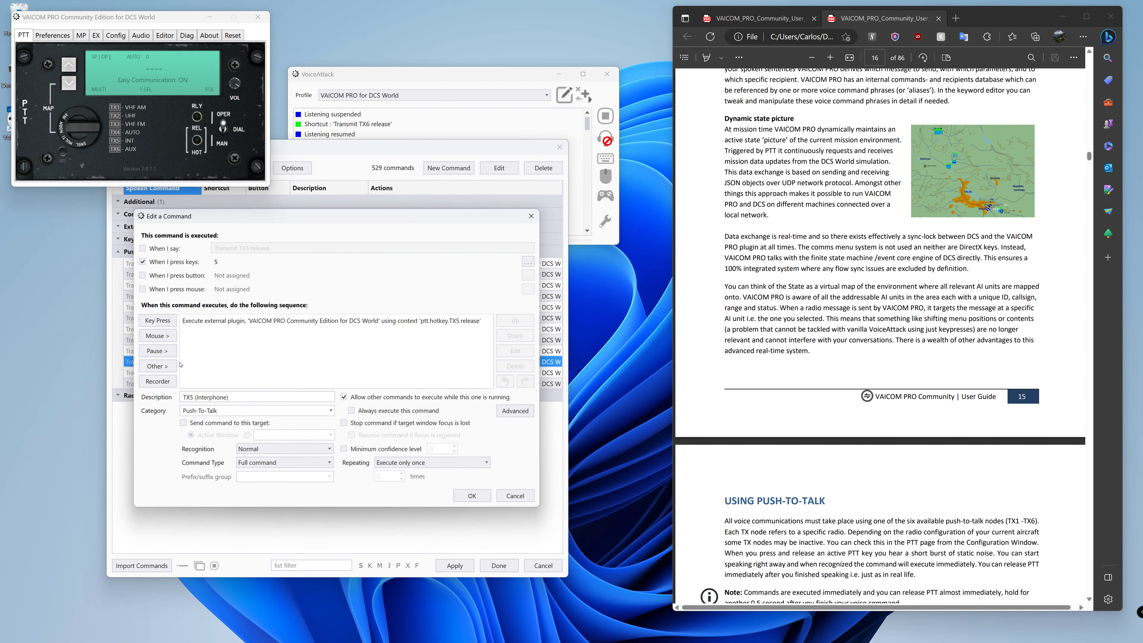
click(139, 260)
click(139, 261)
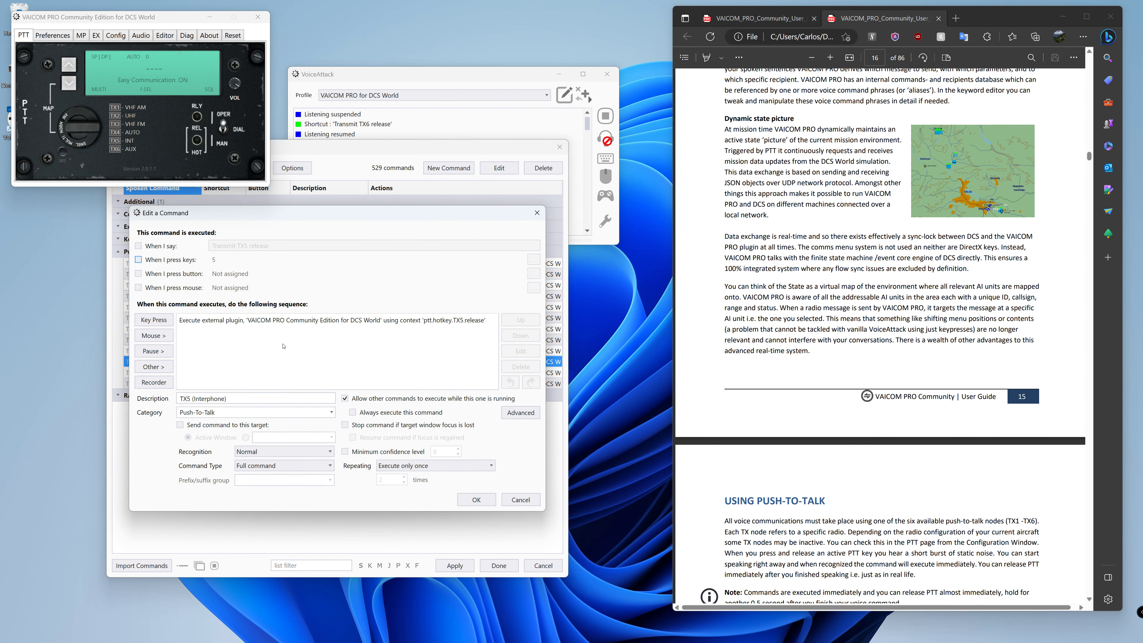
click(476, 500)
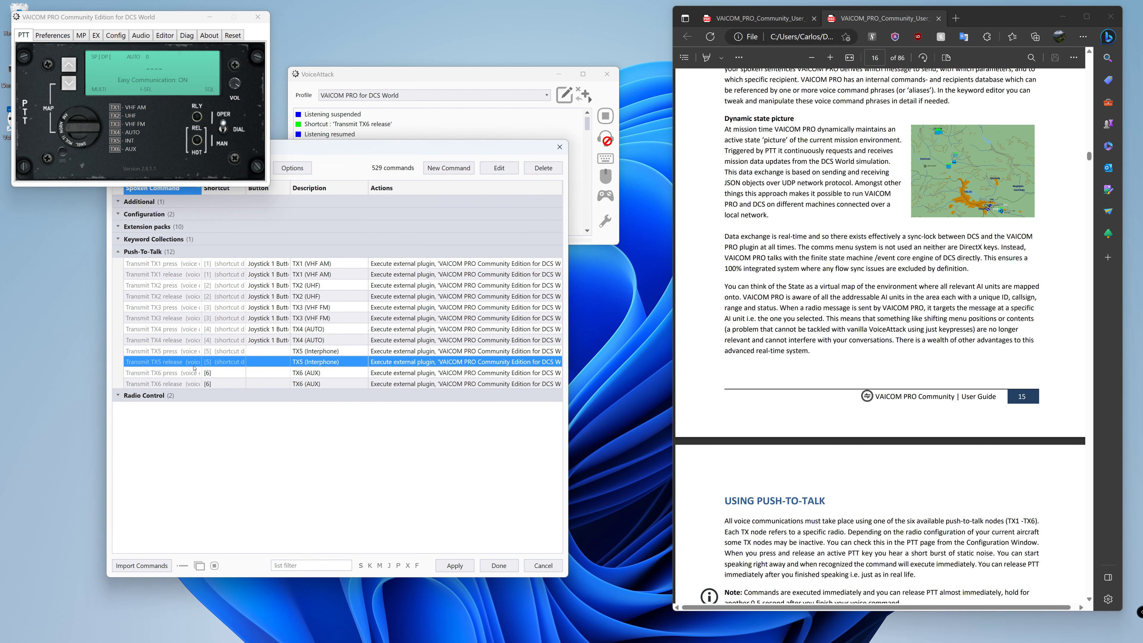
Step: Disable the keyboard triggers of the Transmit TX6 press and Transmit TX6 release commands
double_click(195, 372)
click(138, 260)
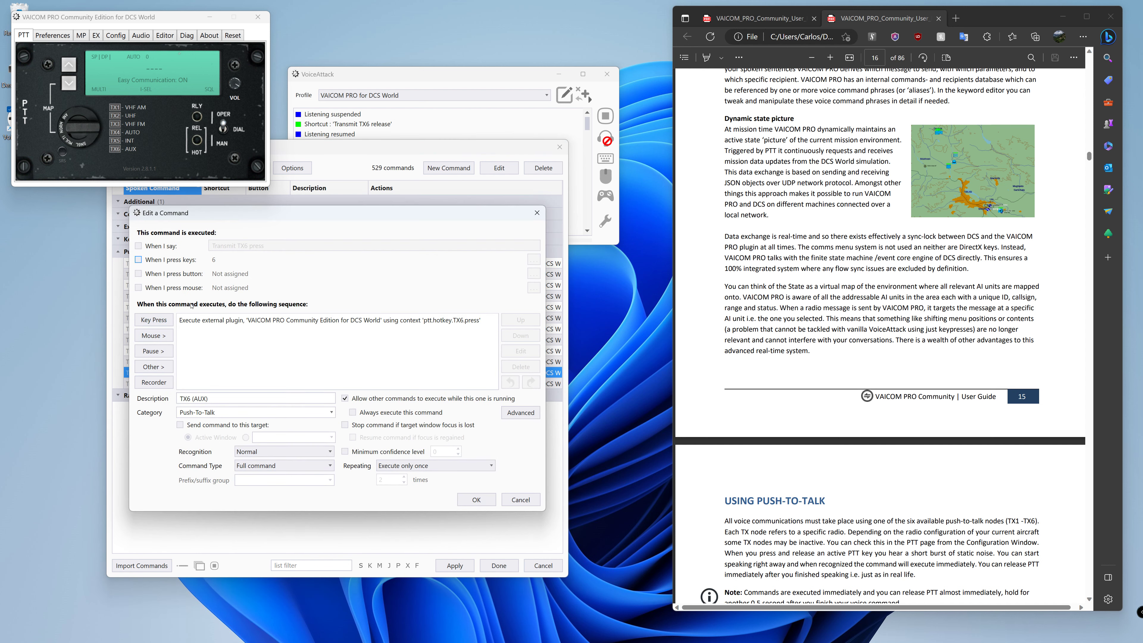
click(476, 500)
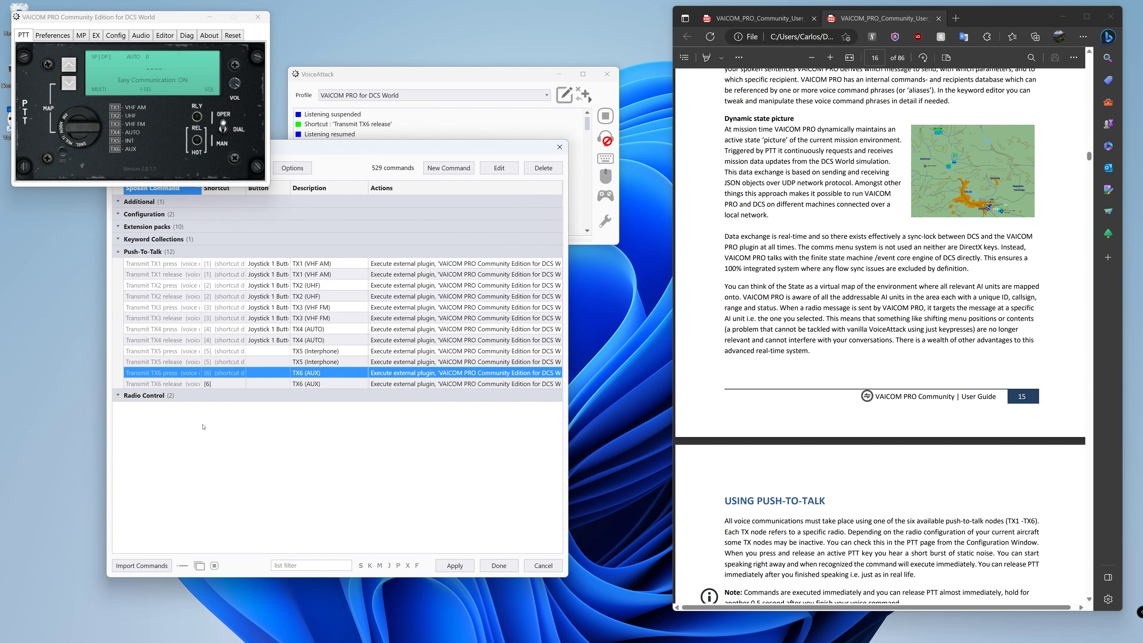
double_click(189, 385)
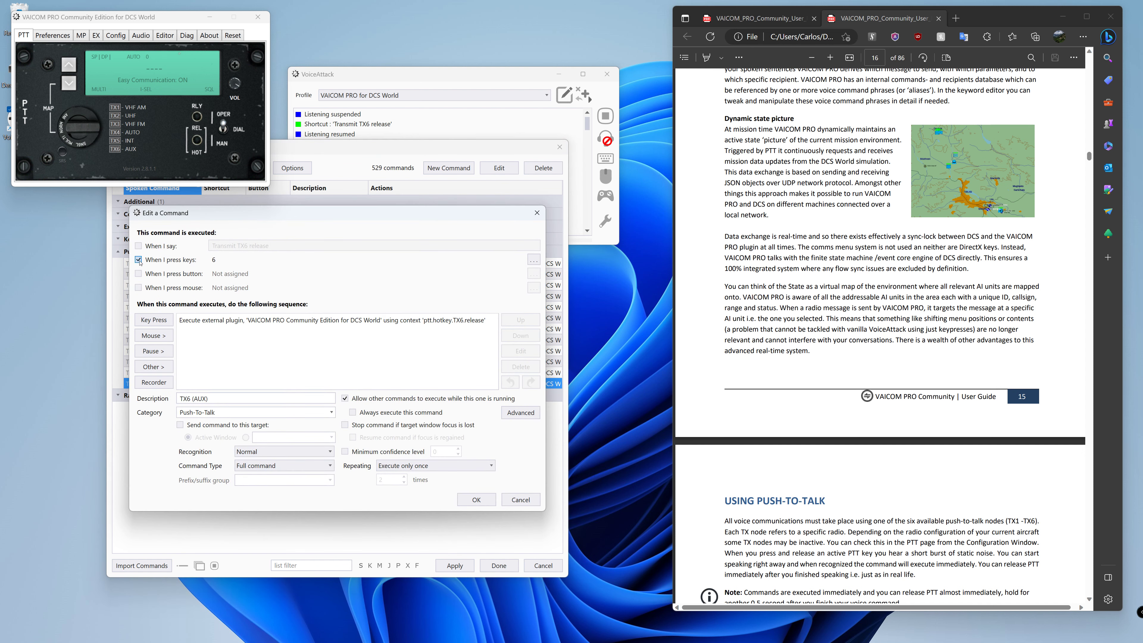
click(476, 500)
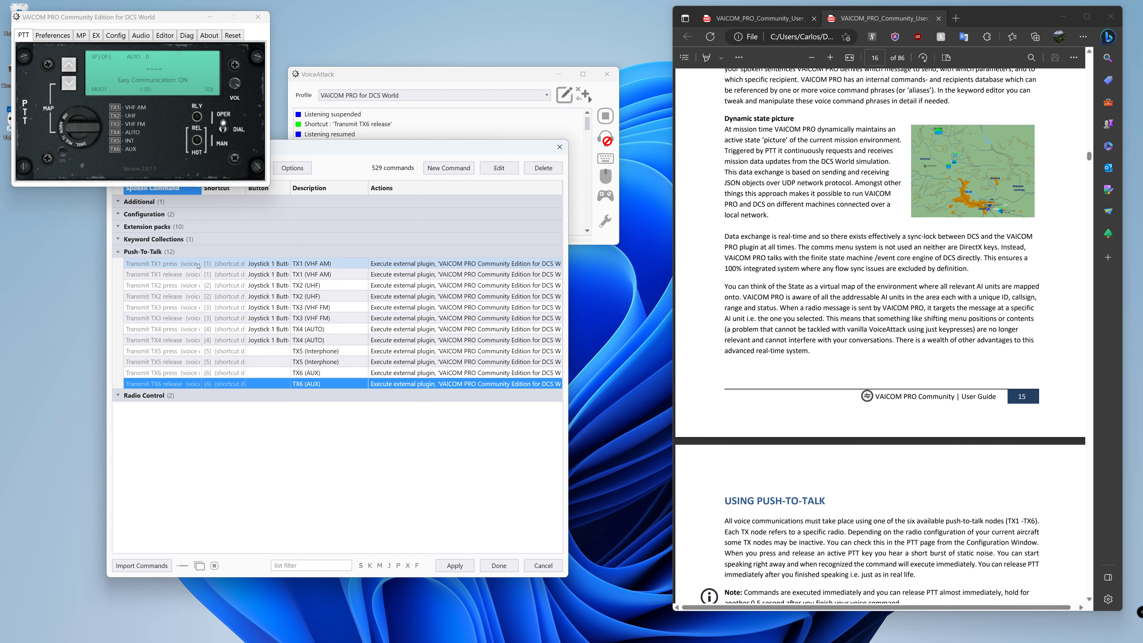
Step: Widen the profile window and examine the joystick button assignment of the Transmit TX1 press command, leaving without changes
double_click(267, 263)
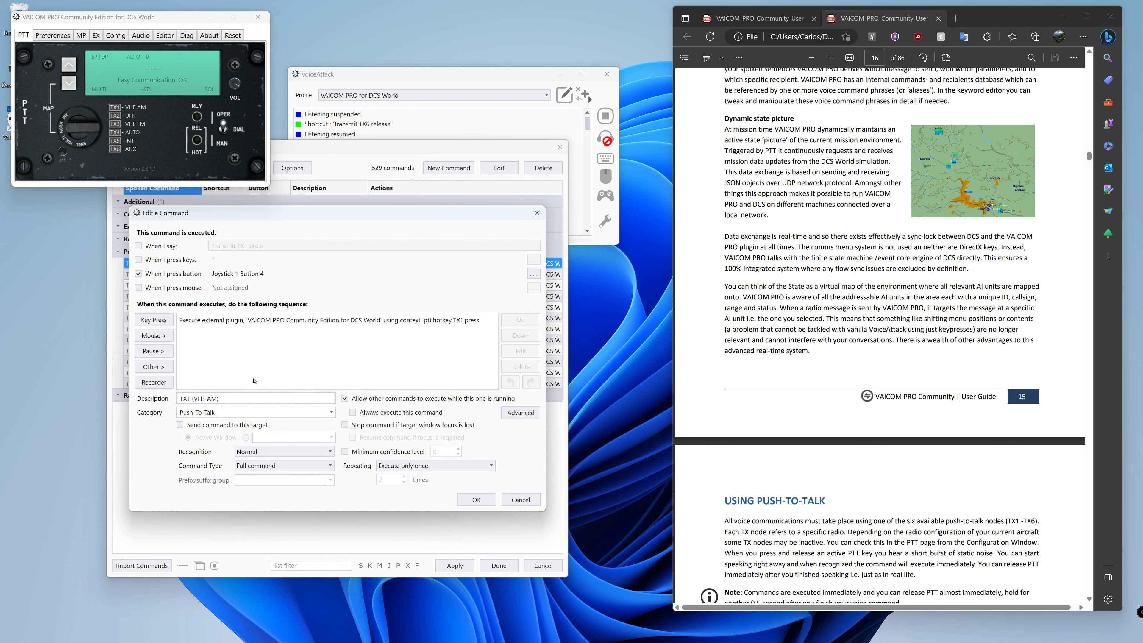
click(520, 500)
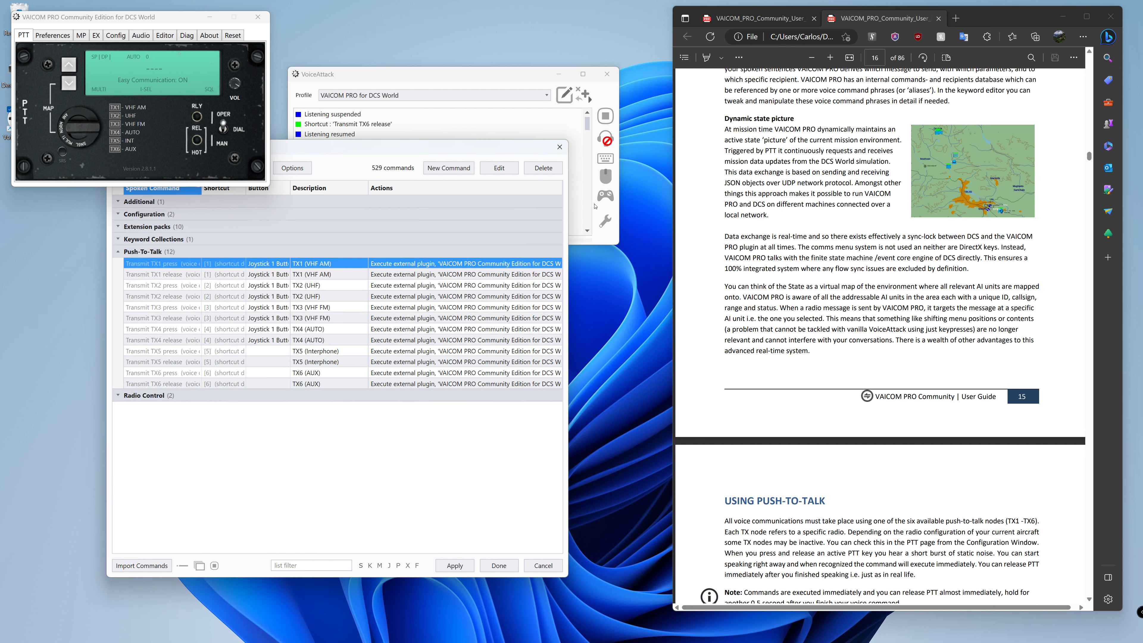
drag(571, 230, 785, 230)
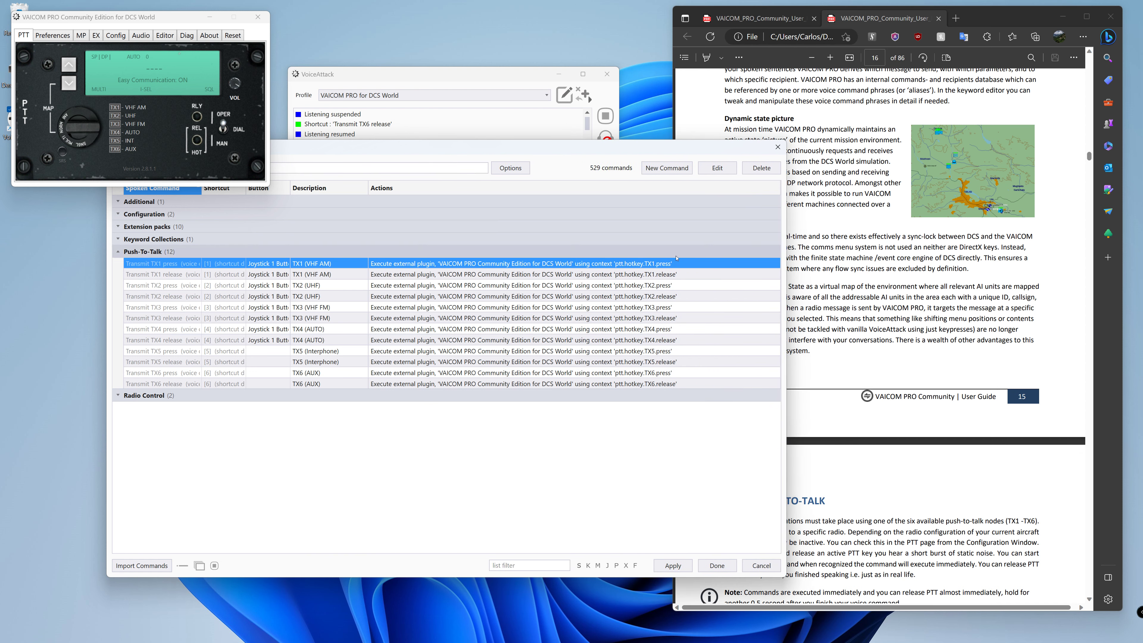
double_click(267, 264)
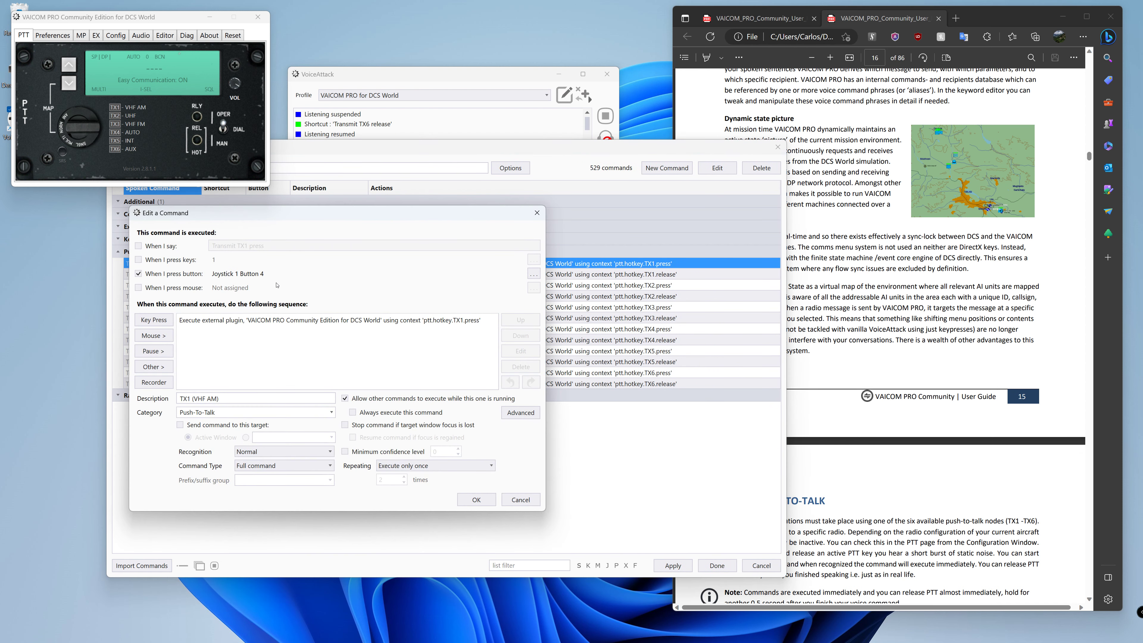
click(243, 275)
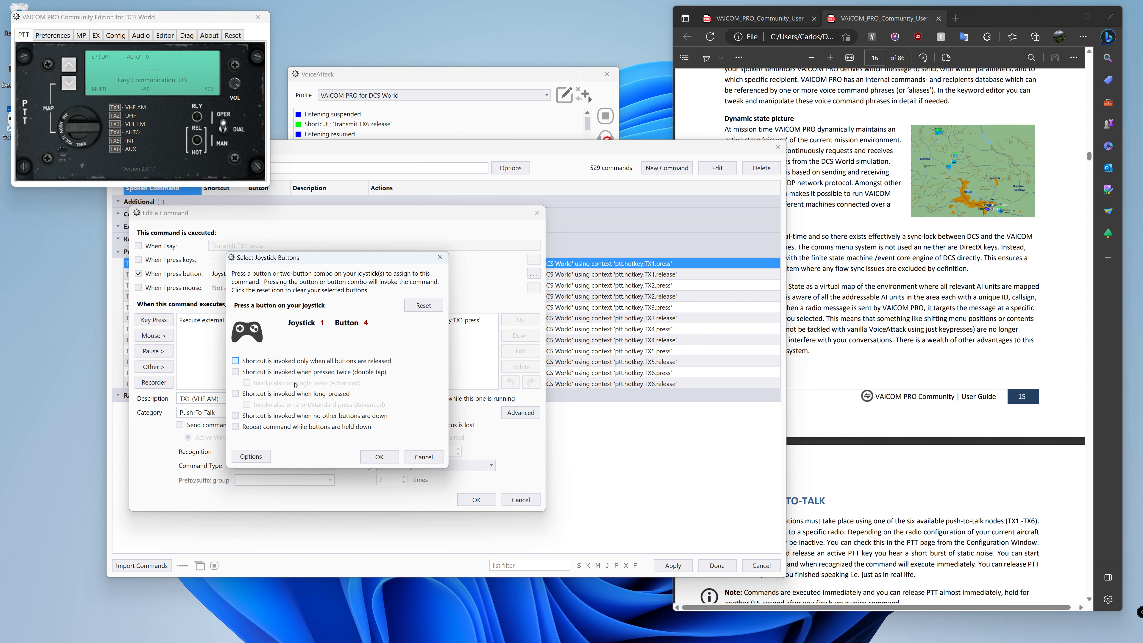
click(424, 457)
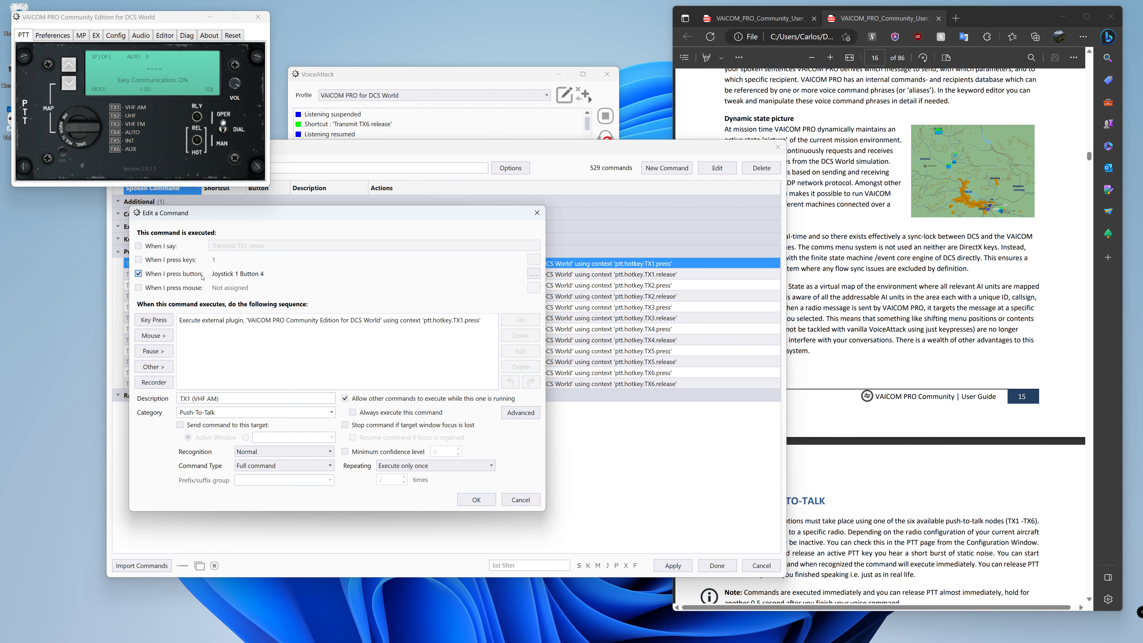
click(243, 275)
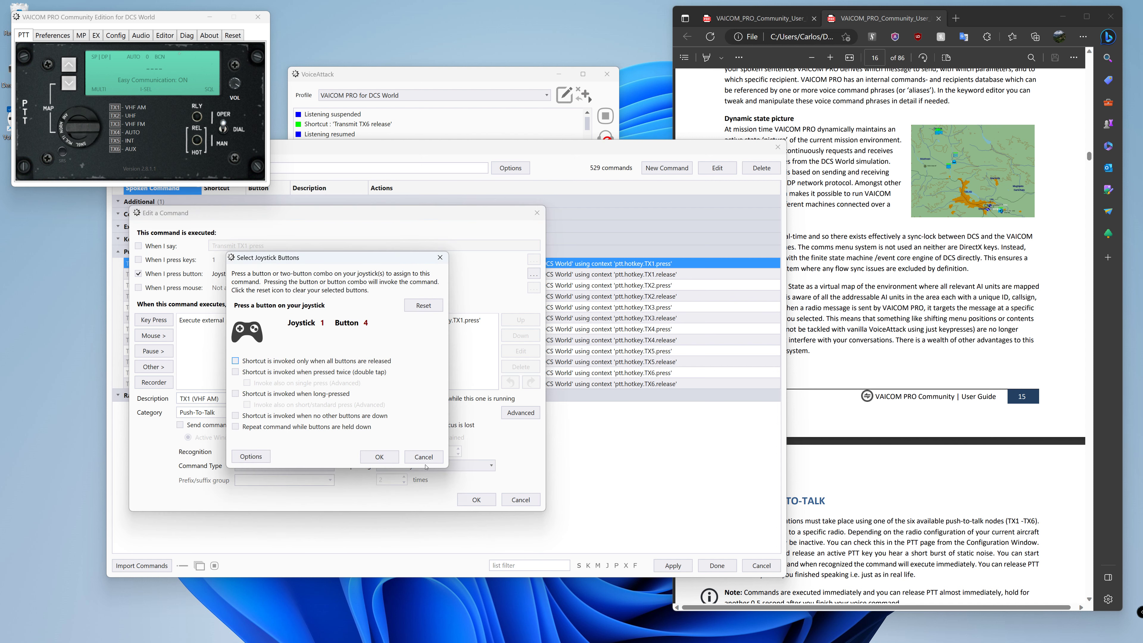
click(433, 457)
key(Escape)
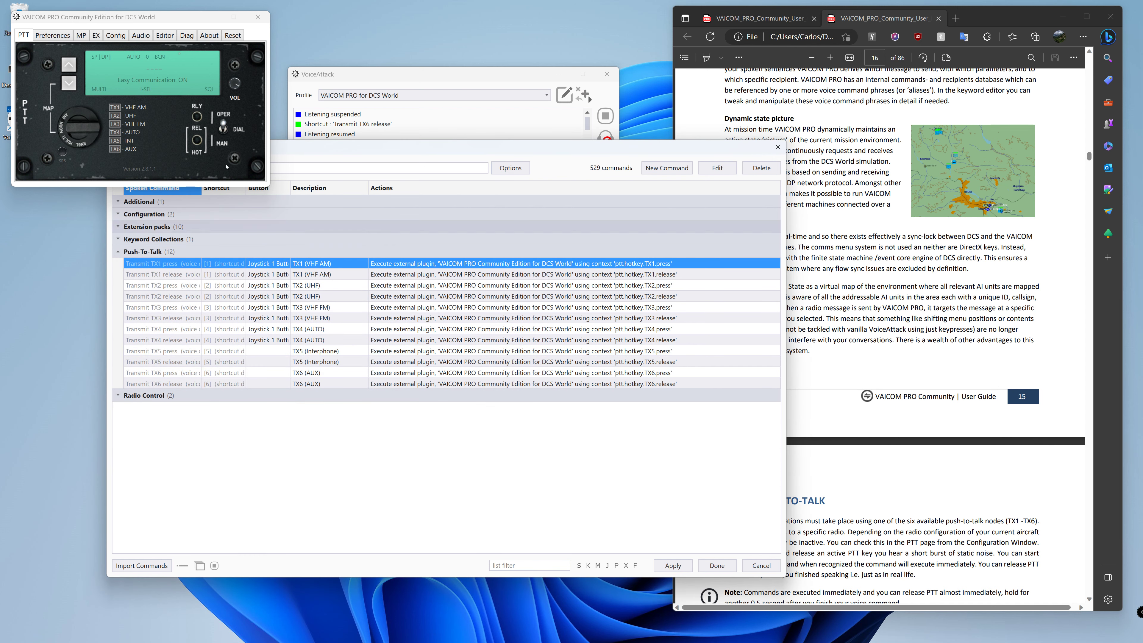
Step: Save the edited profile and close the VAICOM PRO plugin window
click(710, 569)
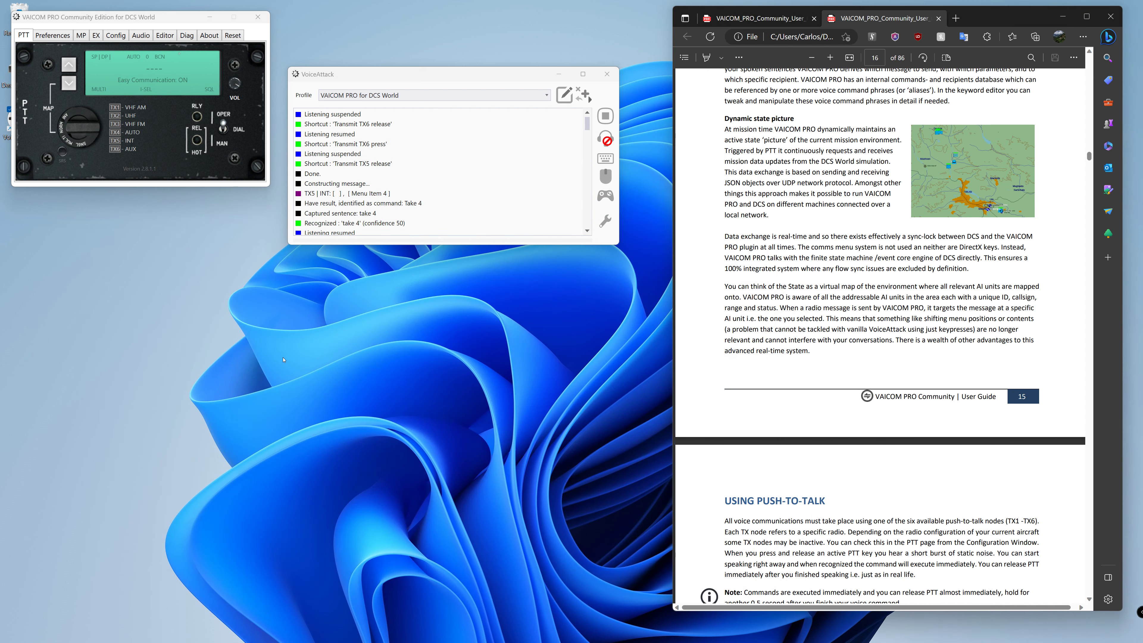
click(258, 17)
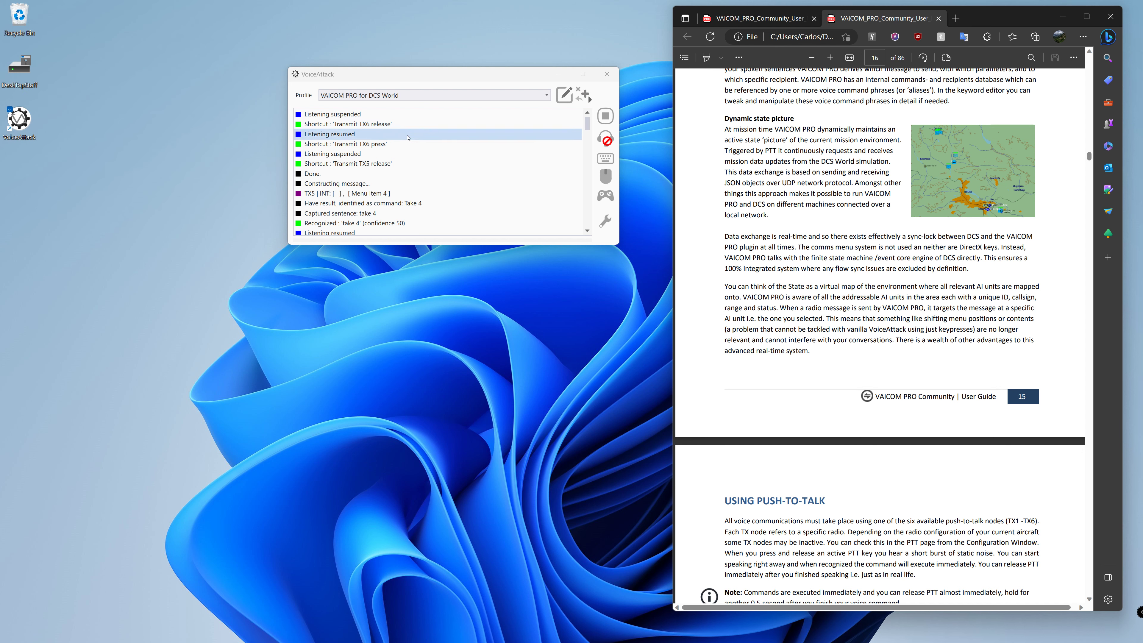
Step: Open VoiceAttack's joystick options and check the button test for the assigned joystick
click(608, 220)
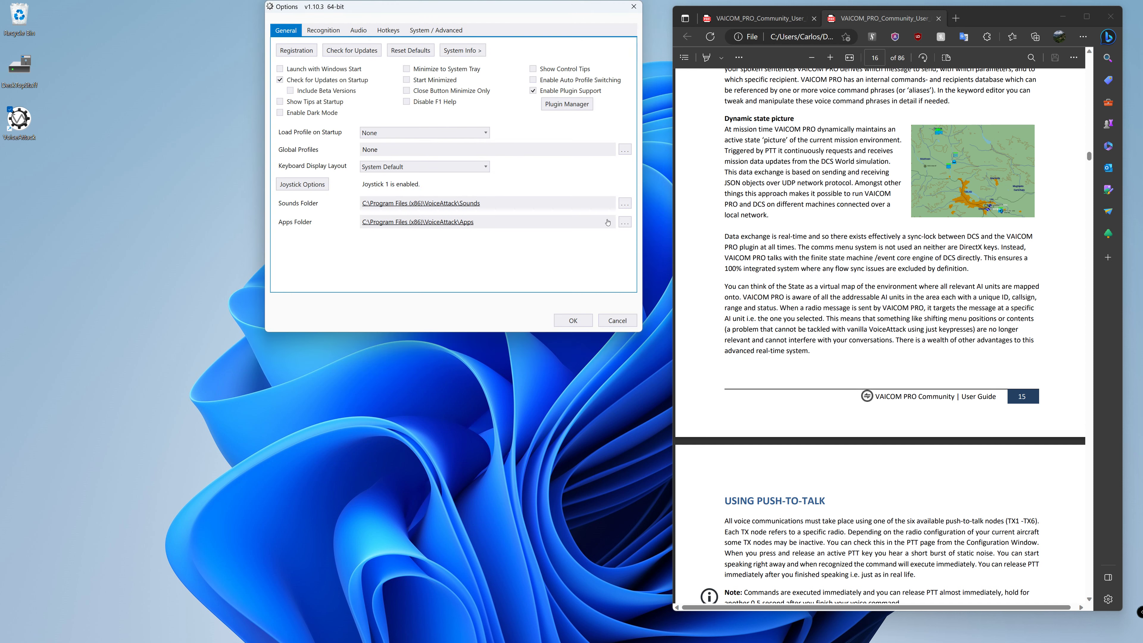
click(311, 183)
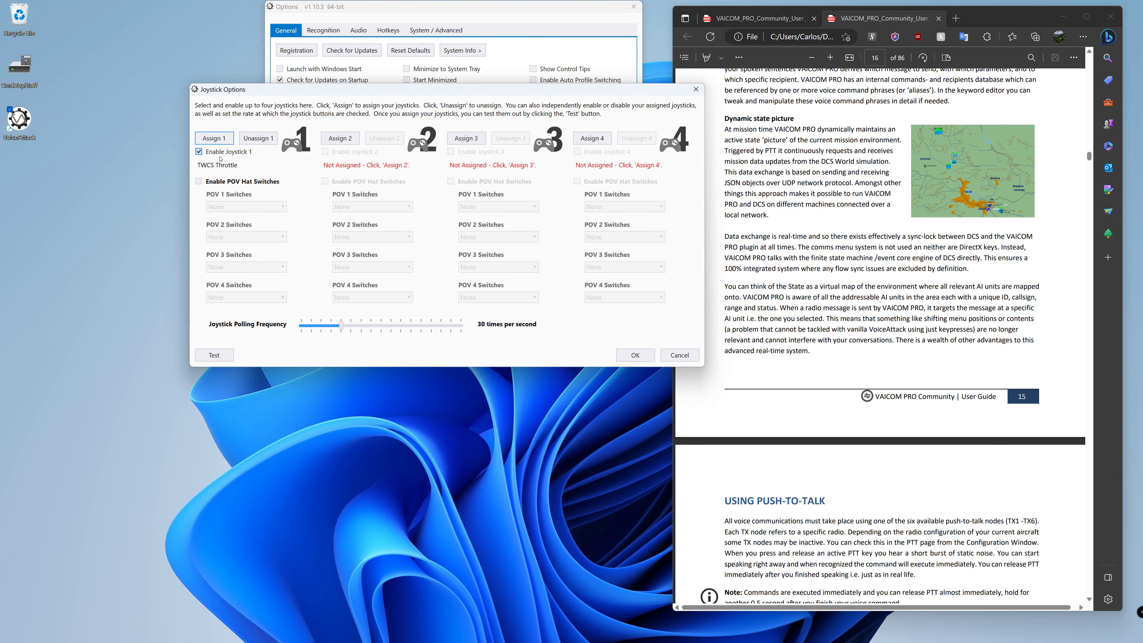
click(213, 355)
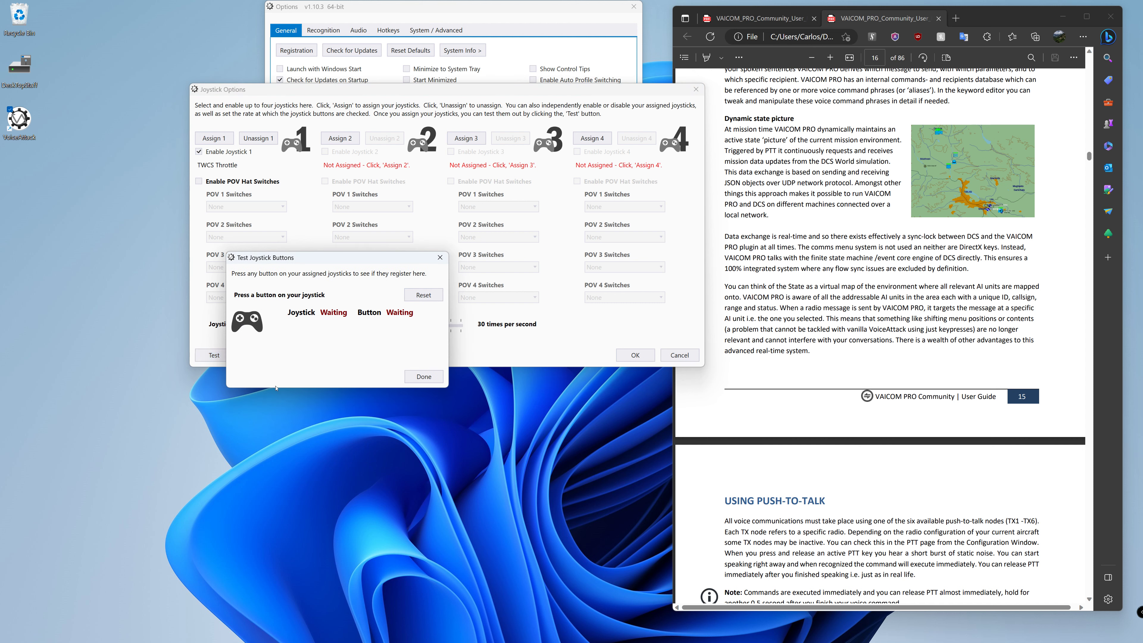
click(421, 377)
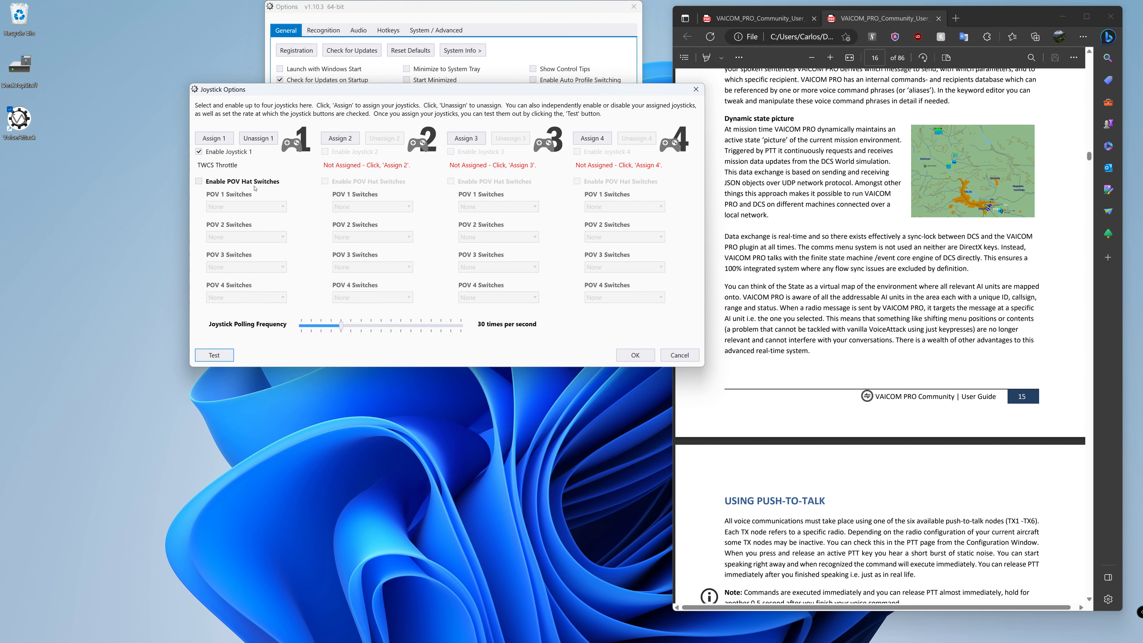
Step: Unassign the device from Joystick 1 and assign the TWCS Throttle to it again
click(223, 139)
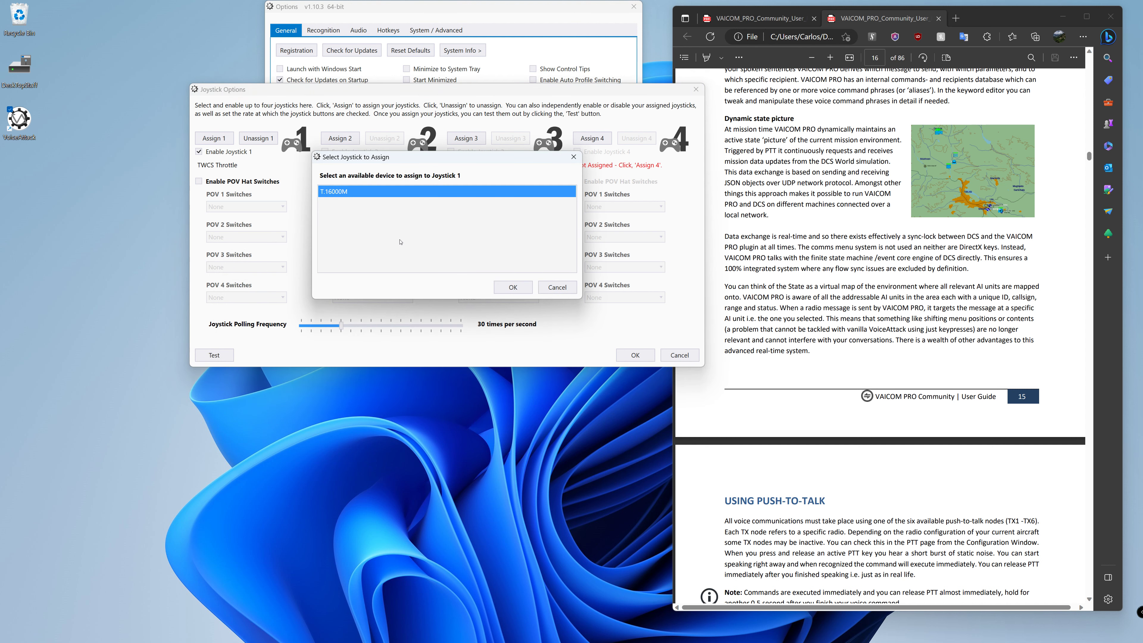
click(557, 287)
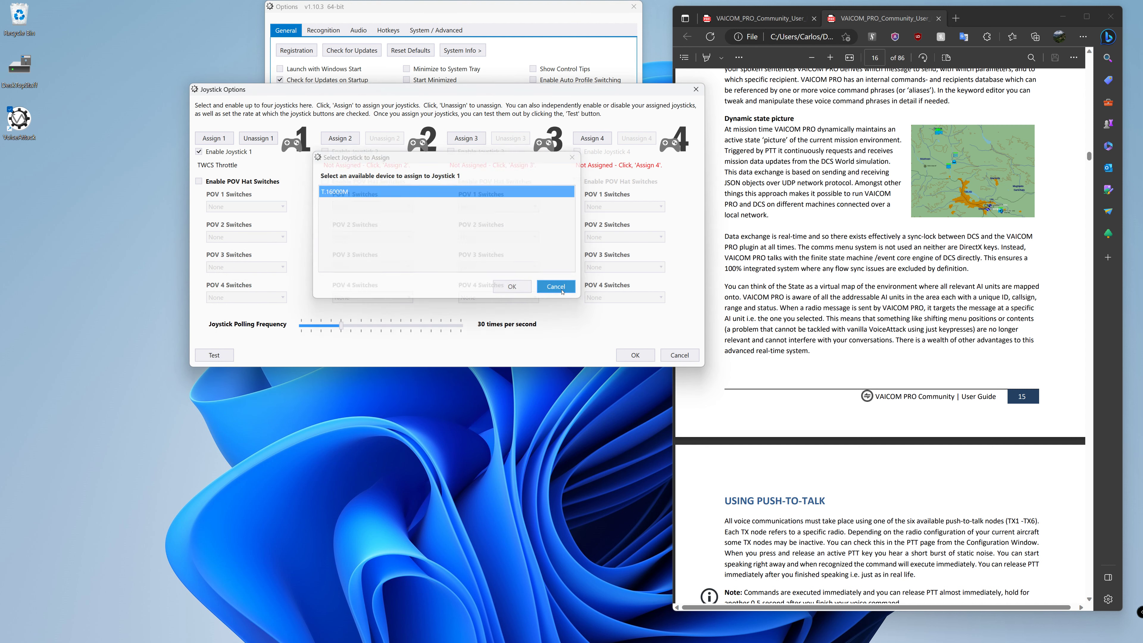
click(255, 139)
click(222, 140)
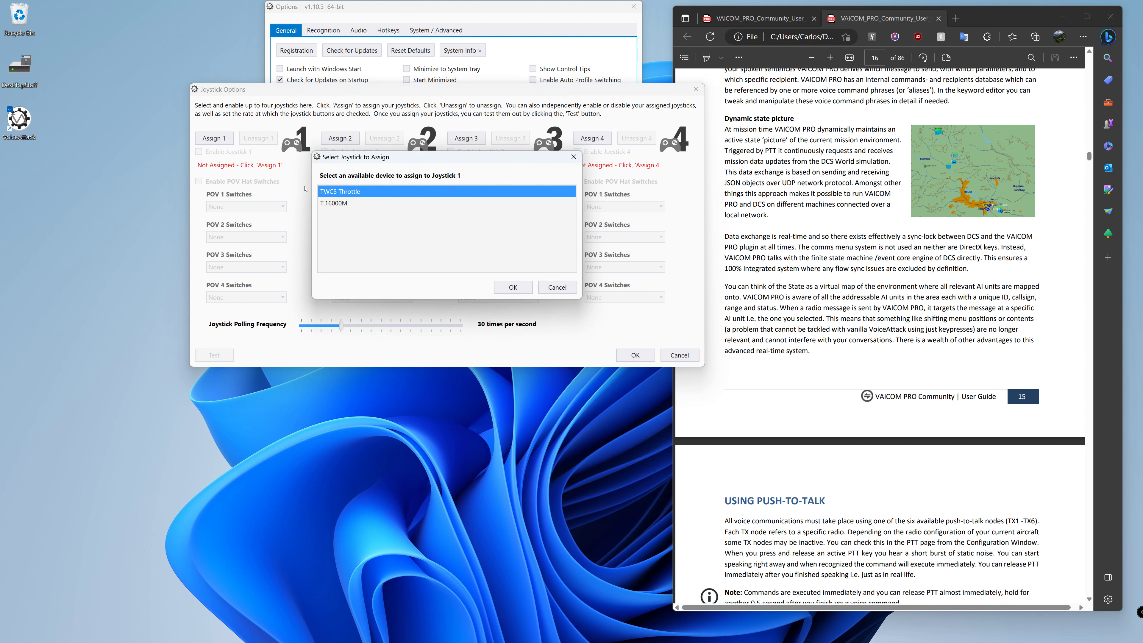
click(513, 287)
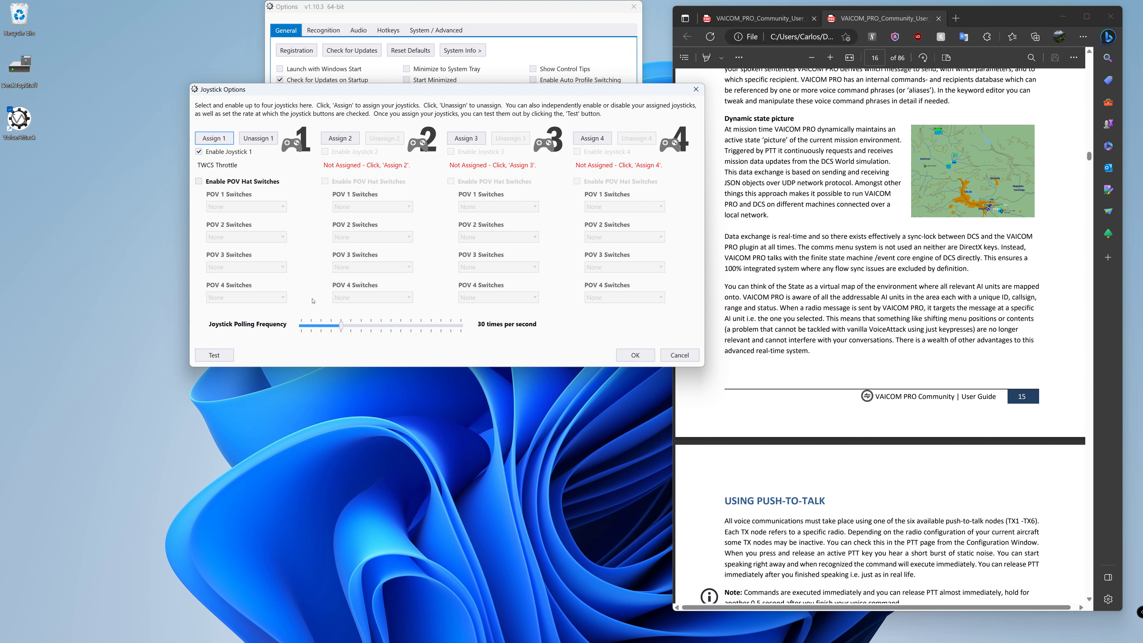
Step: Run the button test for the assigned joystick and accept the VoiceAttack options
click(231, 355)
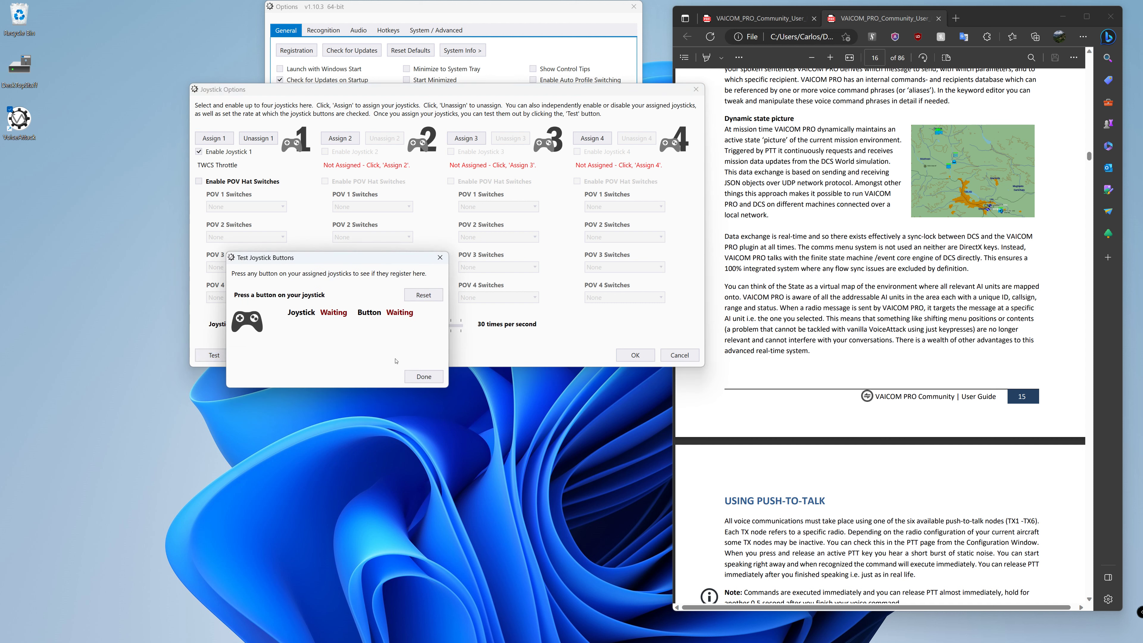
click(422, 374)
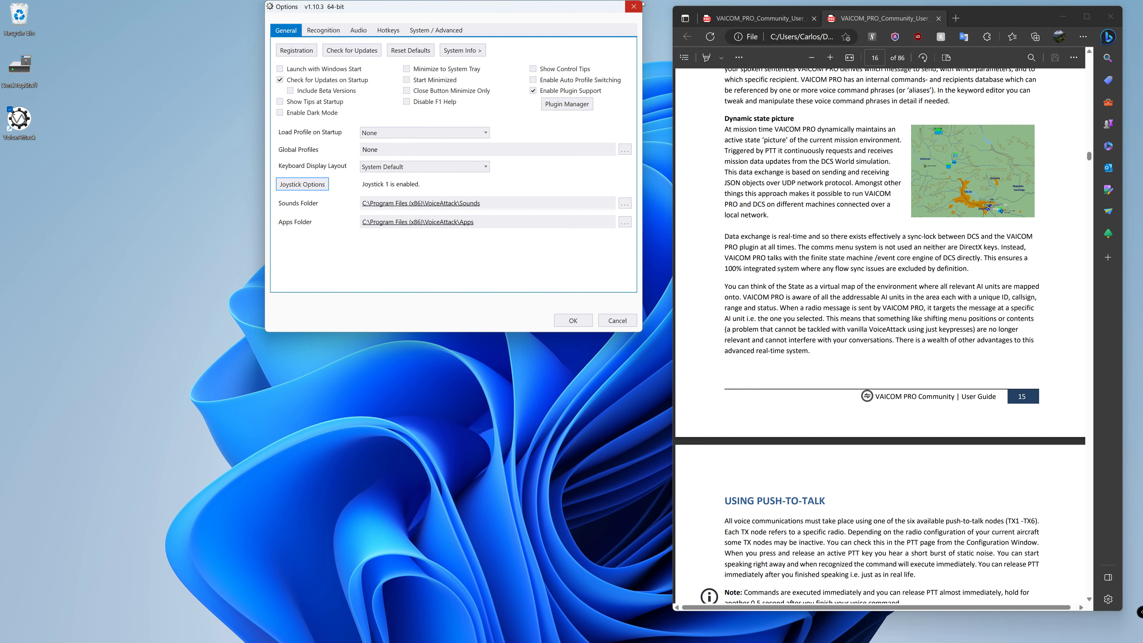
click(573, 320)
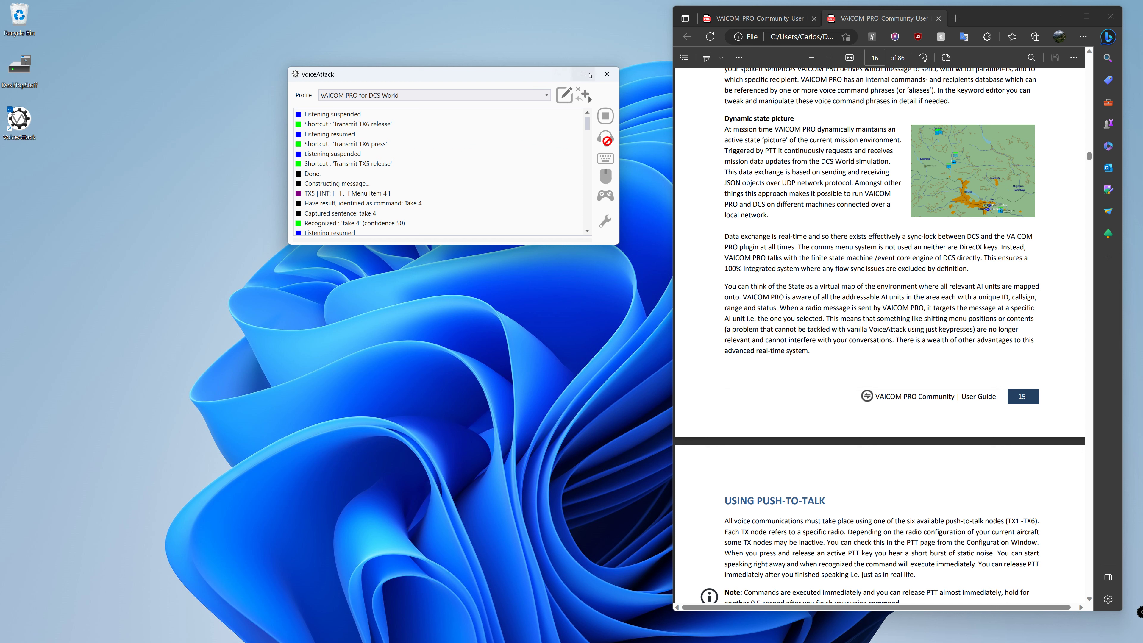
Step: Restart VoiceAttack with permission to make changes and open the VAICOM PRO for DCS World profile for editing
click(607, 74)
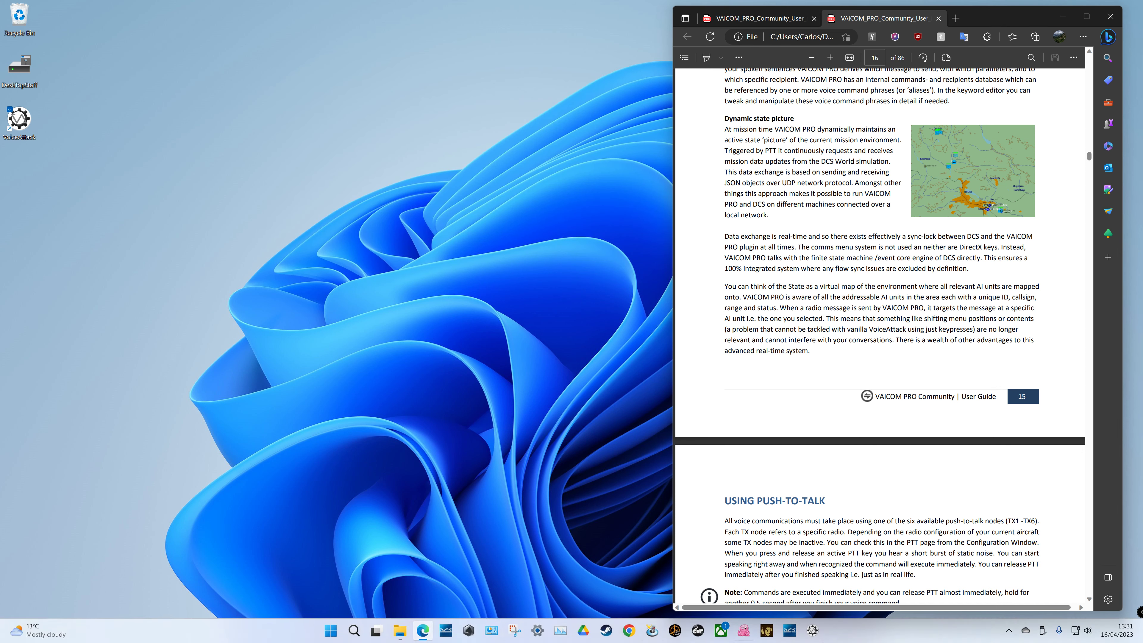
click(813, 632)
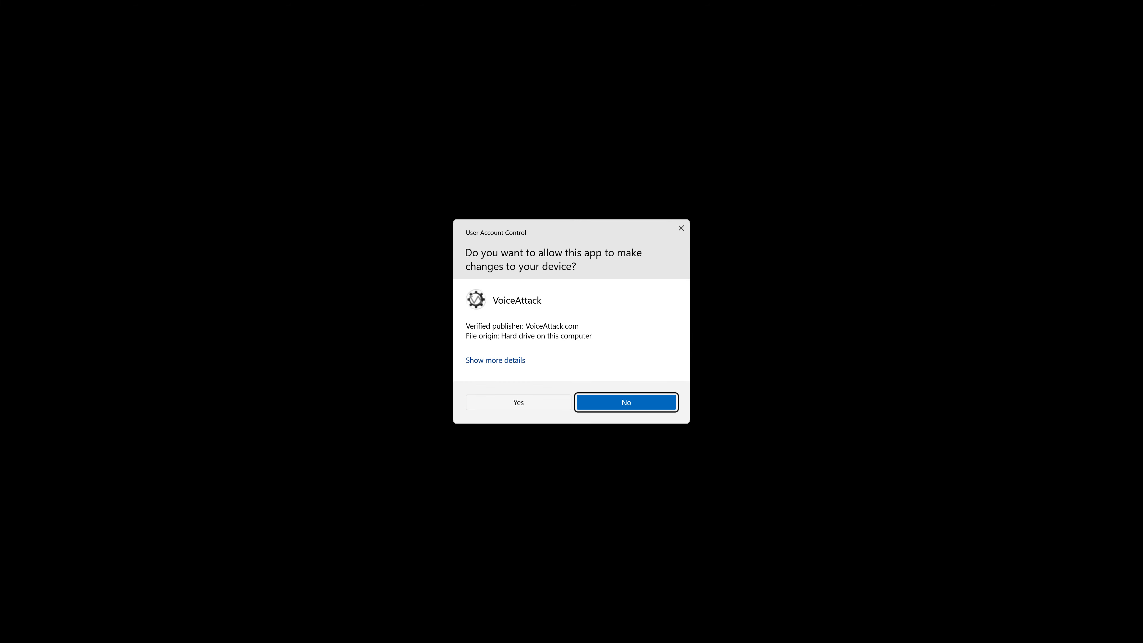
click(516, 404)
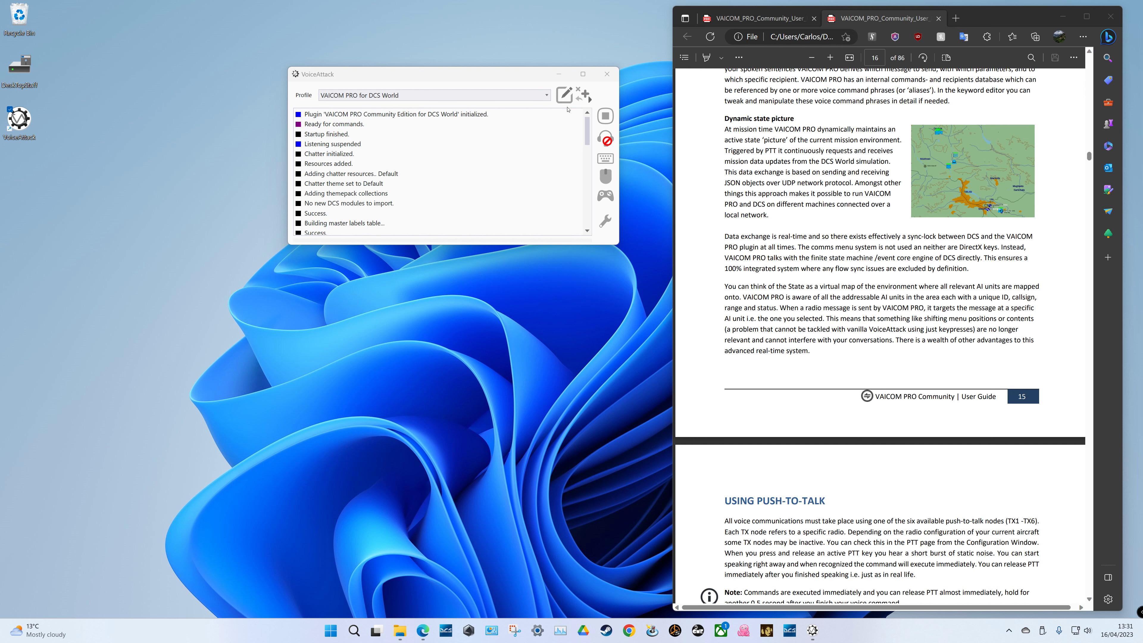
click(564, 95)
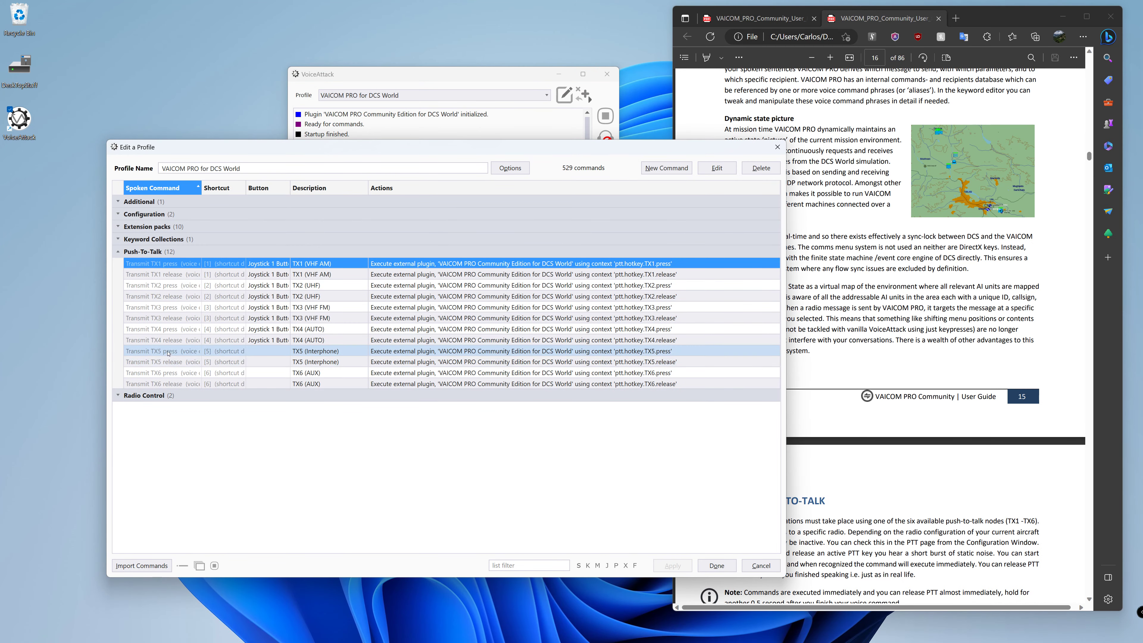
Step: Test joystick button detection in the Transmit TX1 press command's button assignment, leaving without changes
double_click(225, 264)
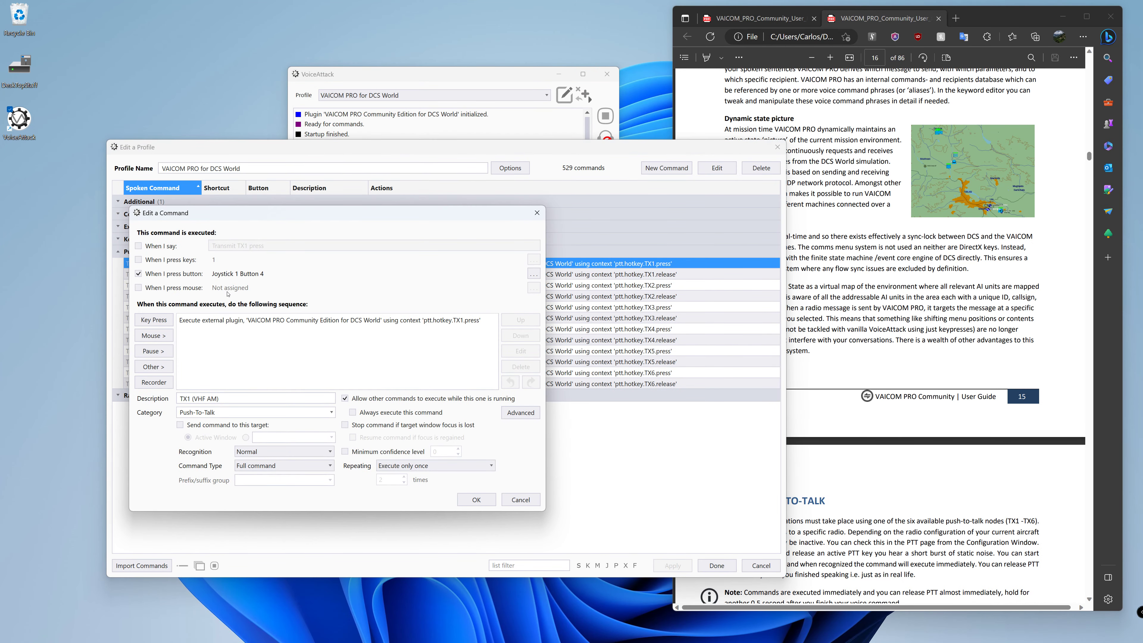
click(227, 275)
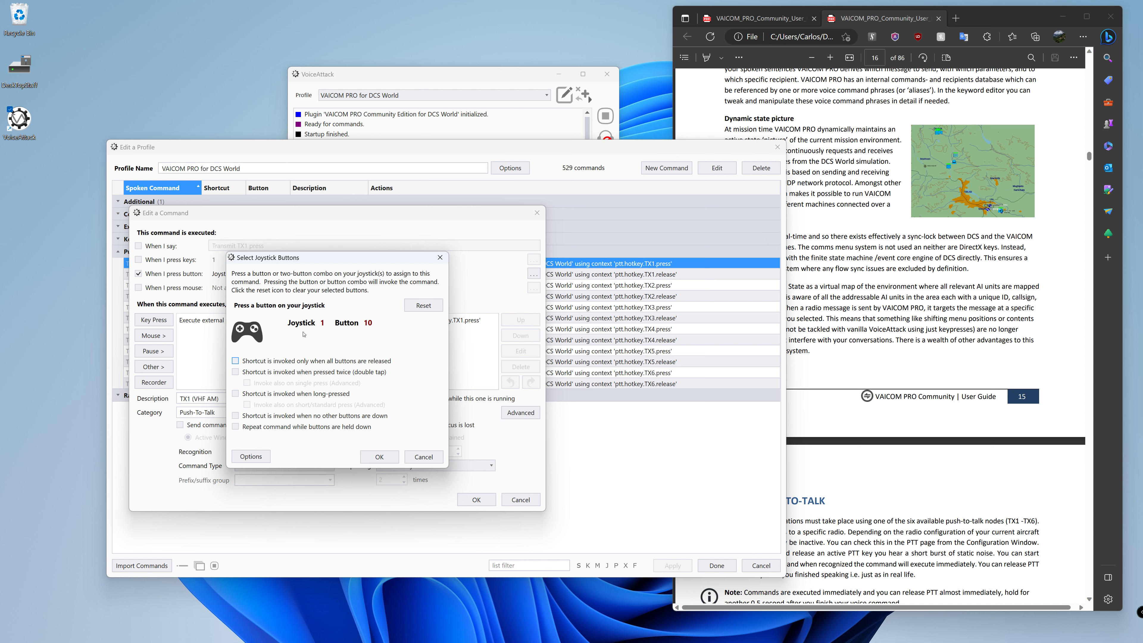
click(414, 457)
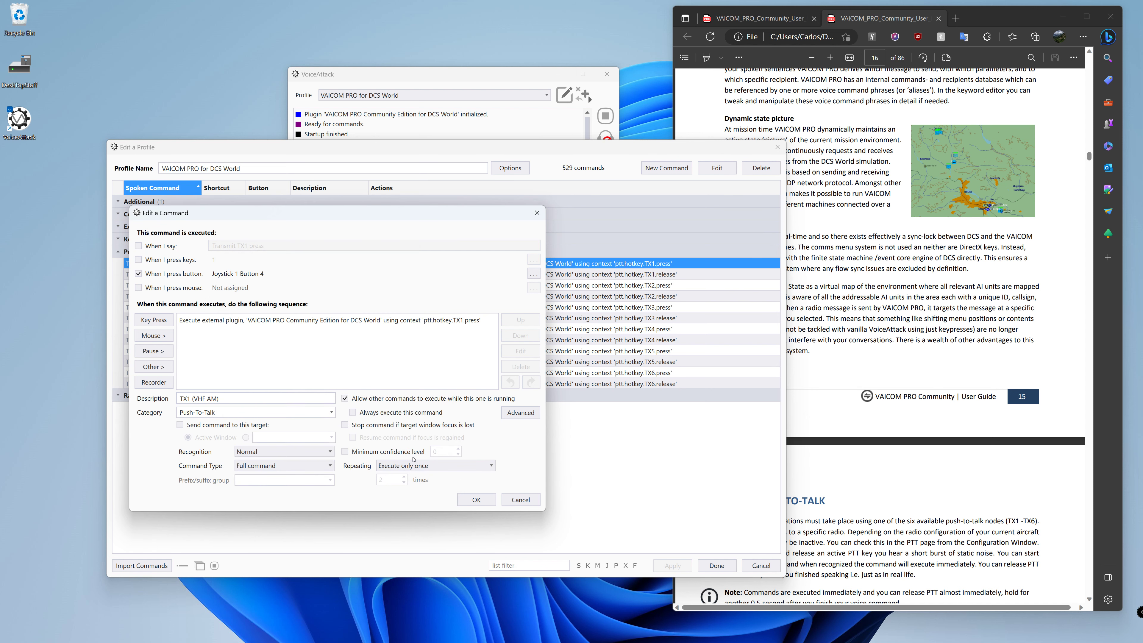
click(521, 500)
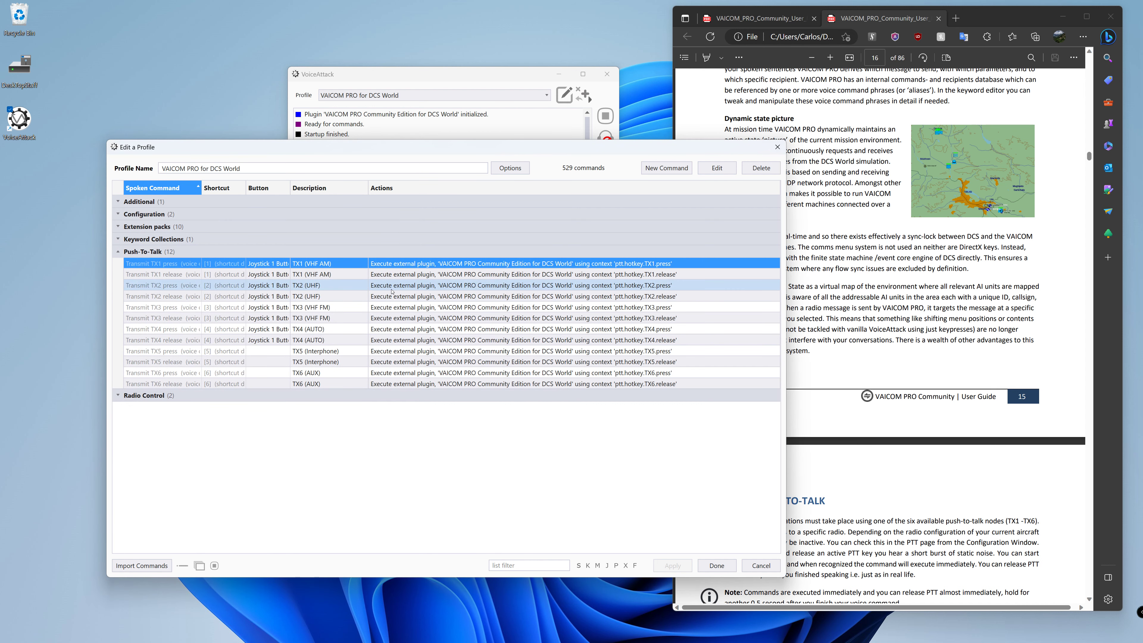
double_click(276, 265)
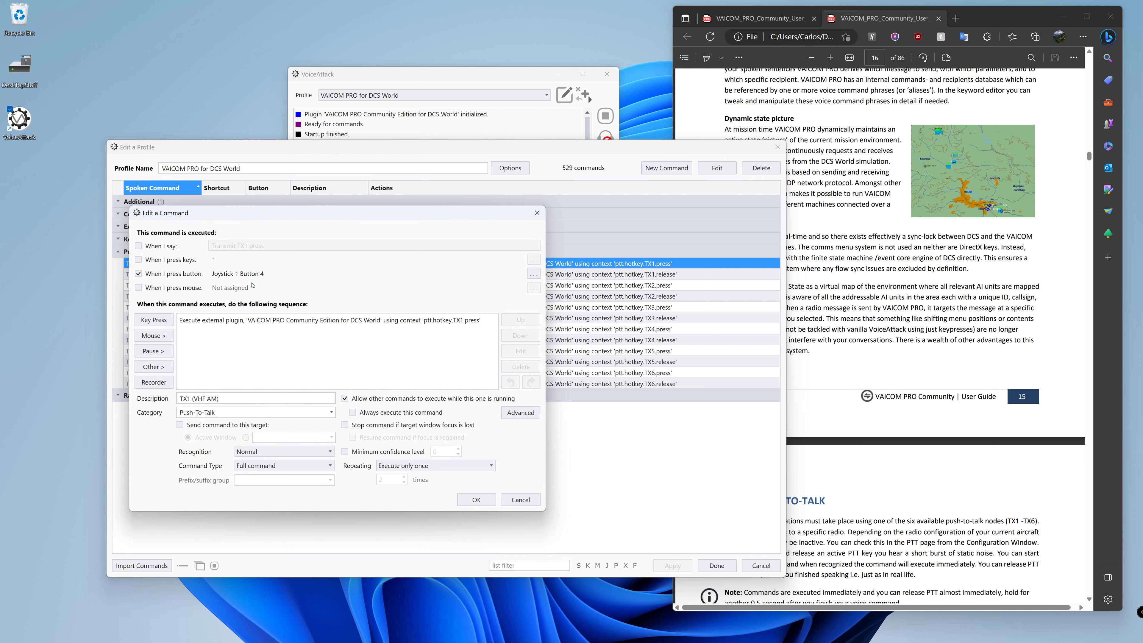
click(247, 274)
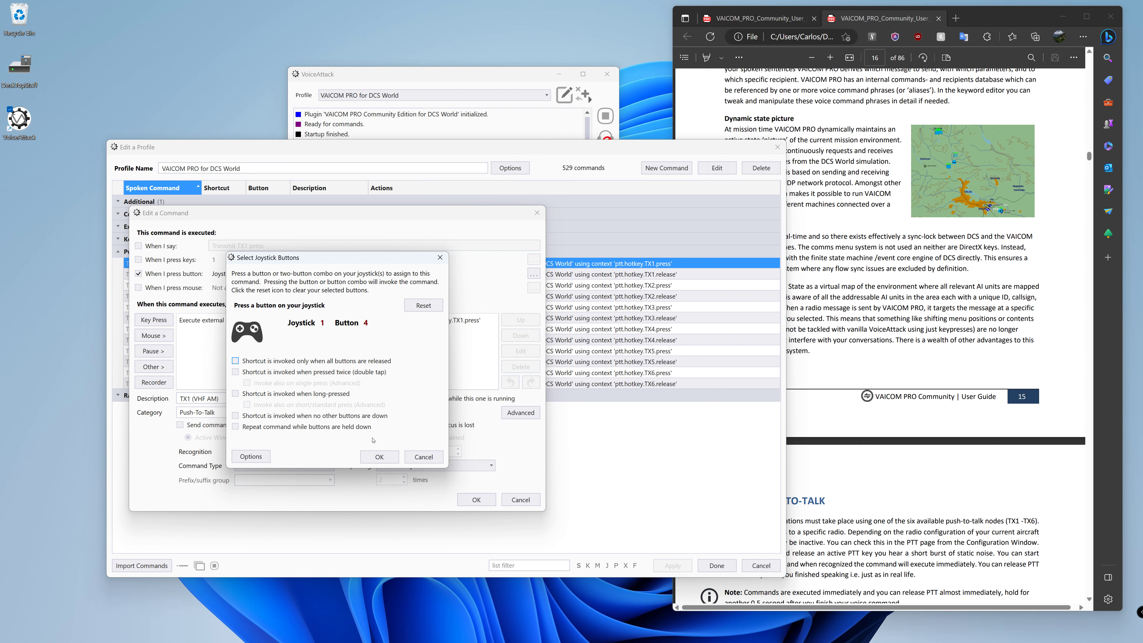
click(424, 457)
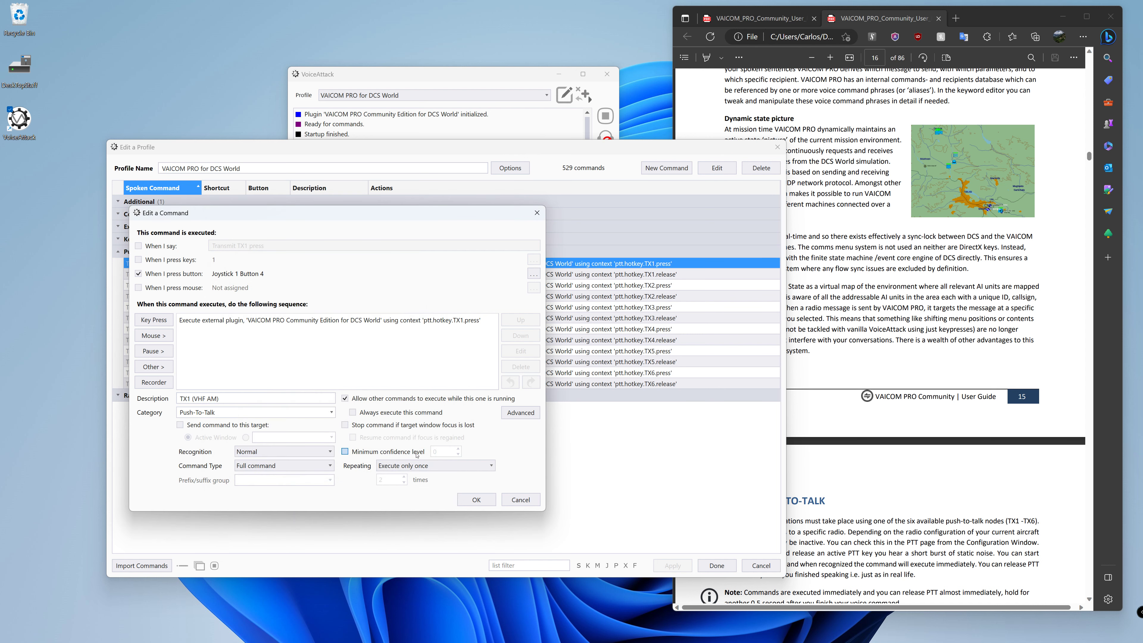
click(520, 500)
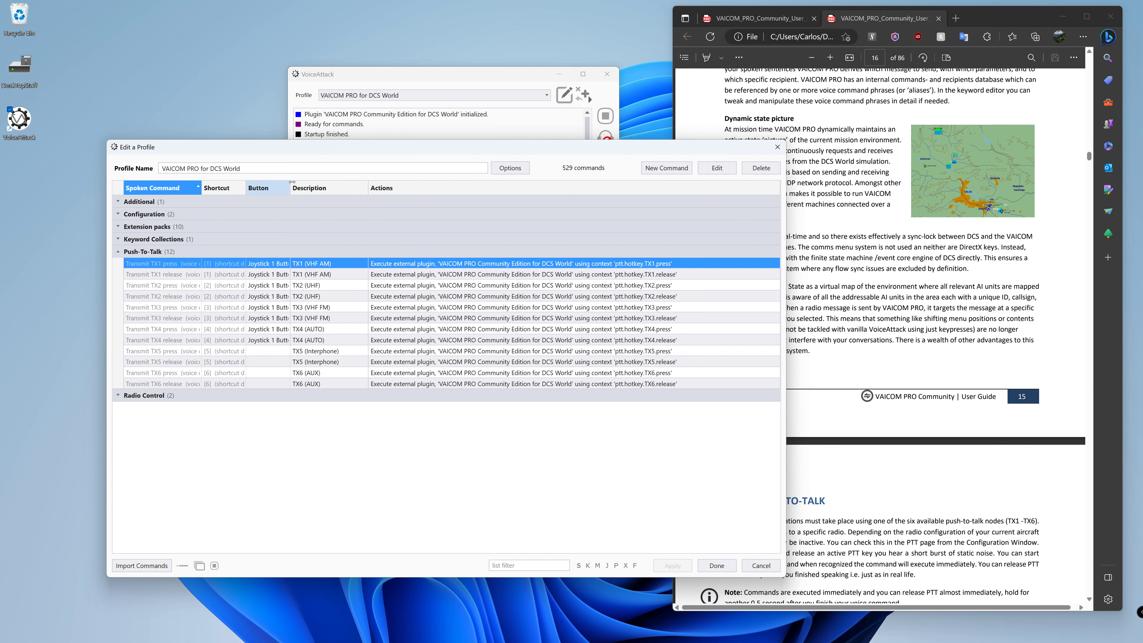
Step: Widen the profile list's Button column and review the joystick buttons of the TX1 and TX2 commands
drag(292, 182, 334, 187)
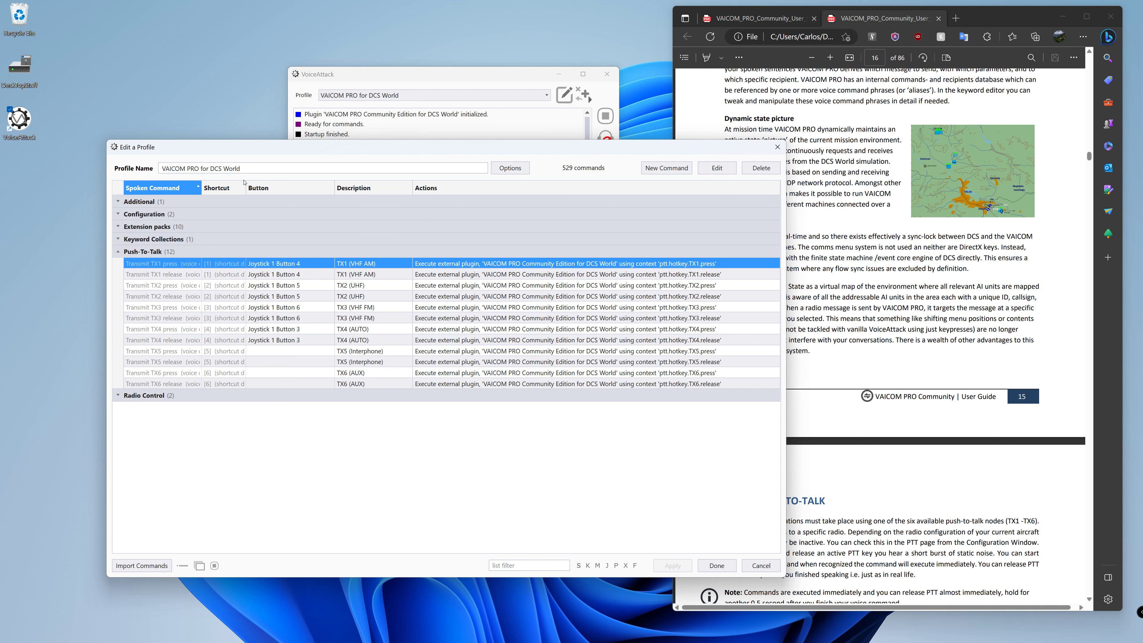
mouse_move(247, 188)
mouse_down()
mouse_move(282, 187)
mouse_move(246, 187)
mouse_up()
click(354, 274)
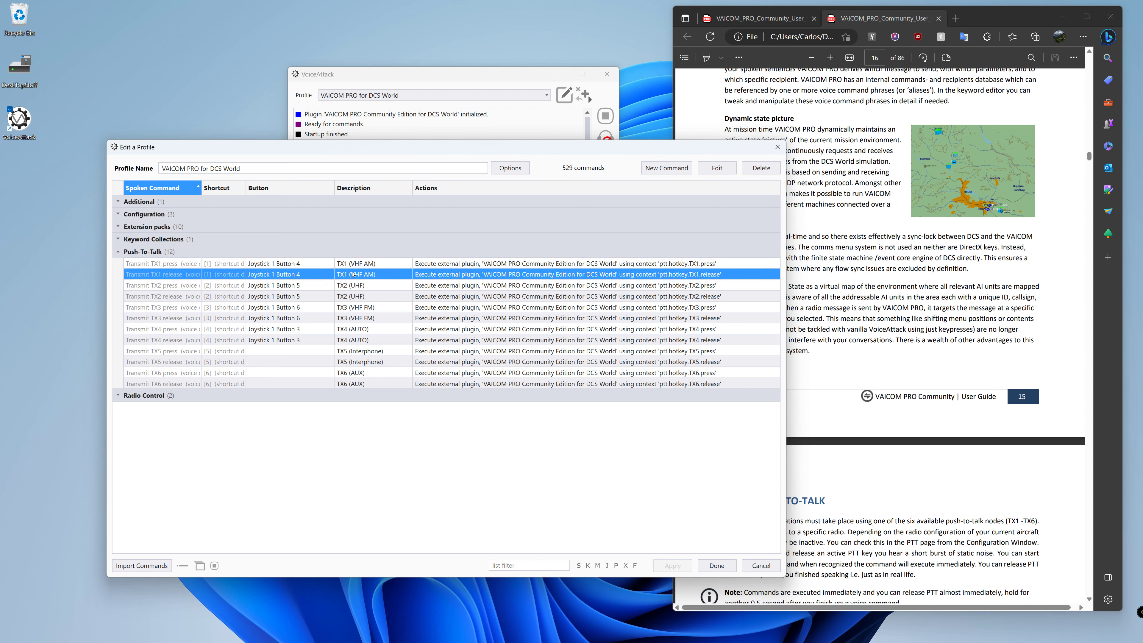
click(353, 286)
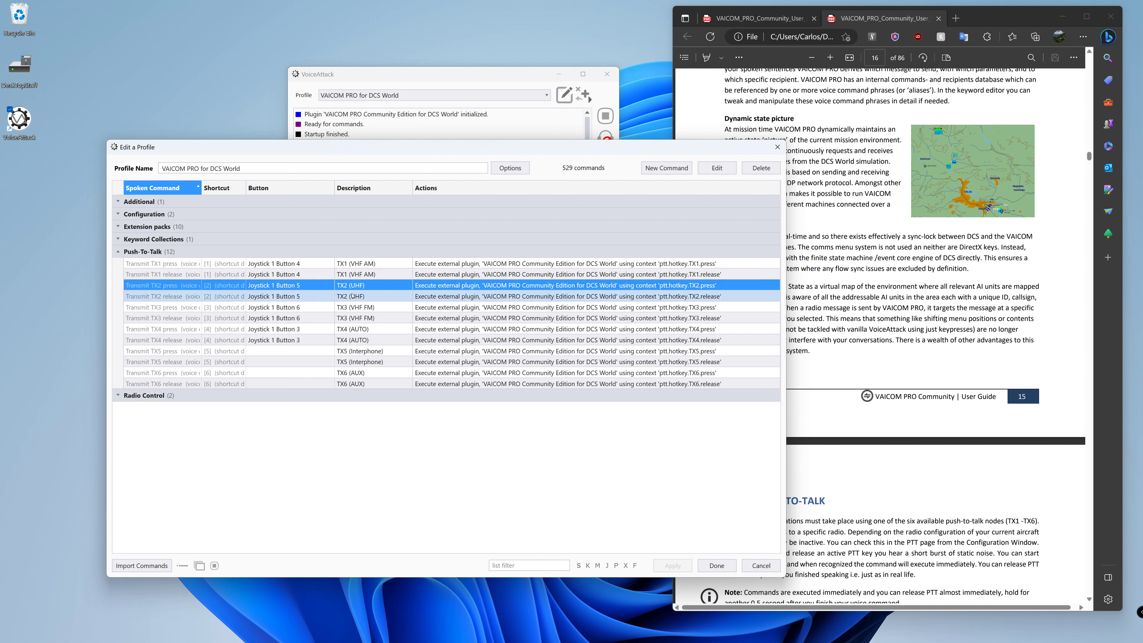
click(354, 296)
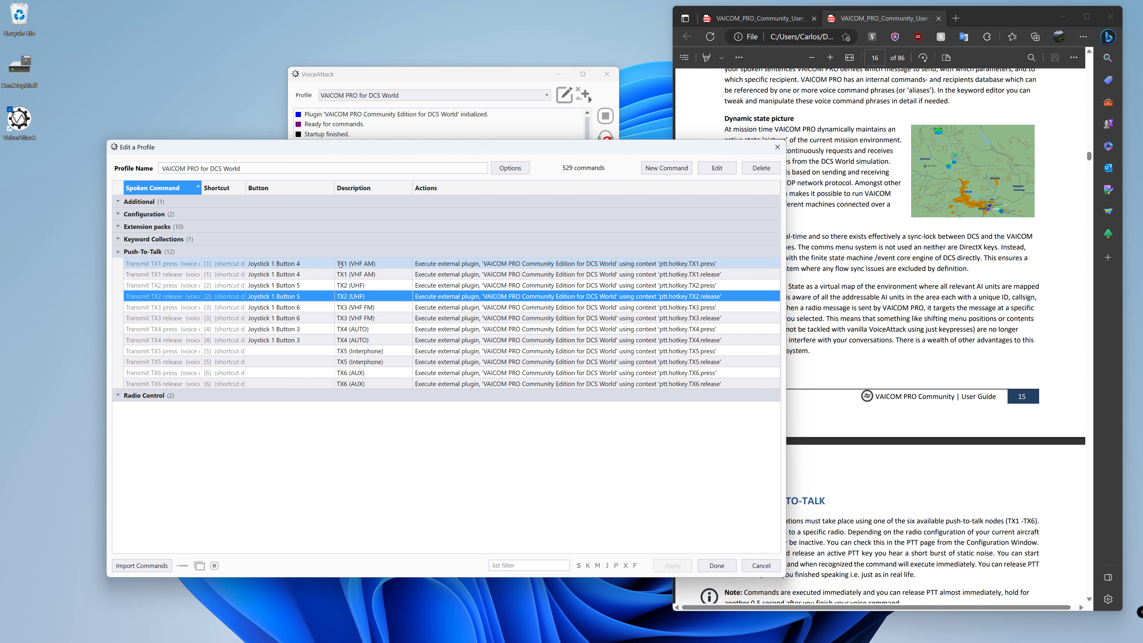
Step: Assign Joystick 1 Button 11 to the Transmit TX1 press command
click(352, 263)
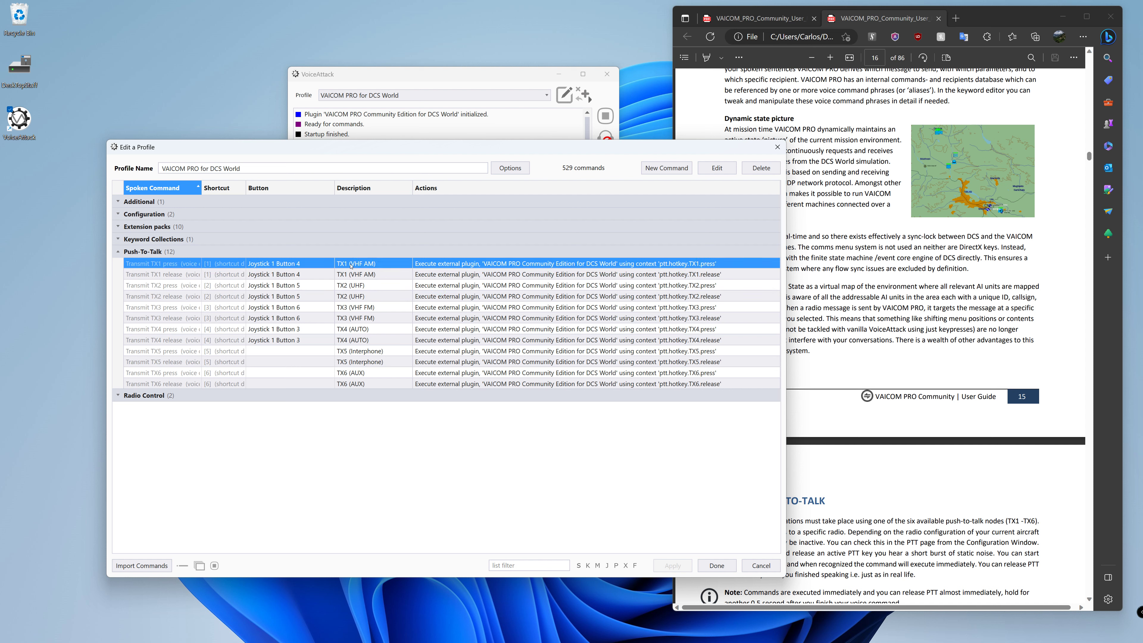
double_click(354, 266)
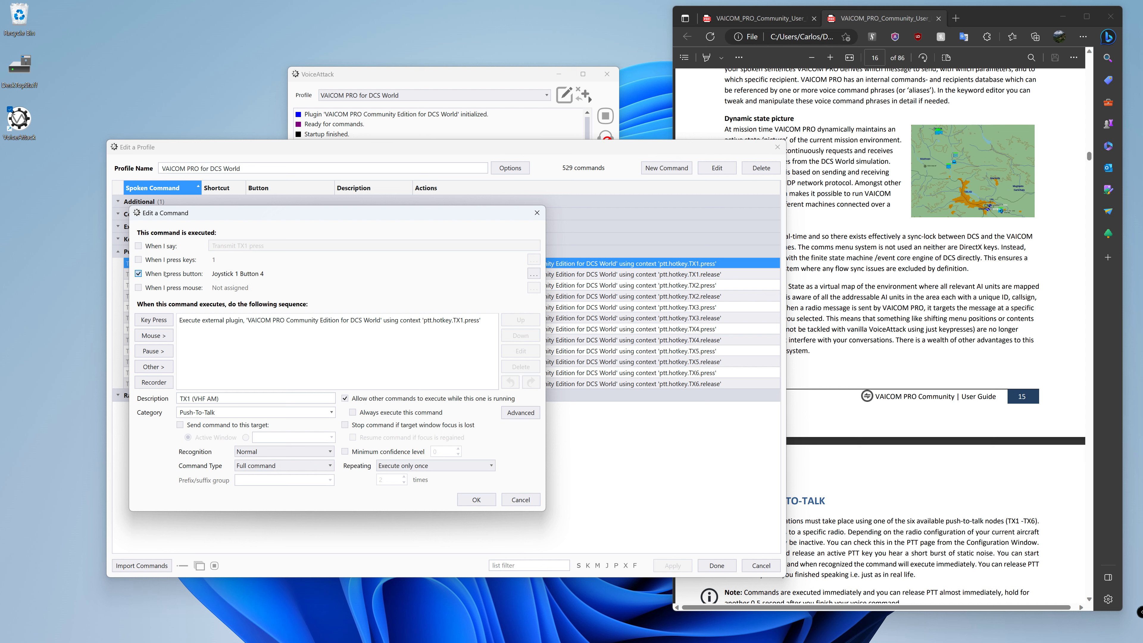
click(237, 274)
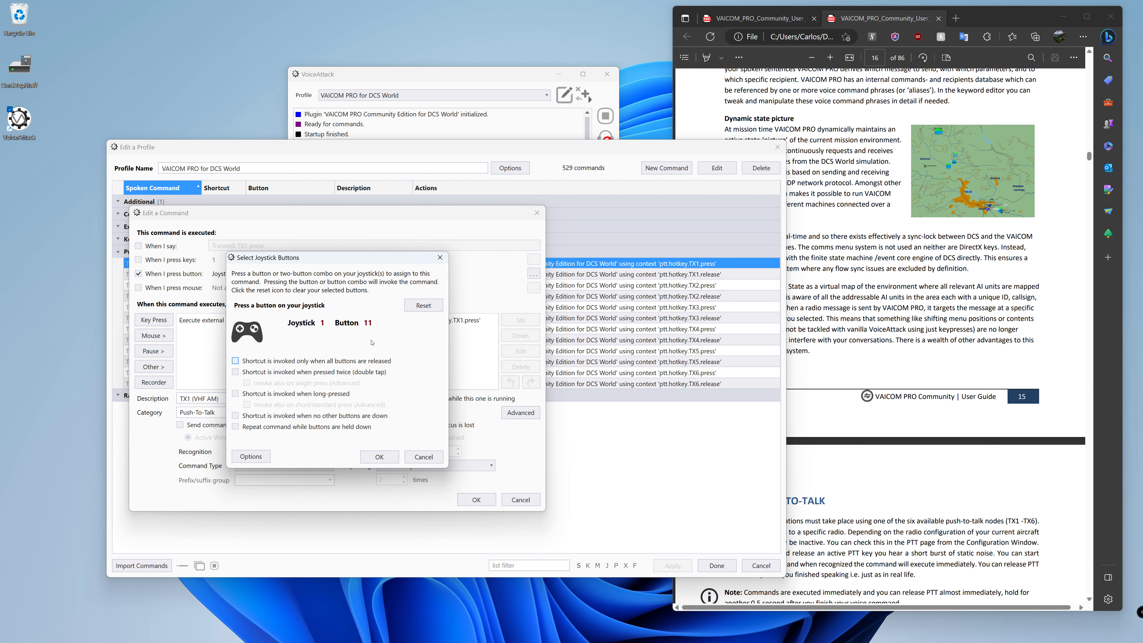
click(380, 457)
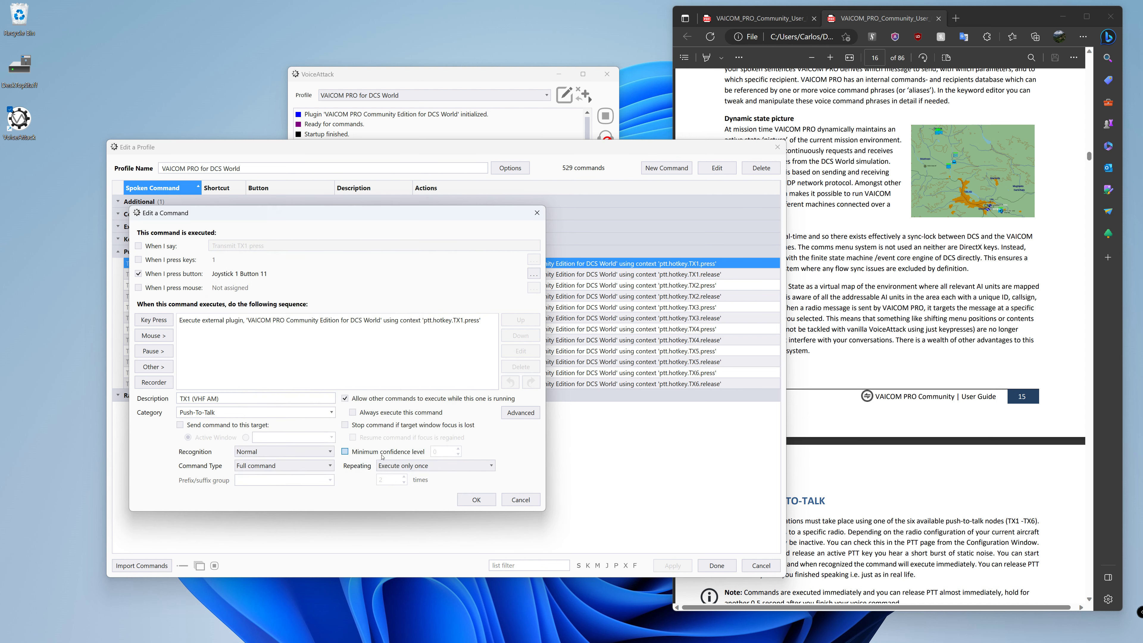
click(470, 500)
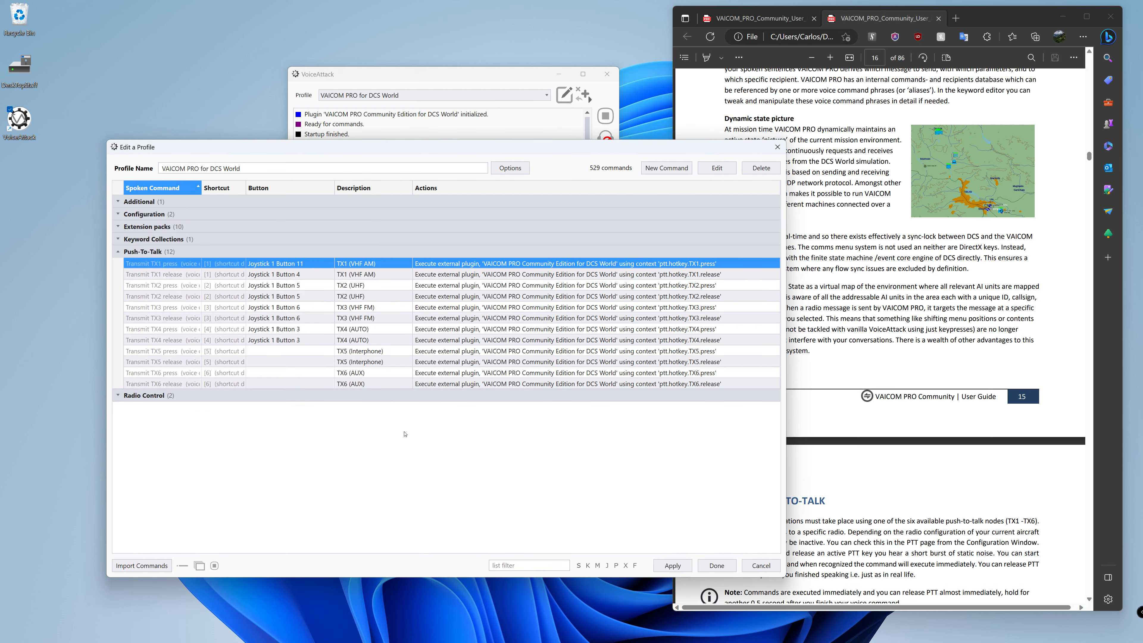
Step: Assign Joystick 1 Button 11 to the Transmit TX1 release command and recheck the TX1 press command's assignment
click(361, 276)
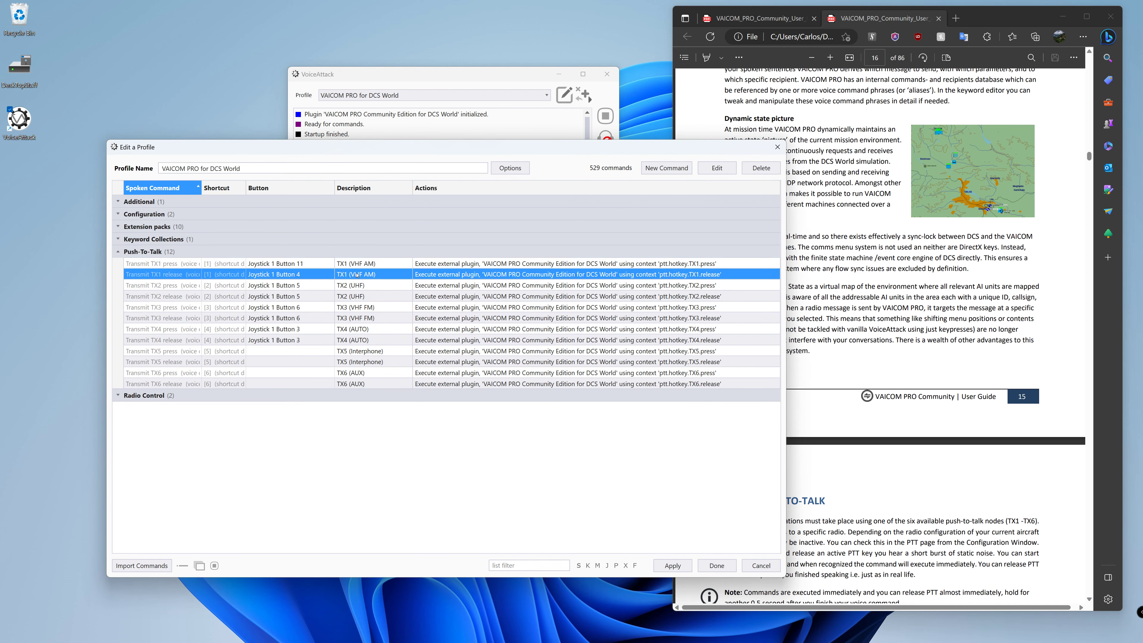
double_click(357, 275)
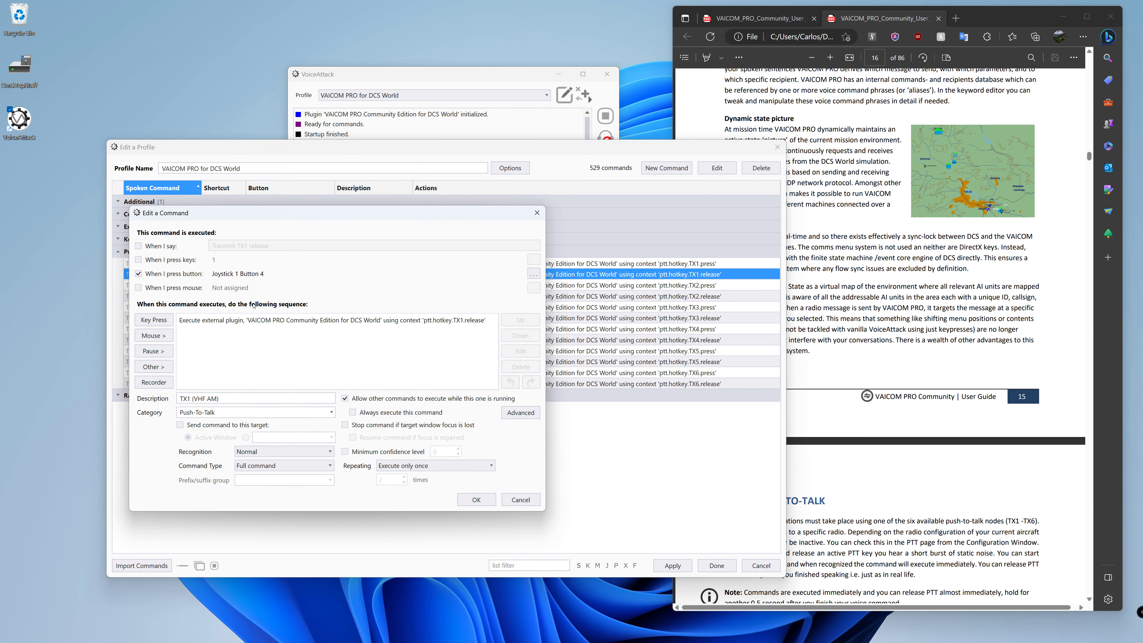
click(247, 275)
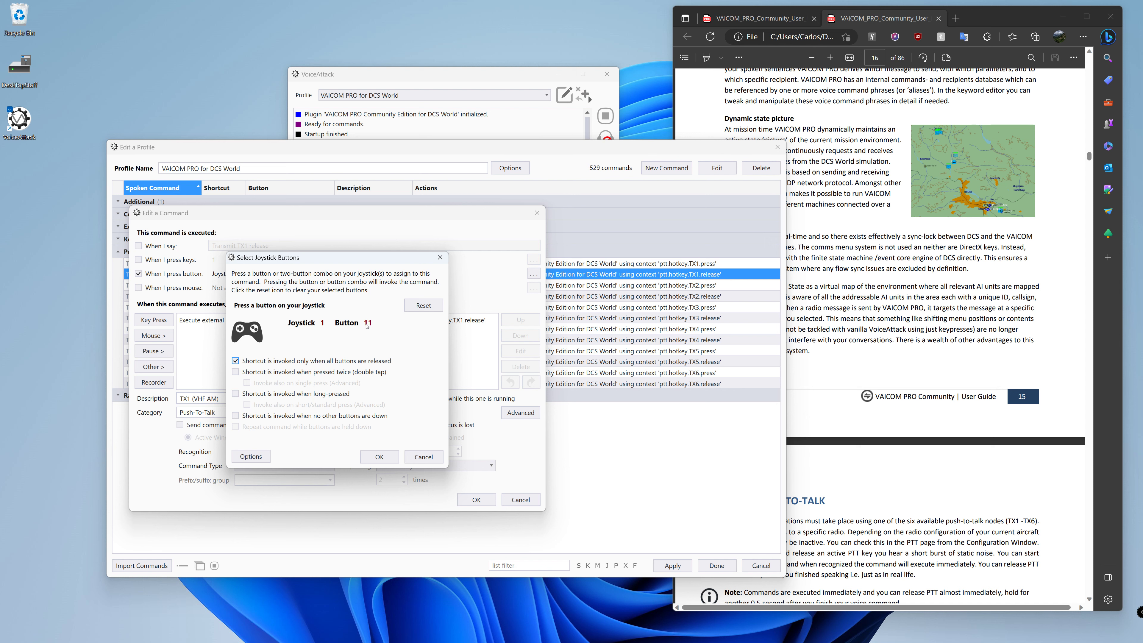
click(379, 457)
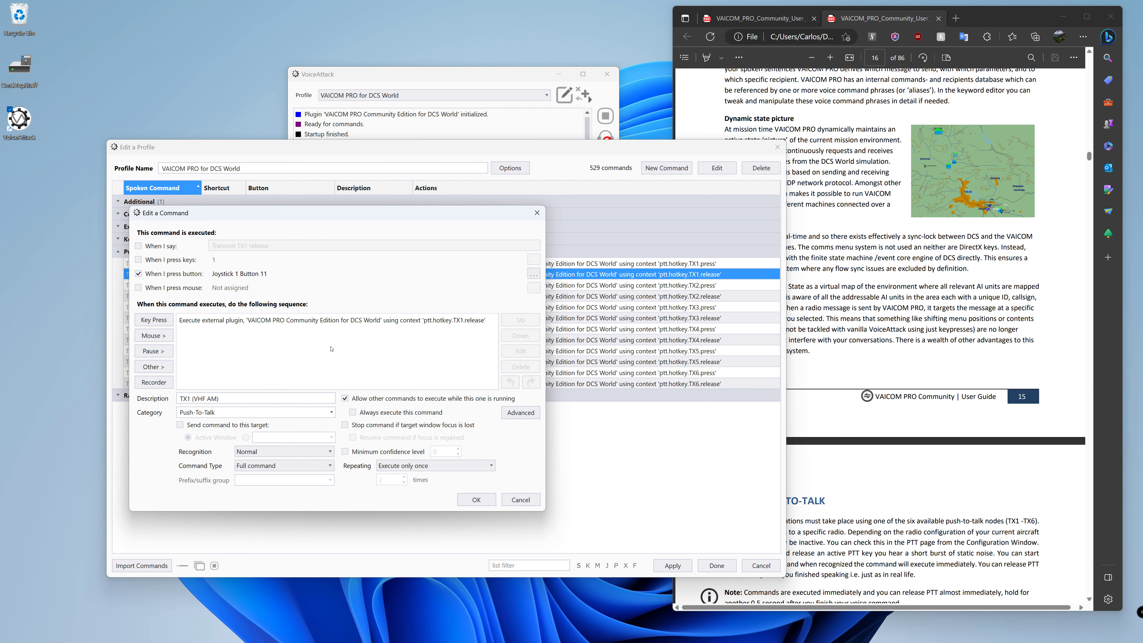
click(470, 498)
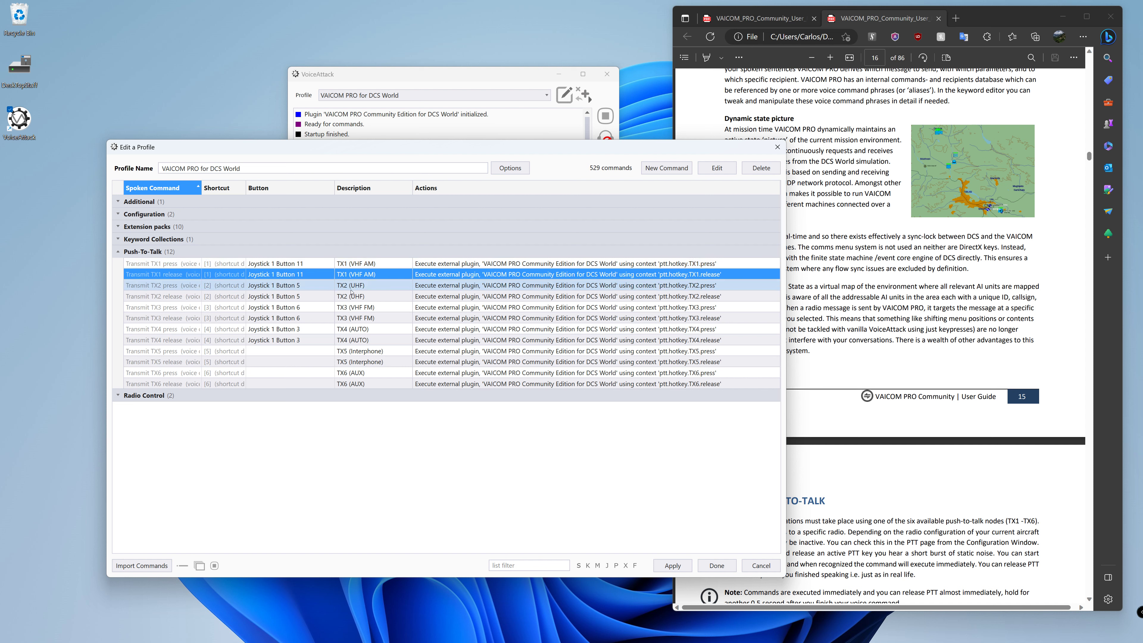
double_click(327, 263)
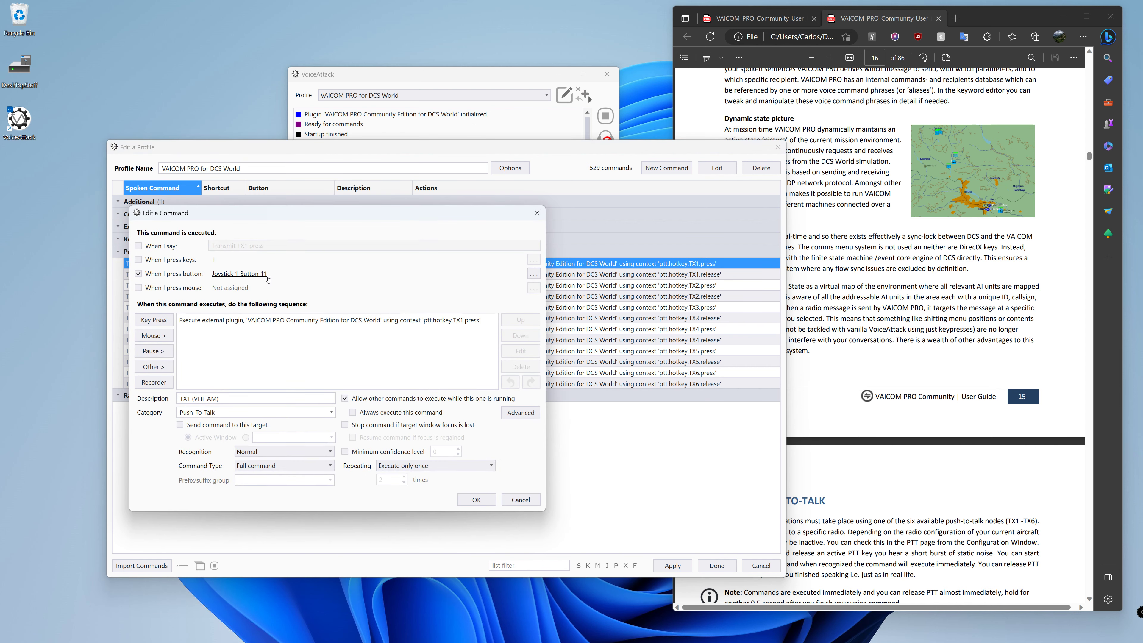
click(490, 494)
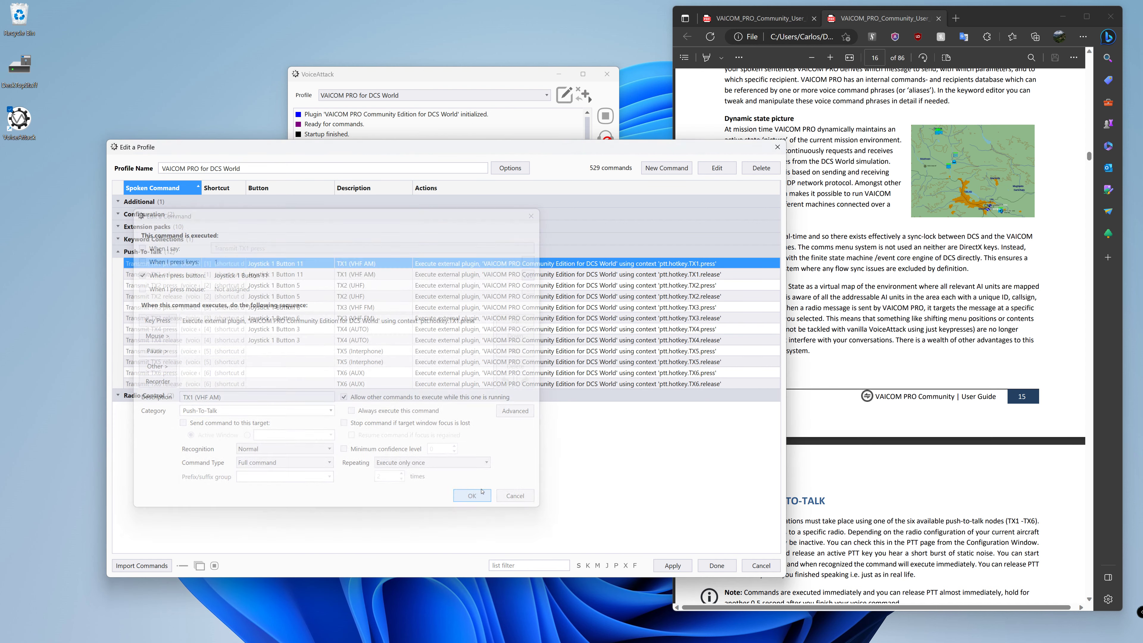
Step: Assign Joystick 1 Button 13 to the Transmit TX2 press command
click(348, 284)
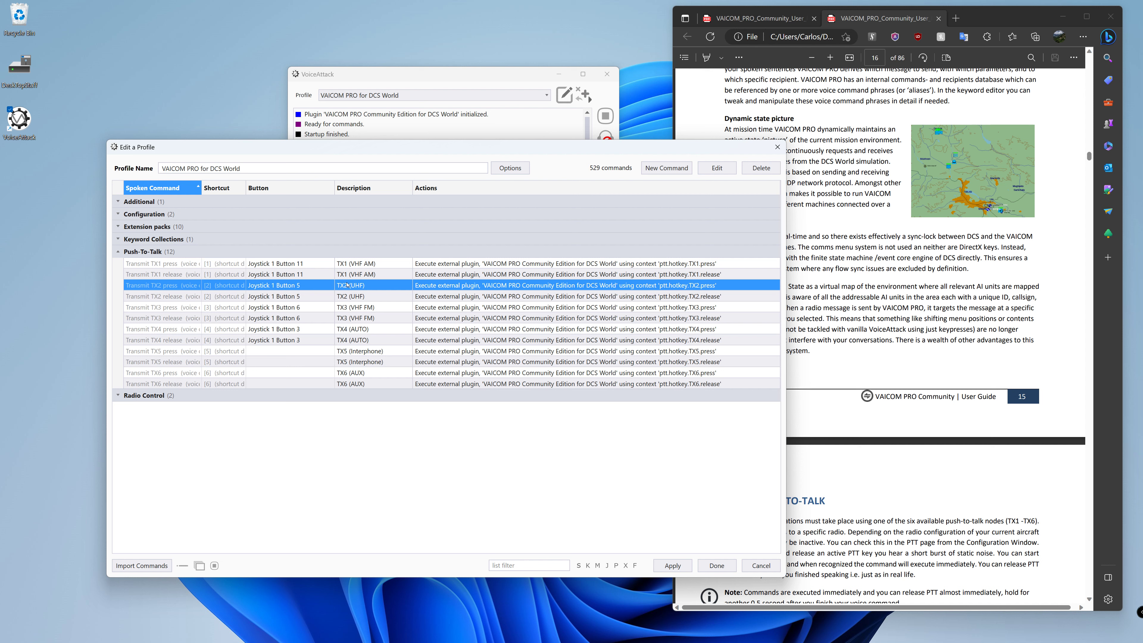
double_click(348, 285)
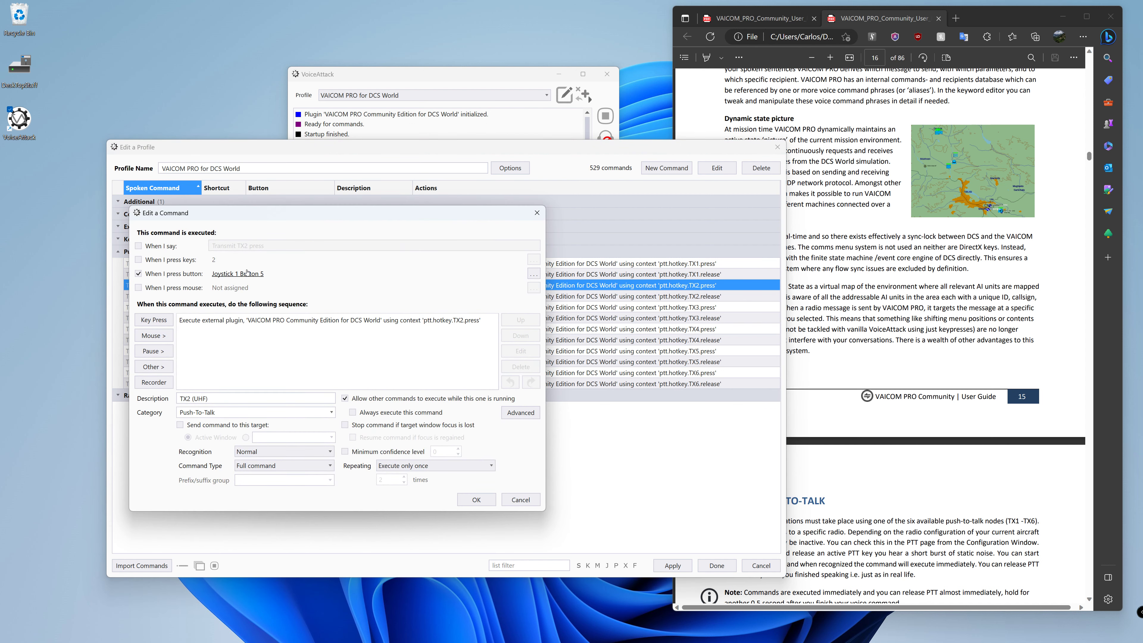
click(247, 273)
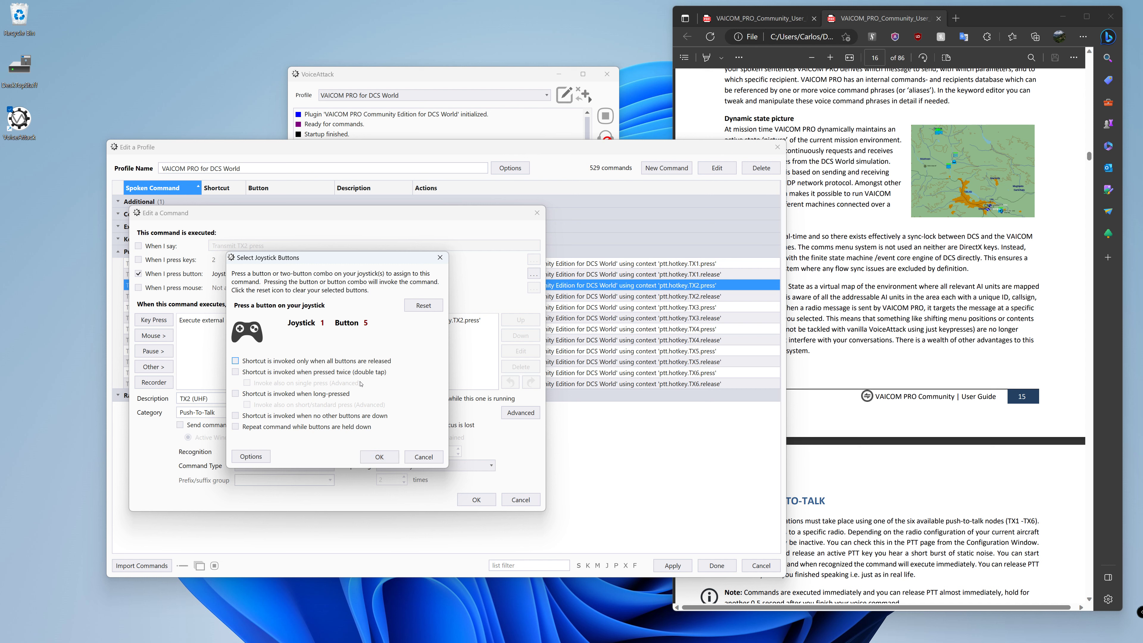
click(377, 456)
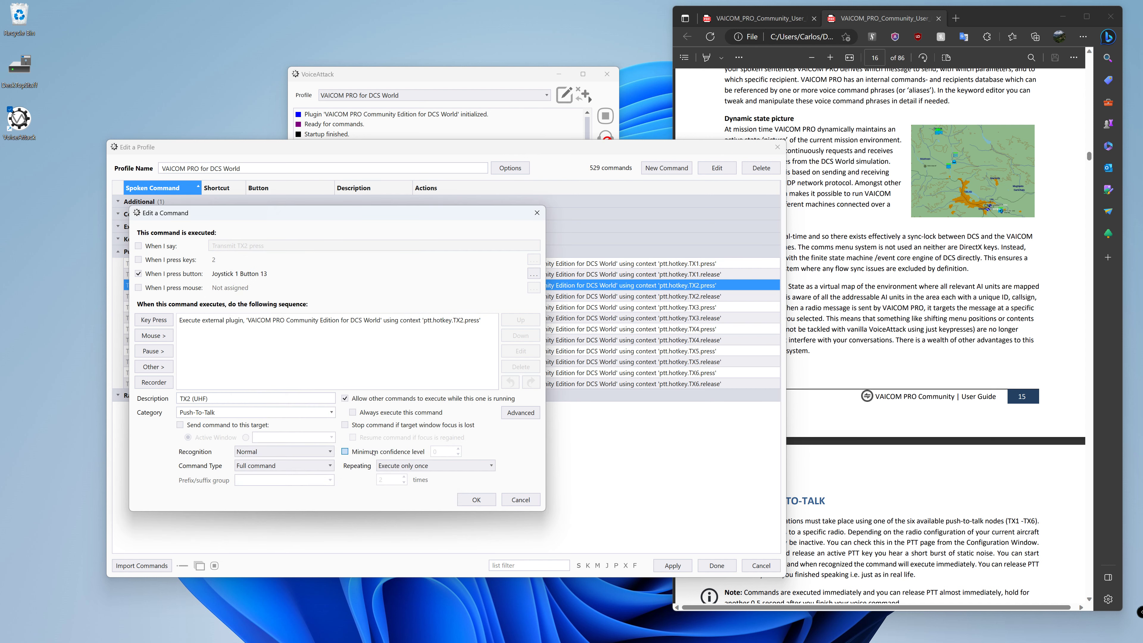
click(471, 504)
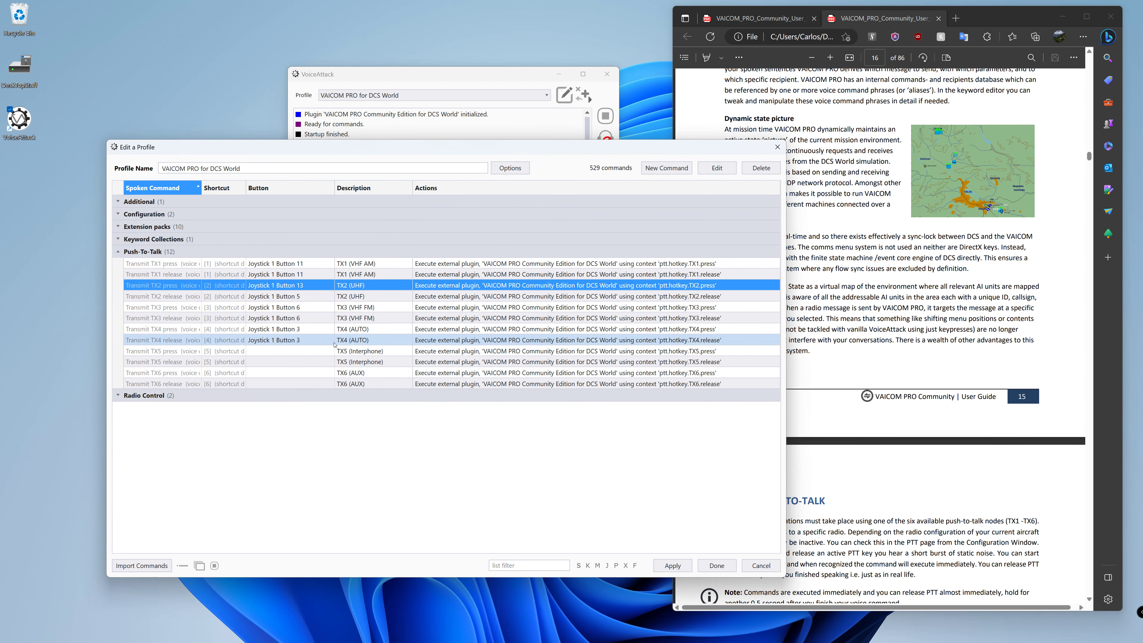
Step: Assign Joystick 1 Button 13 to the Transmit TX2 release command
double_click(342, 297)
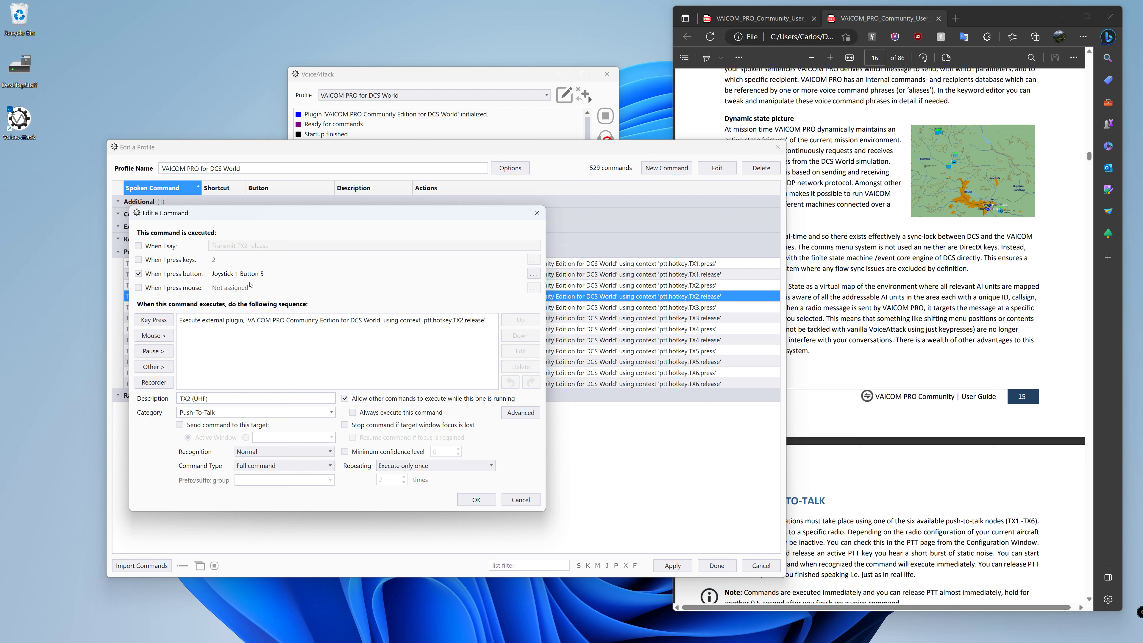
click(229, 278)
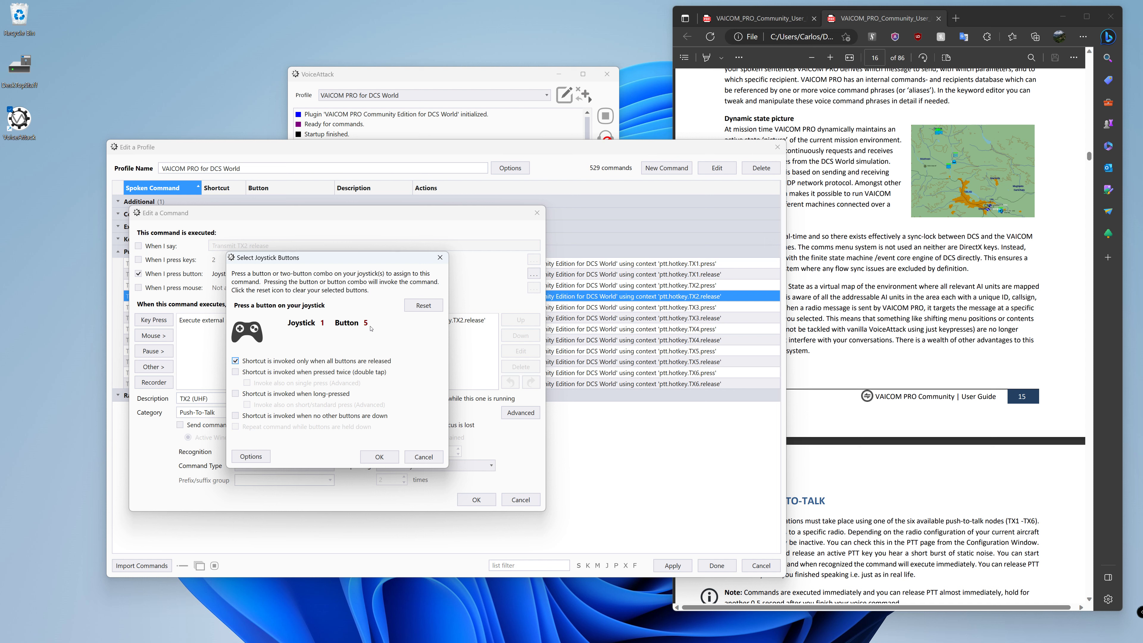
click(390, 457)
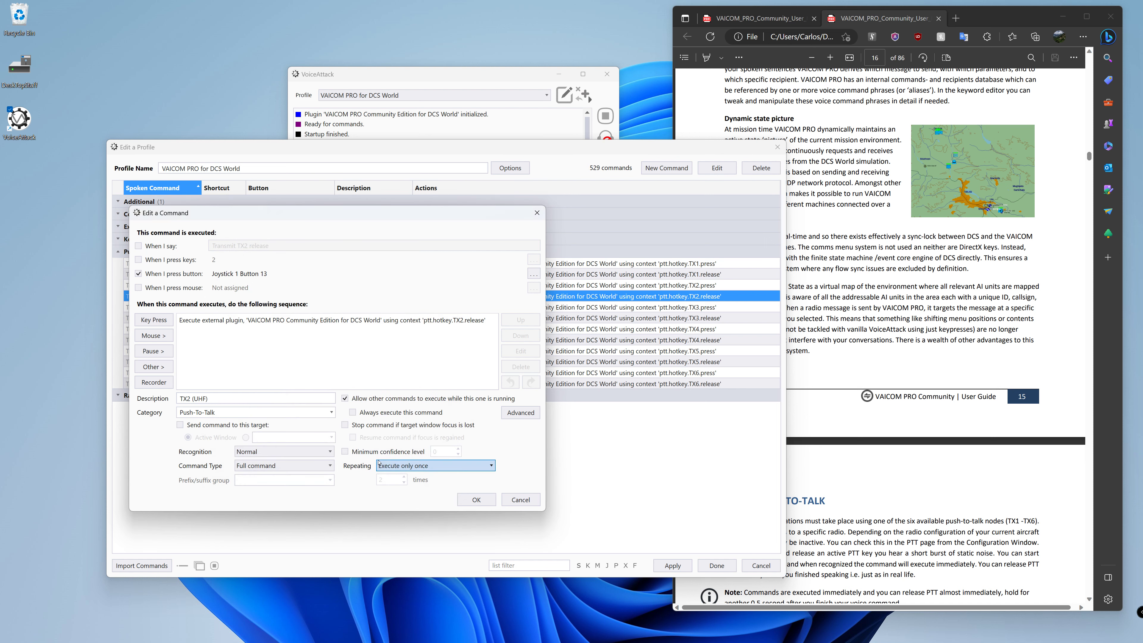
click(460, 498)
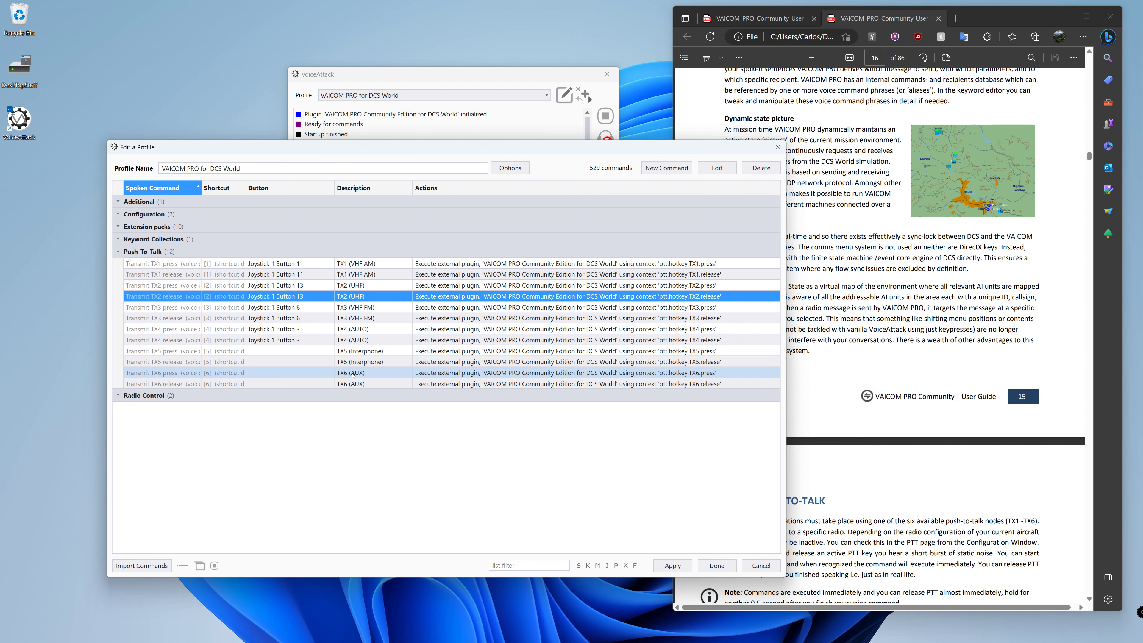
Step: Enable button activation for the Transmit TX6 press command and assign Joystick 1 Button 12 to it
click(354, 374)
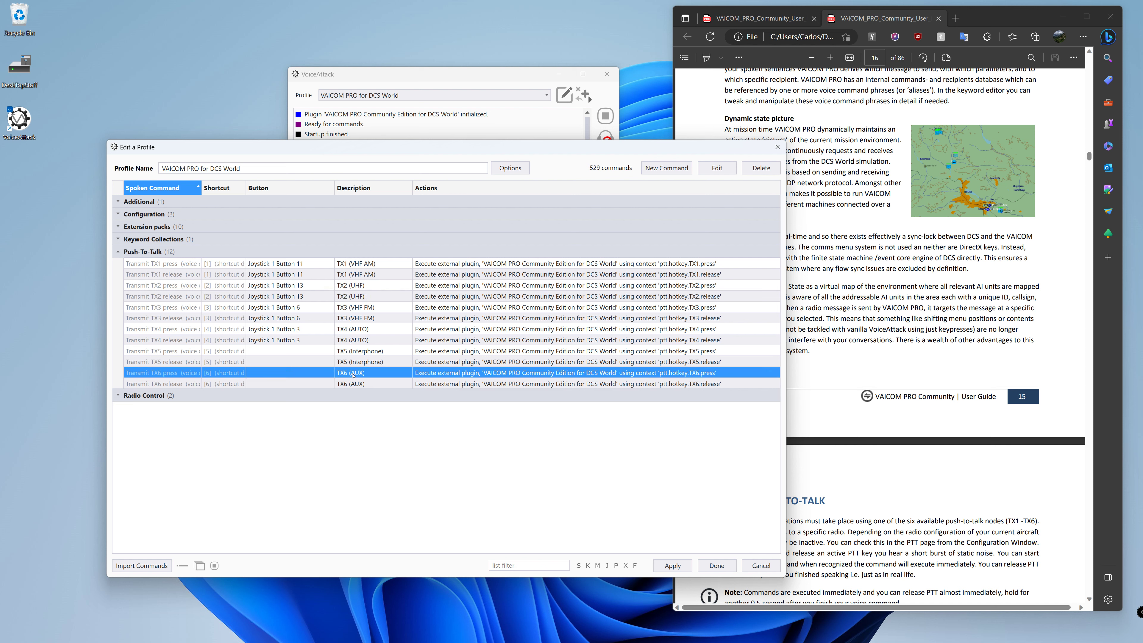
double_click(371, 375)
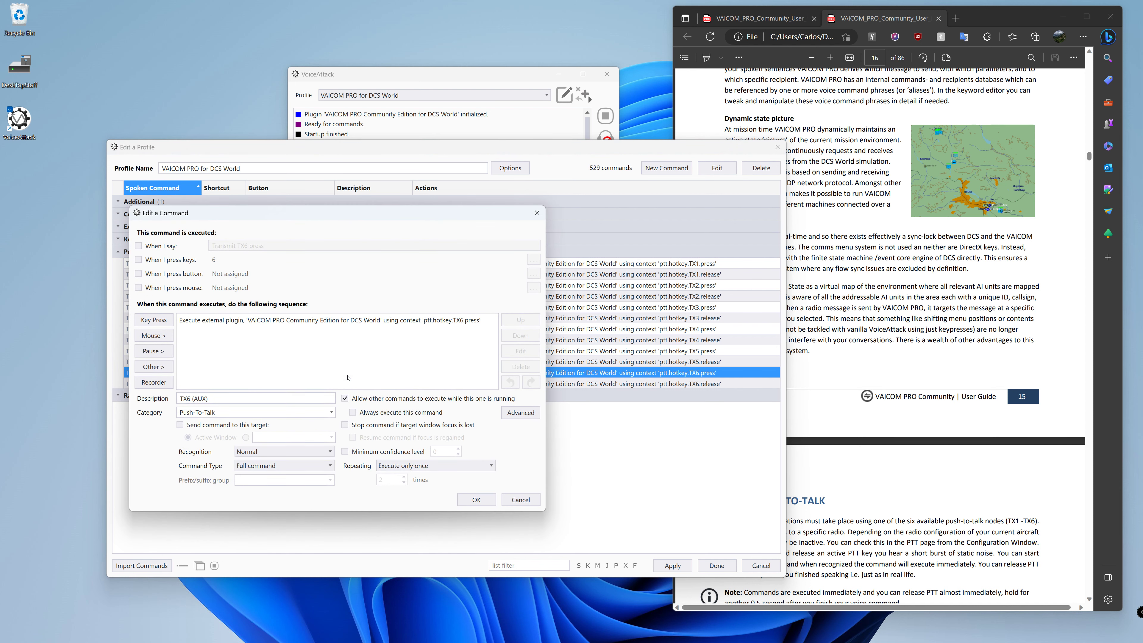
click(138, 273)
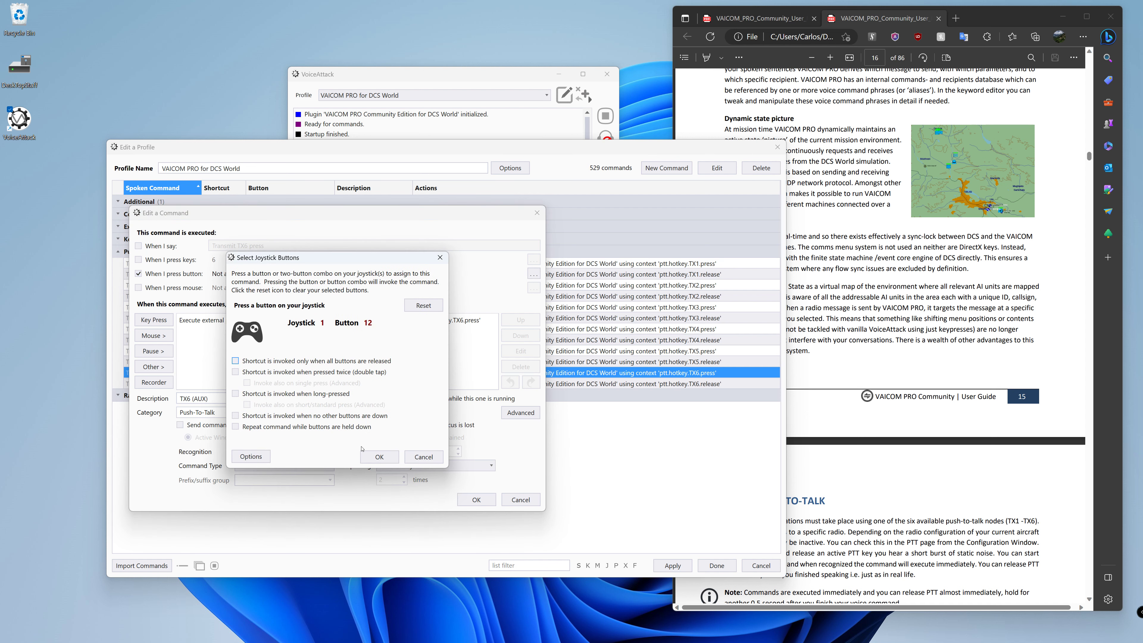
click(378, 457)
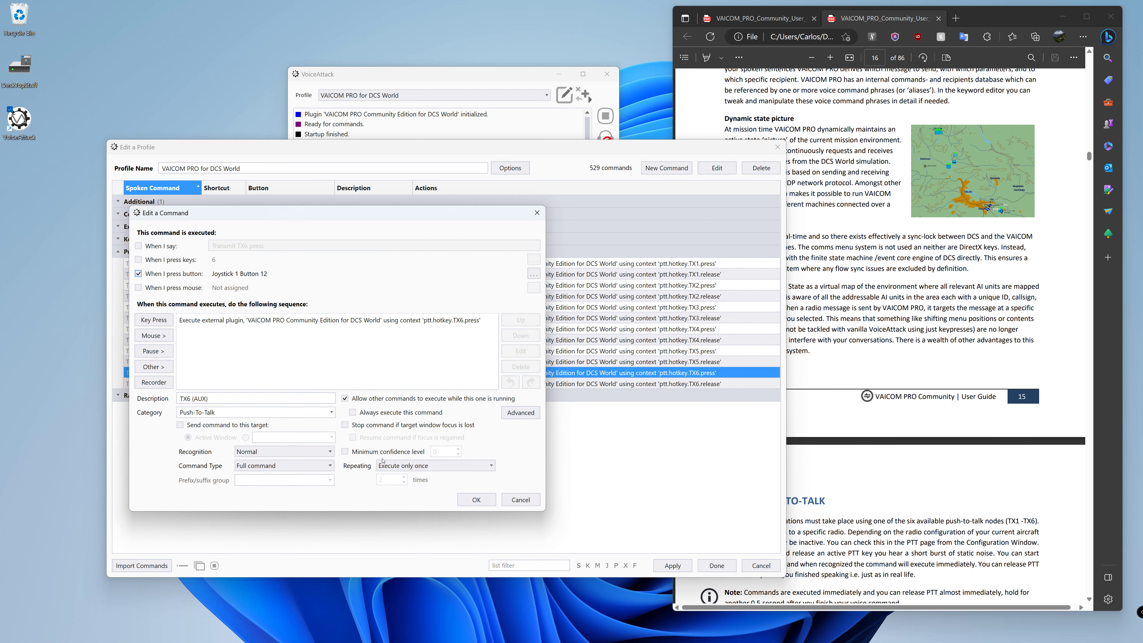
click(475, 500)
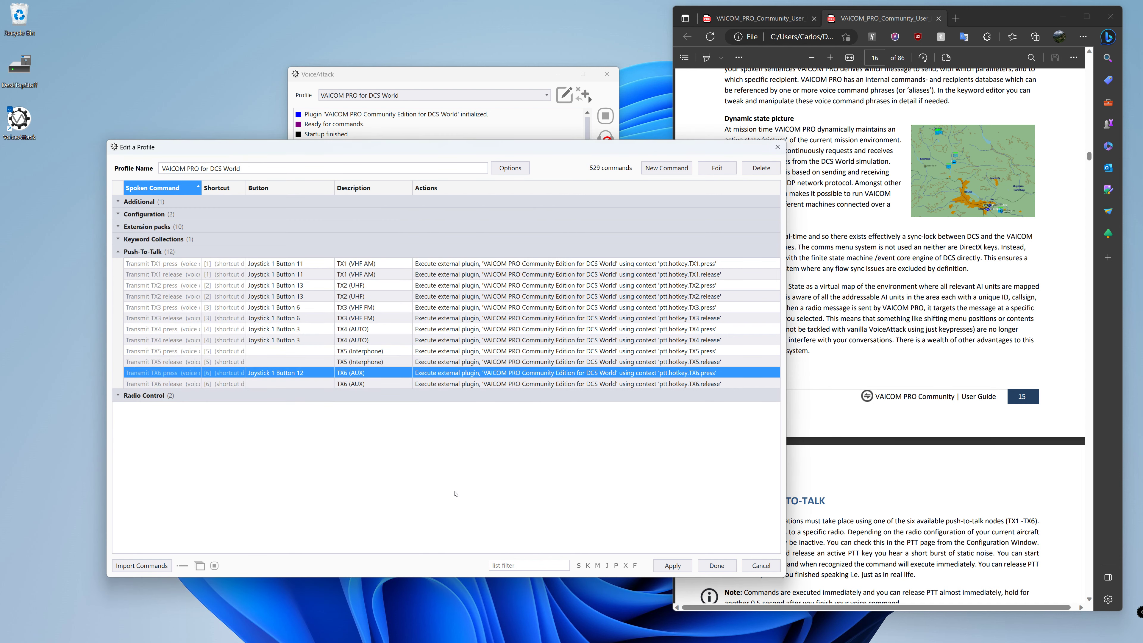
Step: Assign Joystick 1 Button 12 to the Transmit TX6 release command, invoked only when all buttons are released, and save the profile
click(319, 384)
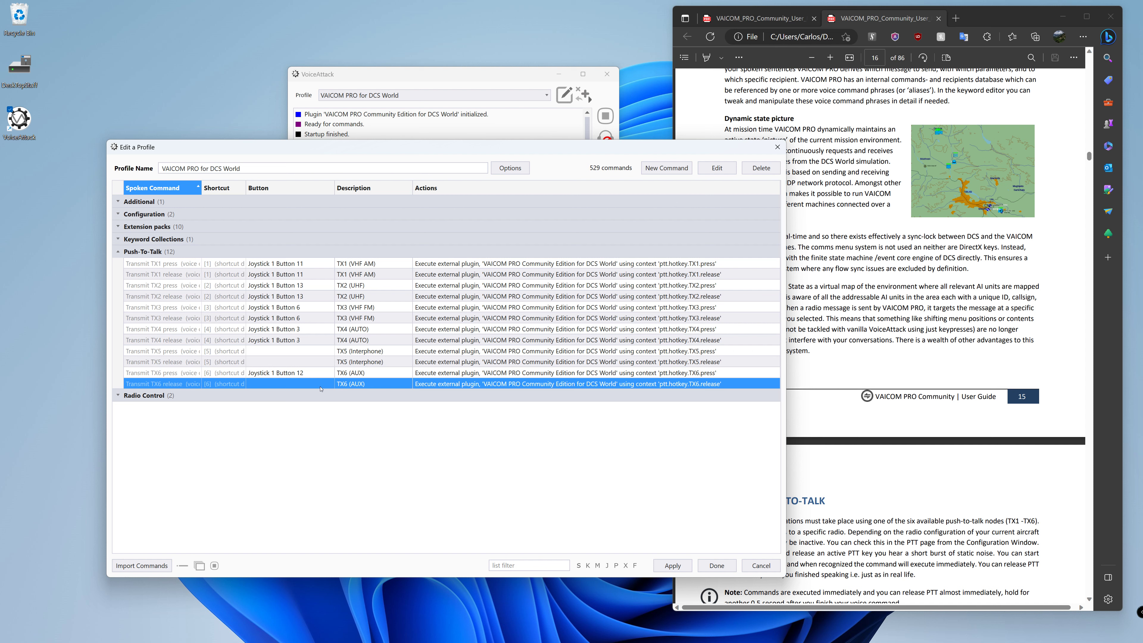
double_click(347, 383)
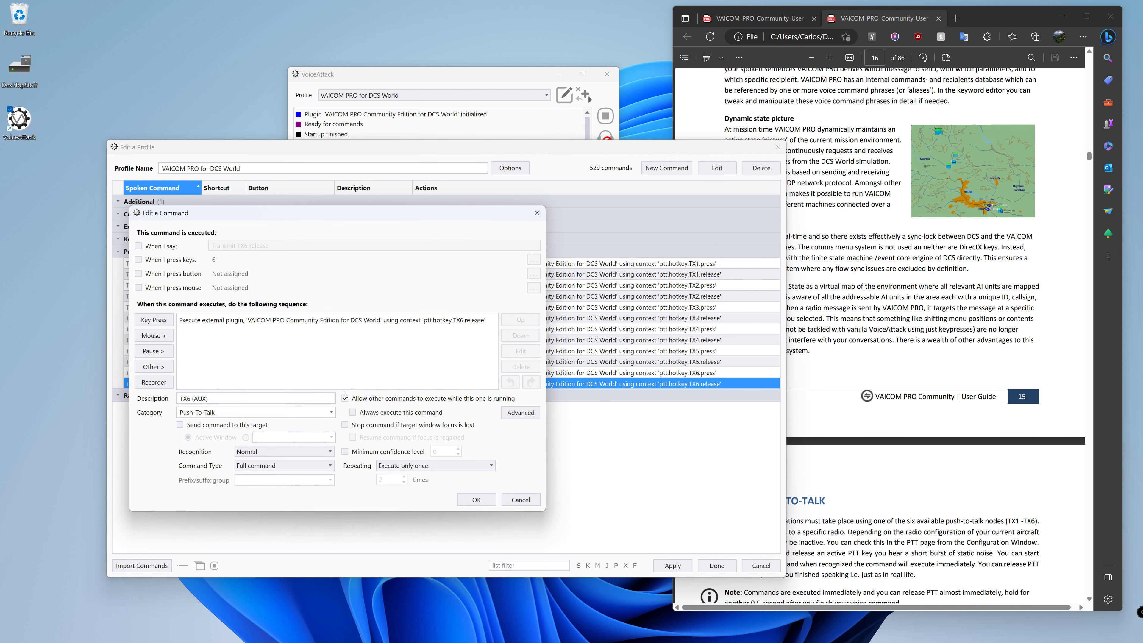
click(138, 274)
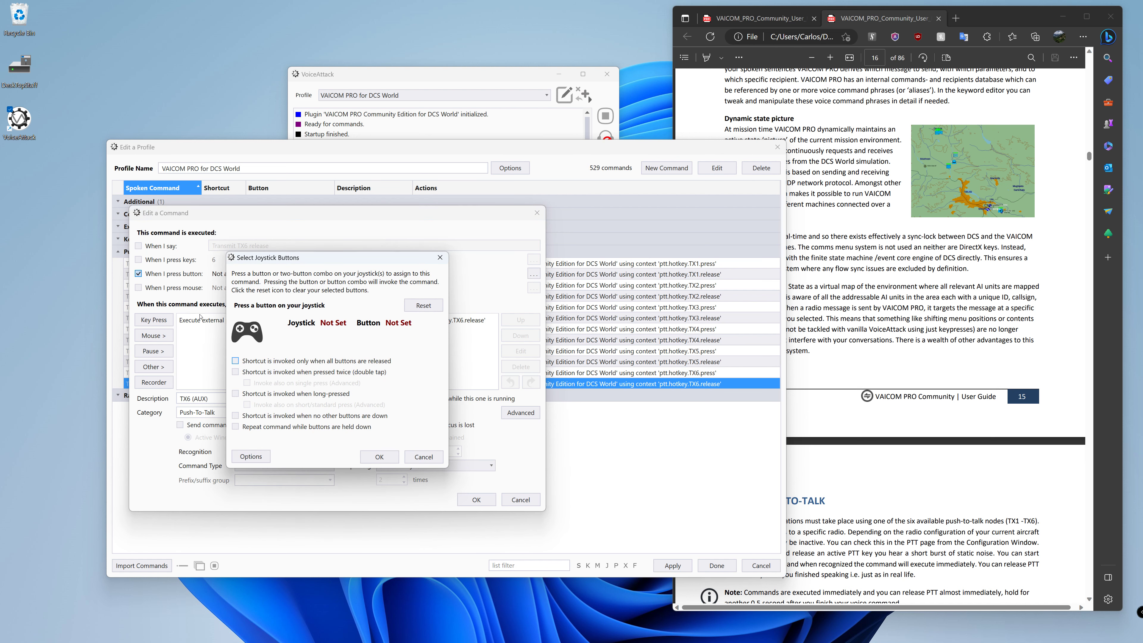
click(236, 361)
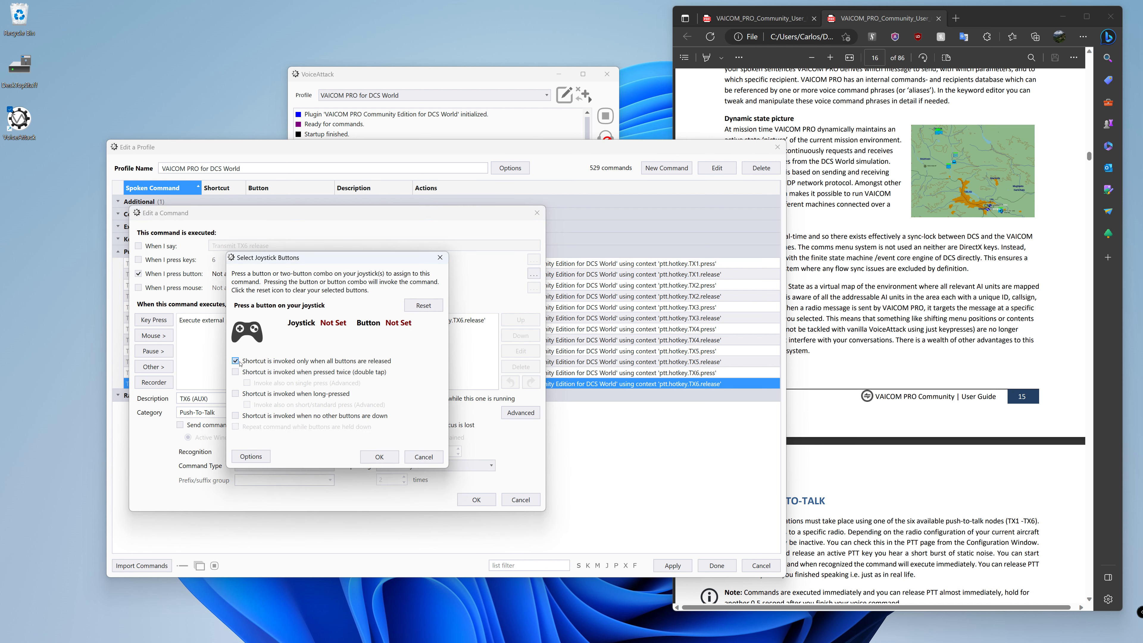
click(383, 456)
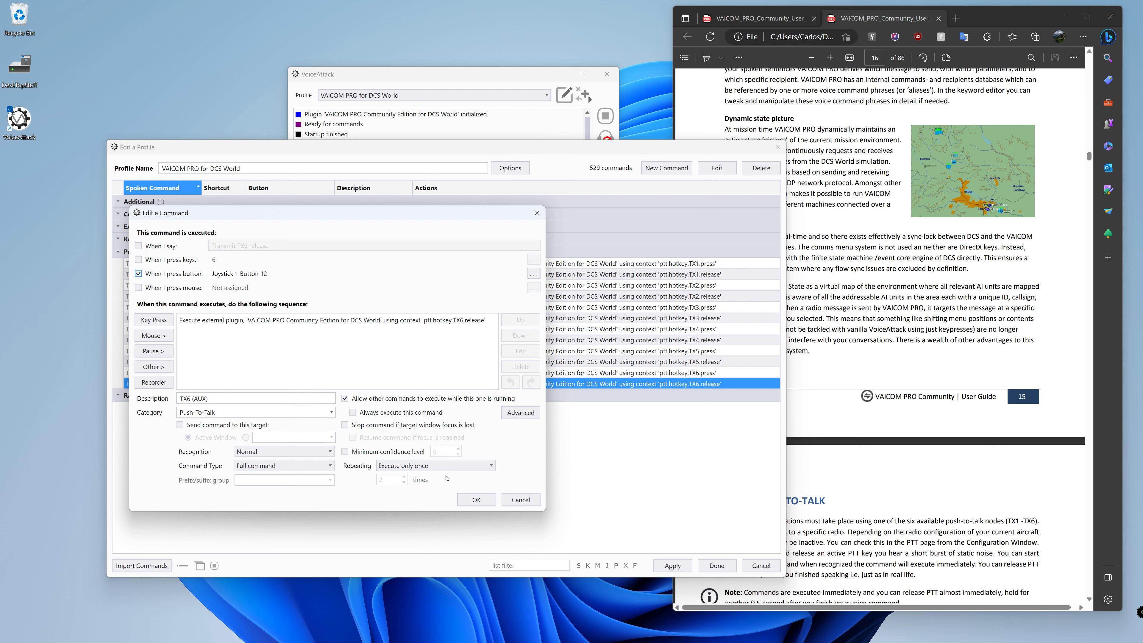
click(476, 499)
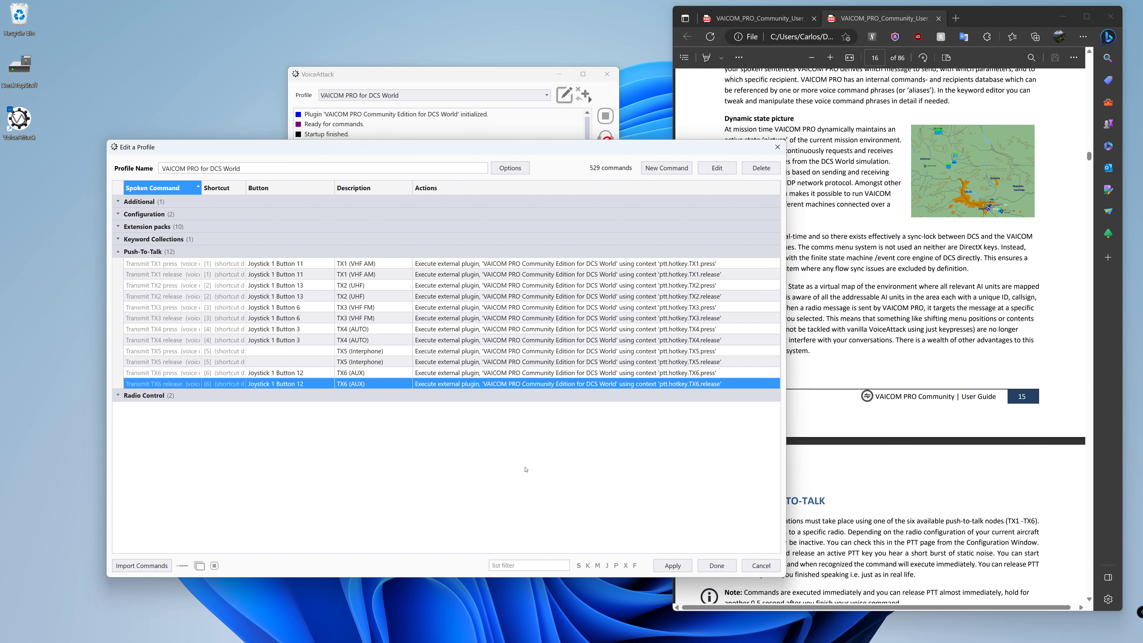
click(707, 570)
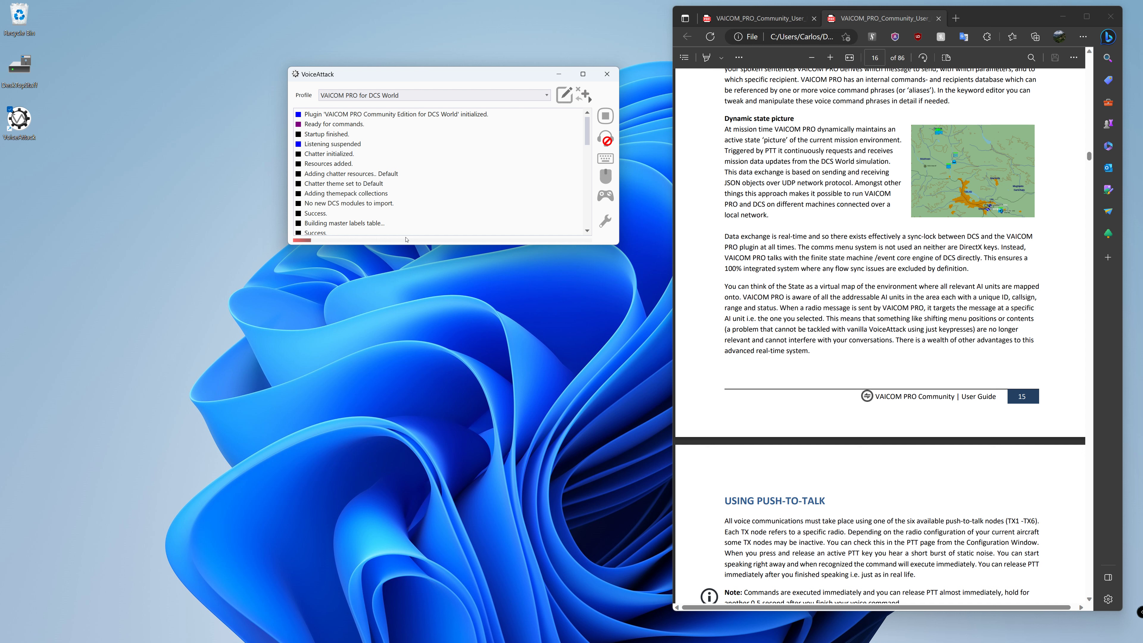
Step: Open the VAICOM PRO control window to check the push-to-talk buttons on its PTT page, and close it
key(ctrl+alt+c)
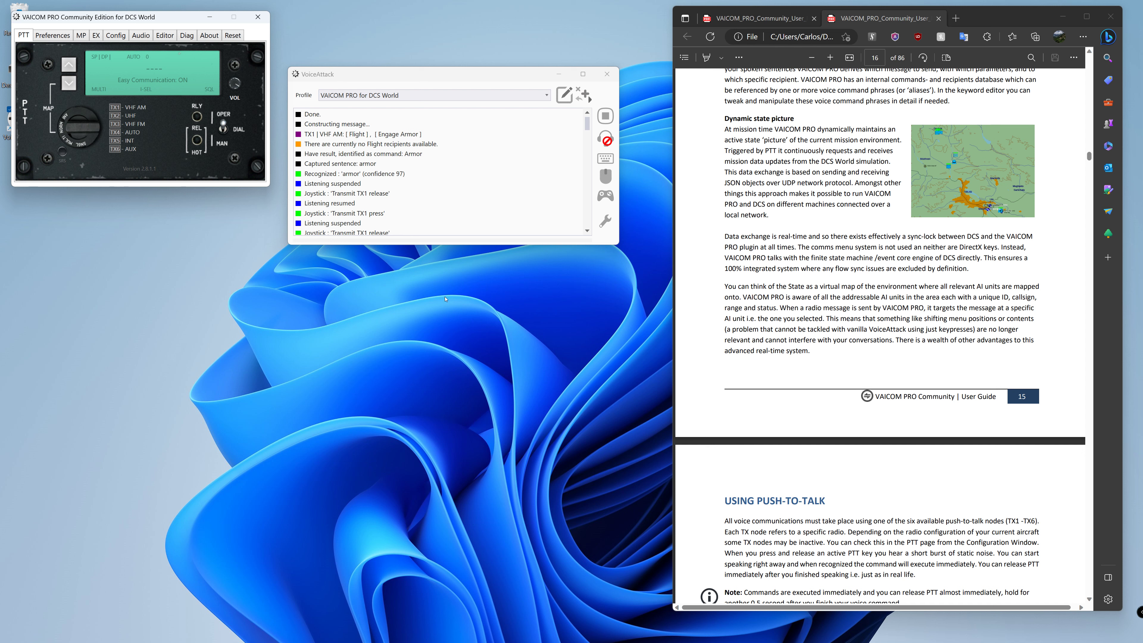
click(258, 17)
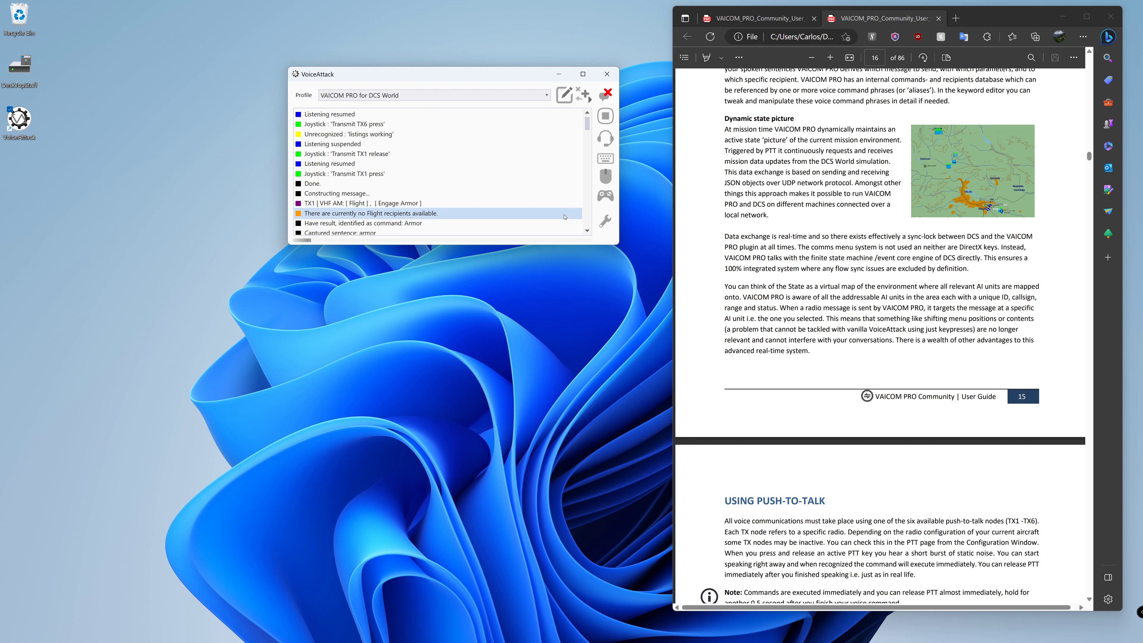
Step: Browse the VAICOM PRO user guide to the JTAC section of the voice command tables
scroll(1031, 263, down, 15)
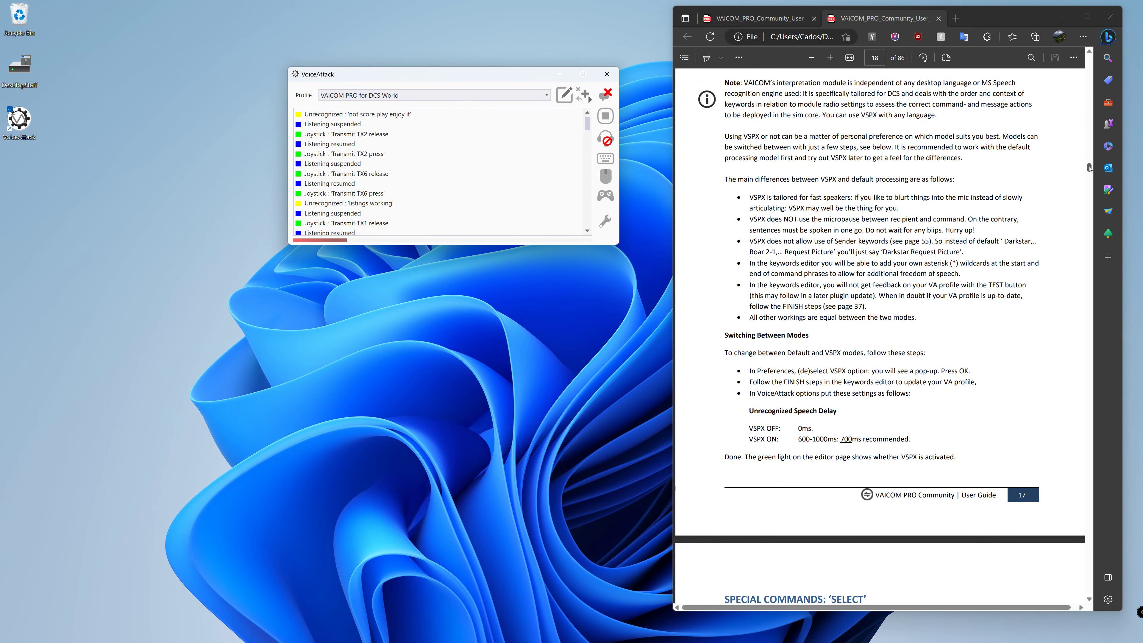
drag(1089, 169, 1100, 449)
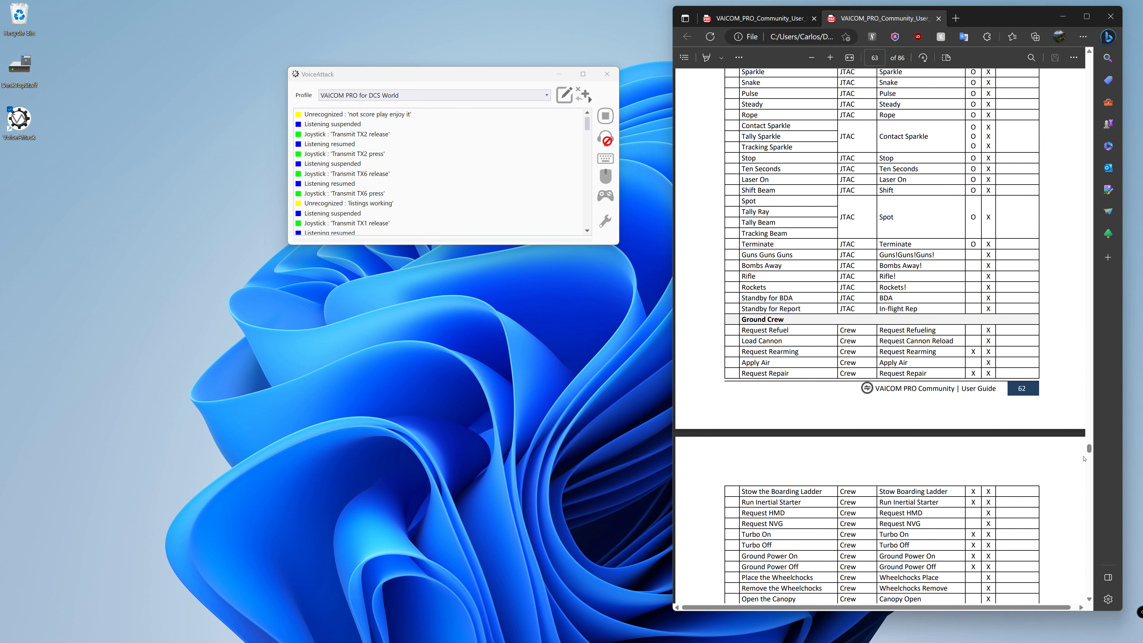
scroll(993, 480, up, 6)
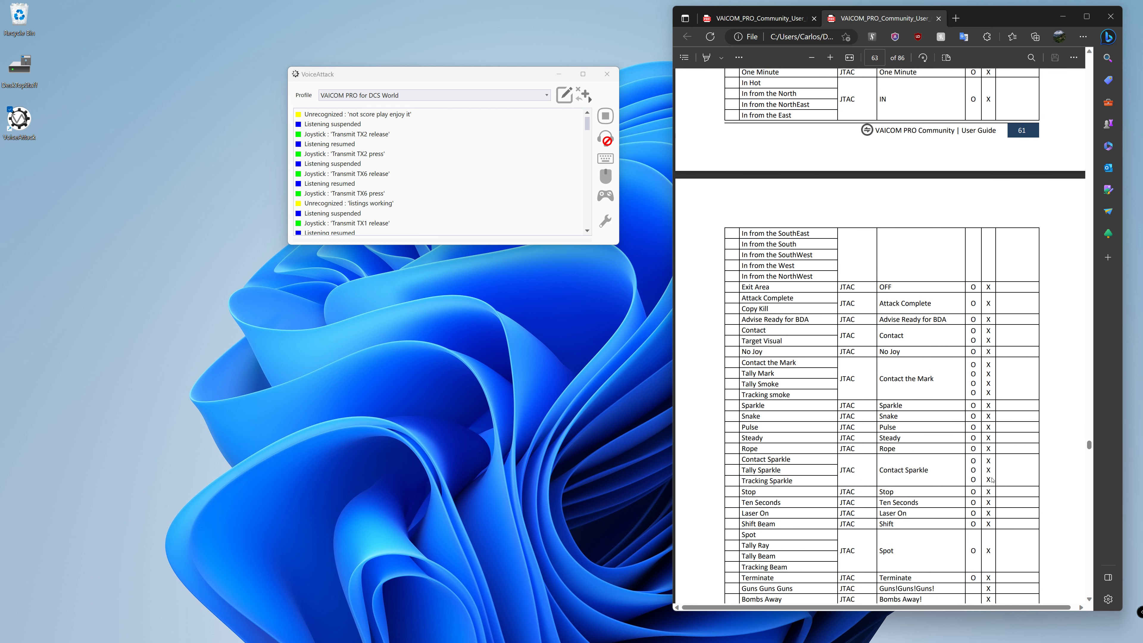
scroll(993, 480, up, 10)
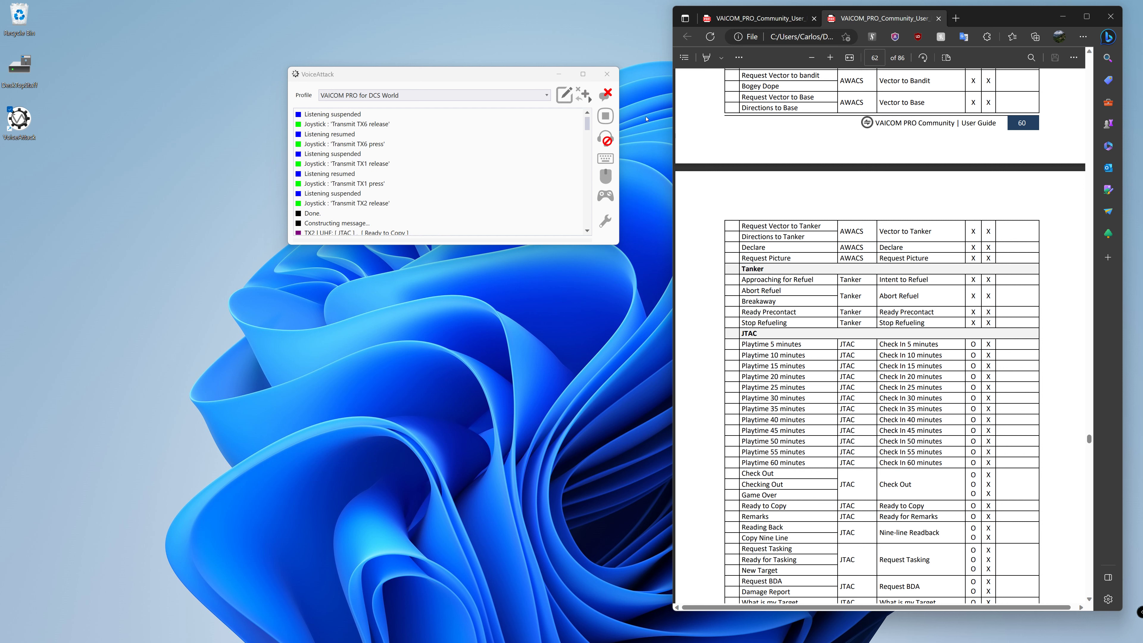
Step: Close VoiceAttack, clear the user guide window off the desktop and open the Windows Start menu
click(606, 75)
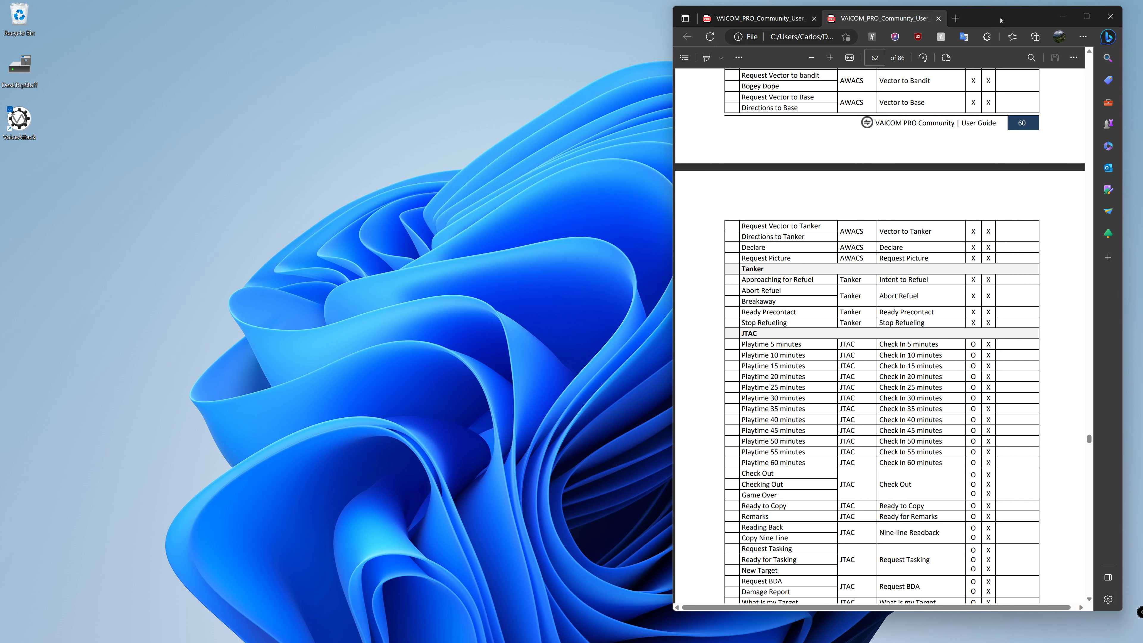
drag(1002, 20, 741, 22)
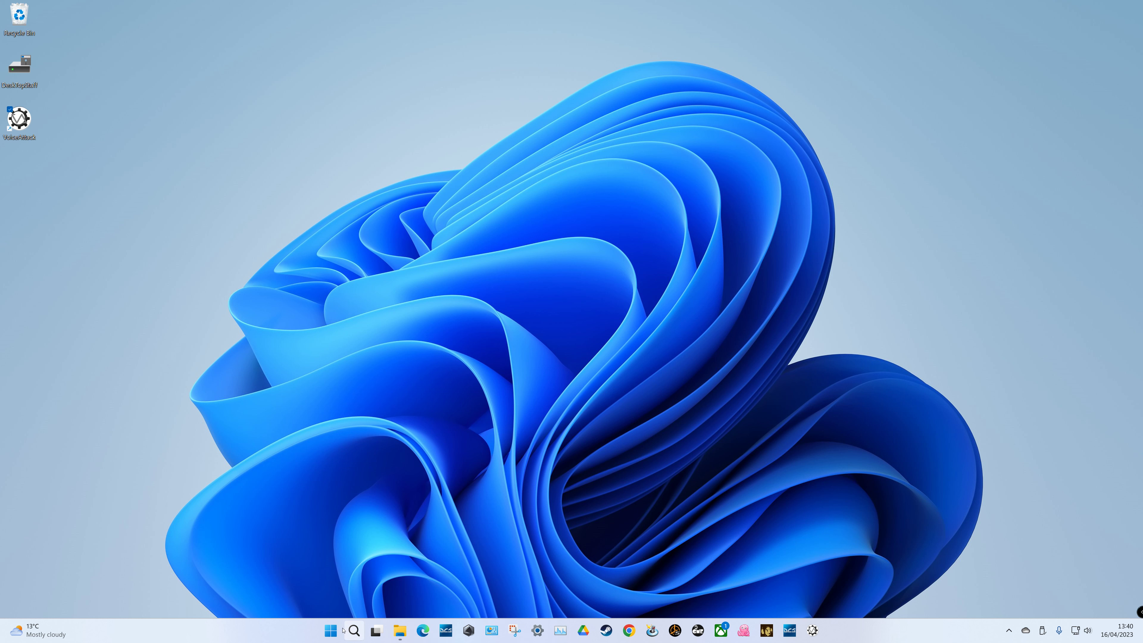
click(337, 631)
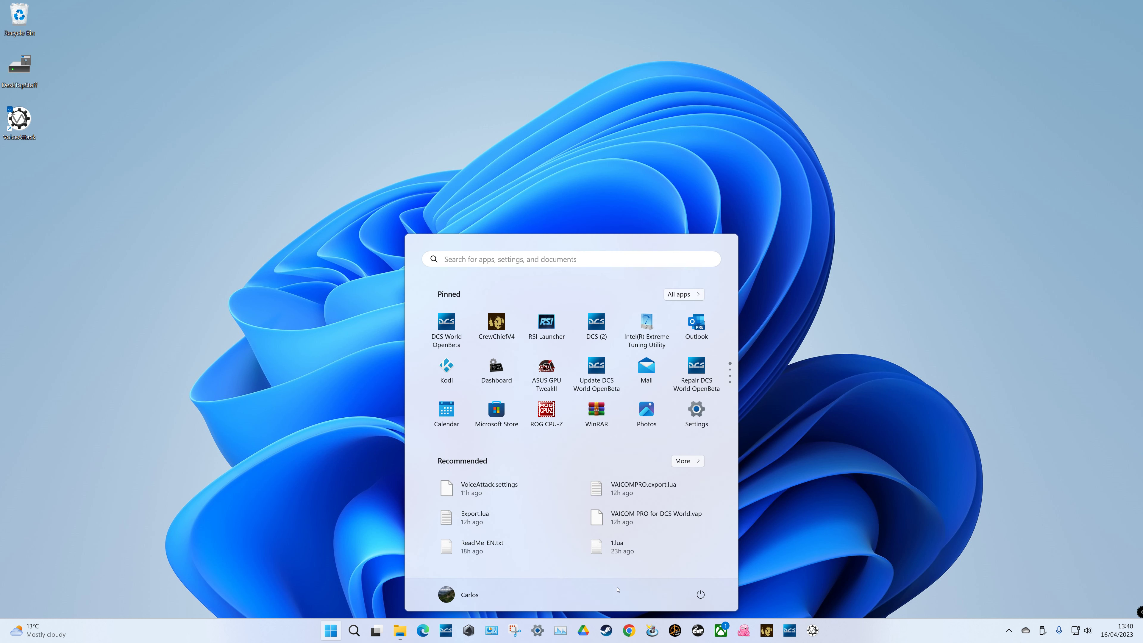